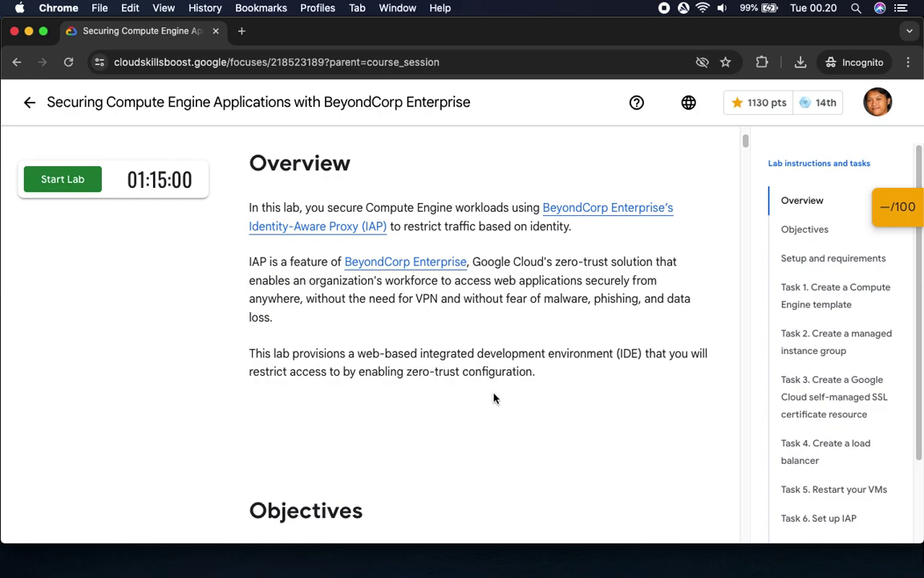
Step: Review the lab's checkpoints, objectives, setup requirements, console sign-in instructions and Cloud Shell activation instructions
left_click(893, 208)
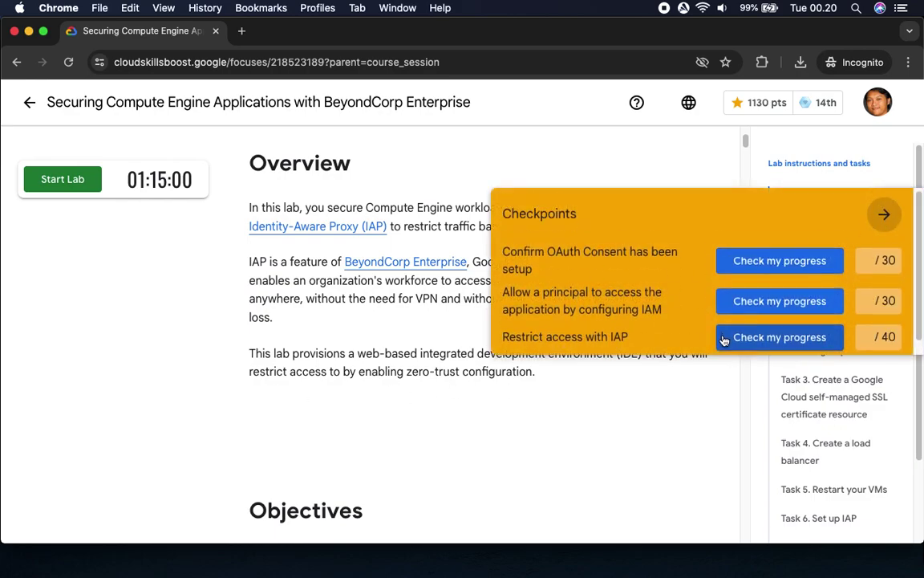
scroll(642, 338, "down", 1)
left_click(884, 202)
scroll(315, 286, "down", 5)
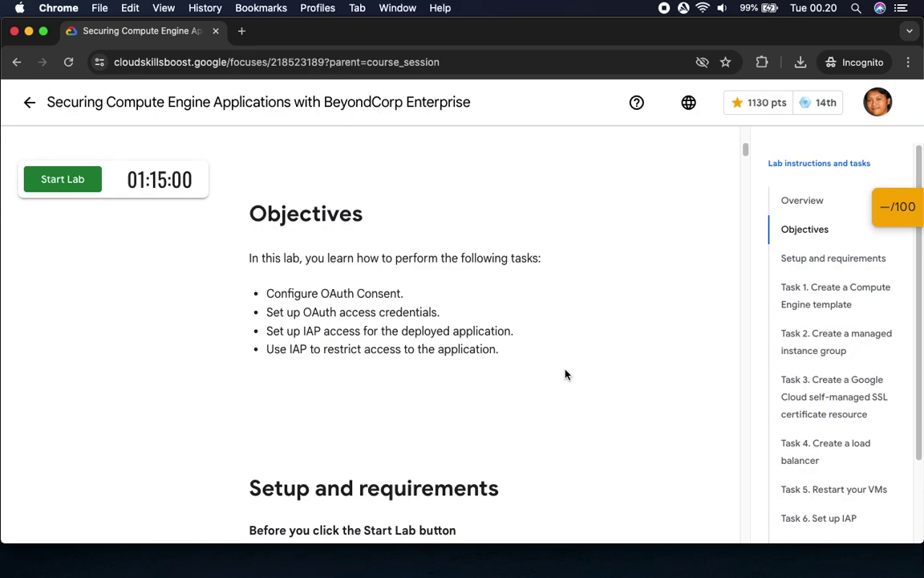
scroll(566, 374, "down", 5)
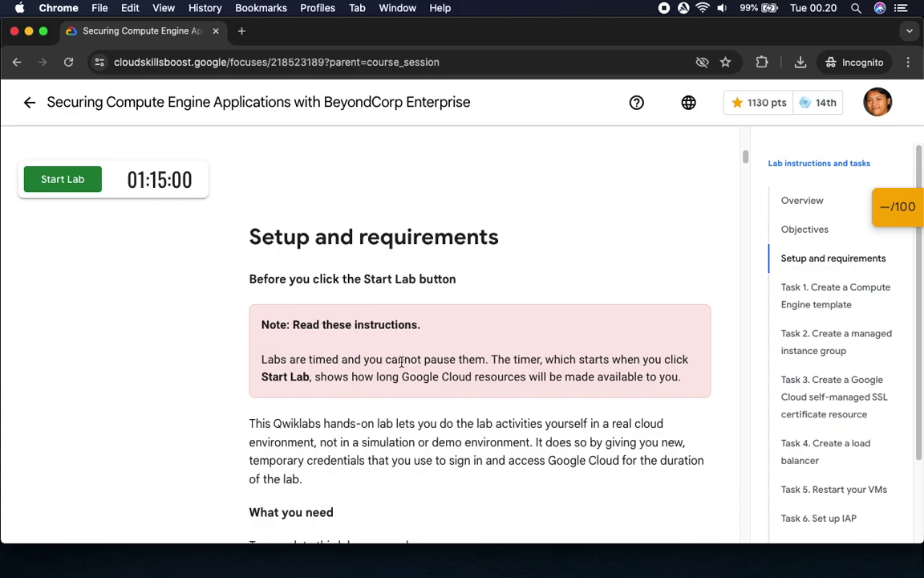
scroll(401, 362, "down", 2)
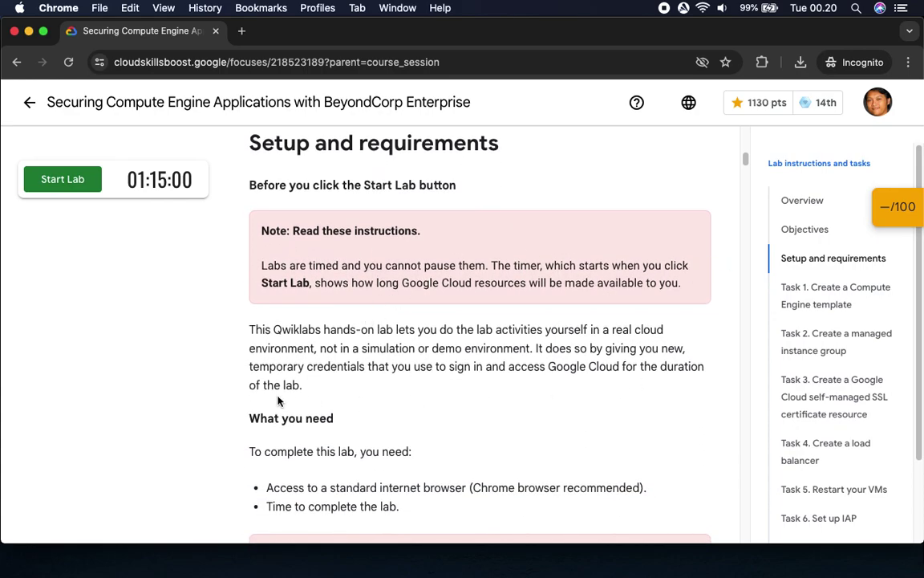
scroll(320, 377, "down", 3)
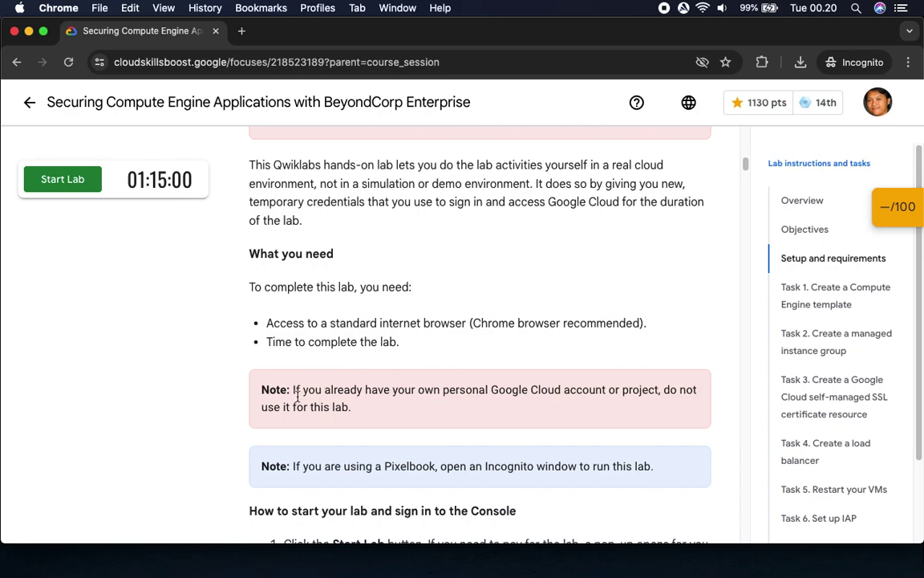
scroll(297, 396, "down", 3)
scroll(369, 369, "down", 4)
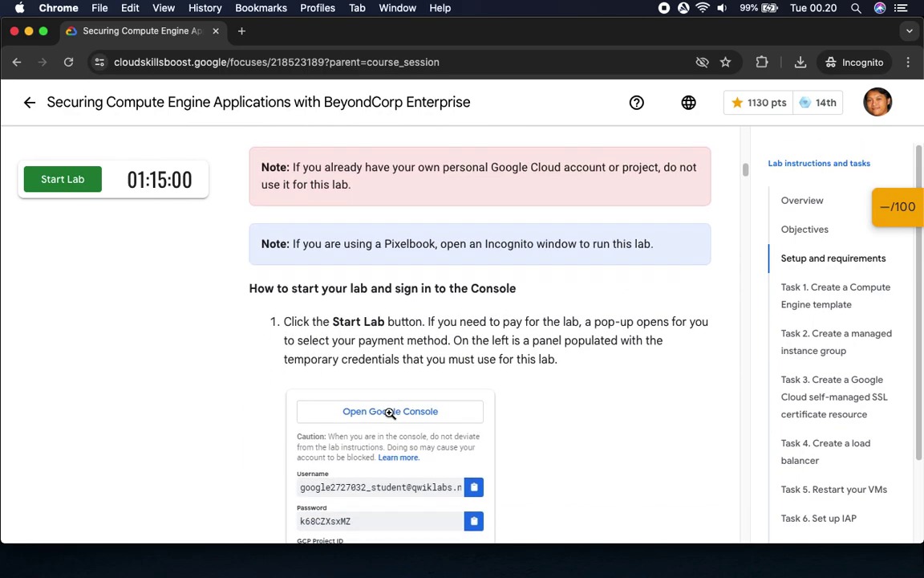
scroll(372, 436, "down", 4)
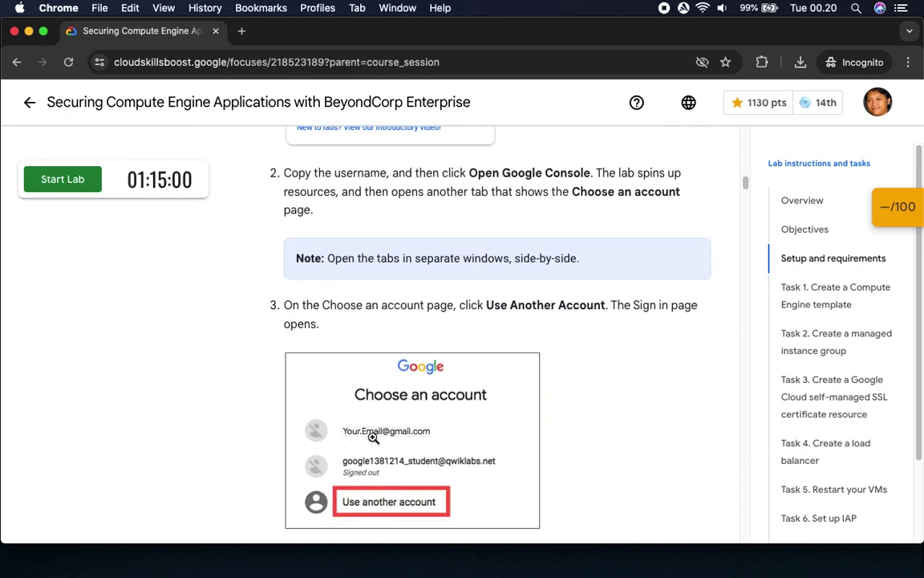
scroll(373, 438, "down", 2)
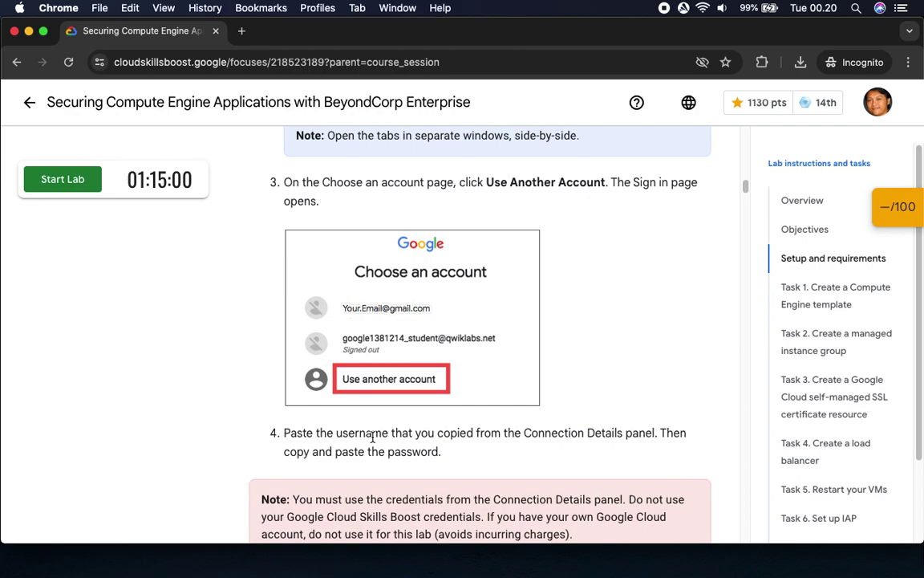
scroll(373, 438, "down", 3)
scroll(414, 431, "down", 3)
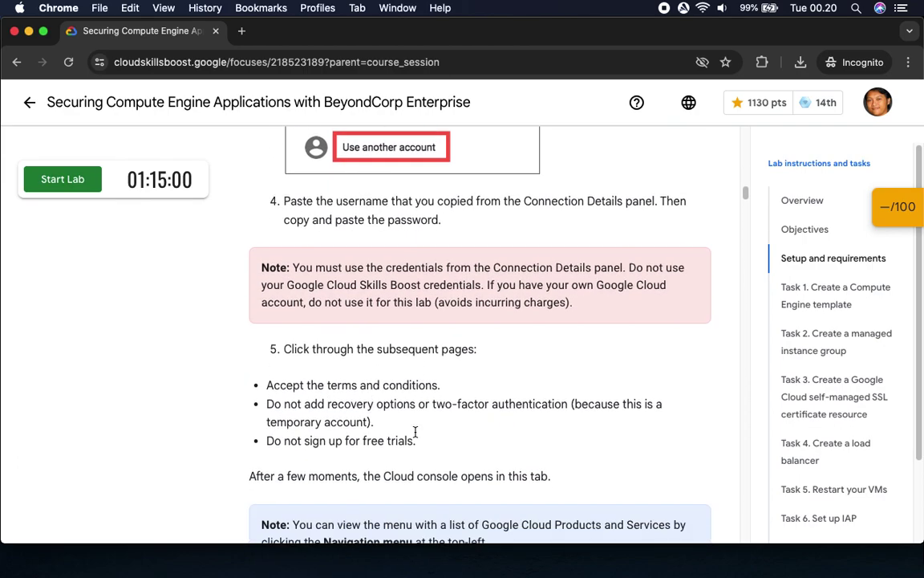
scroll(304, 434, "down", 6)
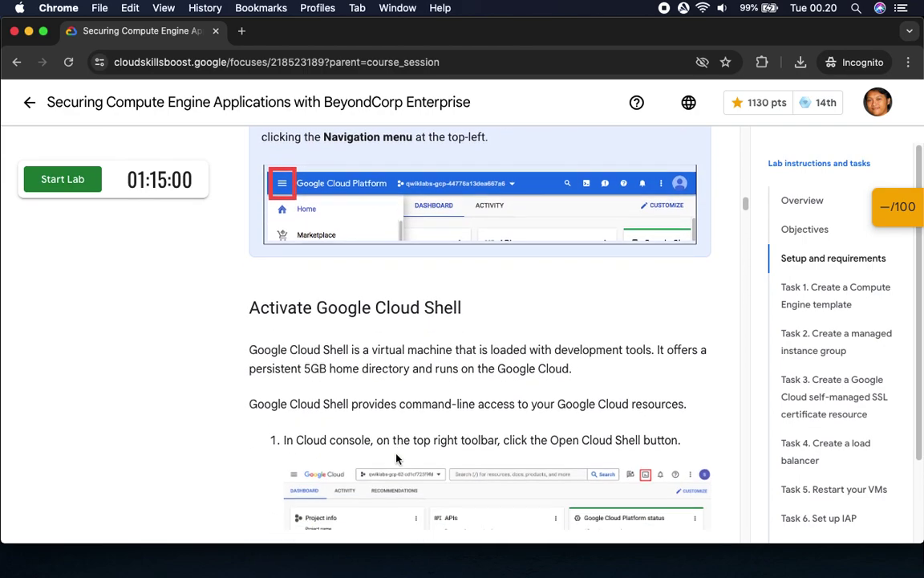
scroll(396, 454, "down", 3)
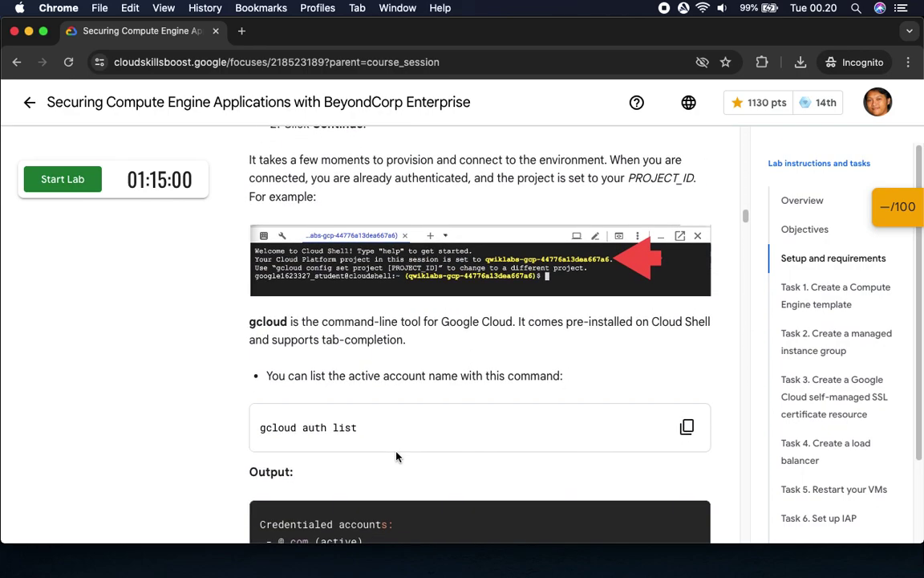
scroll(397, 454, "down", 3)
Step: Start the lab, open the Google Cloud console sign-in page and submit the temporary student account's e-mail
left_click(77, 181)
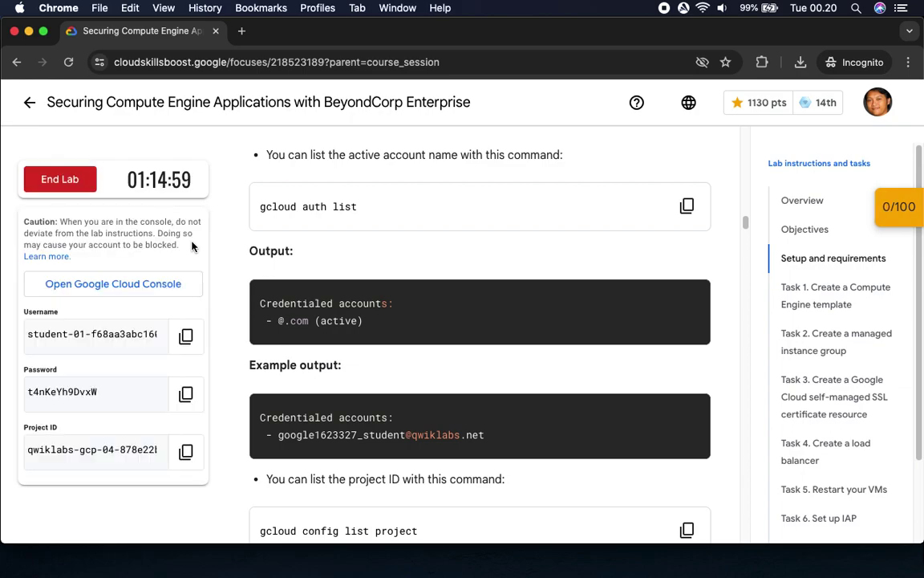
left_click(185, 394)
left_click(150, 286)
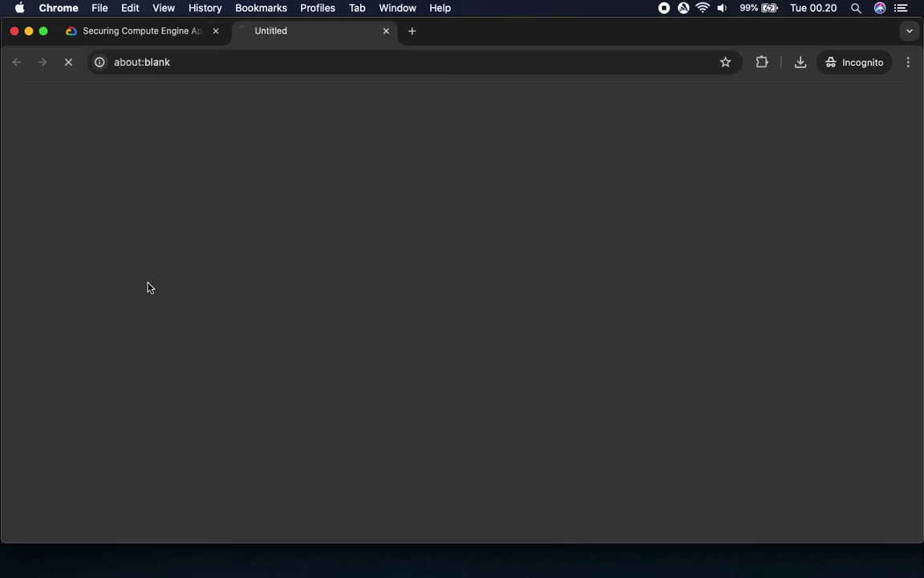
key("super+v")
left_click(732, 401)
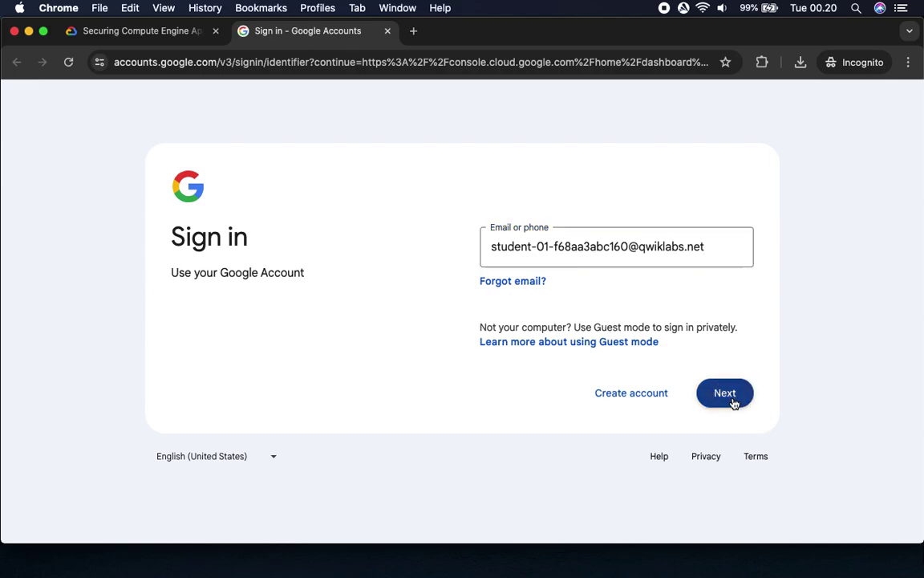
Step: Copy the temporary account password from the lab credentials and enter it in the password field to sign in
left_click(145, 33)
left_click(186, 393)
left_click(297, 33)
key("super+v")
left_click(730, 388)
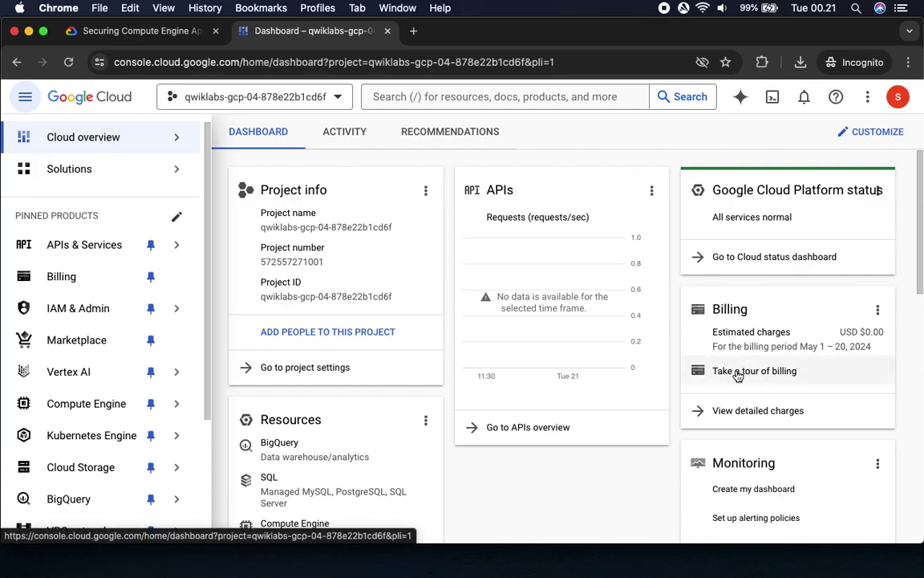
Step: Activate Cloud Shell, run the lab's "gcloud auth list" command and authorize Cloud Shell to use the account credentials
left_click(773, 98)
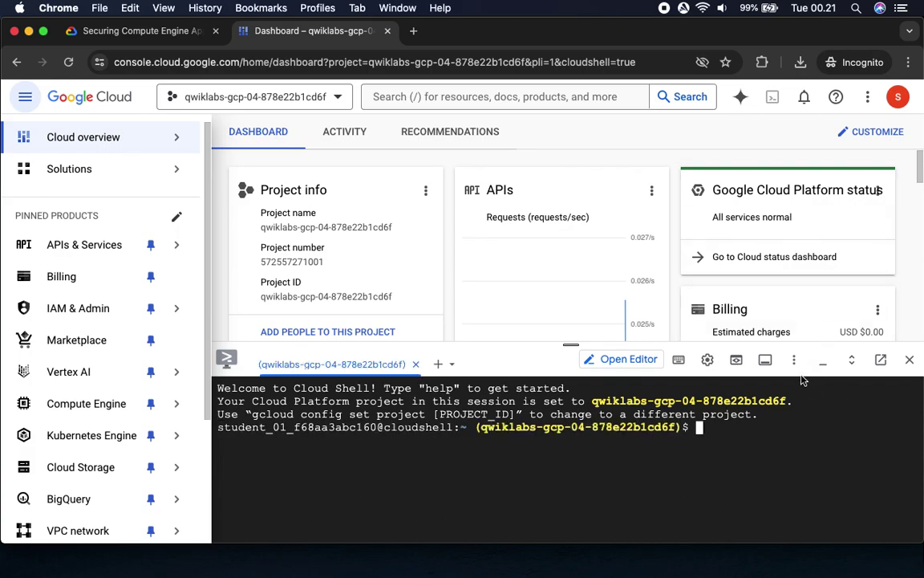
left_click(153, 32)
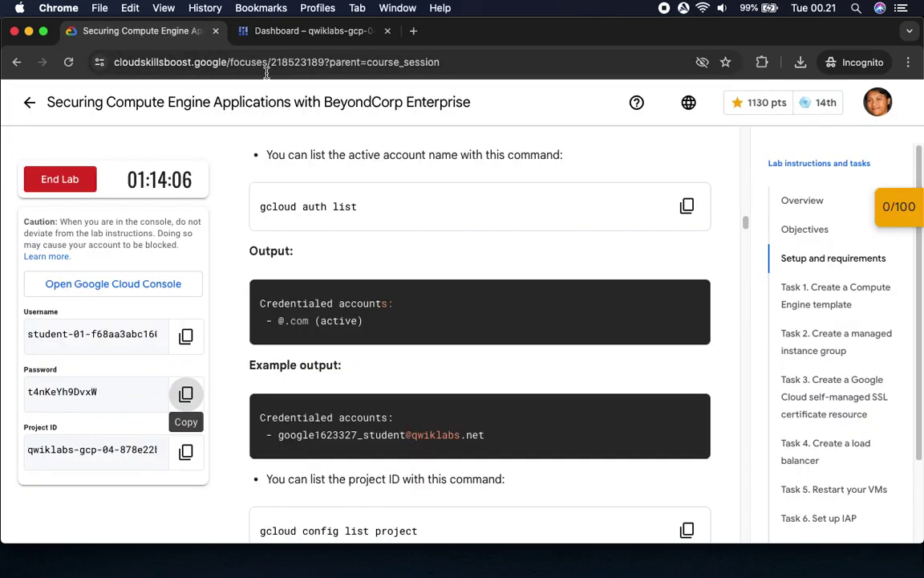
left_click(687, 206)
left_click(289, 31)
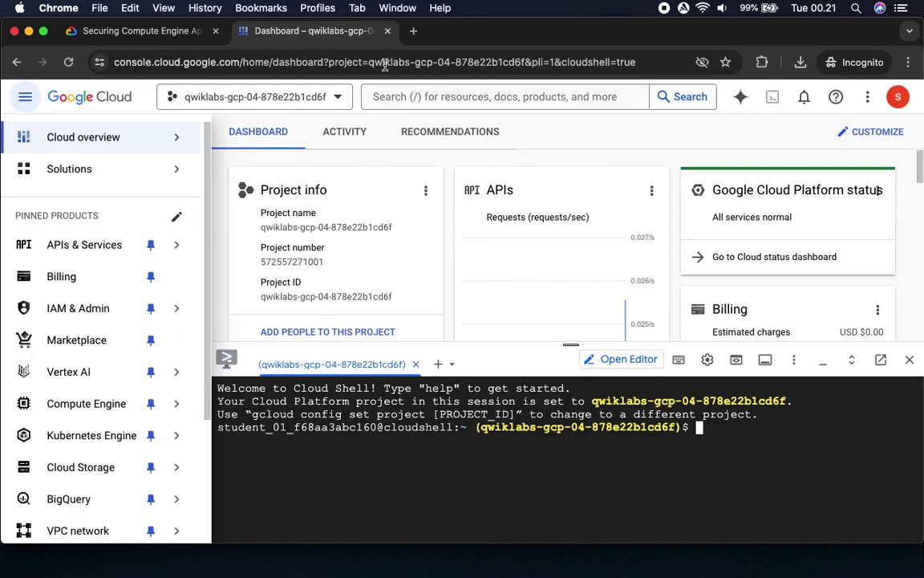
key("super+v")
key("Return")
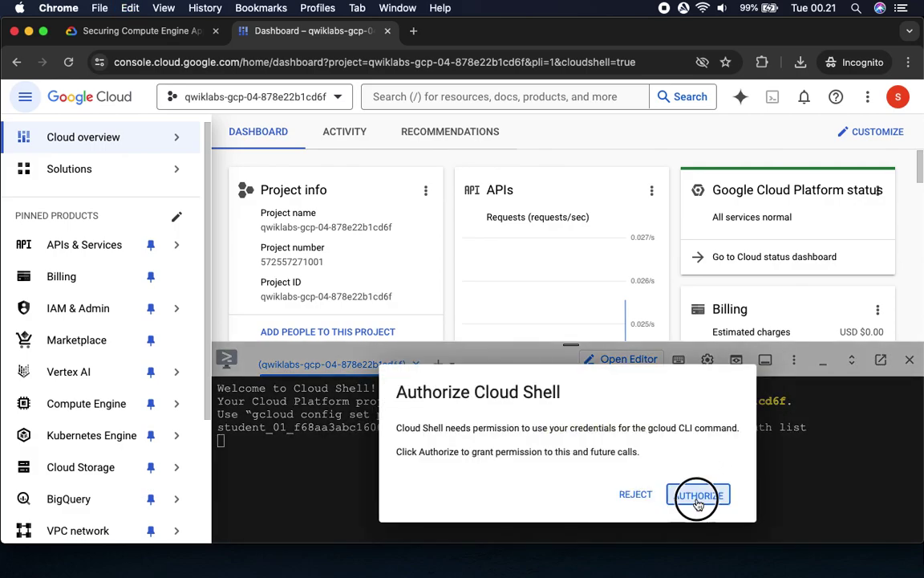
left_click(695, 497)
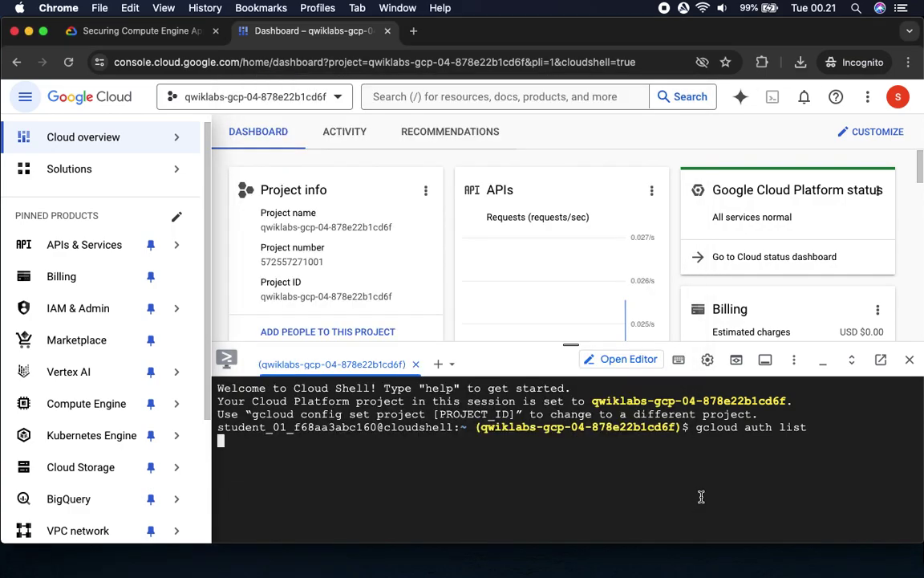
Step: Copy the "gcloud config list project" command from the lab instructions and run it in Cloud Shell
left_click(135, 32)
scroll(586, 362, "down", 3)
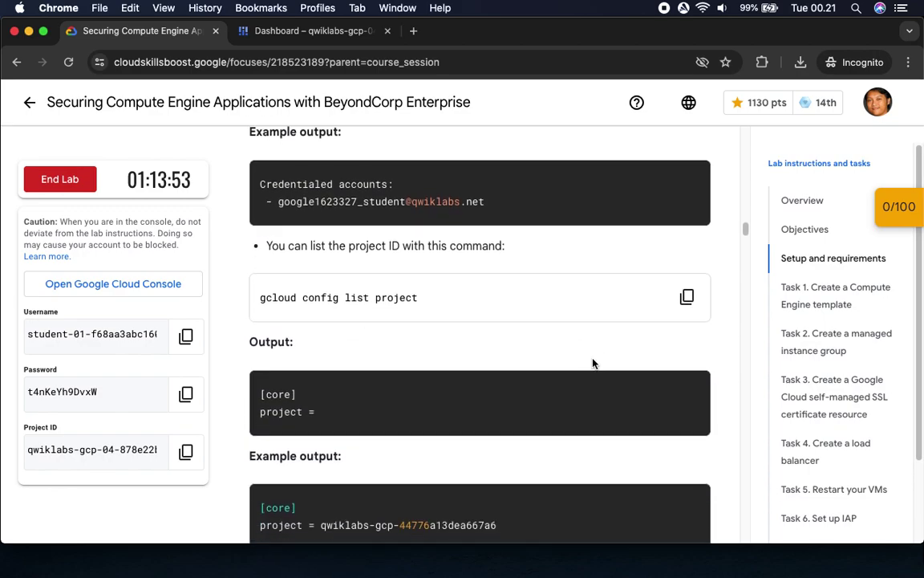
left_click(687, 292)
left_click(304, 30)
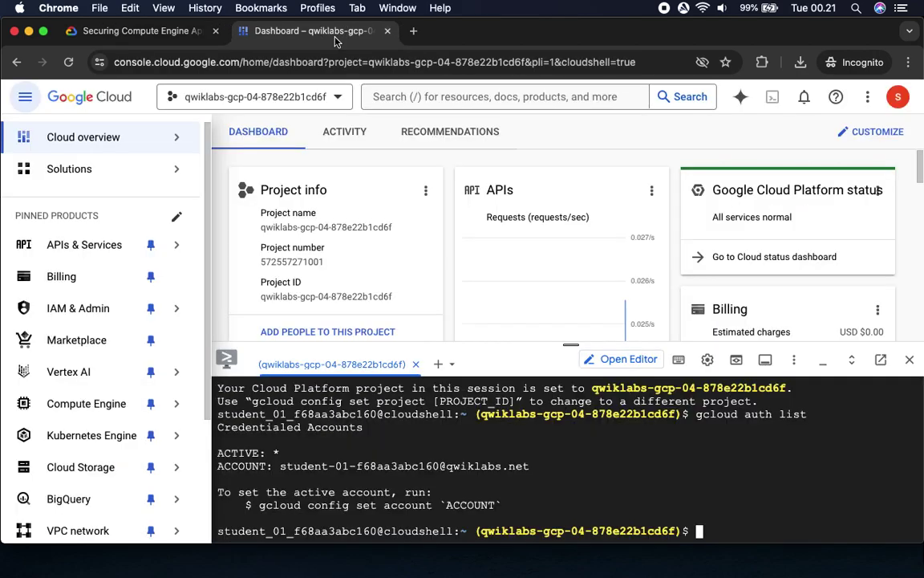
key("super+v")
key("Return")
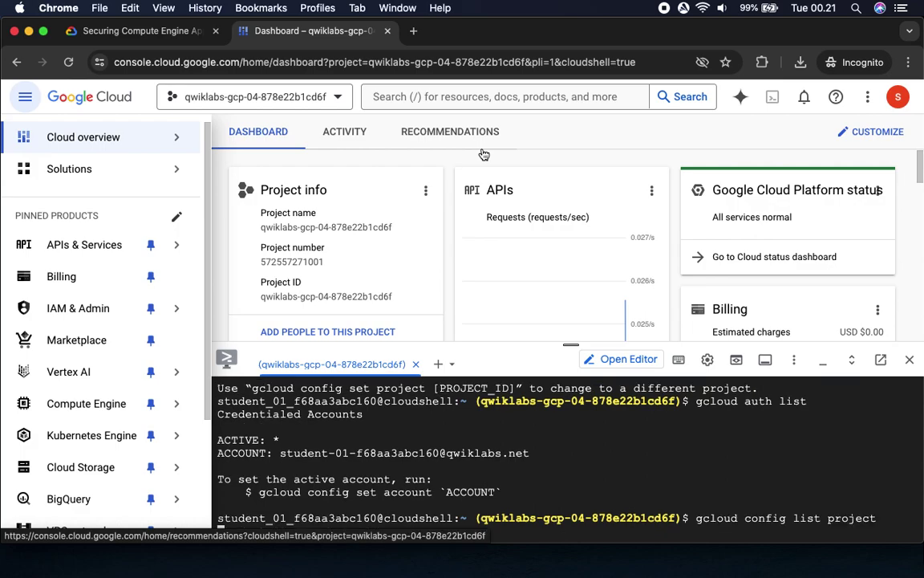
Step: Read the start of Task 1 and open Compute Engine's Instance templates page, reloading the site
left_click(140, 30)
scroll(520, 276, "down", 3)
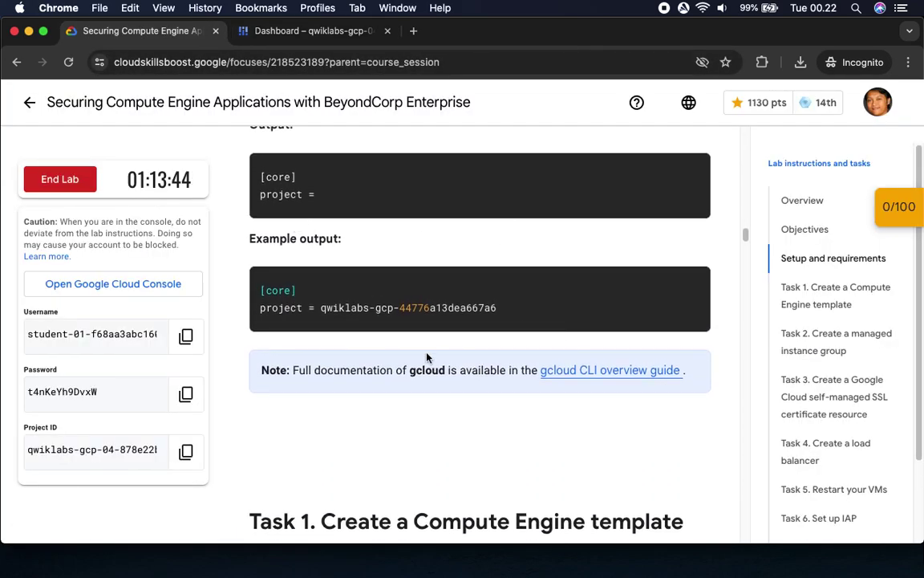
scroll(635, 418, "down", 5)
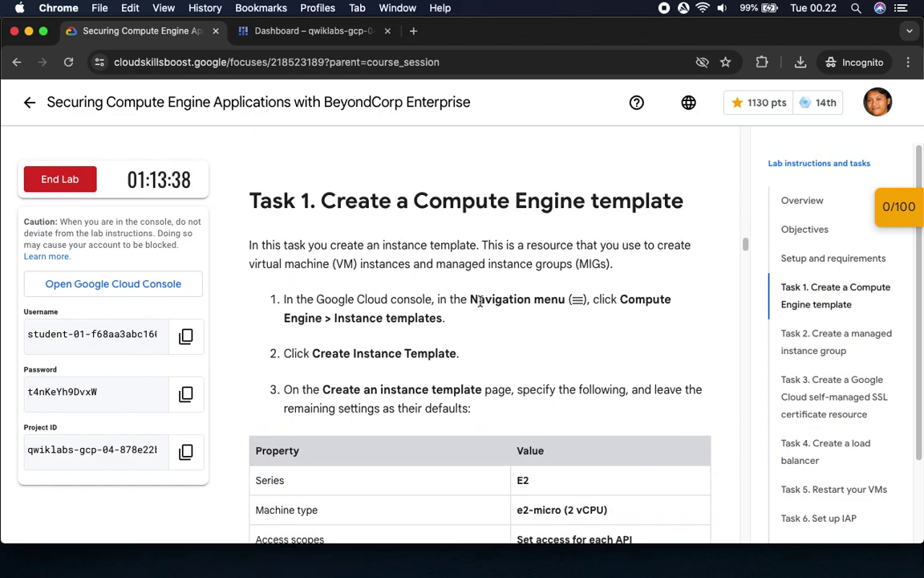
left_click_drag(621, 299, 656, 321)
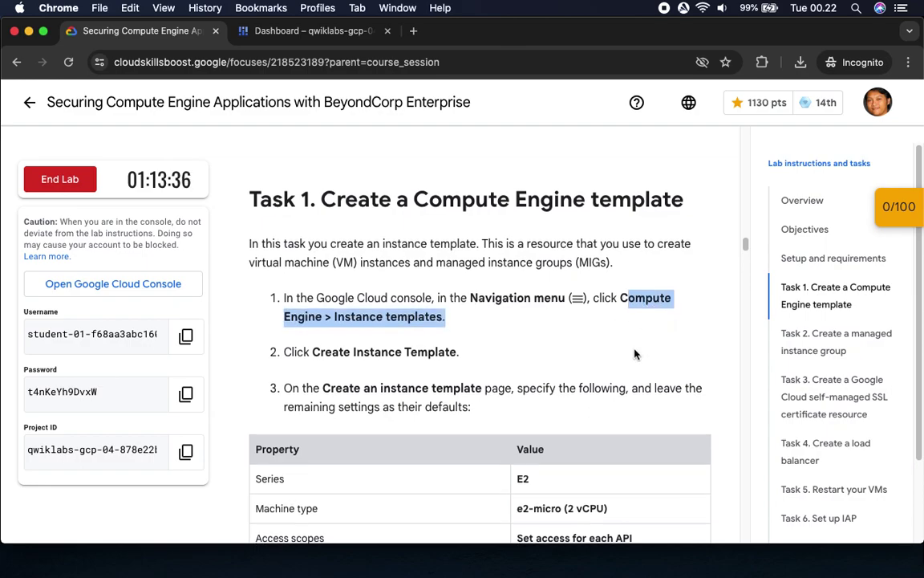
scroll(634, 354, "down", 3)
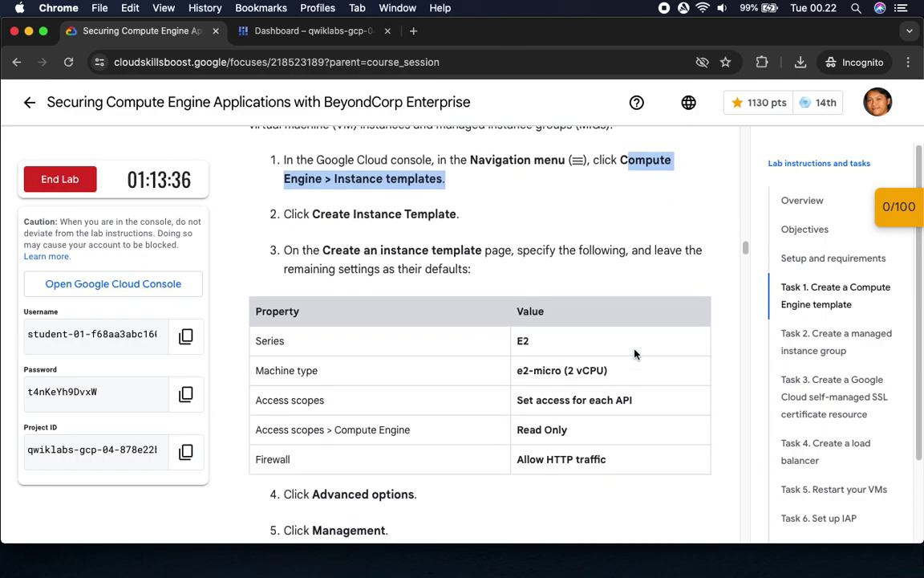
left_click(309, 30)
mouse_move(149, 412)
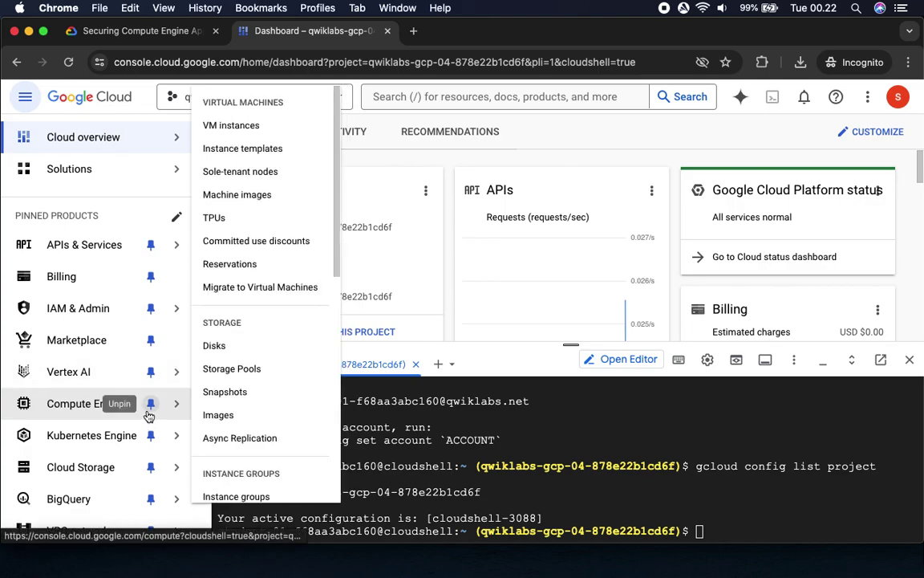
left_click(263, 156)
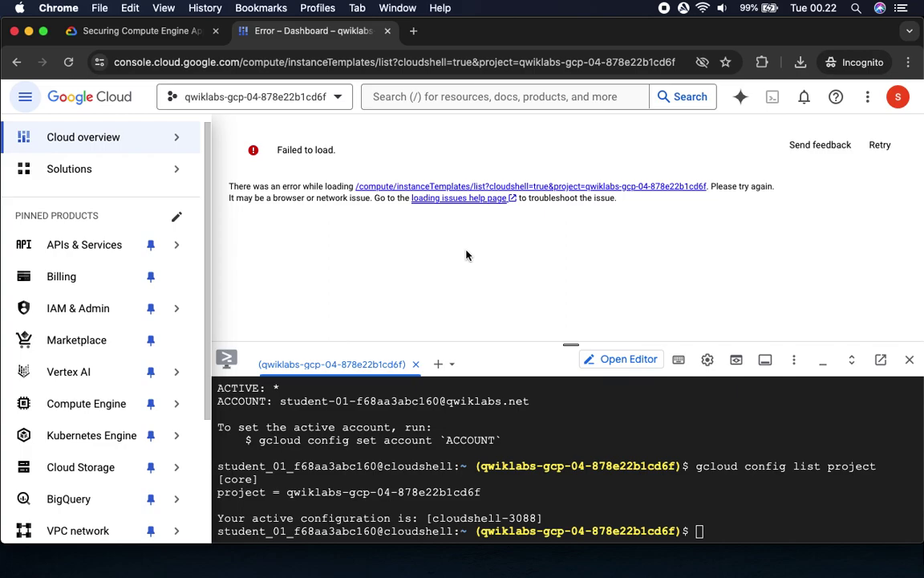
left_click(879, 145)
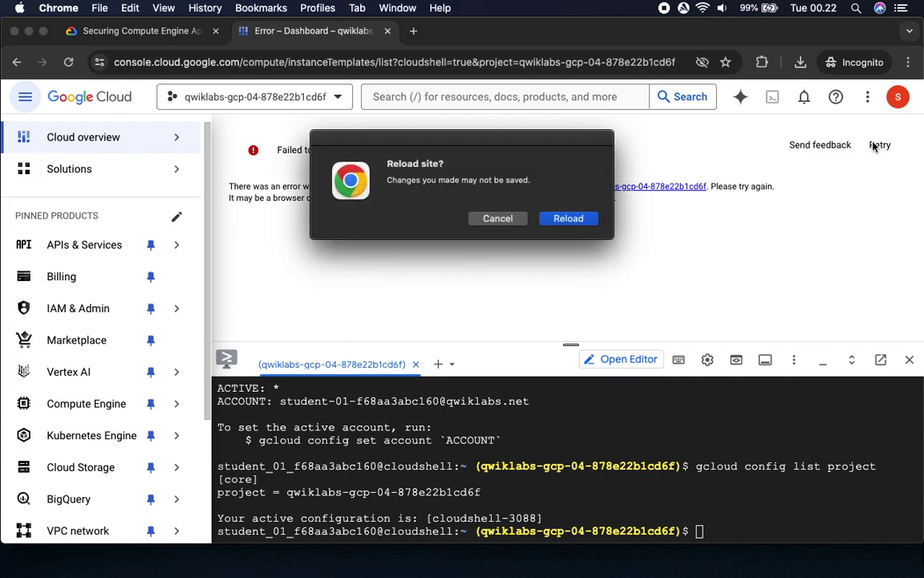
left_click(593, 213)
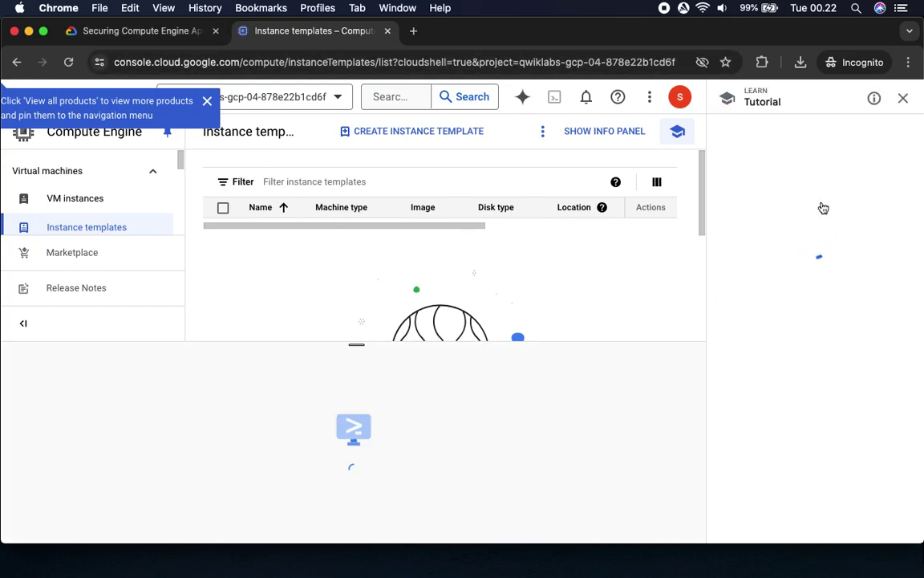
Step: Dismiss the tutorial, the recovered-session notice and the navigation callout, and shrink the Cloud Shell terminal to a minimal height
left_click(904, 100)
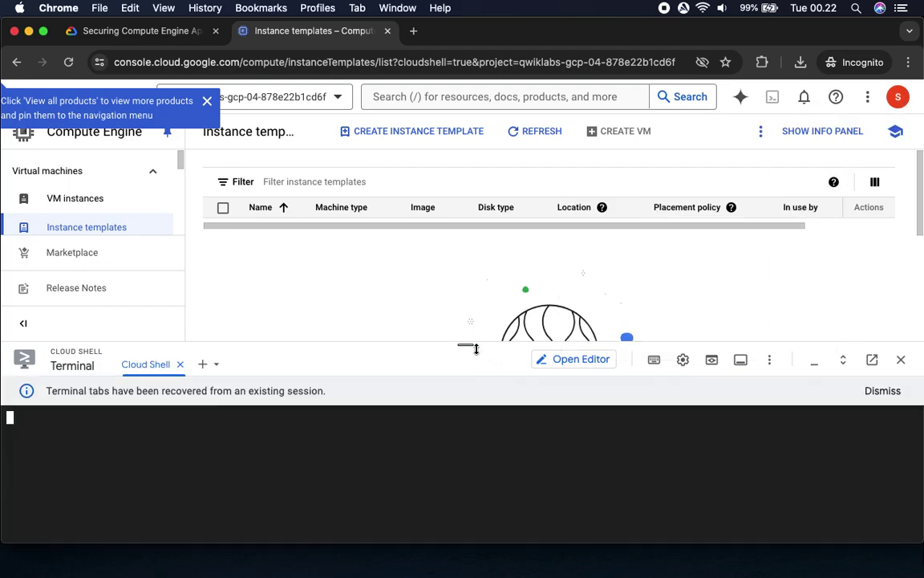
left_click(884, 392)
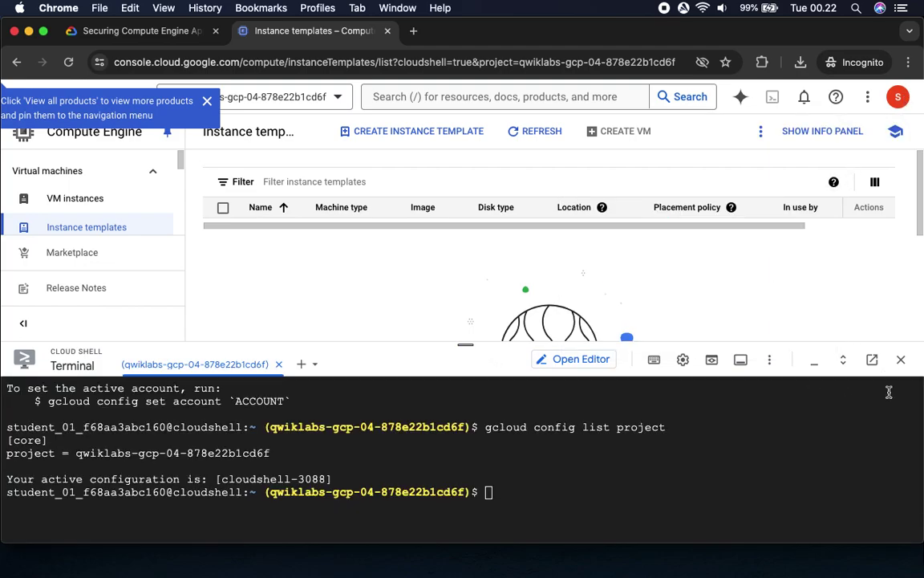
left_click_drag(469, 344, 466, 507)
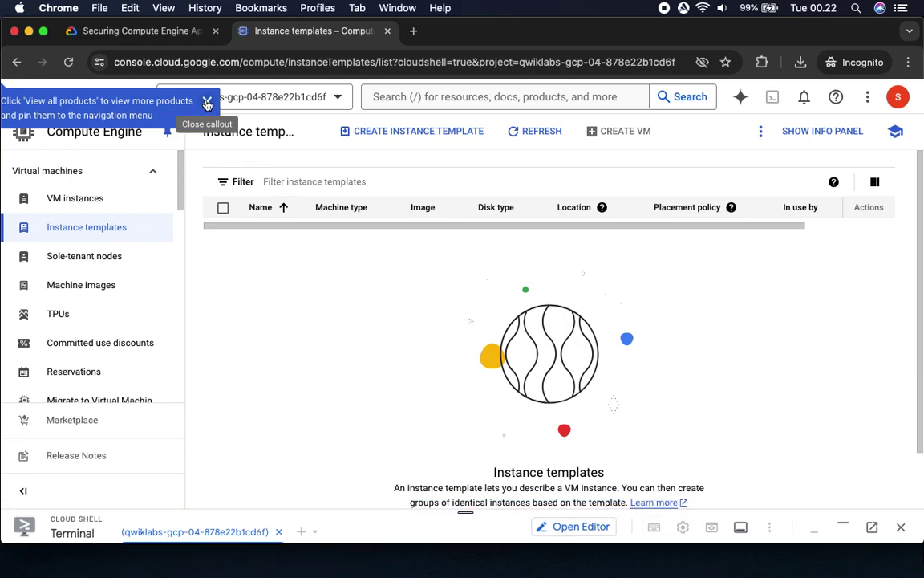
left_click(207, 100)
Step: Check the lab's next instruction in Task 1 and start creating a new instance template in the Google Cloud console
left_click(138, 31)
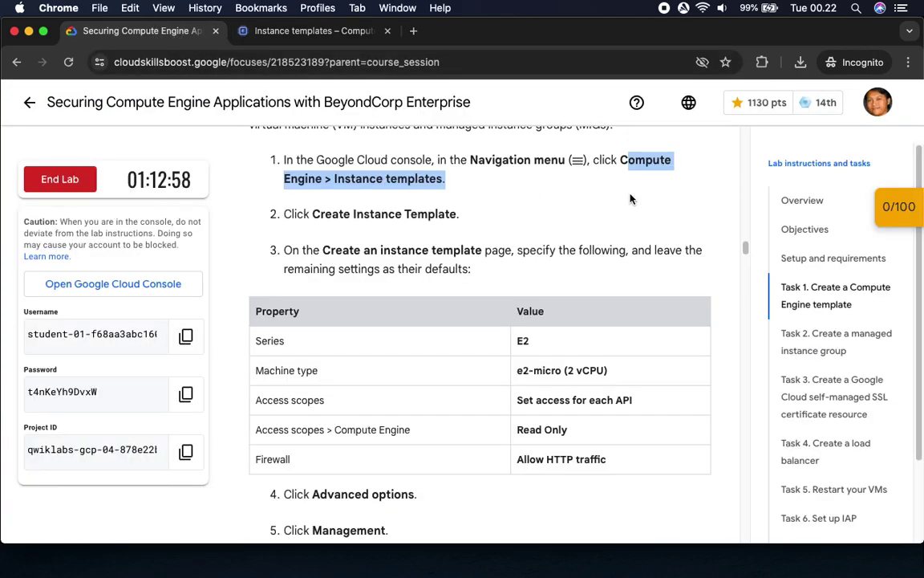
left_click(277, 30)
left_click(140, 31)
left_click_drag(307, 213, 459, 213)
left_click(276, 36)
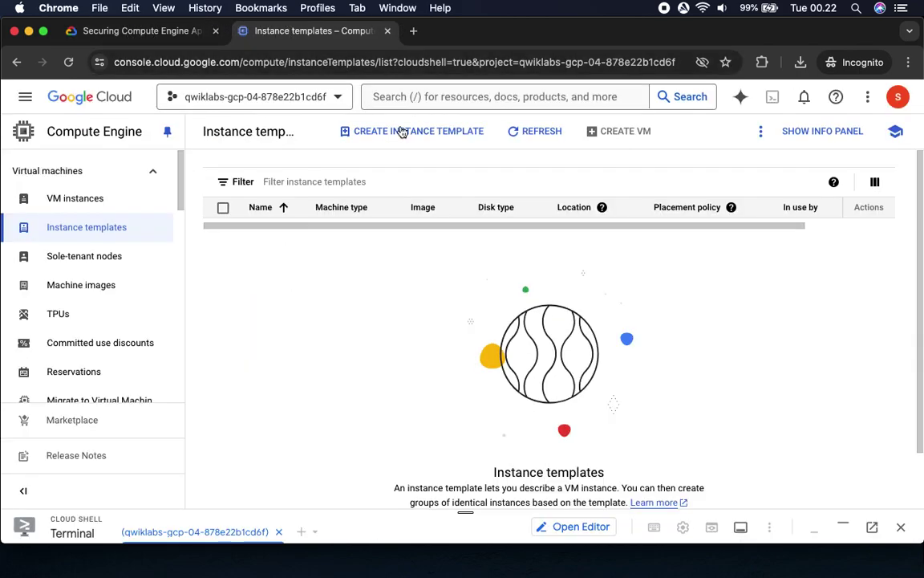
left_click(433, 135)
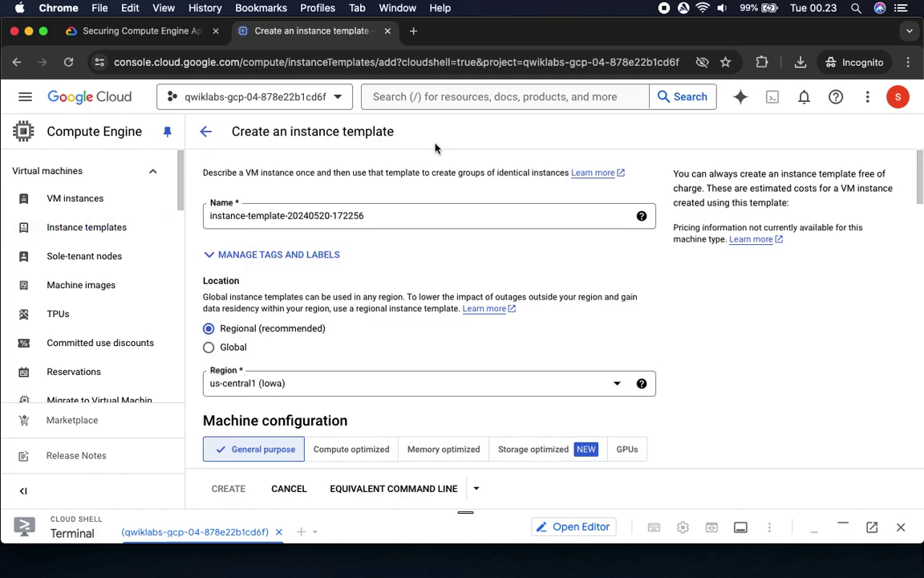
Step: Following the lab's property table, keep the E2 series and set the template's machine type to e2-micro
left_click(119, 34)
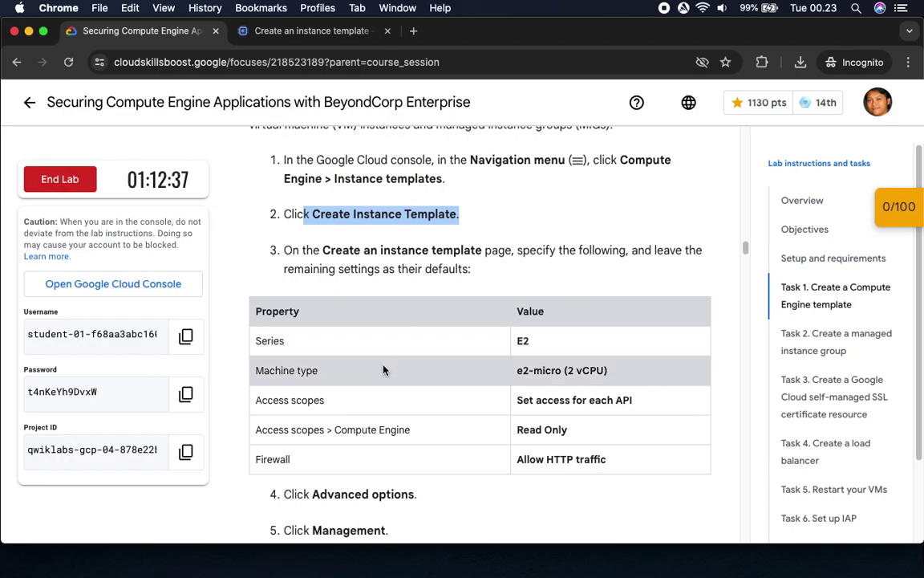
scroll(384, 371, "down", 3)
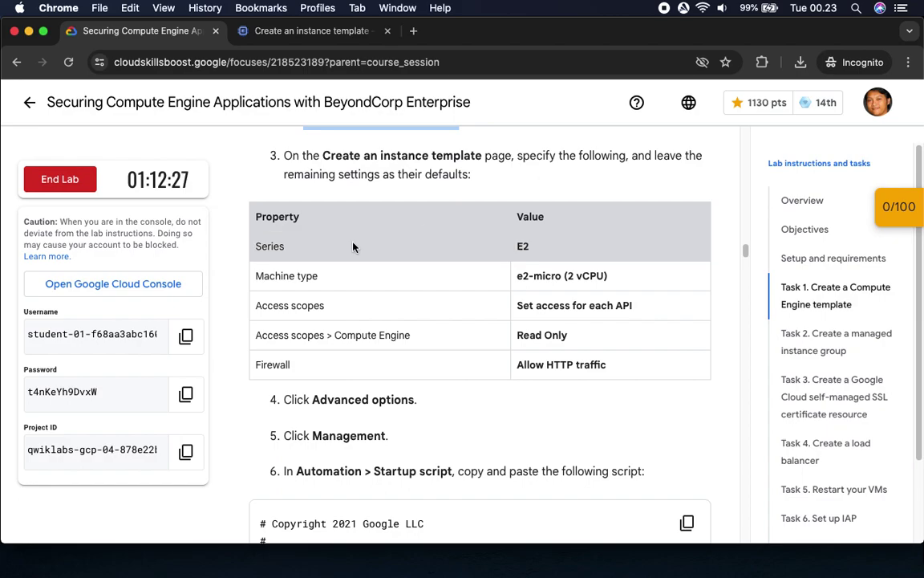
left_click(313, 32)
scroll(433, 322, "down", 1)
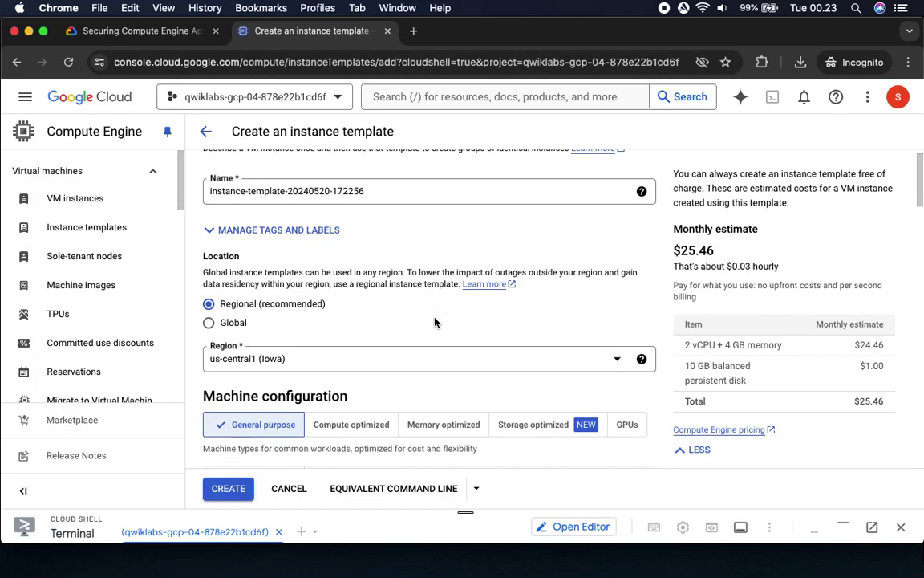
scroll(434, 322, "down", 5)
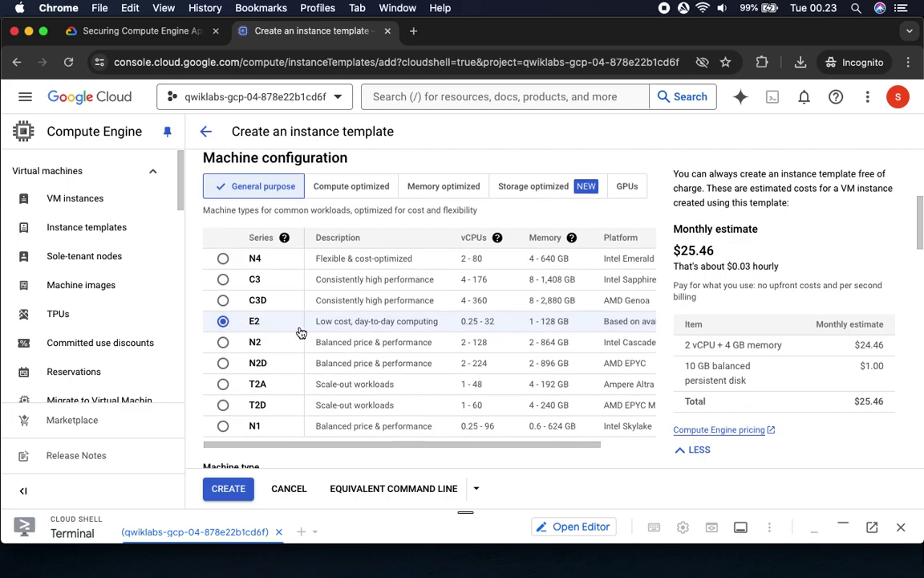
scroll(321, 325, "down", 3)
left_click(117, 30)
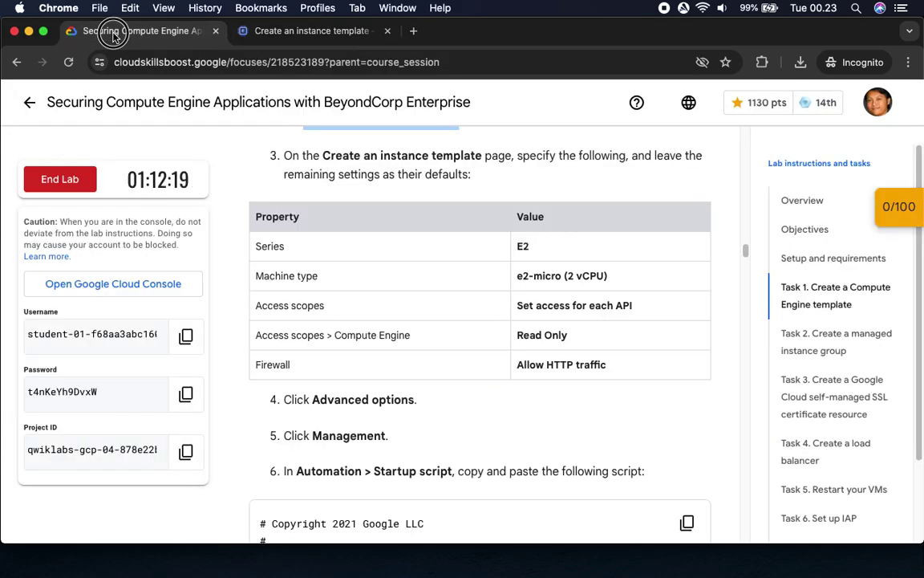
scroll(491, 336, "down", 3)
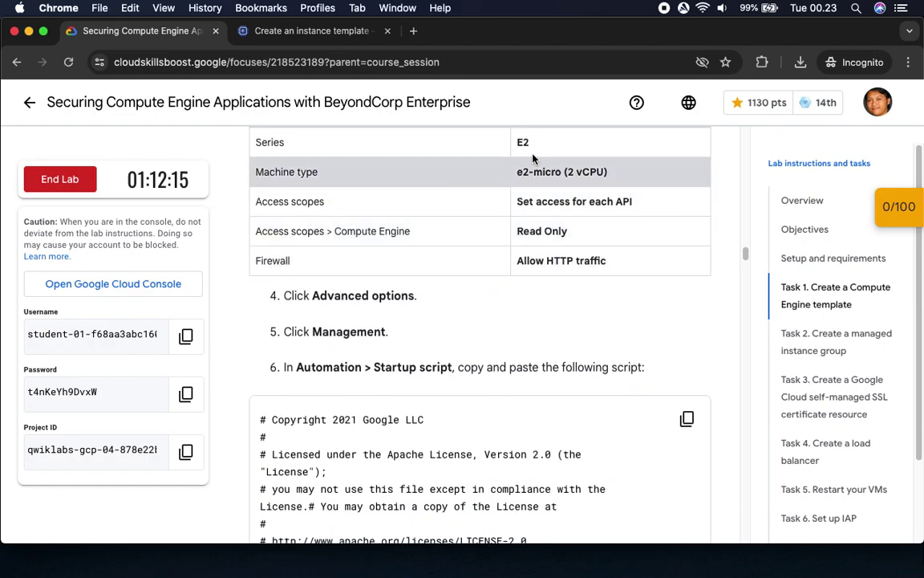
left_click(265, 30)
scroll(433, 374, "down", 3)
left_click(319, 350)
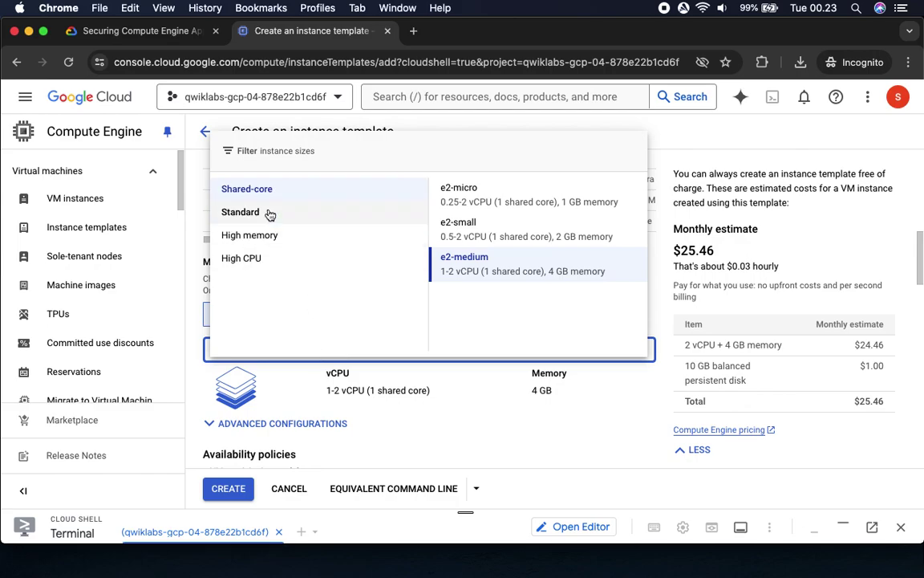
left_click(482, 191)
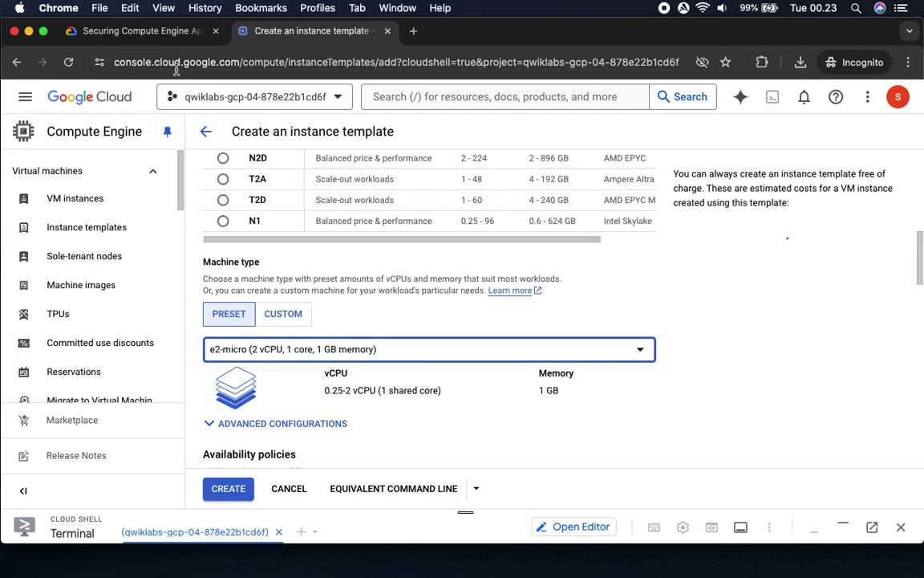
Step: Check the lab's access scope requirement and set the template's access scopes to "Set access for each API"
left_click(149, 30)
scroll(463, 329, "down", 1)
scroll(462, 329, "down", 1)
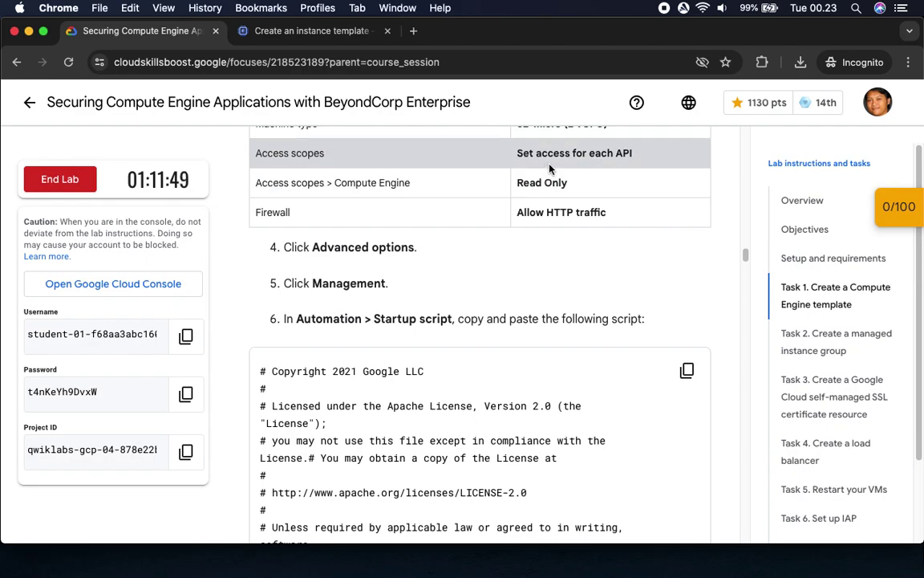
left_click(312, 34)
scroll(490, 447, "down", 5)
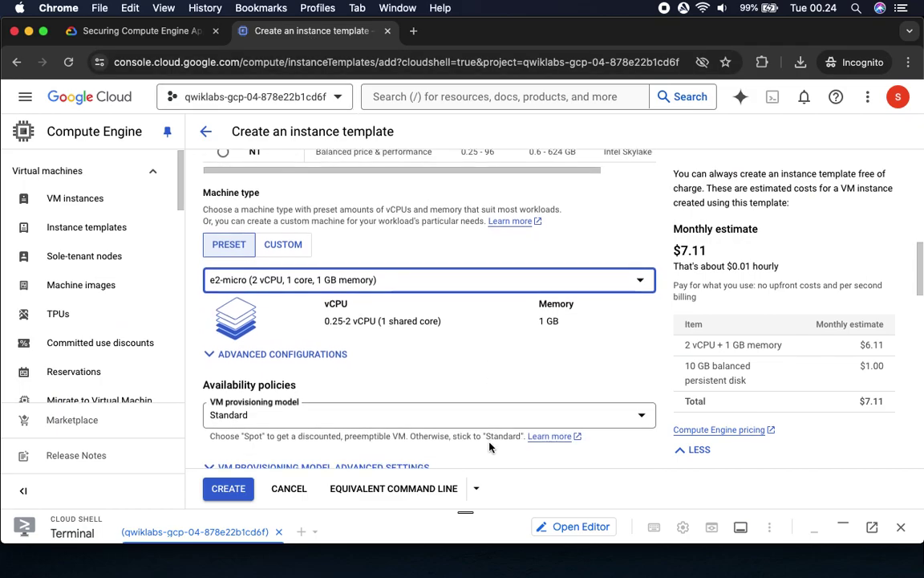
scroll(490, 447, "down", 8)
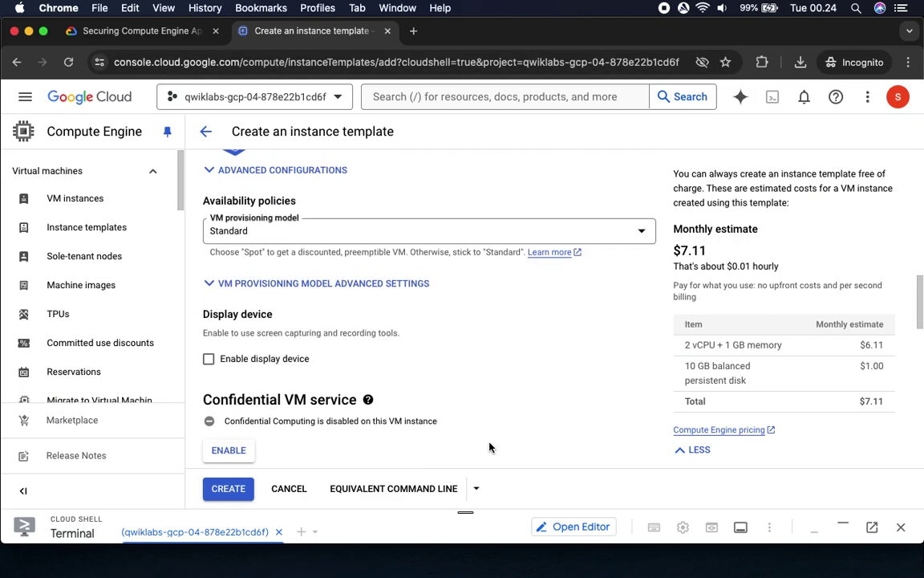
scroll(490, 447, "down", 8)
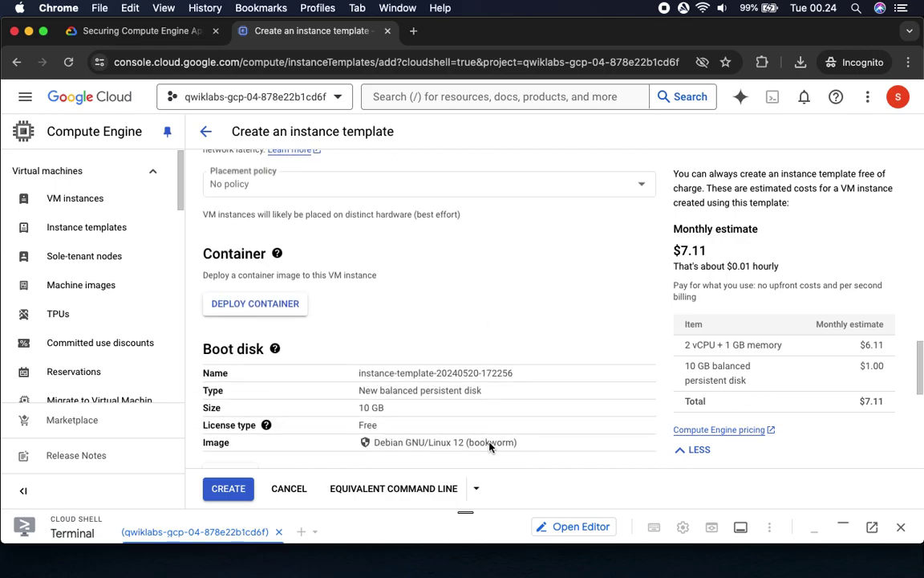
scroll(491, 447, "down", 3)
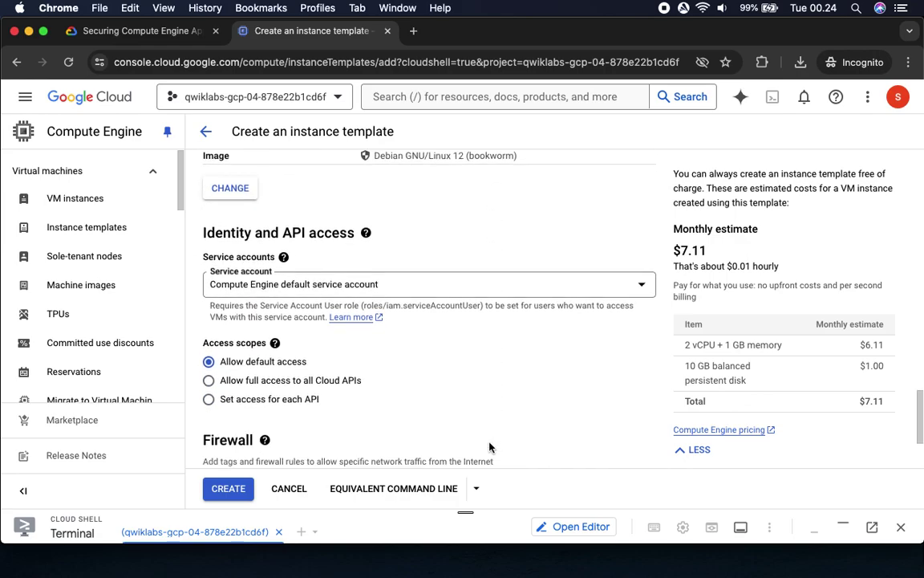
scroll(490, 447, "down", 4)
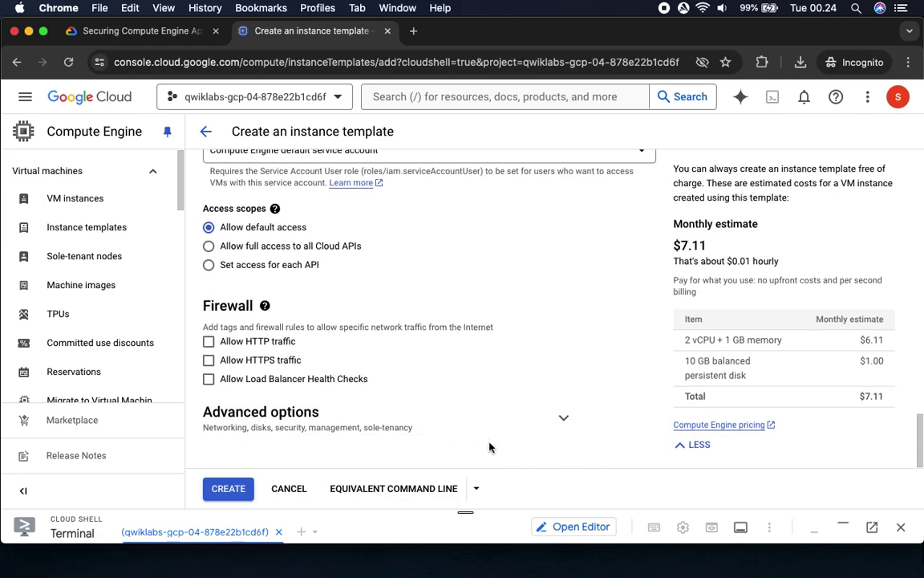
scroll(495, 384, "up", 20)
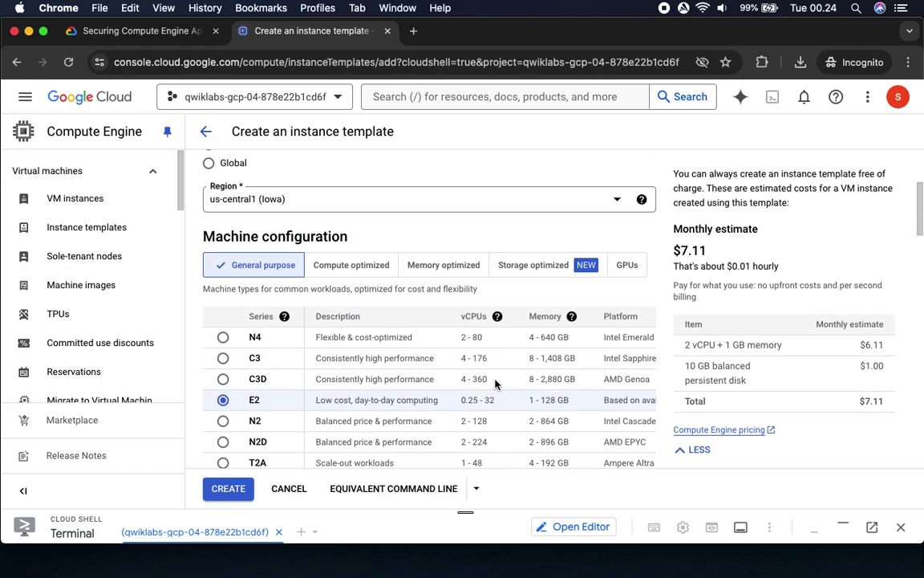
scroll(497, 385, "up", 2)
scroll(497, 385, "down", 15)
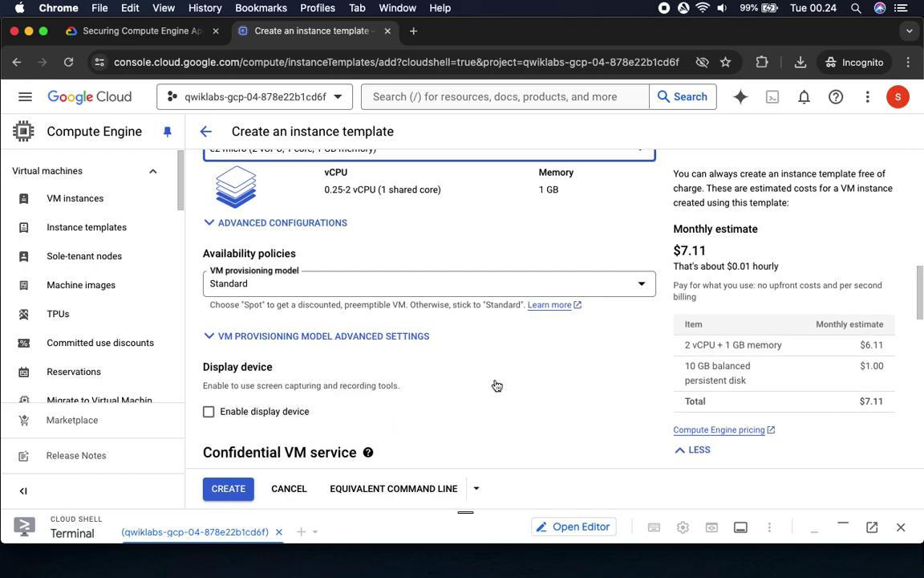
scroll(495, 380, "down", 5)
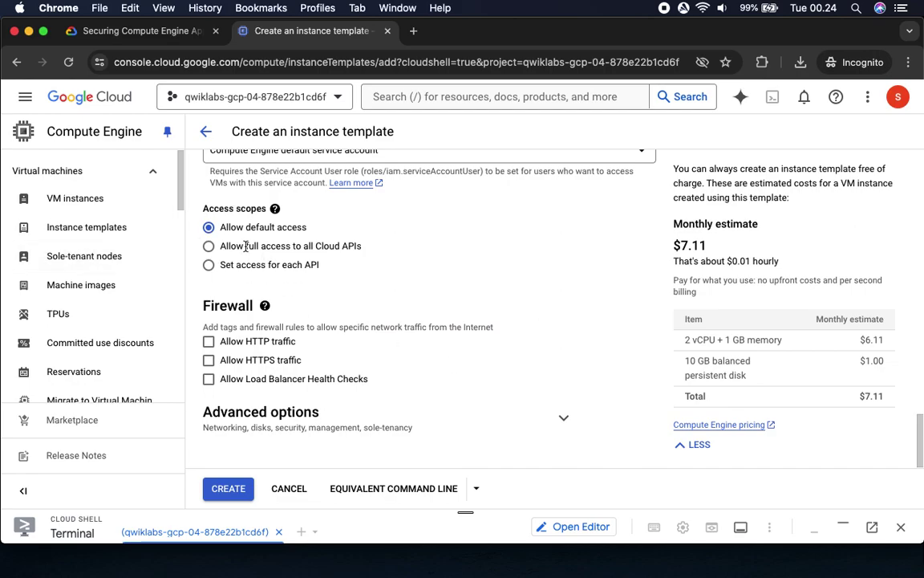
left_click(140, 30)
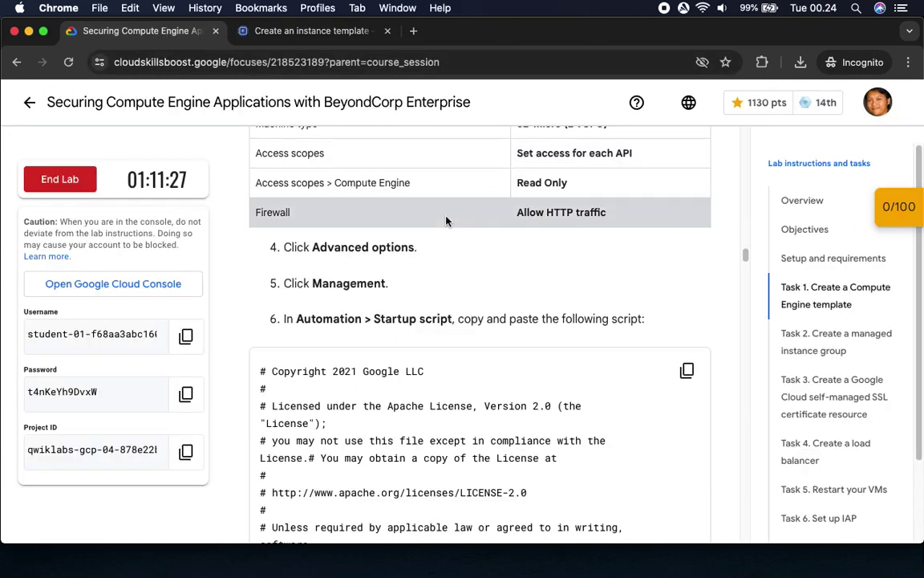
left_click(298, 32)
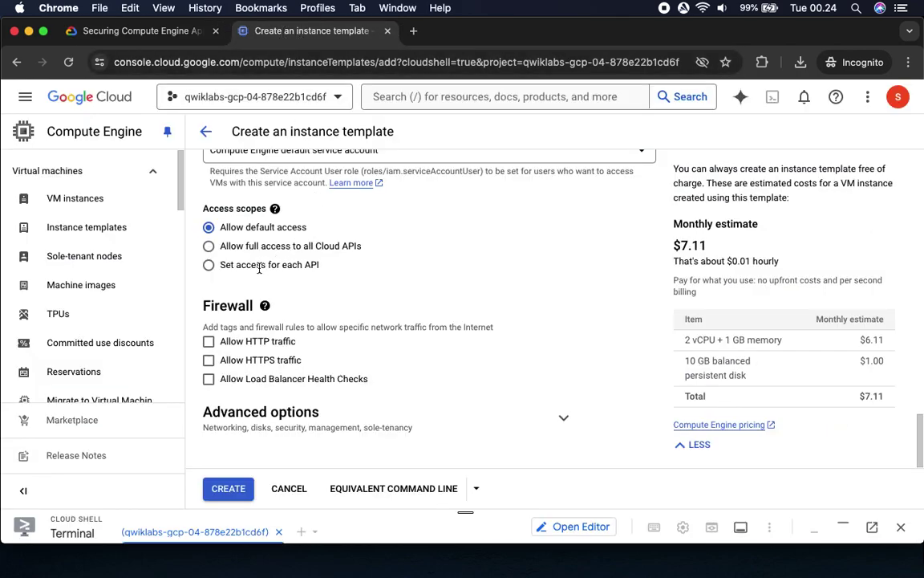
left_click(209, 266)
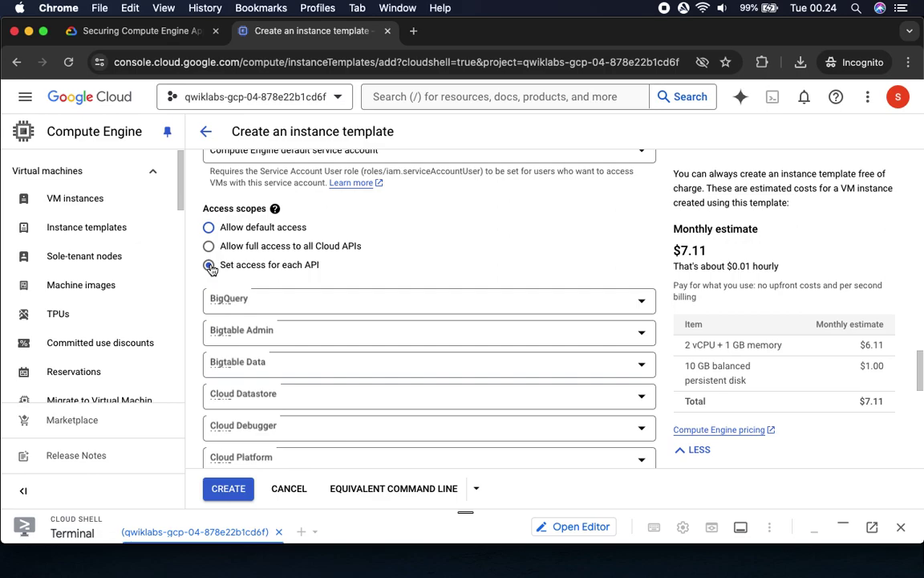
Step: Set the Compute Engine API access scope to Read Only, as the lab's property table requires
left_click(156, 35)
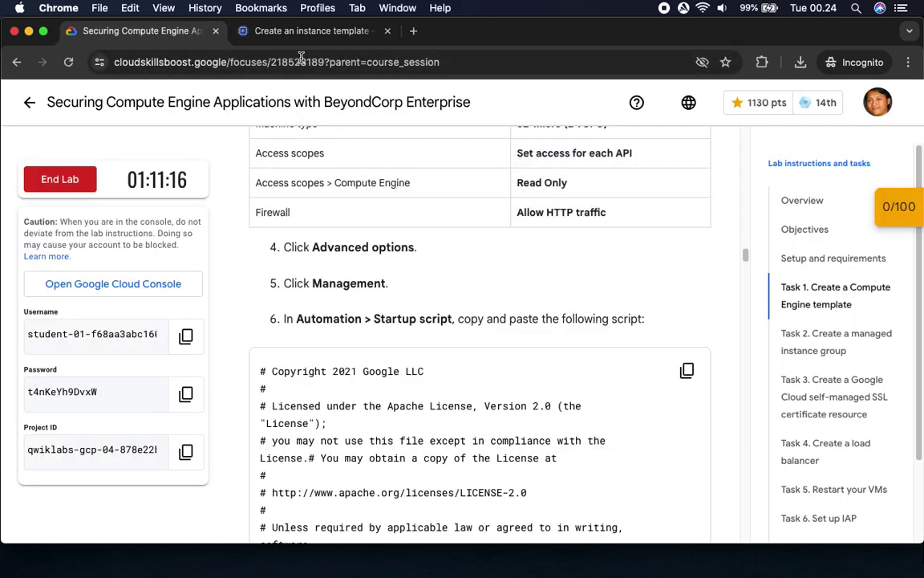
left_click(289, 30)
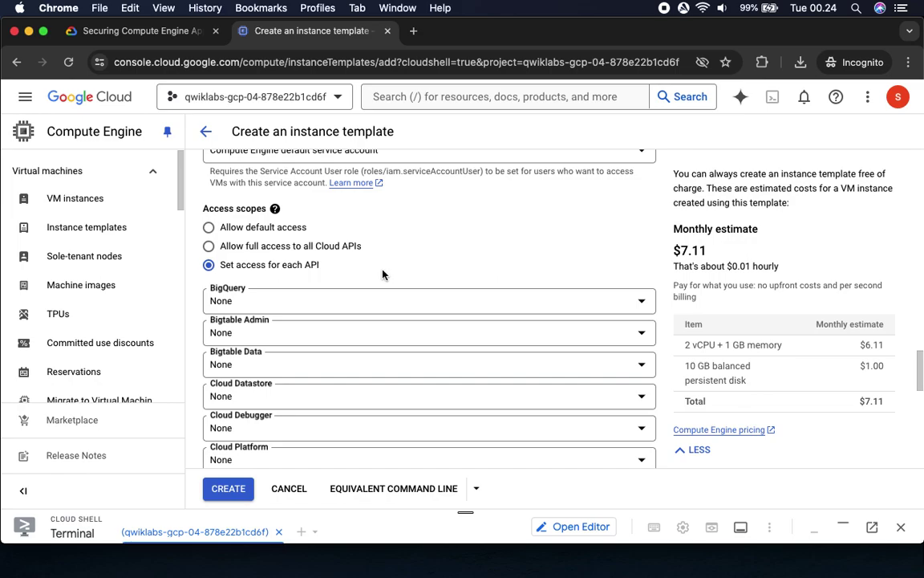
scroll(303, 446, "down", 5)
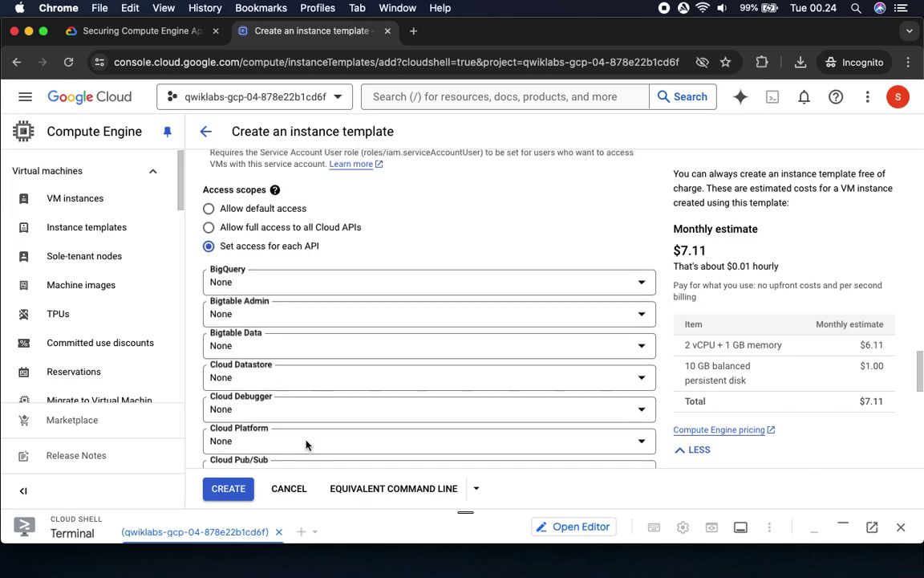
scroll(307, 443, "down", 5)
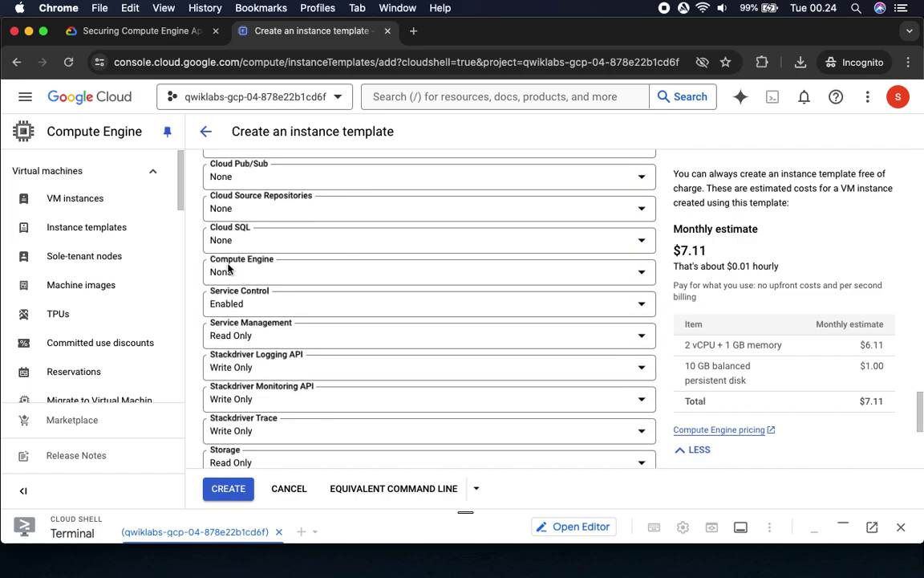
left_click(163, 31)
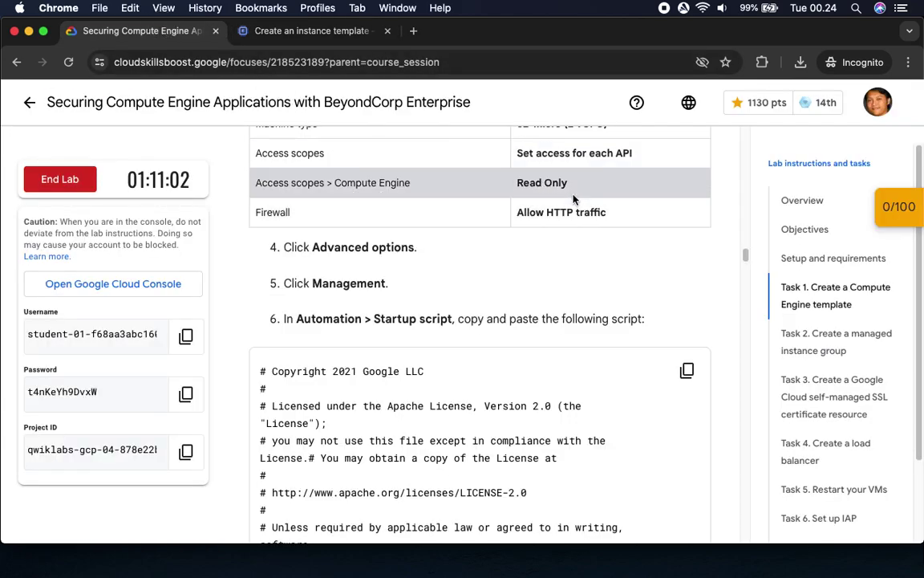
left_click(304, 31)
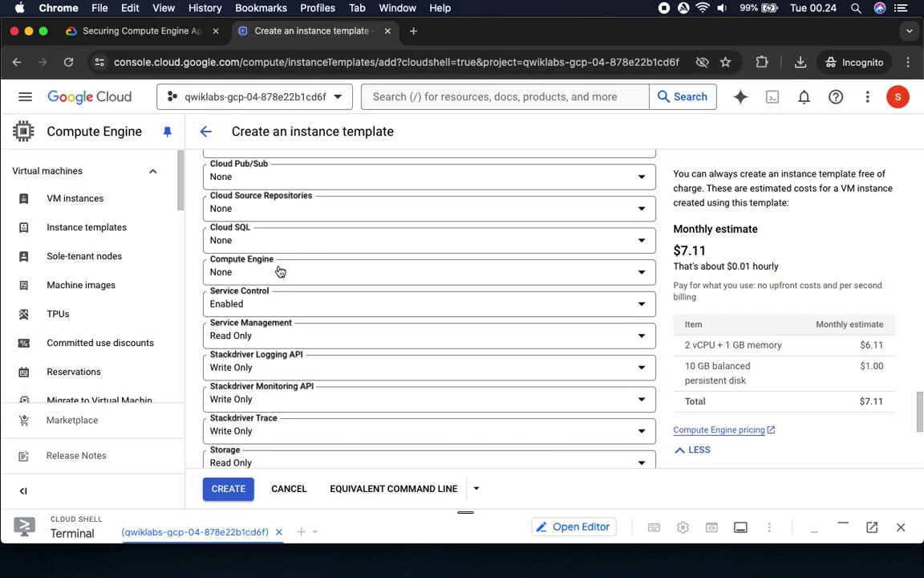
left_click(227, 274)
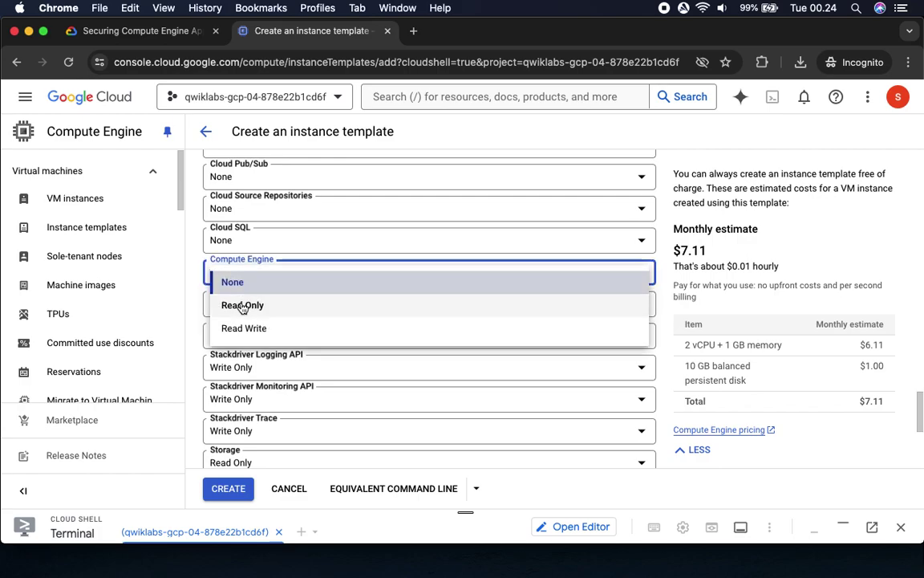
left_click(240, 310)
Step: Check the lab's firewall requirement and allow HTTP traffic in the instance template's firewall settings
left_click(146, 30)
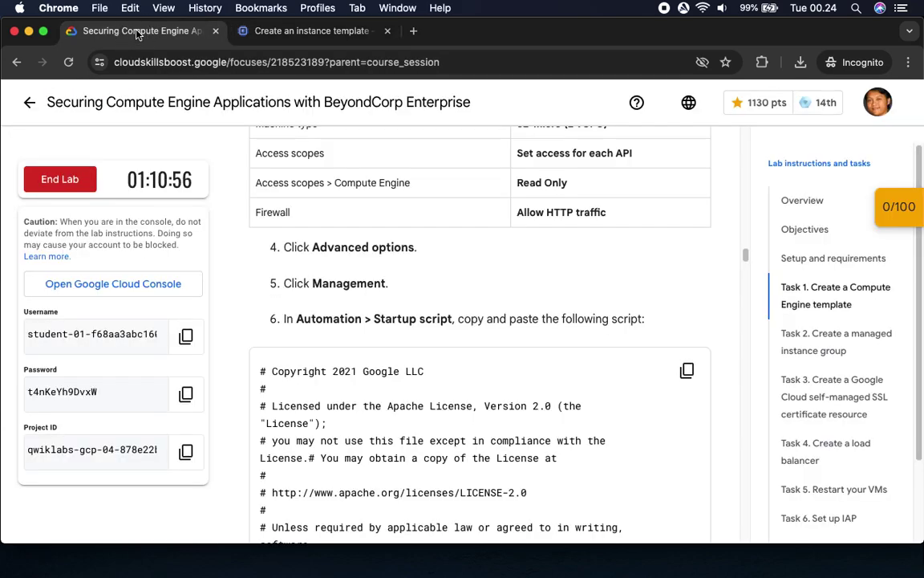
left_click(299, 33)
scroll(346, 263, "down", 3)
scroll(345, 263, "down", 2)
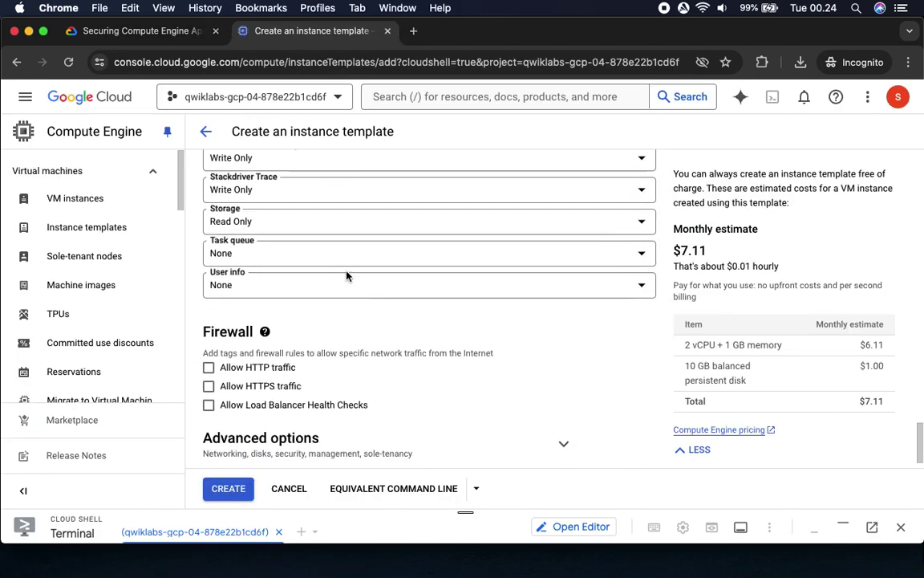
left_click(243, 341)
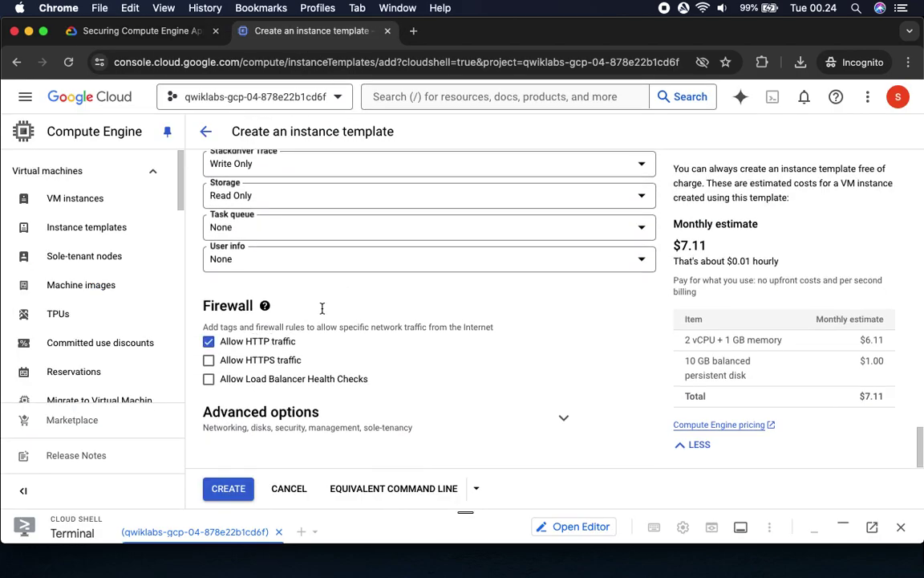
Step: Check the lab's next instruction and expand the advanced options of the instance template
left_click(140, 30)
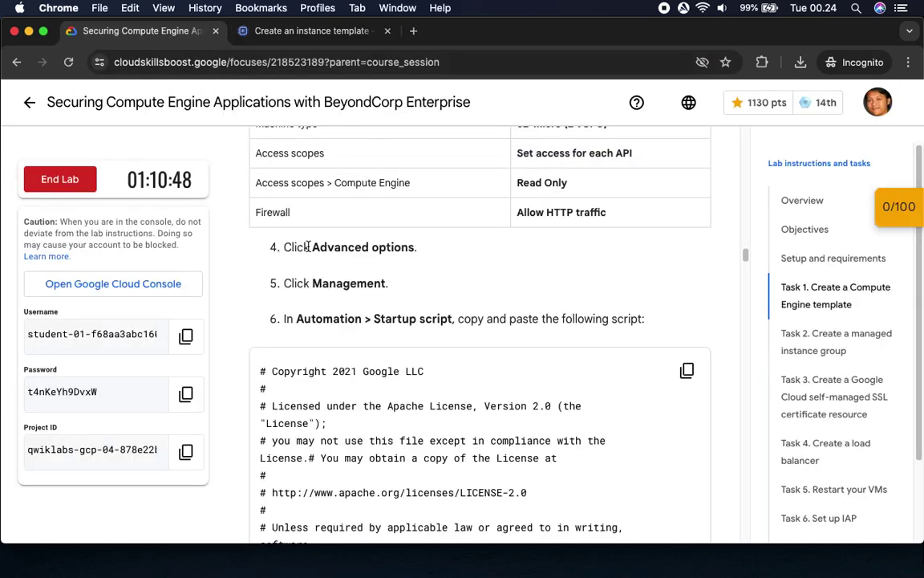
left_click_drag(310, 247, 503, 246)
left_click(299, 30)
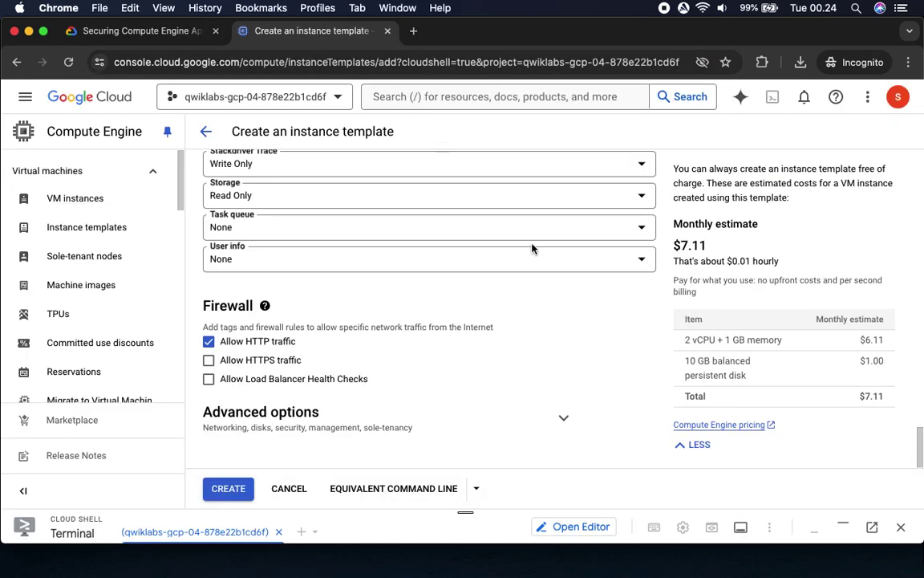
left_click(601, 400)
scroll(613, 385, "down", 5)
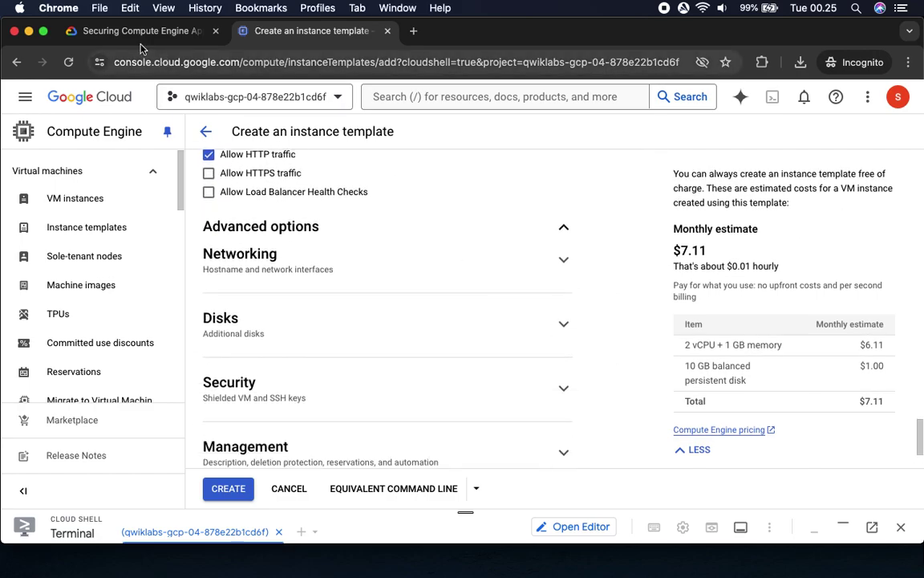
Step: Following the lab instructions, expand the template's Management settings to reach the Automation section
left_click(138, 32)
scroll(353, 260, "down", 1)
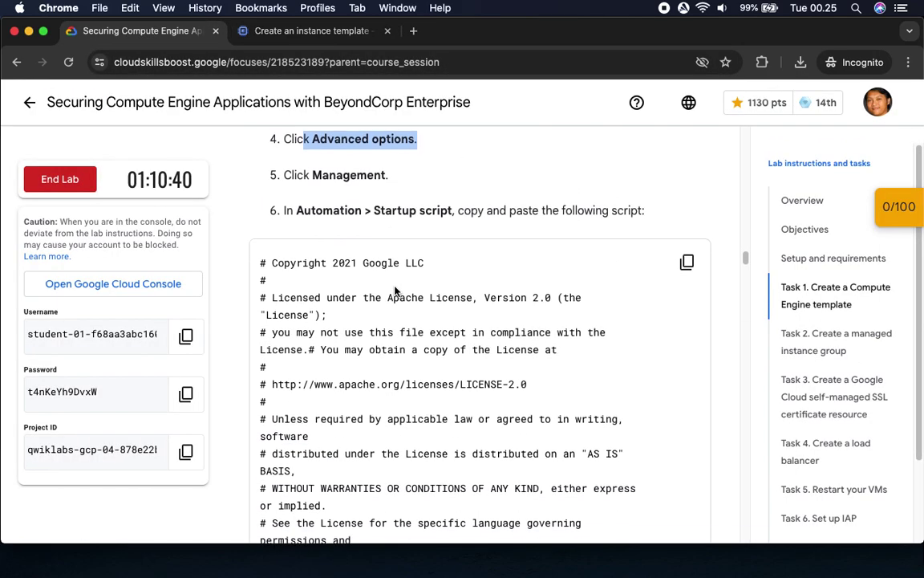
left_click(294, 31)
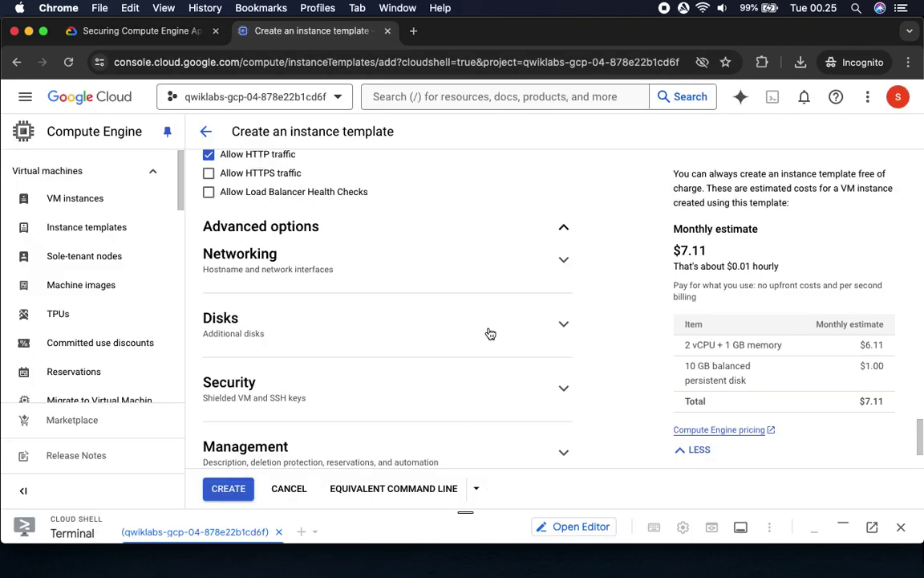
scroll(490, 333, "down", 3)
left_click(563, 354)
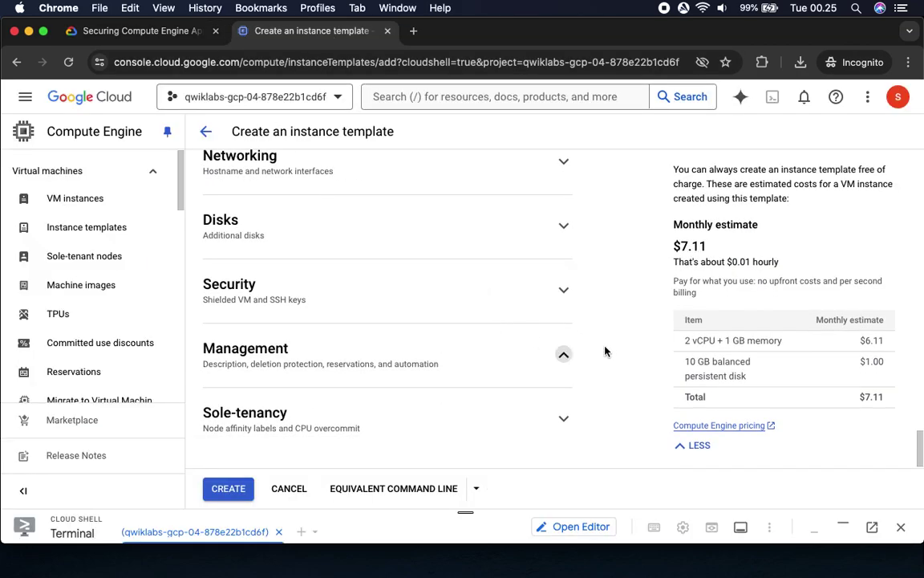
scroll(608, 349, "down", 5)
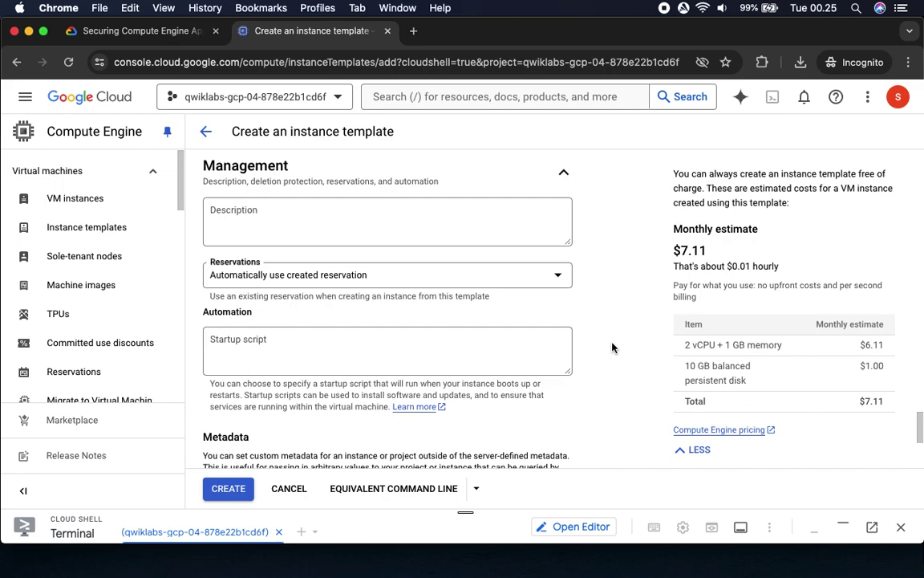
Step: Copy the startup script from the lab instructions and paste it as the template's Automation startup script
left_click(160, 35)
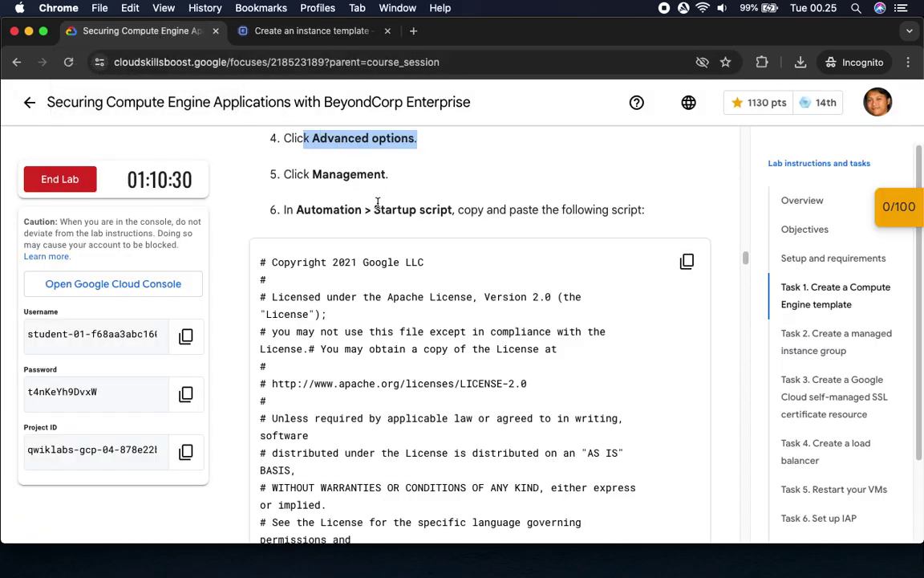
left_click_drag(297, 210, 451, 215)
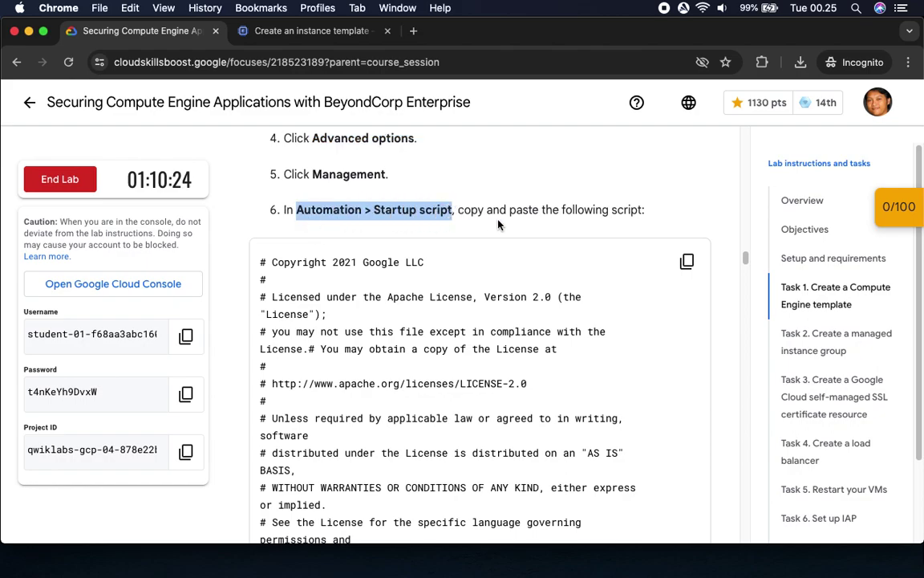
left_click(285, 31)
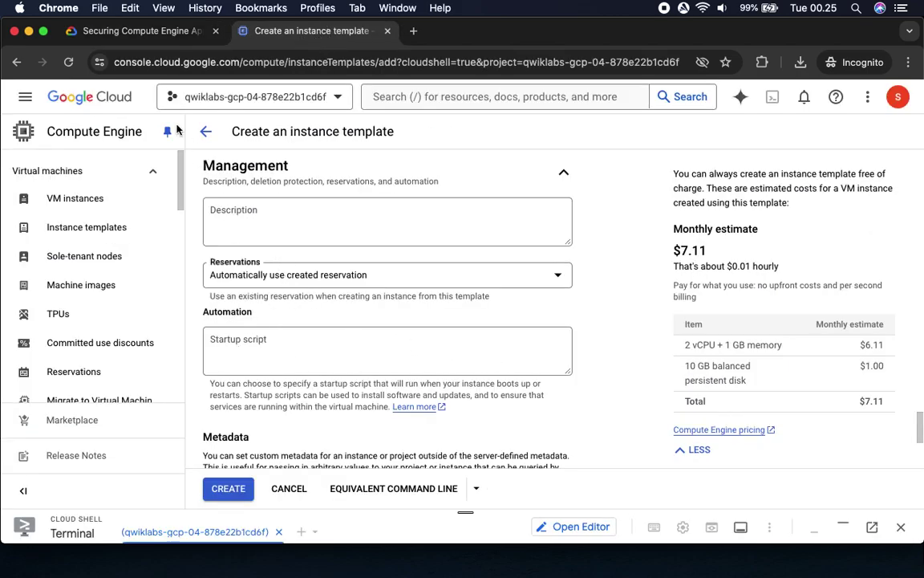
left_click(129, 32)
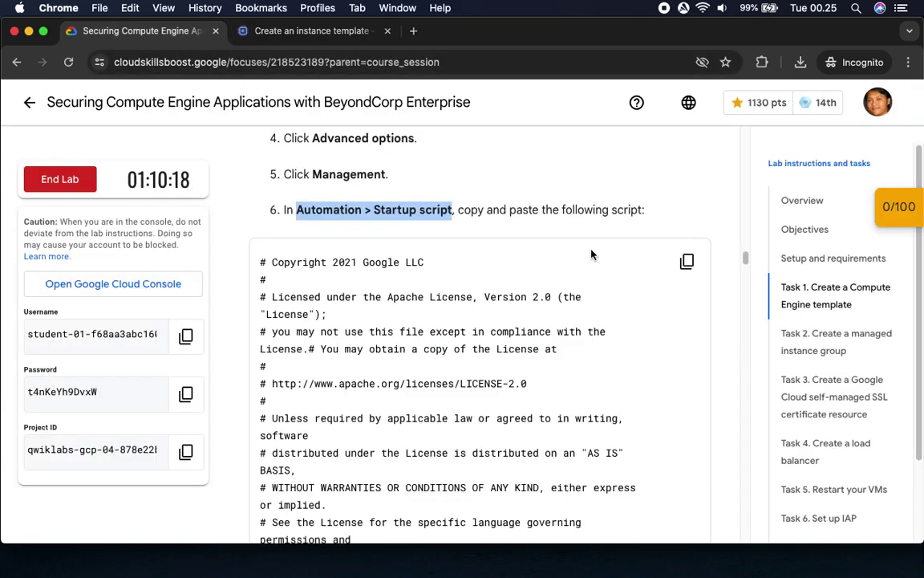
left_click(689, 265)
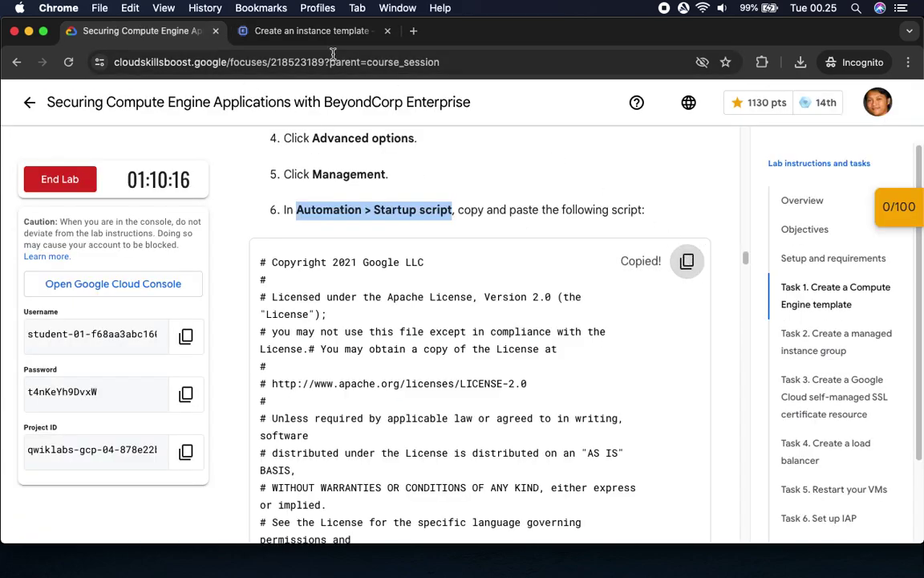
left_click(299, 31)
left_click(277, 340)
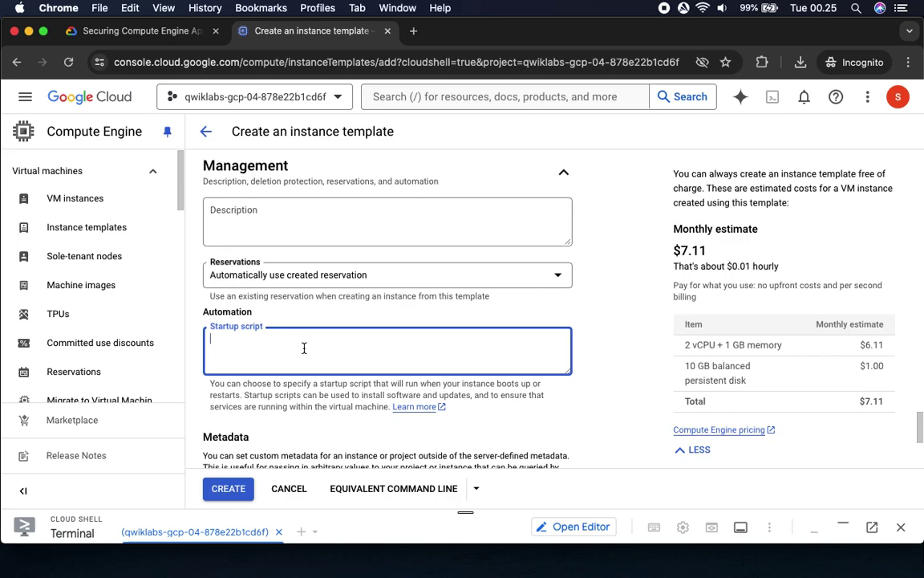
key("super+v")
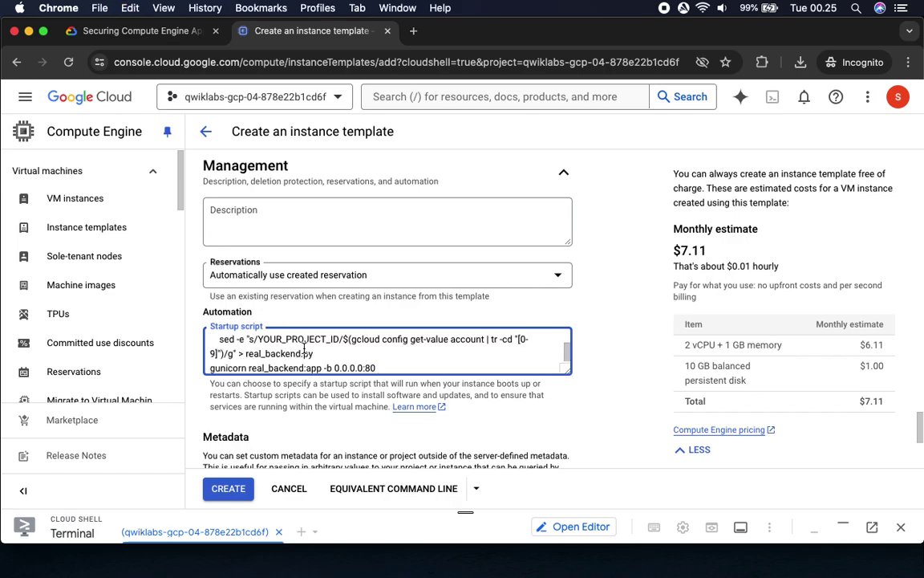
Step: Check the lab's instruction after the startup script and create the instance template
left_click(113, 30)
scroll(656, 383, "down", 10)
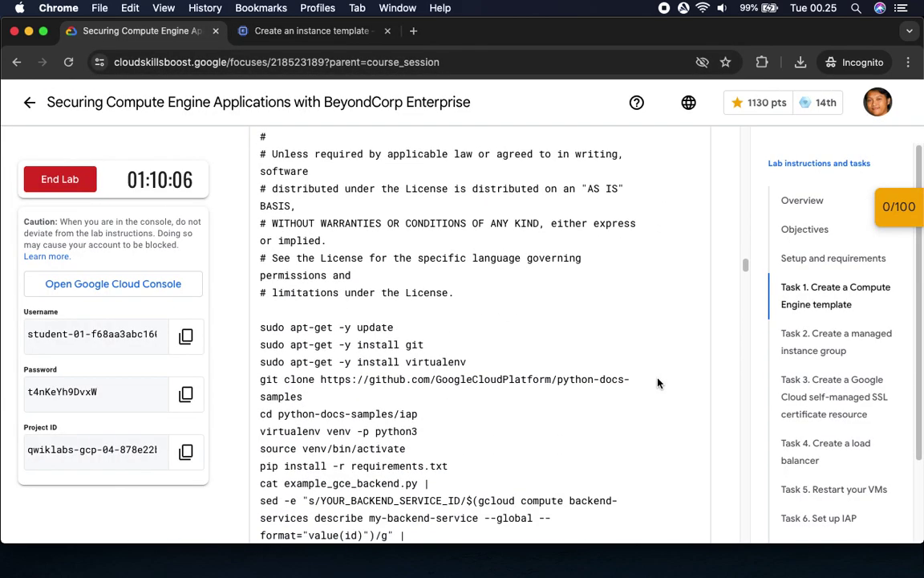
scroll(657, 384, "down", 5)
left_click_drag(298, 201, 473, 203)
left_click(309, 30)
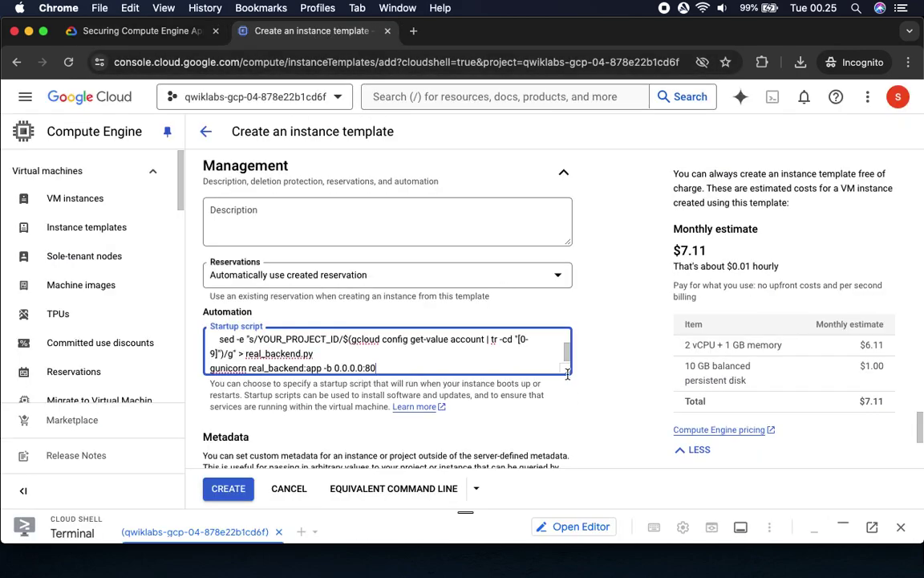
left_click(228, 488)
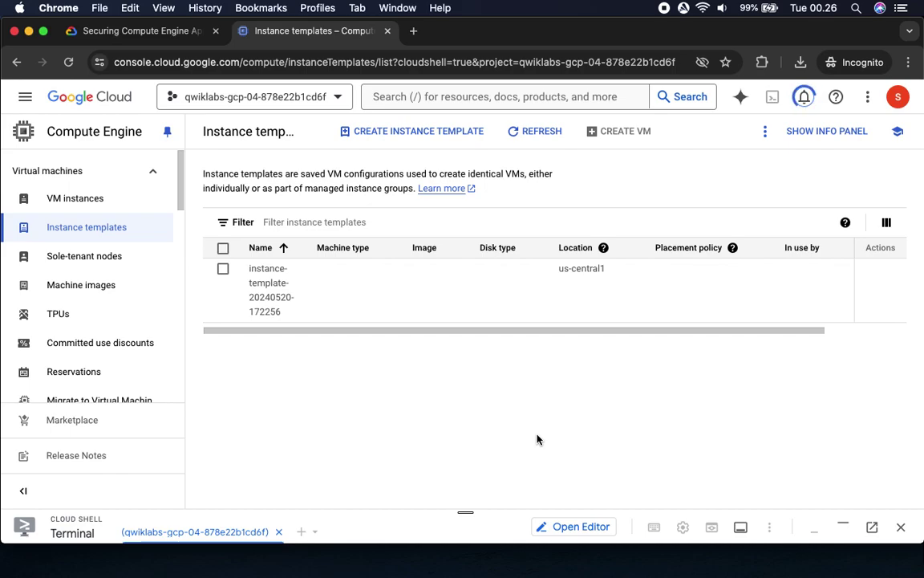
Step: Read the lab's note on template creation and check the new template's entry in the instance templates list
left_click(173, 32)
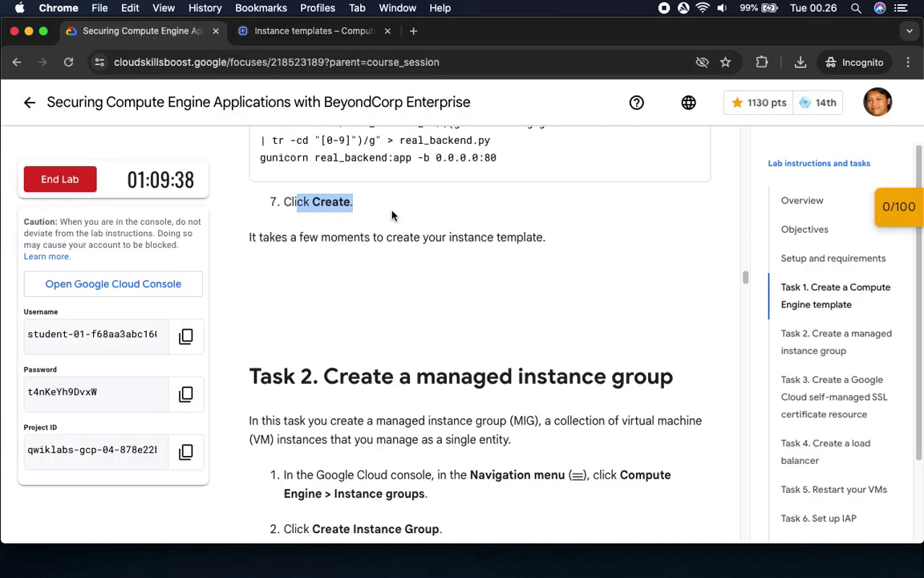
left_click_drag(282, 238, 589, 258)
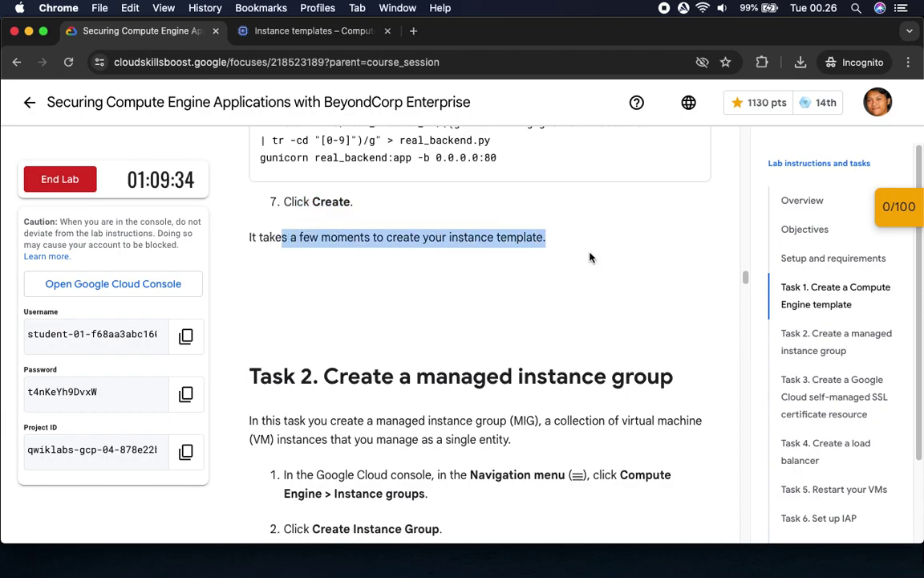
left_click(313, 31)
left_click_drag(670, 330, 563, 326)
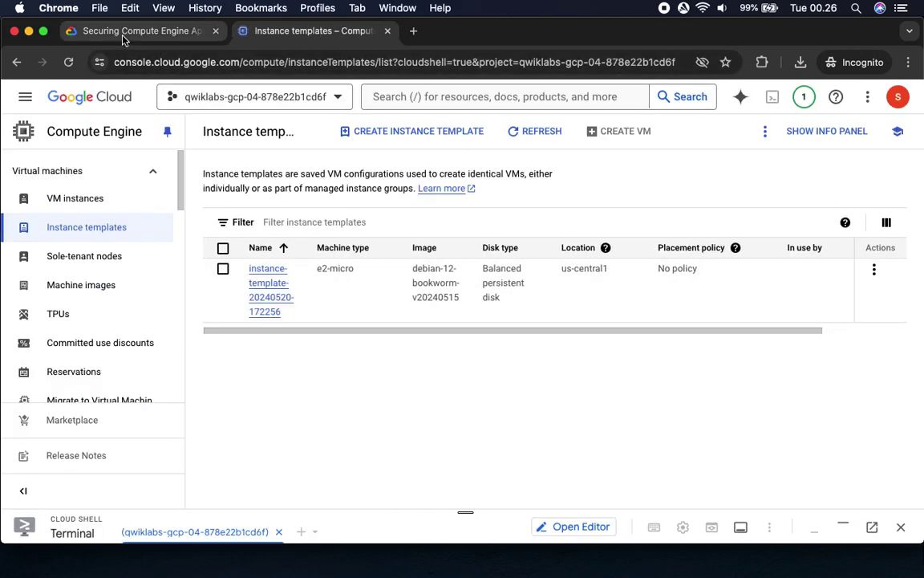
Step: Read the lab's Task 2 instructions and open the Compute Engine Instance groups page
left_click(109, 32)
scroll(408, 340, "down", 3)
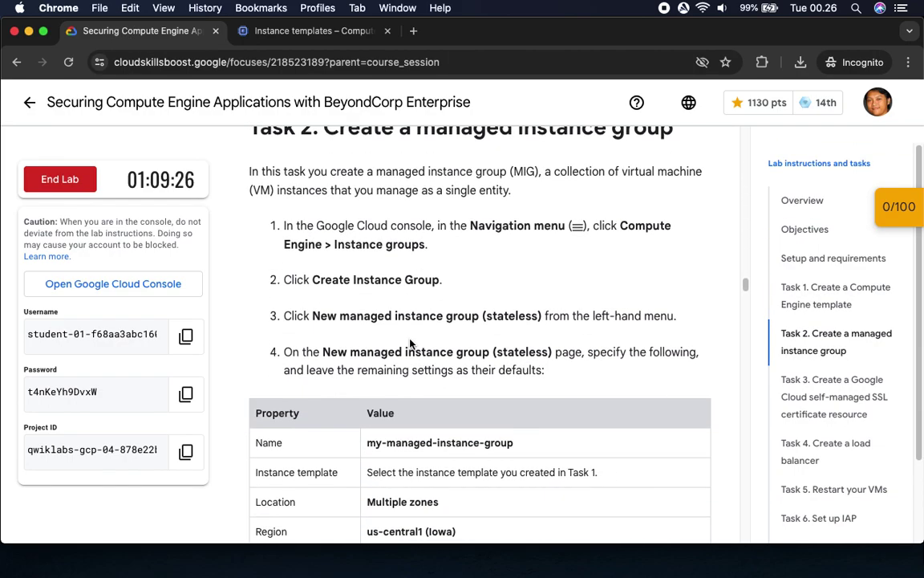
scroll(410, 339, "down", 2)
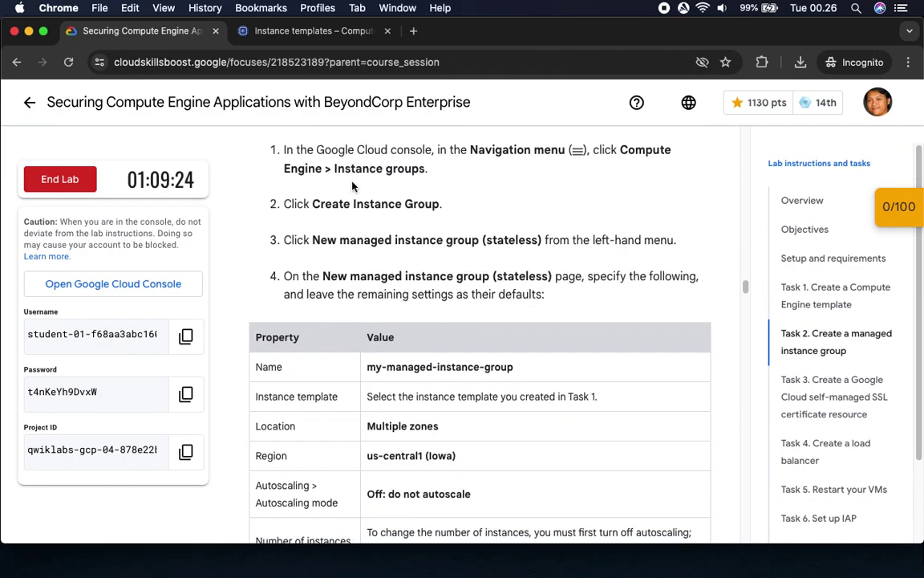
left_click(318, 30)
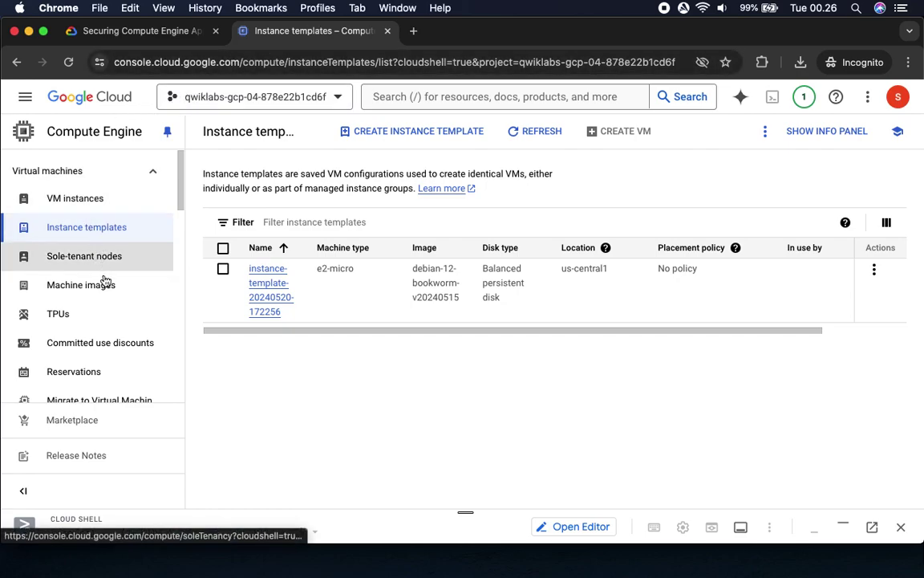
scroll(118, 311, "down", 1)
scroll(118, 313, "down", 5)
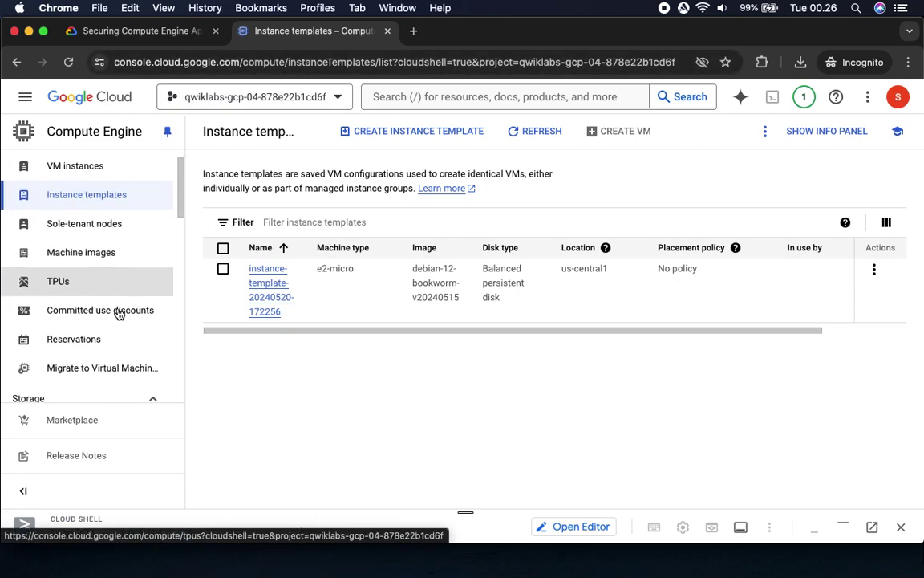
scroll(121, 314, "down", 3)
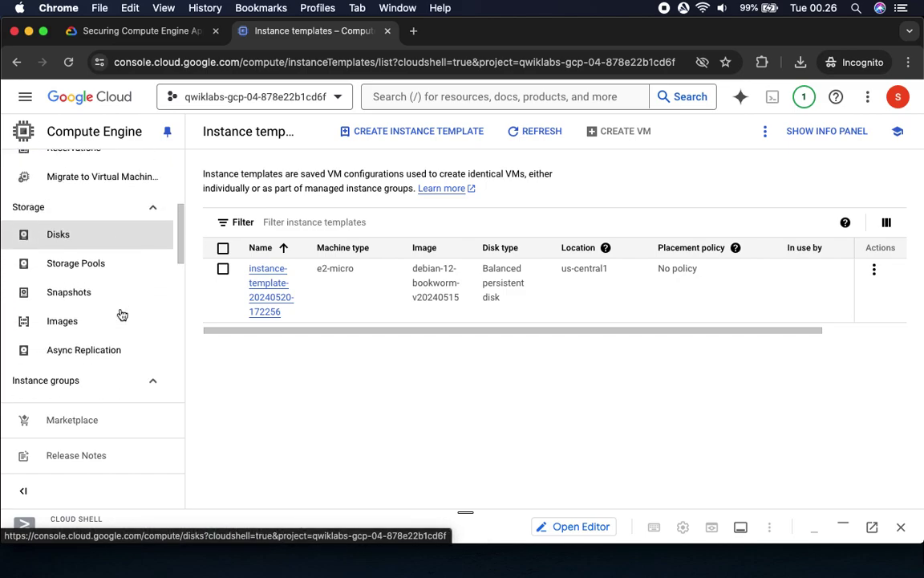
left_click(84, 312)
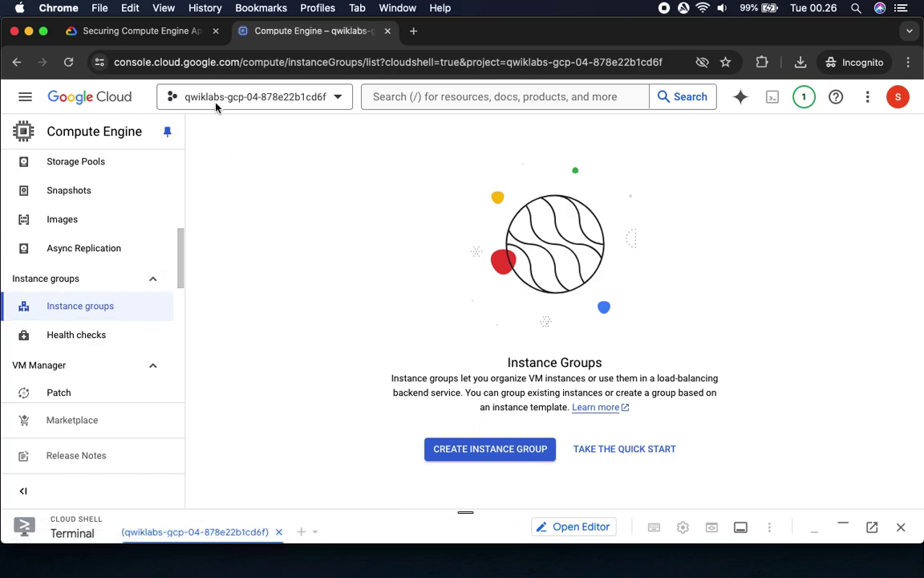
Step: Check the lab's second Task 2 instruction and start creating an instance group
left_click(150, 32)
left_click_drag(312, 203, 486, 202)
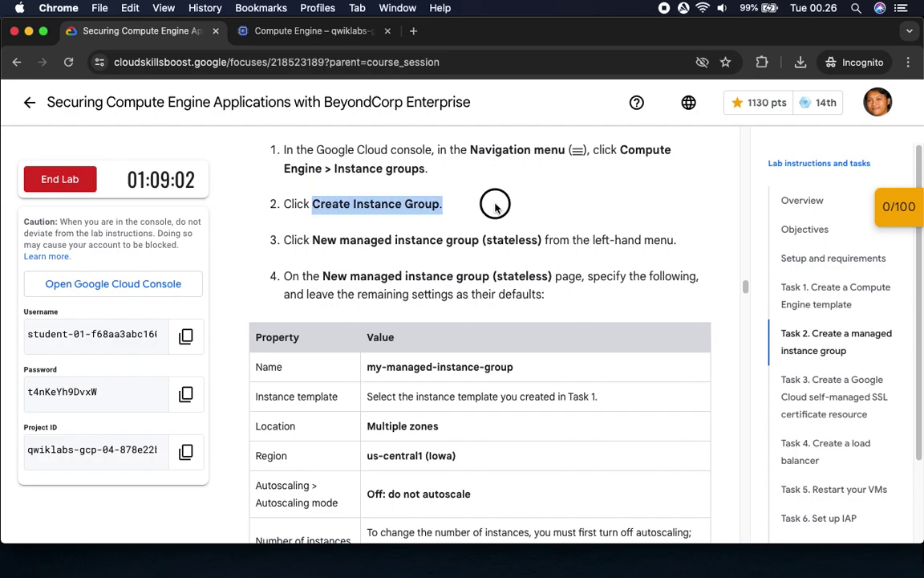
left_click(311, 30)
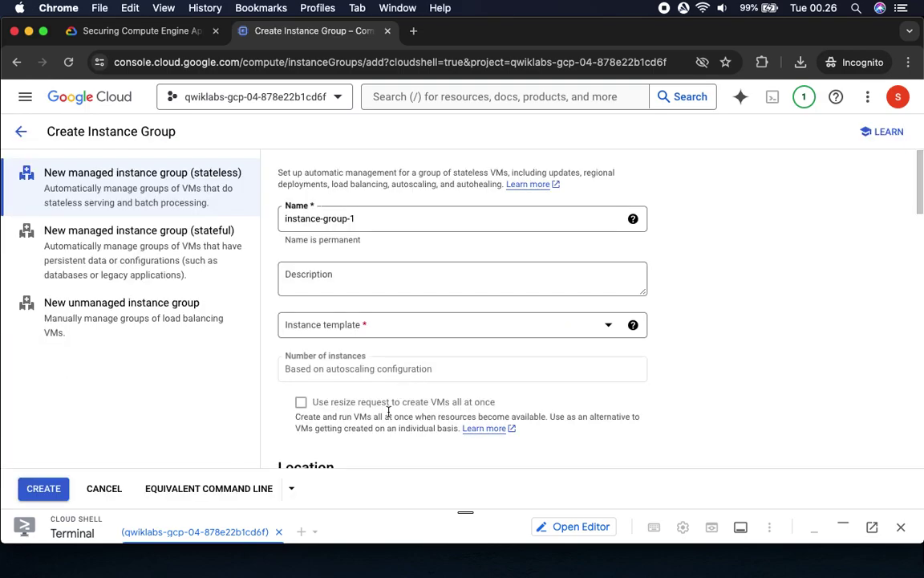
Step: Review the Task 2 group requirements and choose New managed instance group (stateless) as the group type
left_click(117, 31)
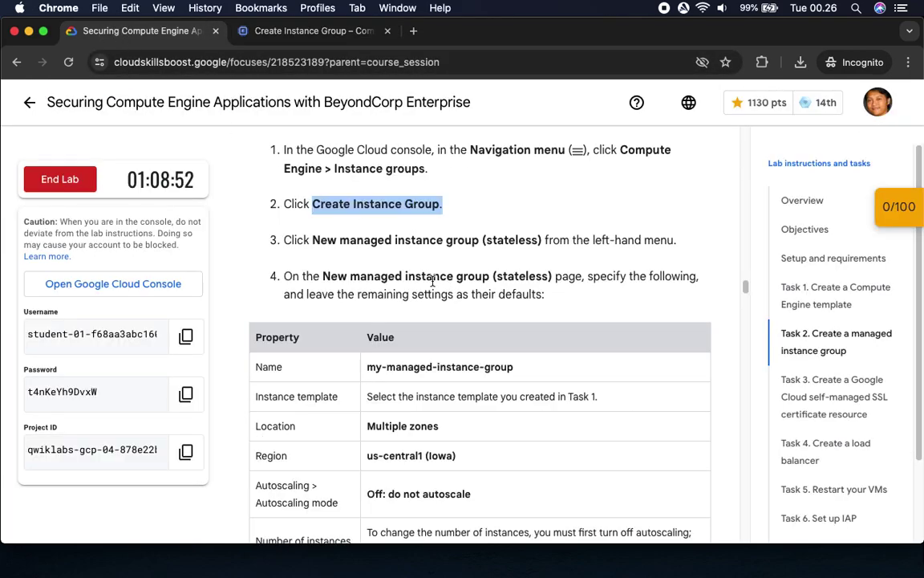
scroll(431, 282, "down", 3)
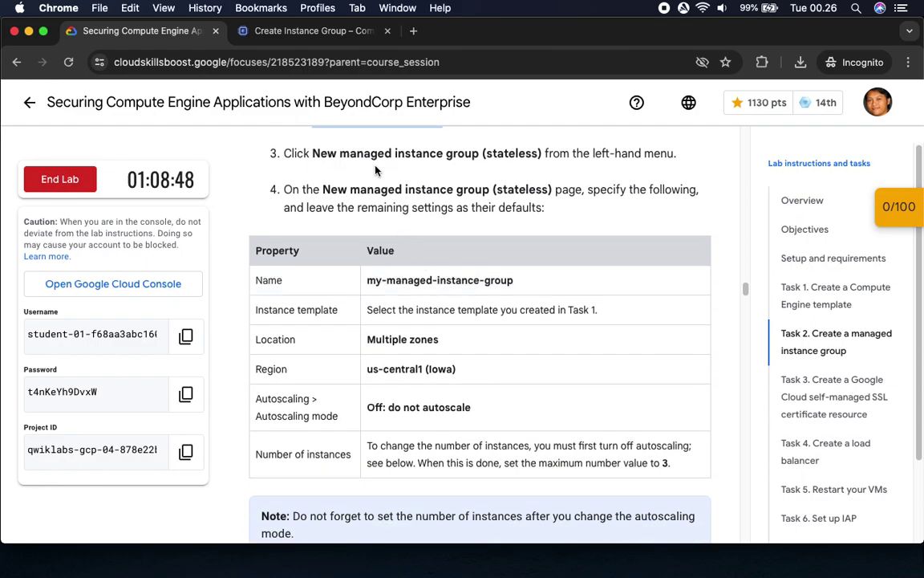
left_click(307, 32)
left_click(135, 168)
Step: Copy the group name from the lab's property table and name the instance group my-managed-instance-group
left_click(138, 31)
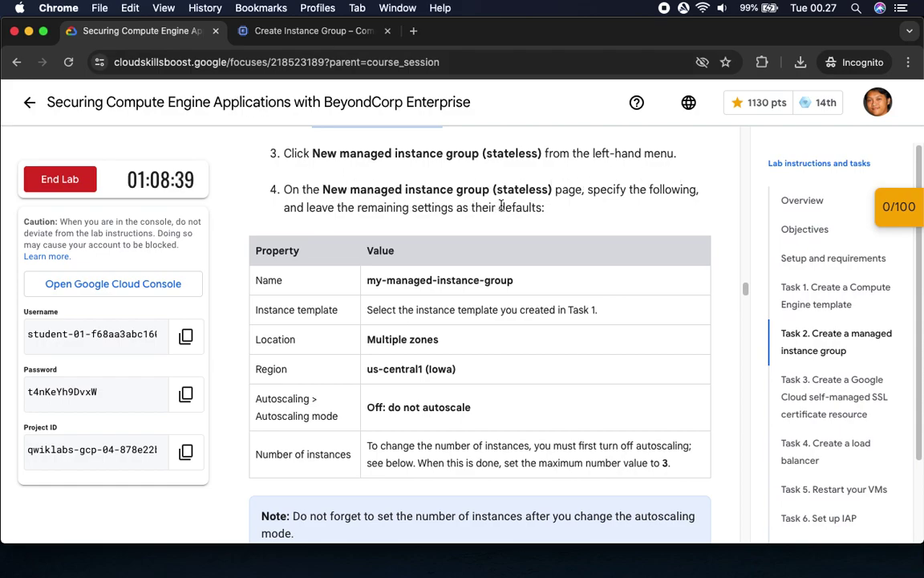
left_click_drag(367, 280, 550, 283)
key("super+c")
left_click(313, 30)
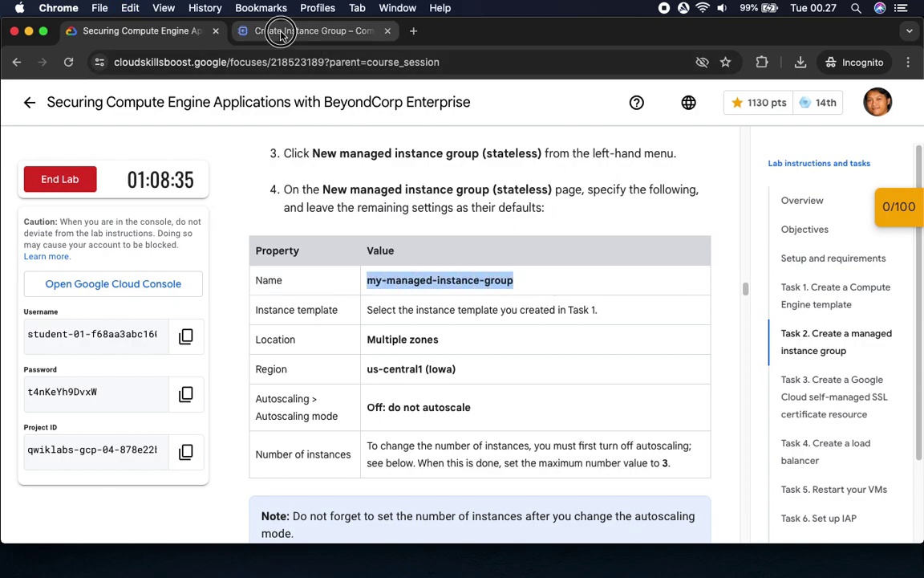
triple_click(386, 218)
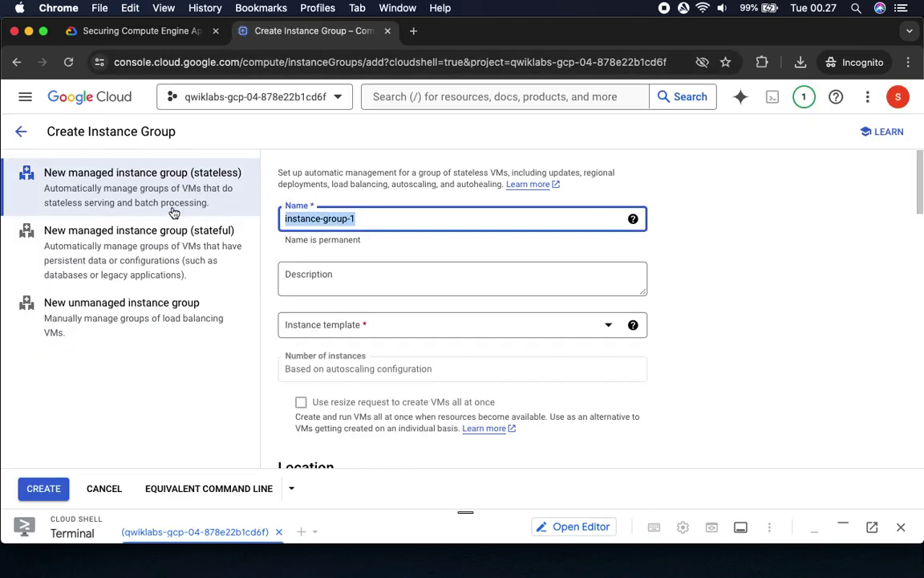
key("super+v")
left_click(108, 32)
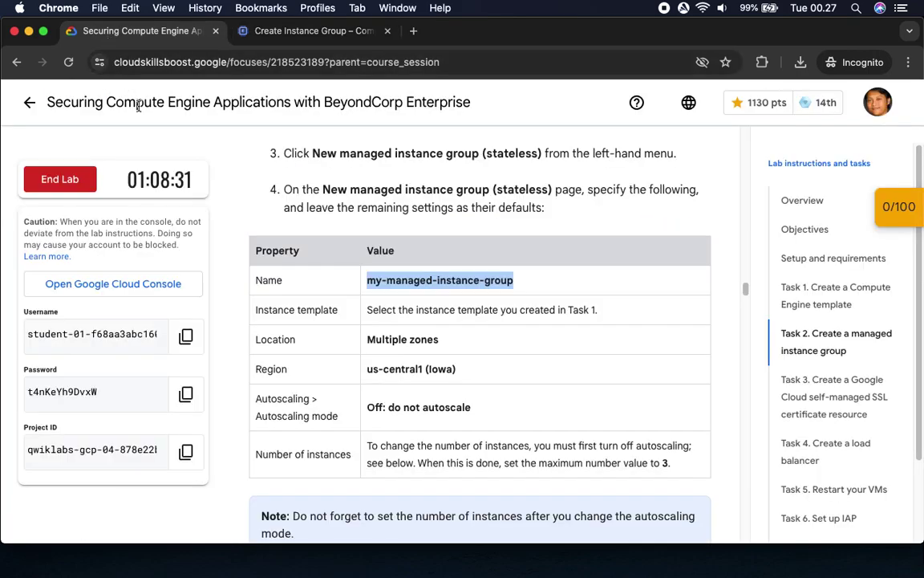
left_click(324, 31)
left_click(419, 331)
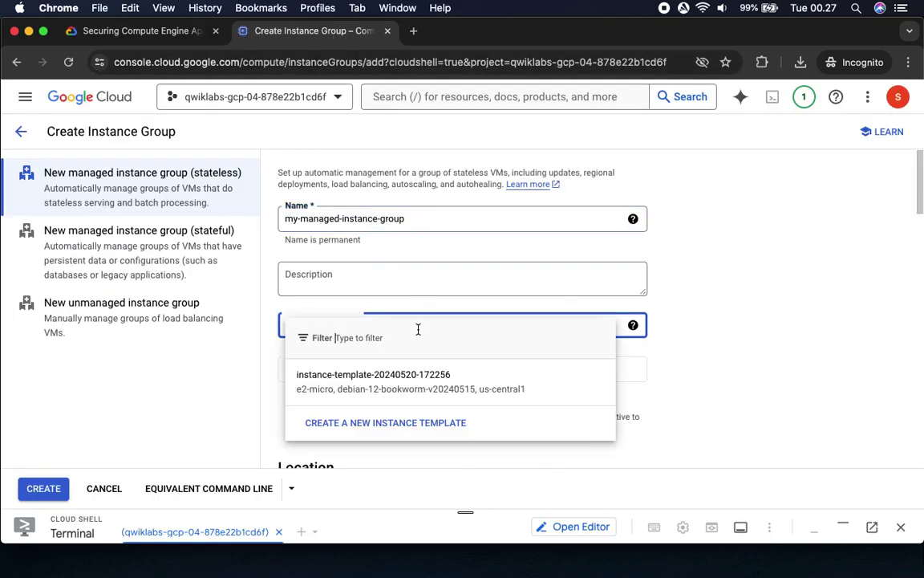
left_click(336, 376)
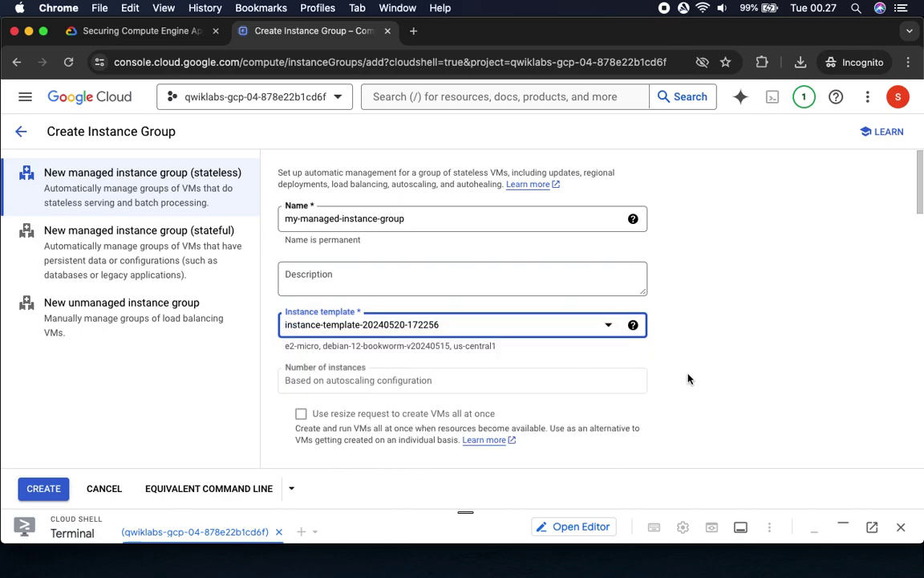
Step: Check the lab's location requirement and set the instance group's location to Multiple zones
scroll(689, 379, "down", 5)
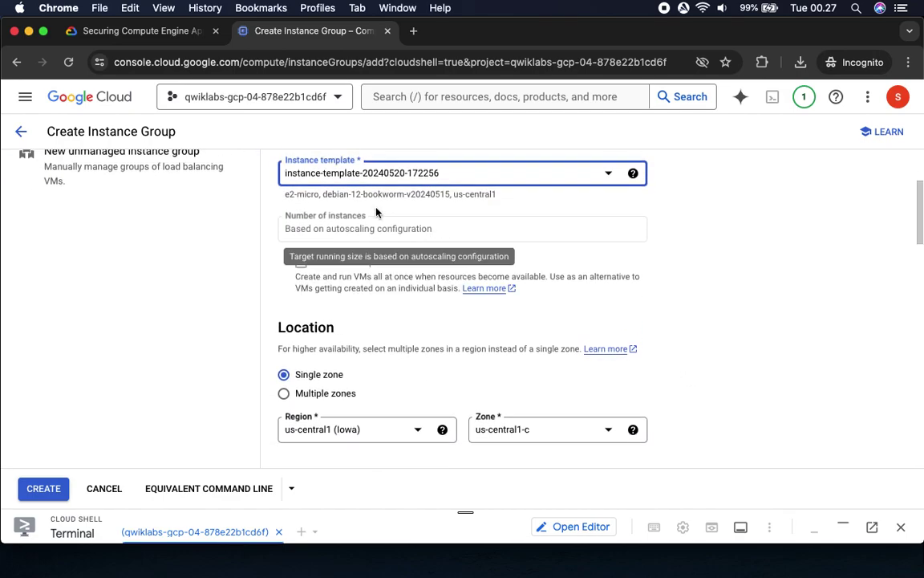
left_click(134, 31)
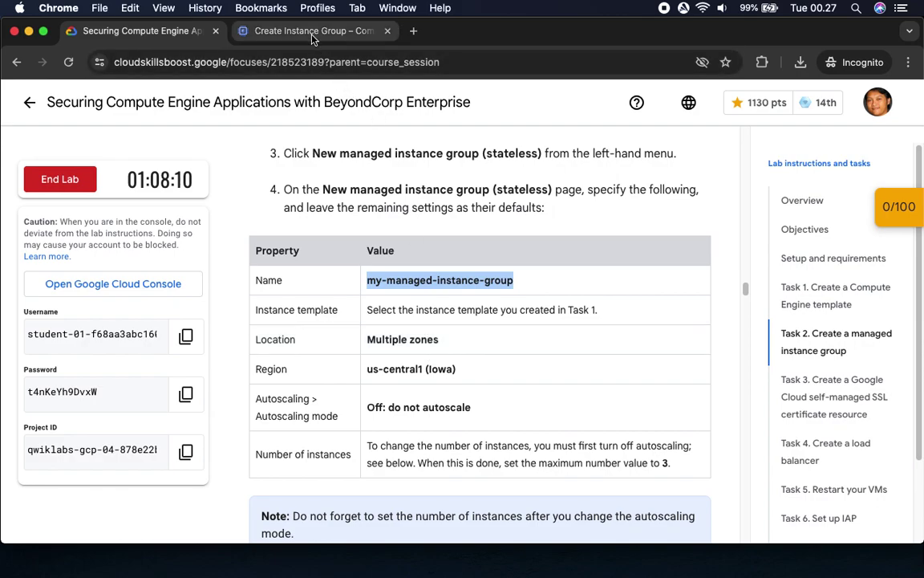
left_click(285, 32)
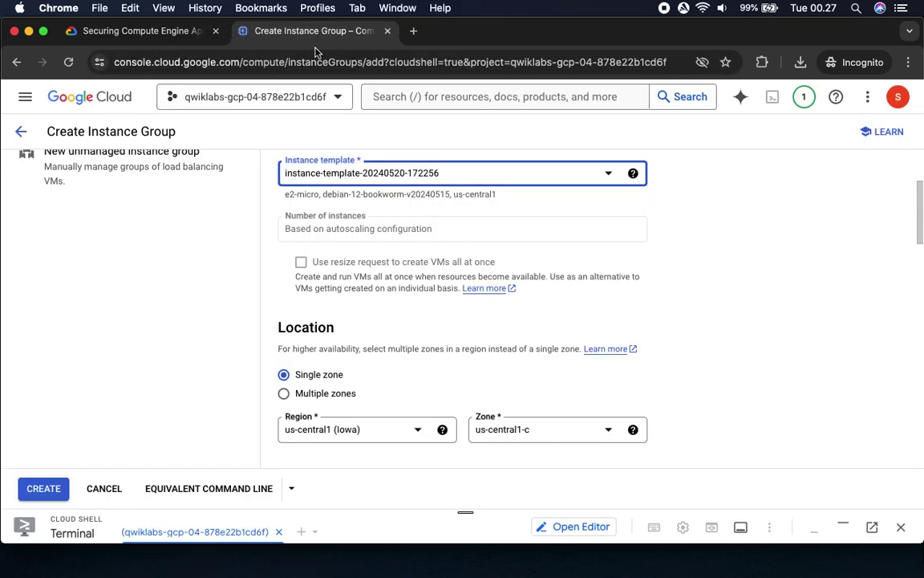
left_click(284, 394)
Step: Check the lab's region and autoscaling requirements and set the group's autoscaling mode to Off: do not autoscale
scroll(578, 347, "down", 4)
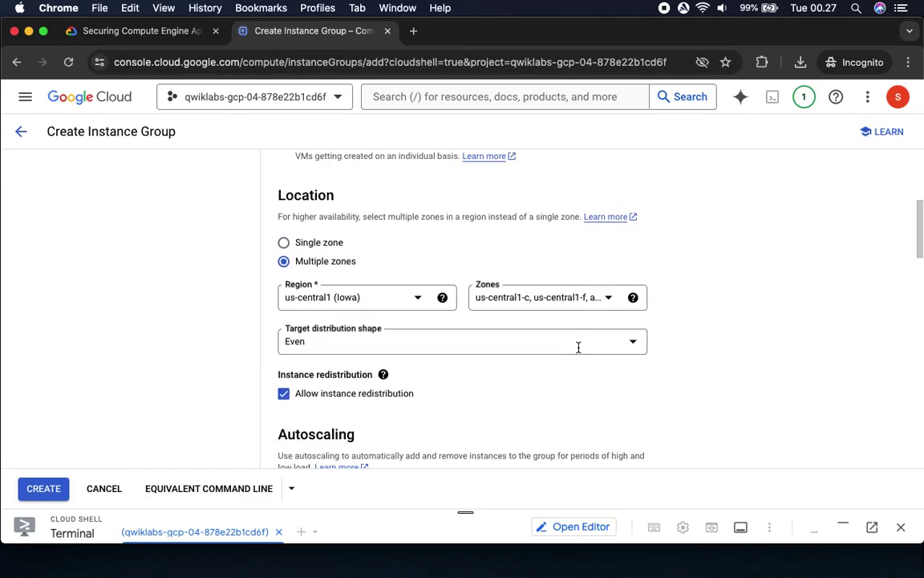
left_click(161, 32)
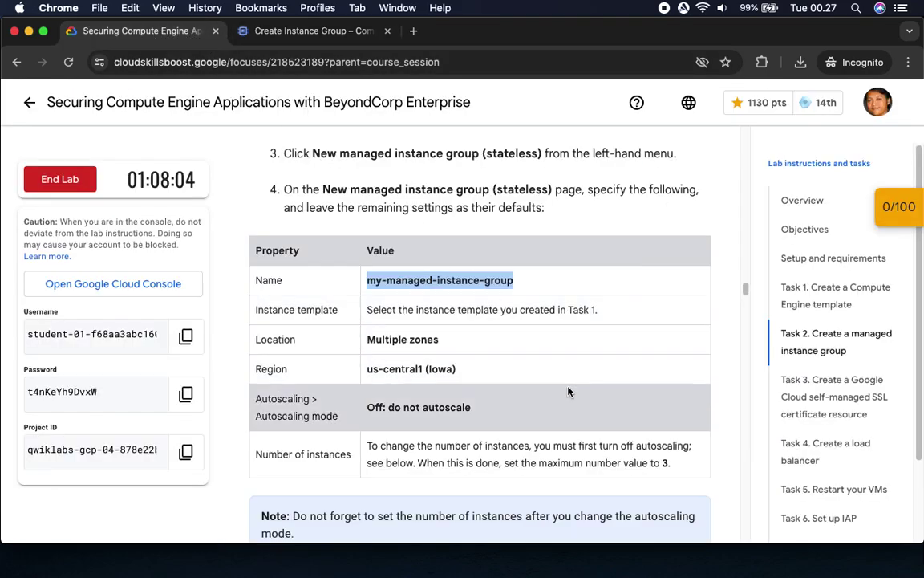
scroll(569, 393, "down", 5)
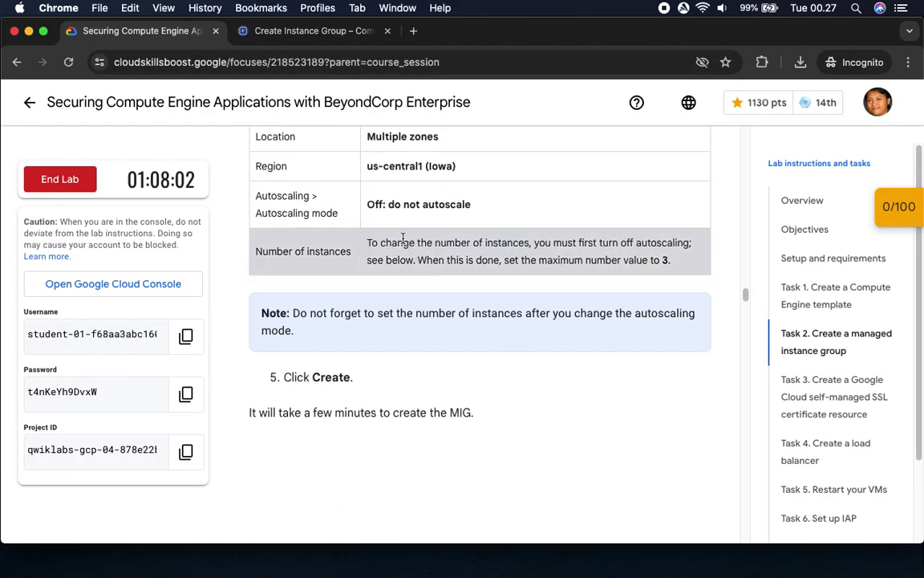
left_click(320, 33)
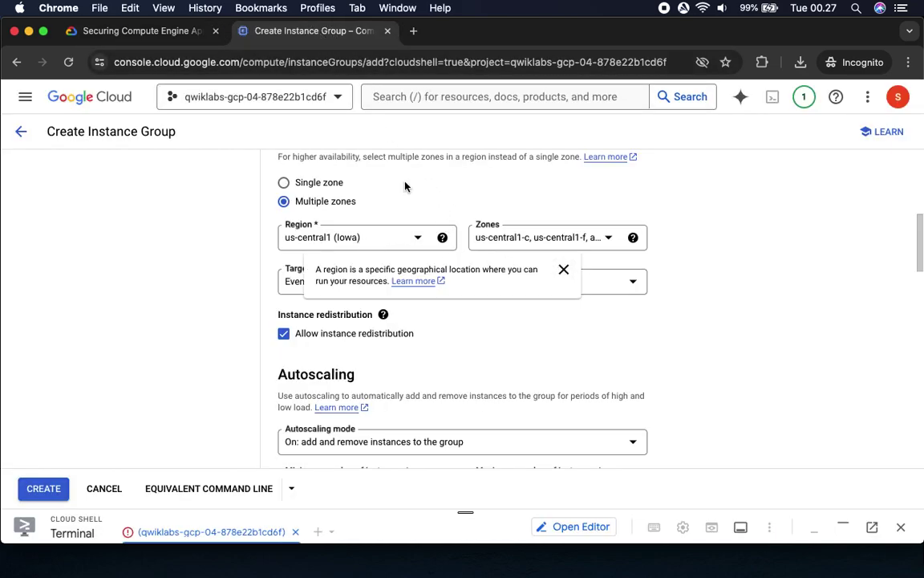
left_click(128, 33)
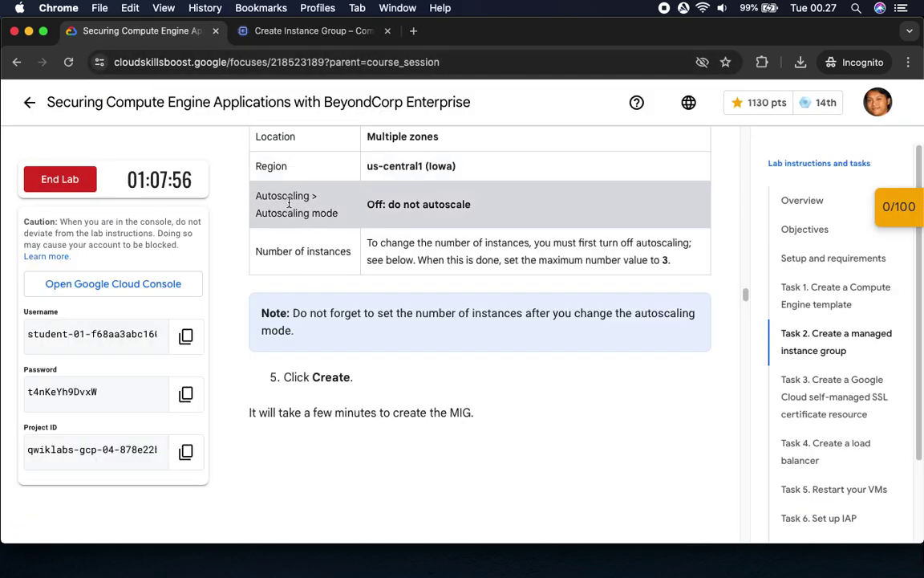
left_click(311, 34)
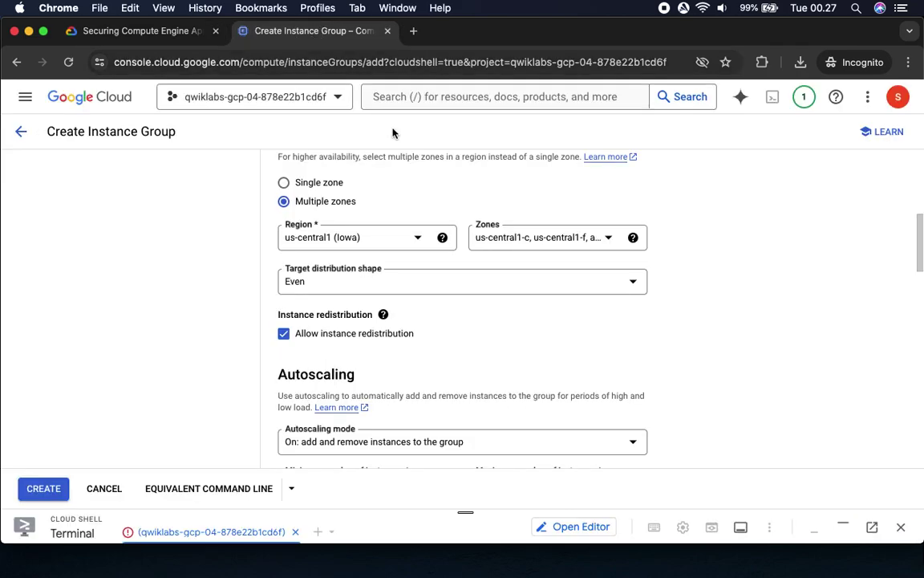
scroll(551, 377, "down", 3)
scroll(551, 377, "down", 2)
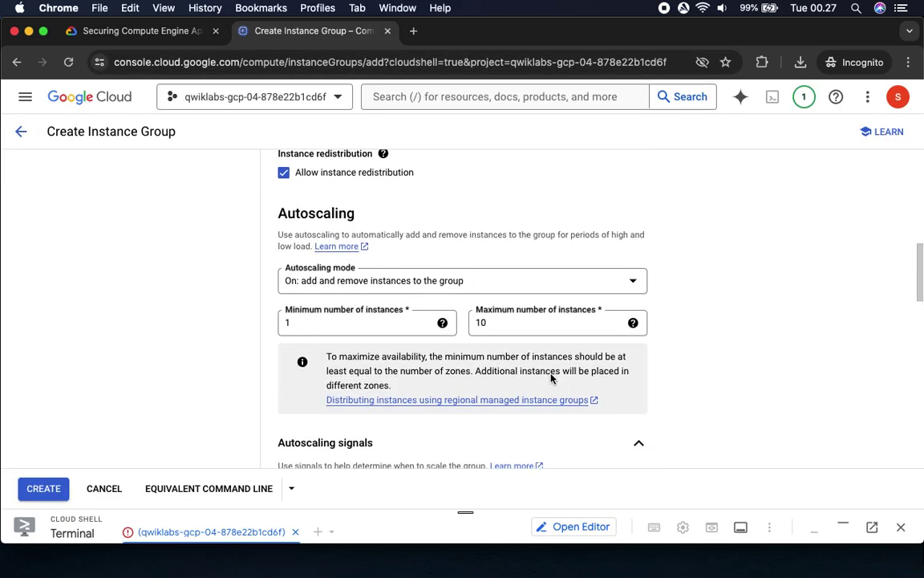
left_click(180, 36)
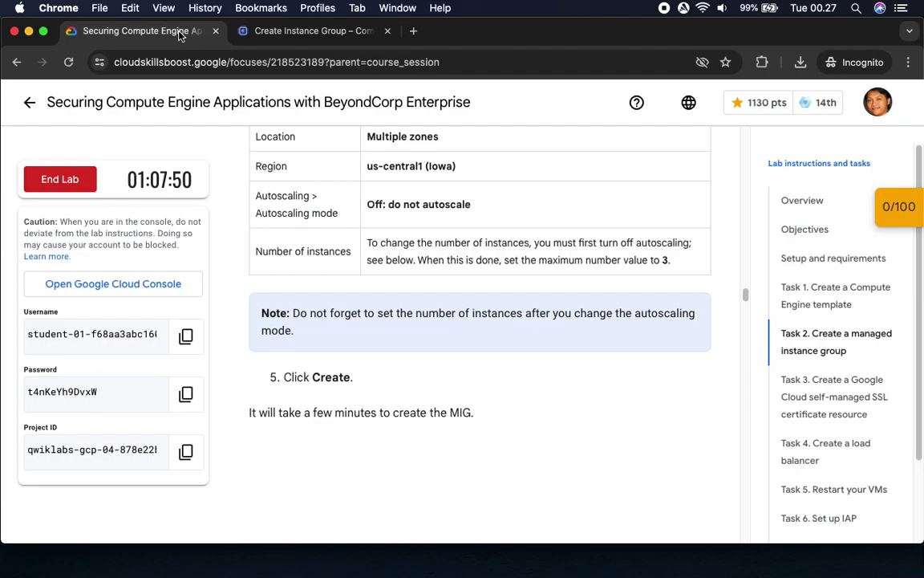
left_click(264, 31)
left_click(356, 225)
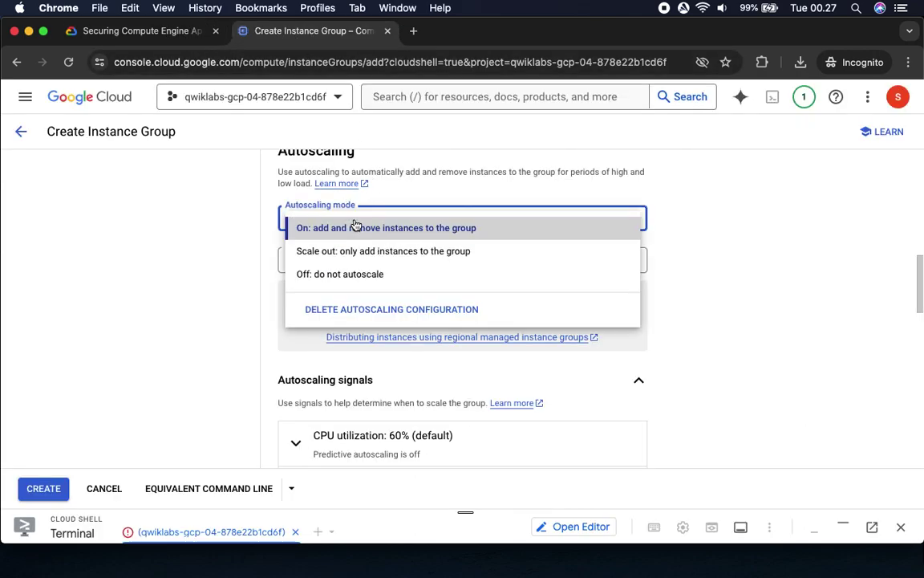
left_click(292, 273)
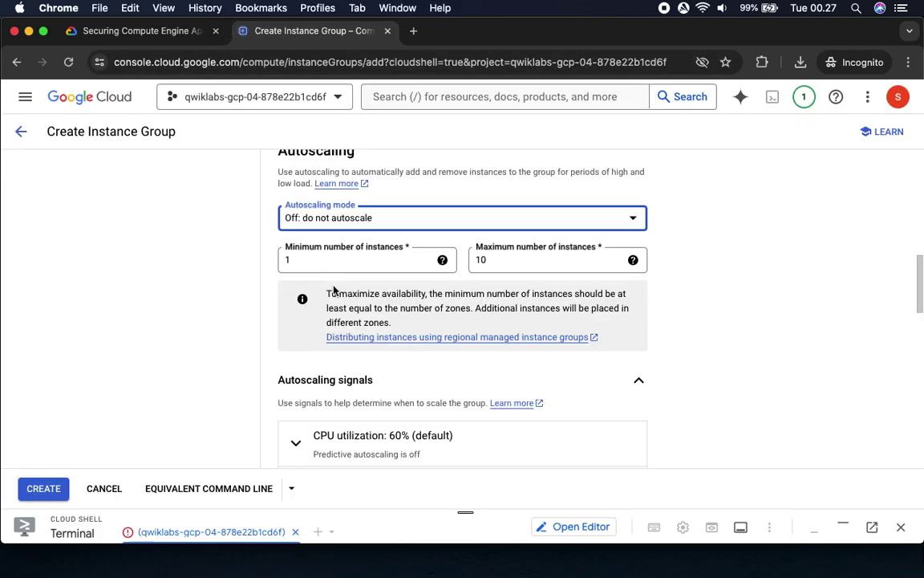
Step: Check the lab's required number of instances and set the group's maximum number of instances to 3
left_click(130, 30)
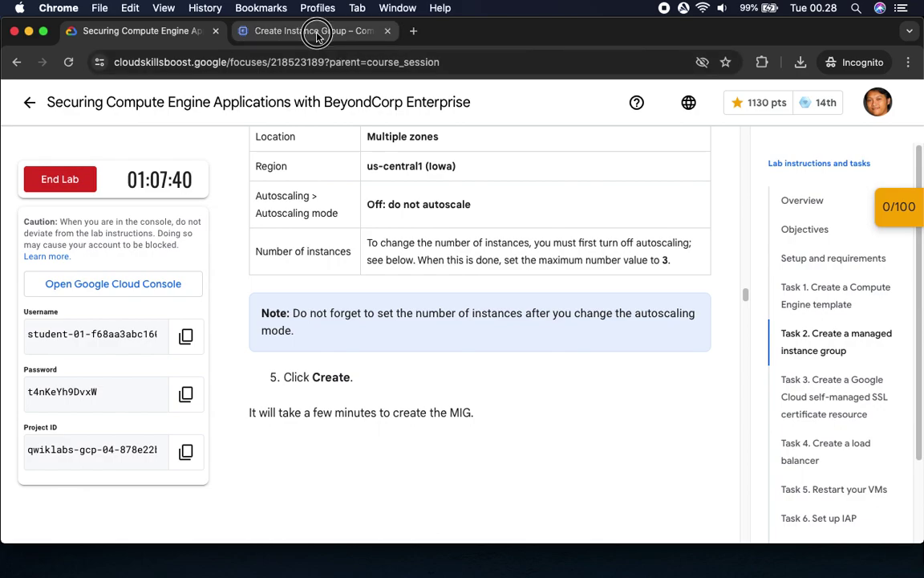
left_click(289, 30)
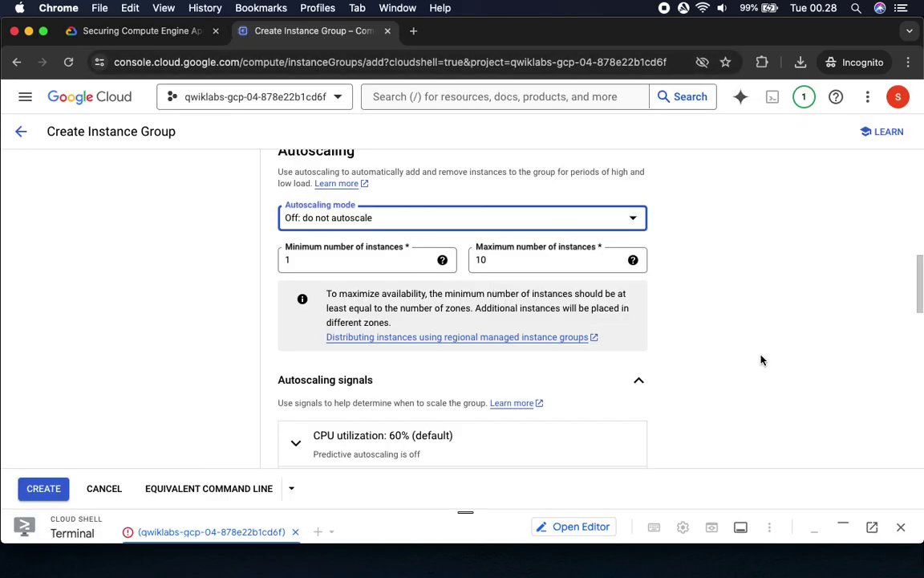
left_click(132, 31)
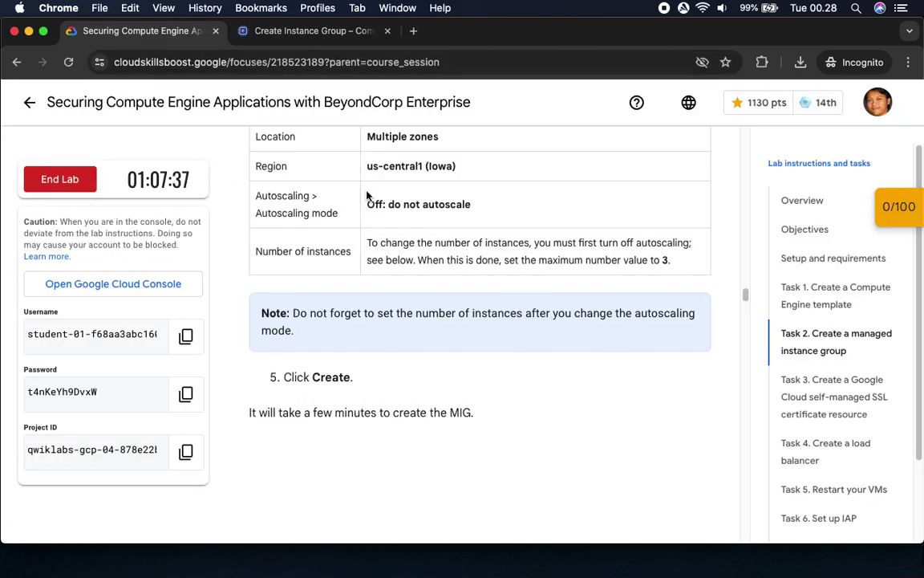
double_click(664, 260)
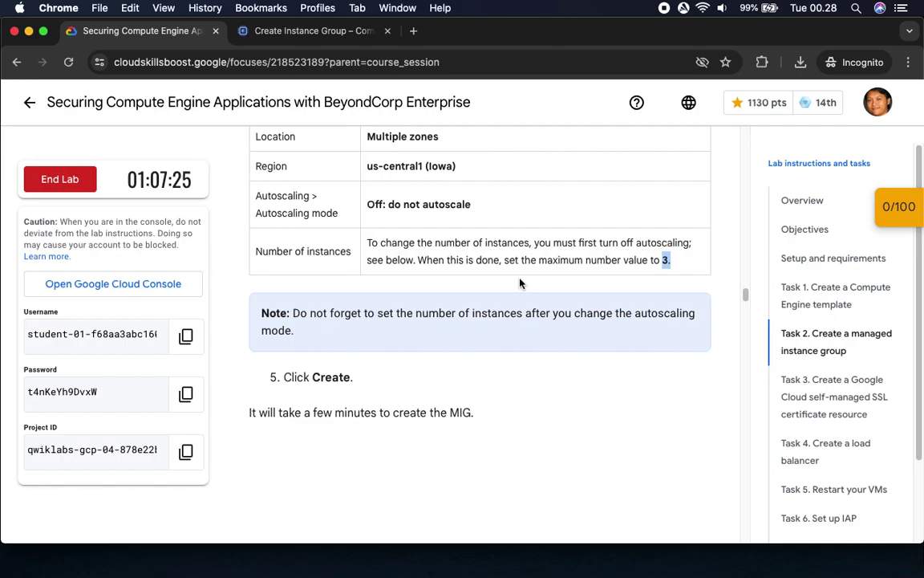
left_click(282, 33)
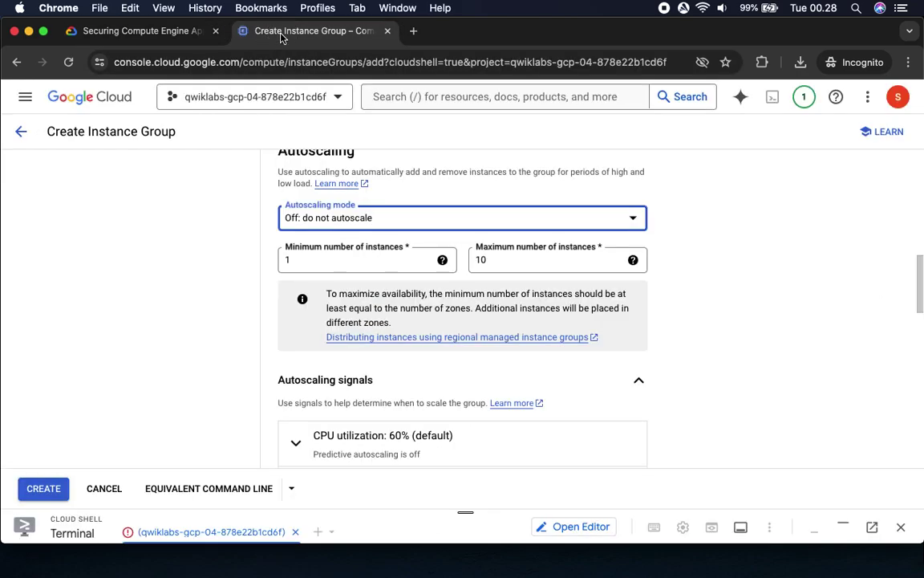
left_click(126, 35)
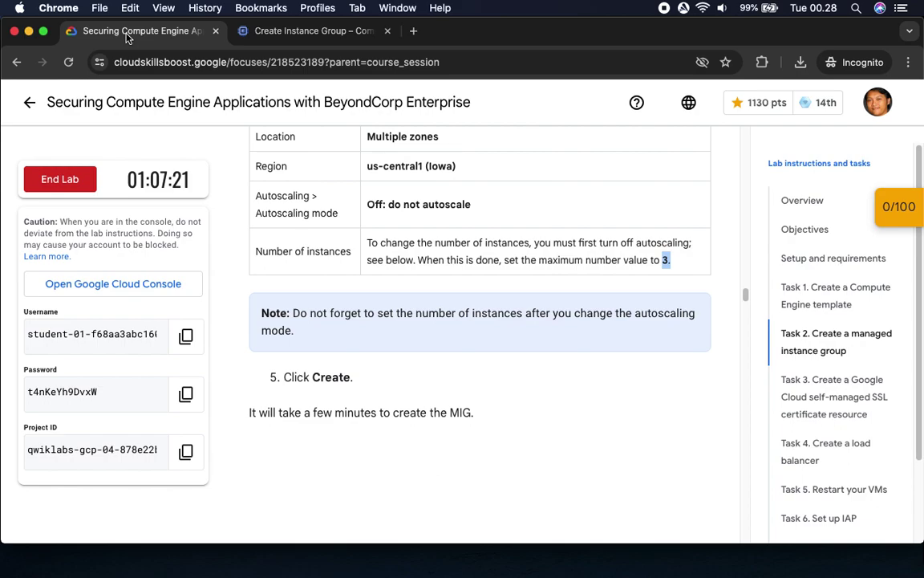
left_click(273, 31)
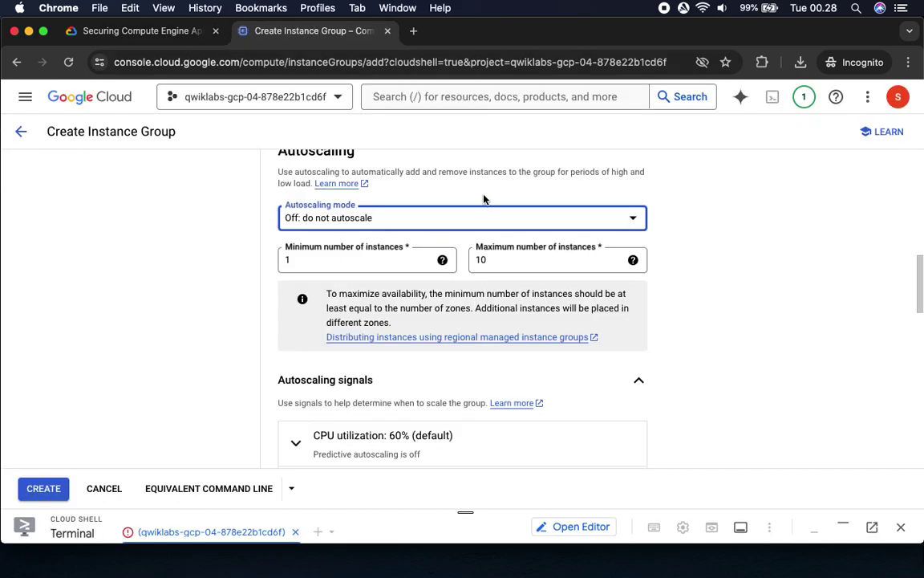
double_click(544, 260)
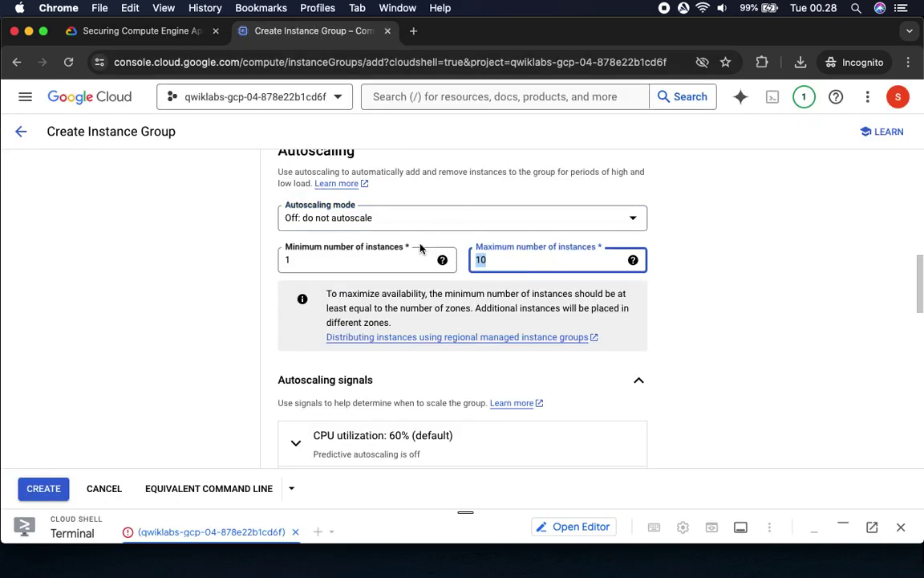
type("3")
Step: Review the lab's closing Task 2 instructions and the start of Task 3, comparing the required autoscaling settings with the instance group form
left_click(135, 32)
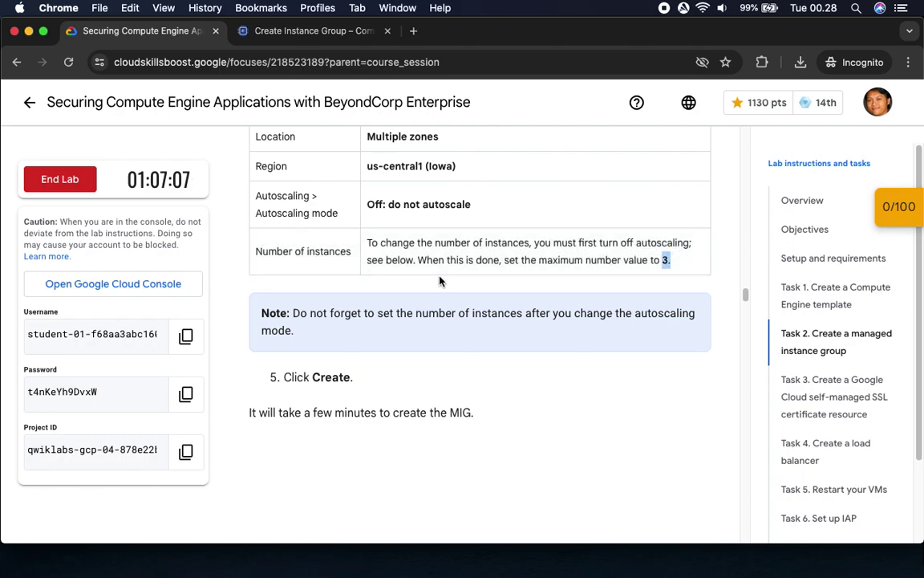
left_click_drag(297, 377, 410, 387)
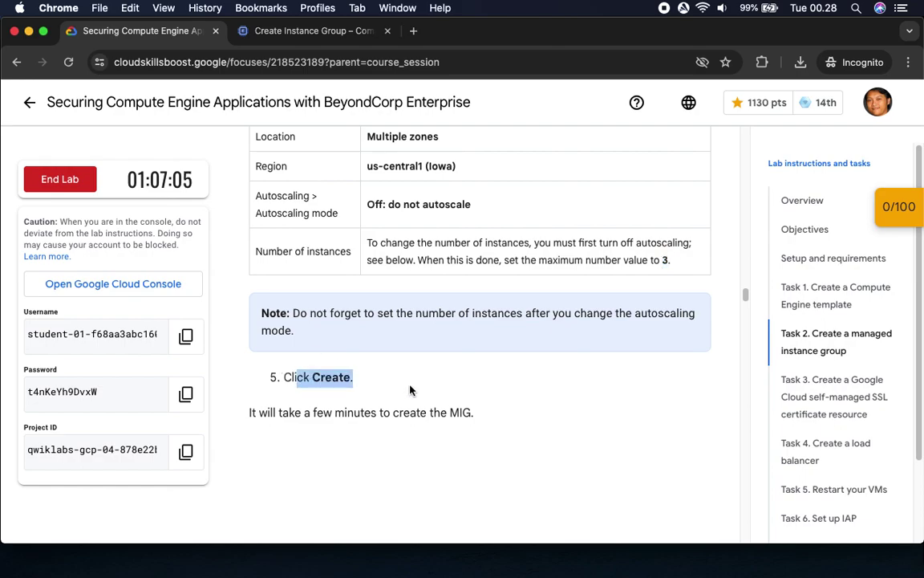
scroll(486, 417, "down", 3)
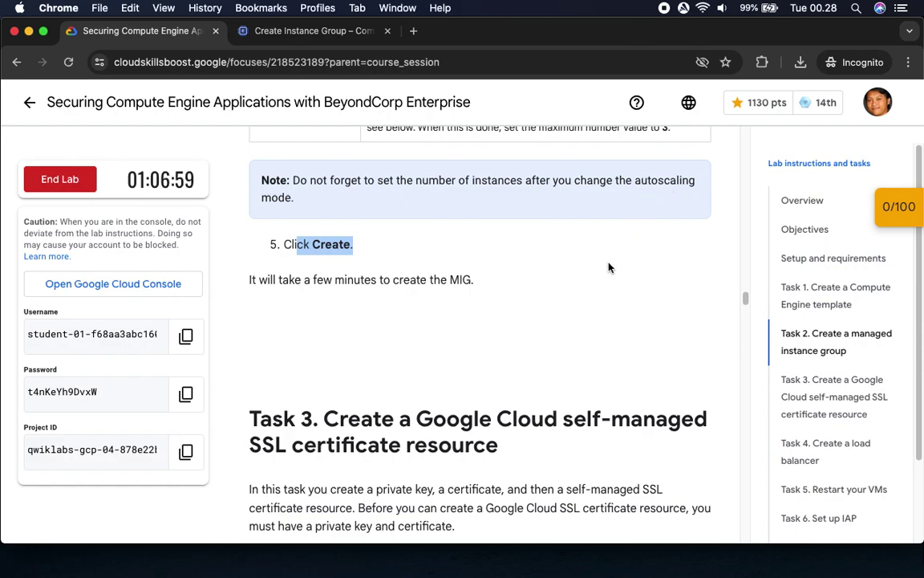
scroll(605, 273, "up", 1)
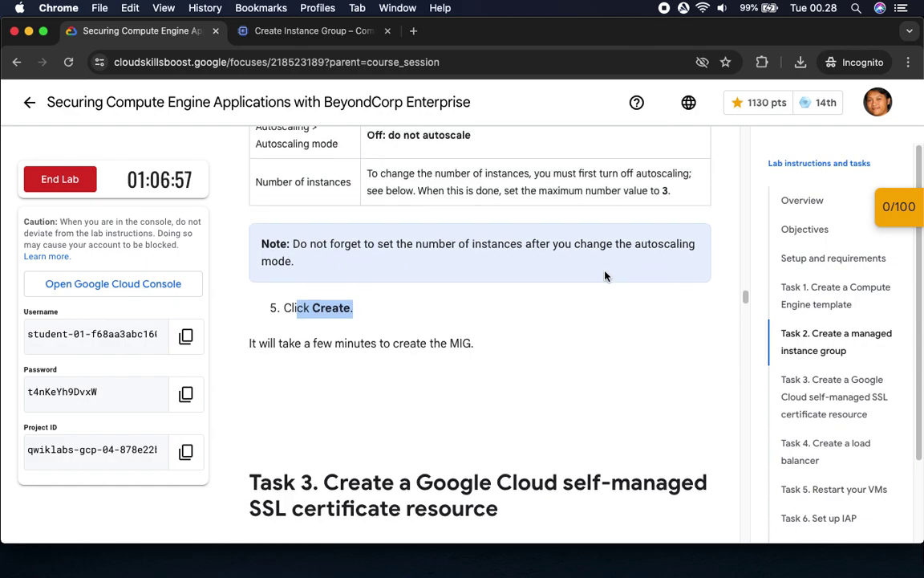
scroll(606, 275, "up", 1)
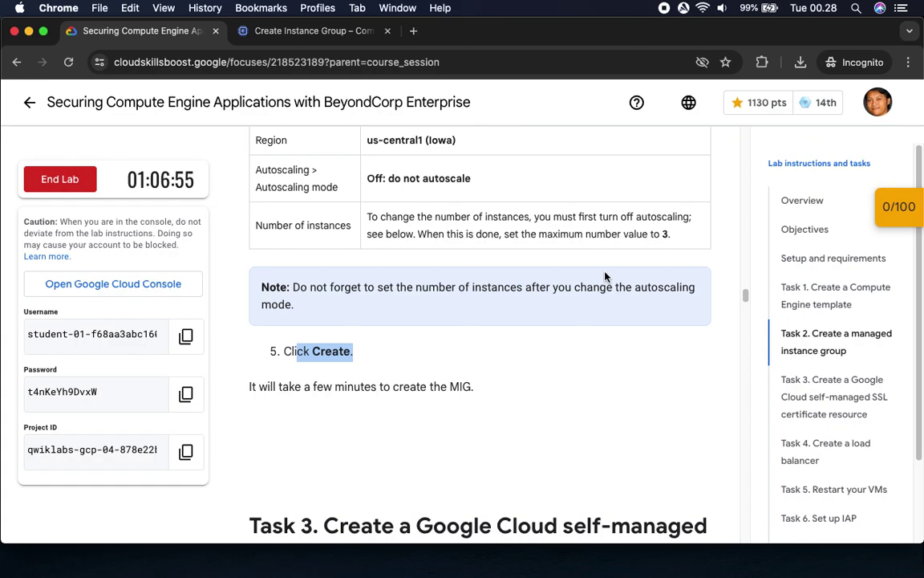
scroll(606, 274, "down", 1)
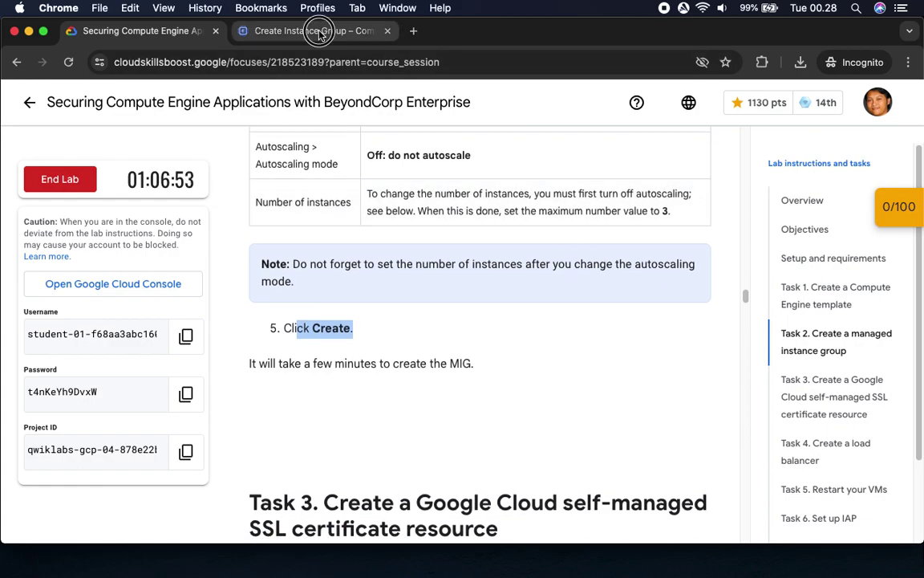
left_click(289, 32)
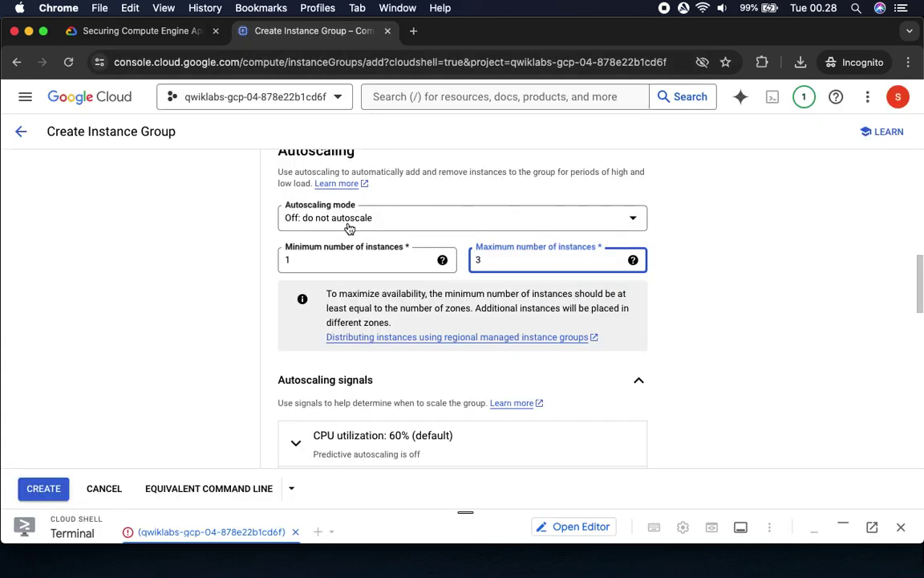
left_click(128, 30)
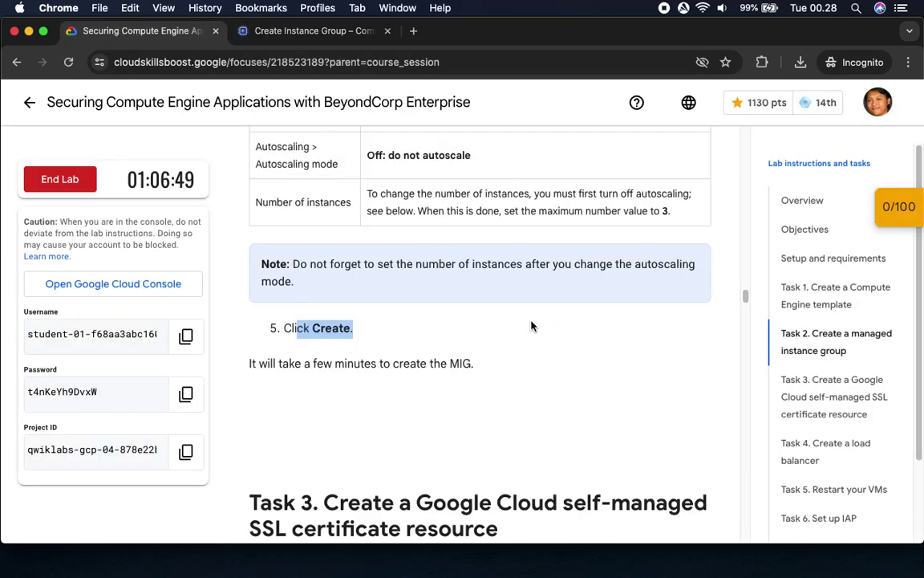
scroll(547, 355, "down", 10)
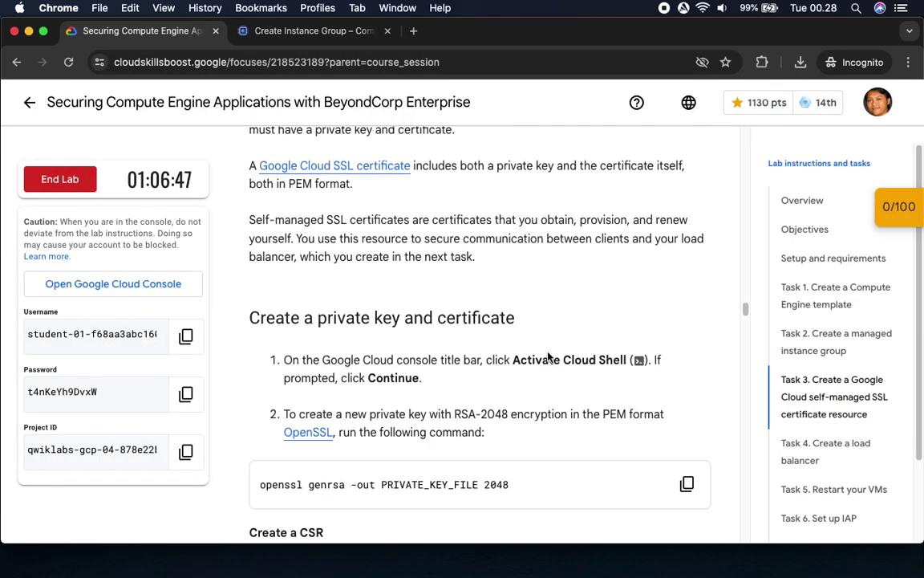
scroll(546, 357, "up", 10)
scroll(545, 361, "up", 2)
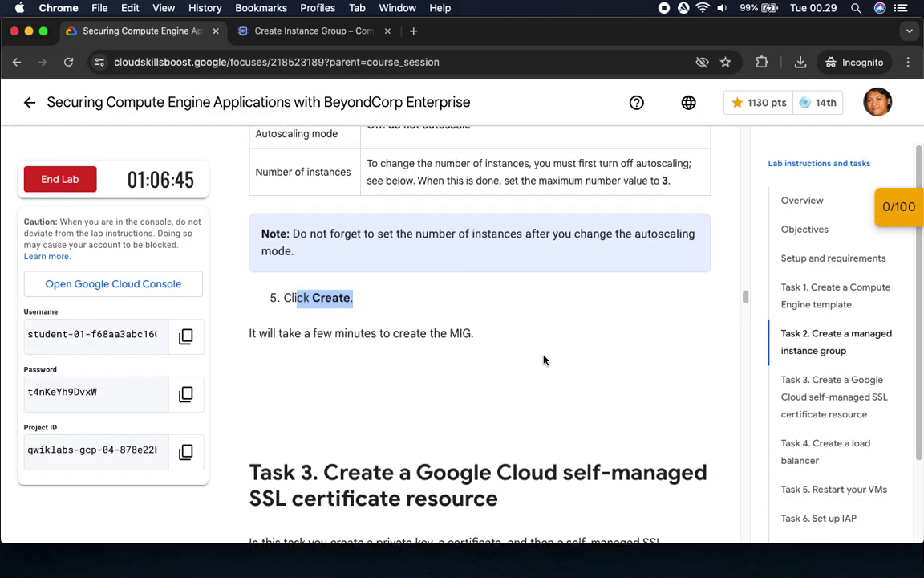
left_click(309, 32)
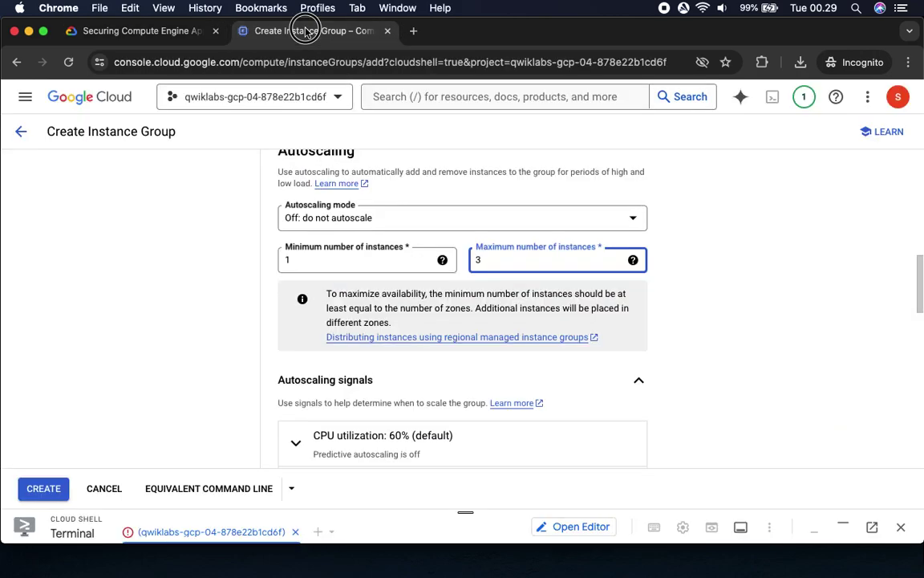
Step: Create the managed instance group with the configured settings and dismiss the completion notification
scroll(742, 358, "down", 3)
scroll(742, 358, "down", 10)
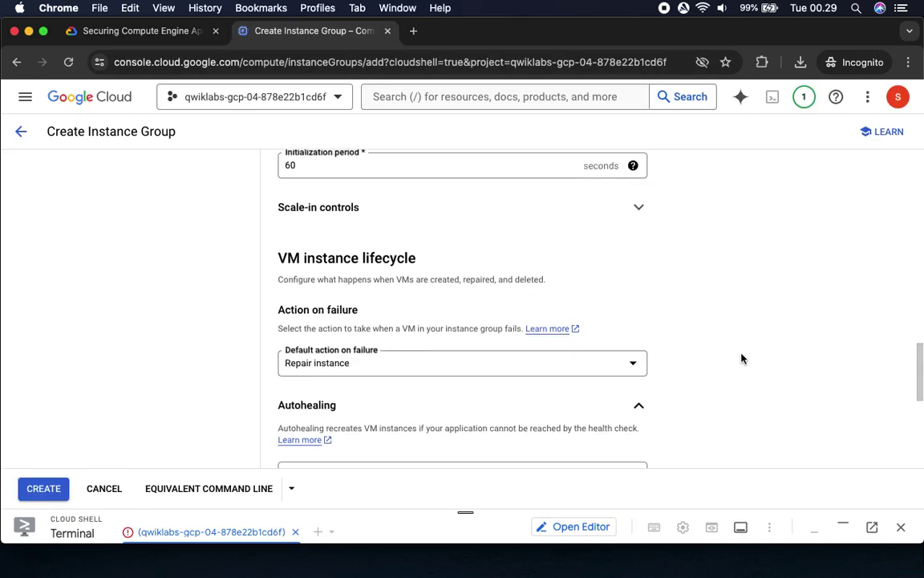
left_click(41, 486)
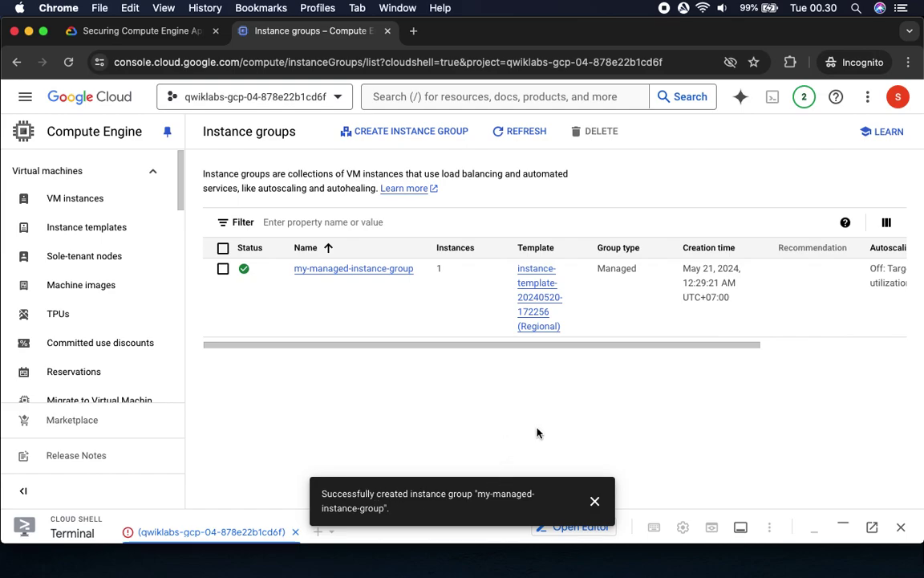
left_click(595, 501)
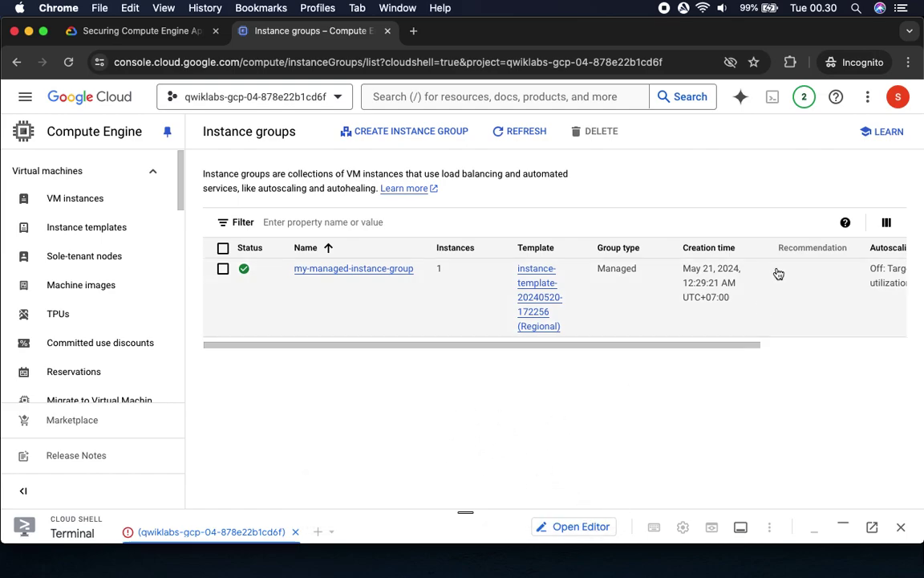
Step: Compare the lab's note on MIG creation with the instance groups list, and read the Task 3 introduction through the private key instructions
left_click(132, 31)
left_click_drag(280, 400, 527, 431)
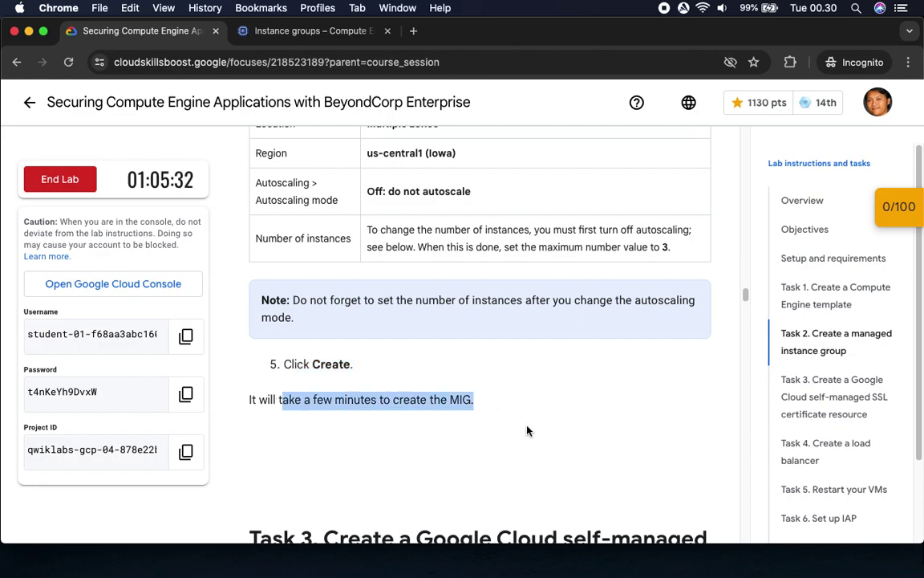
scroll(528, 431, "down", 3)
left_click(313, 32)
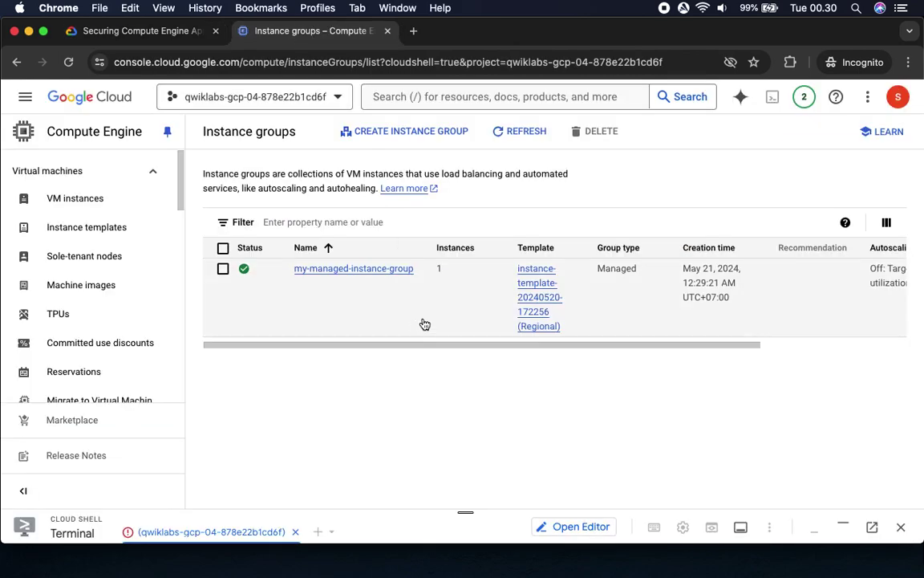
left_click(145, 36)
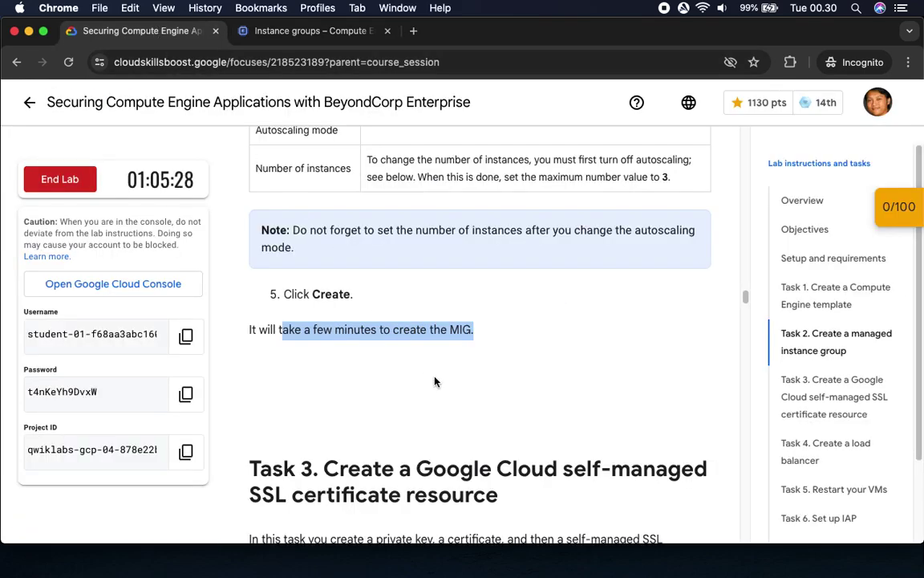
scroll(425, 368, "down", 5)
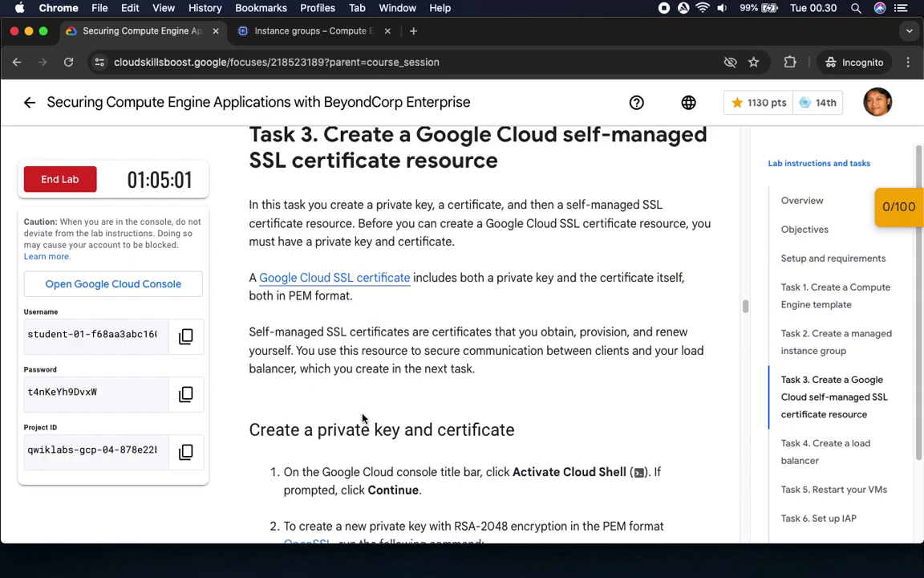
scroll(470, 418, "down", 5)
scroll(470, 431, "up", 3)
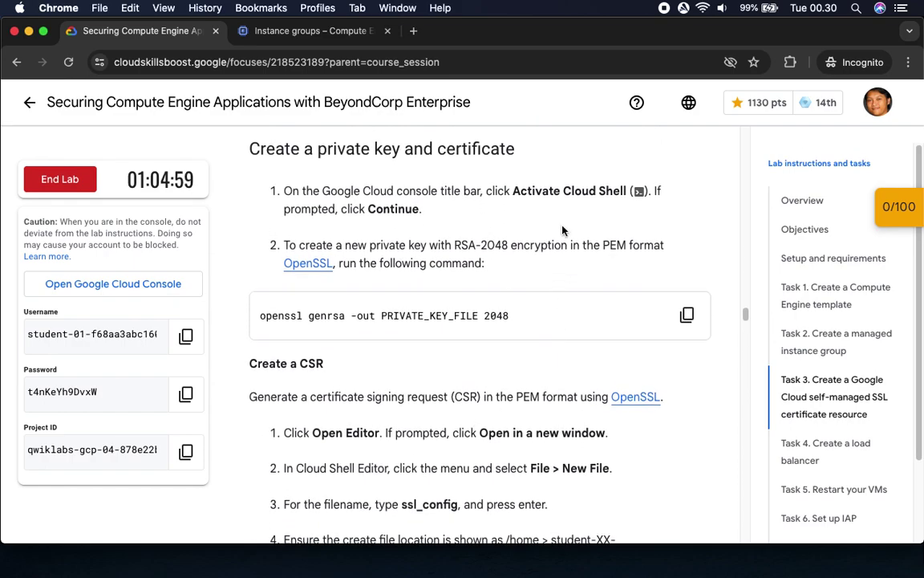
Step: Follow the lab's Cloud Shell instruction by enlarging the console's terminal pane and reconnecting the Cloud Shell session
left_click_drag(513, 190, 631, 210)
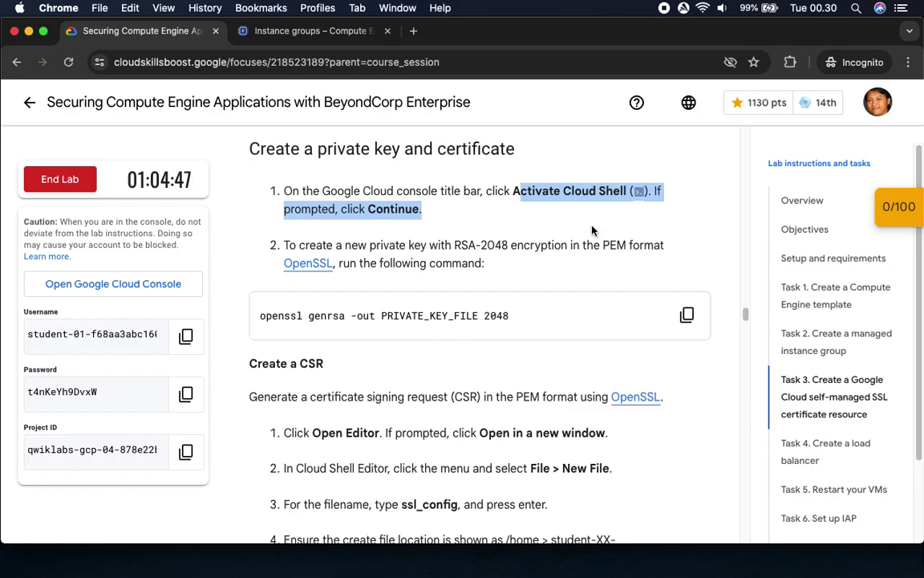
left_click(309, 31)
left_click_drag(471, 513, 466, 313)
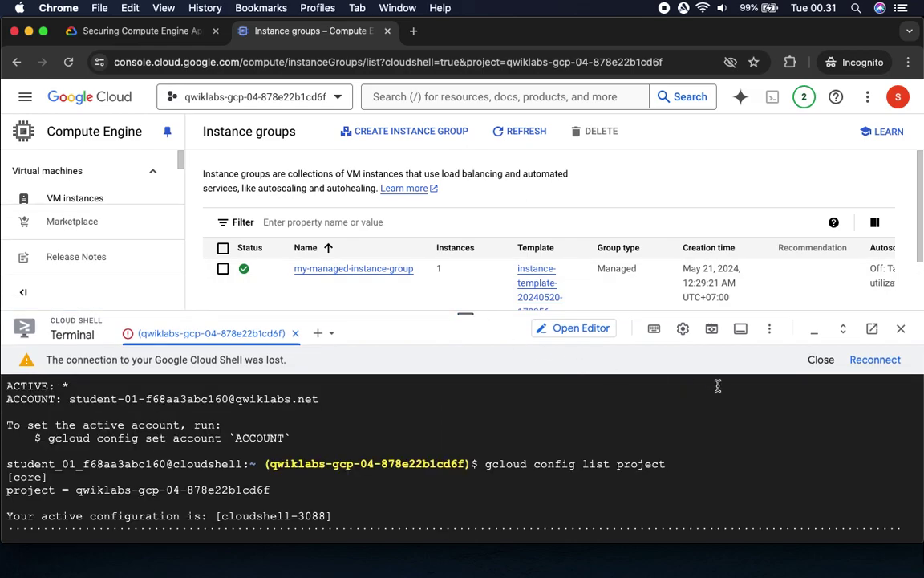
left_click(875, 360)
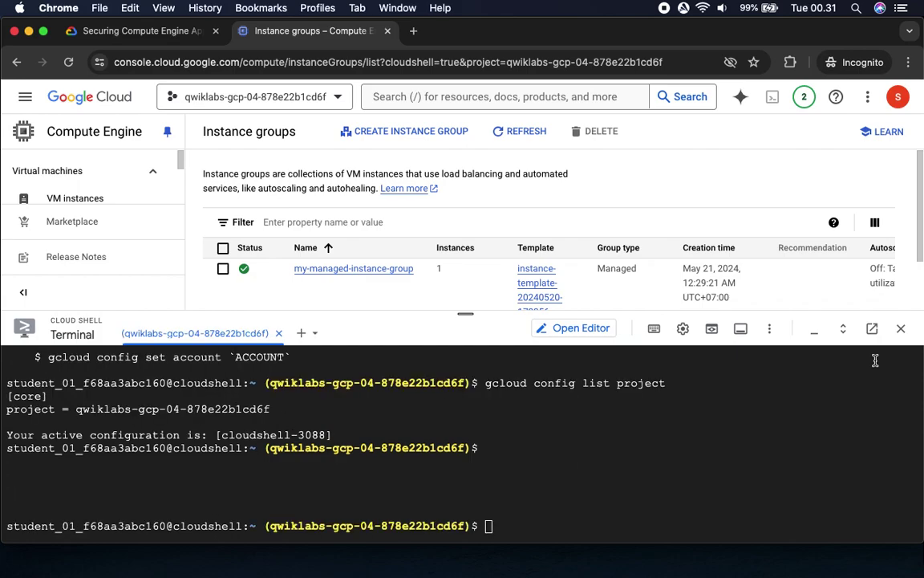
Step: Copy the lab's private key command and run openssl genrsa -out PRIVATE_KEY_FILE 2048 in Cloud Shell
left_click(141, 30)
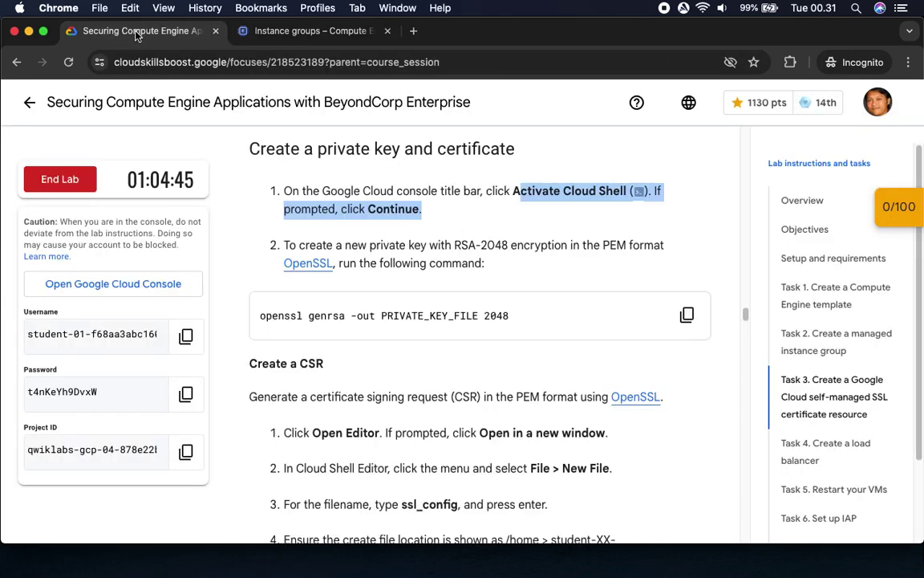
left_click(361, 207)
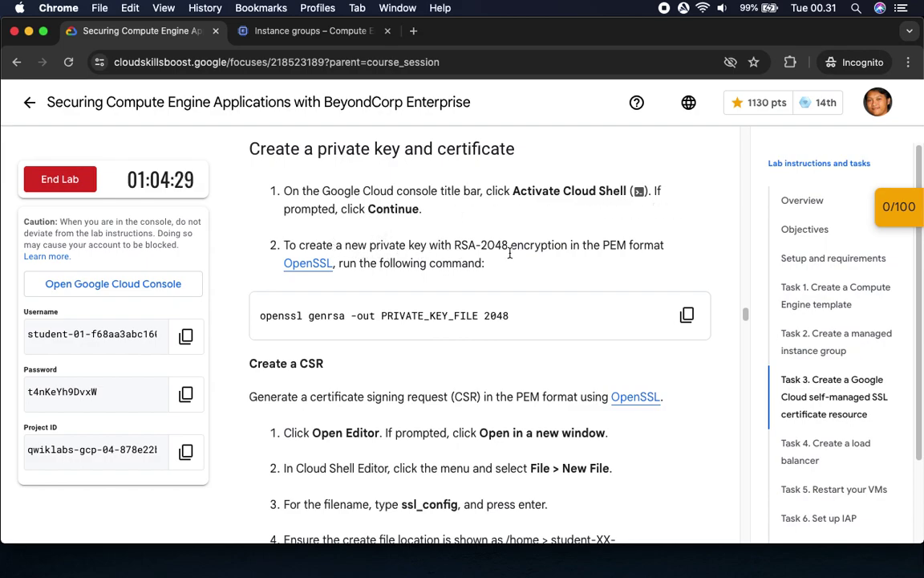
left_click(687, 315)
left_click(318, 34)
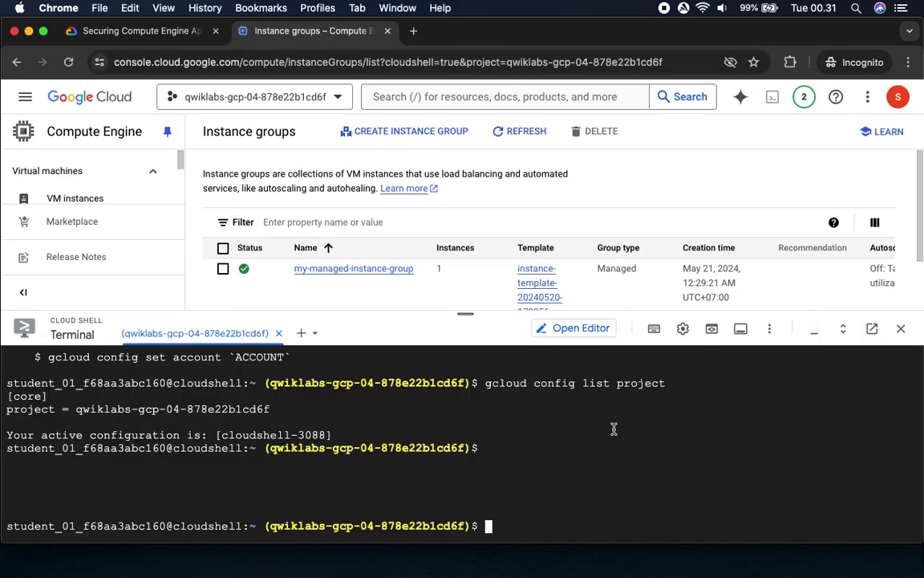
key("super+v")
key("Return")
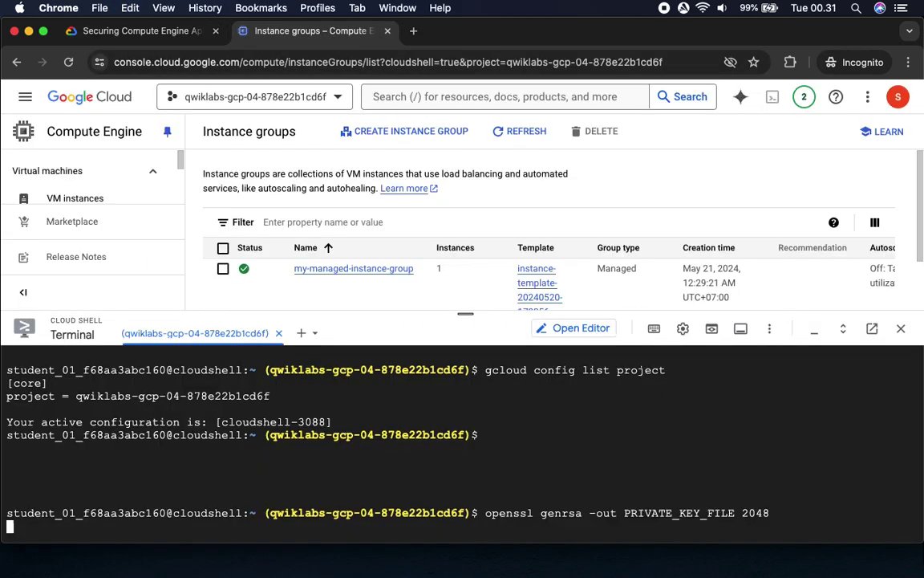
Step: Read the lab's Create a CSR instructions, open the Cloud Shell Editor and dismiss its full-view hint
left_click(136, 31)
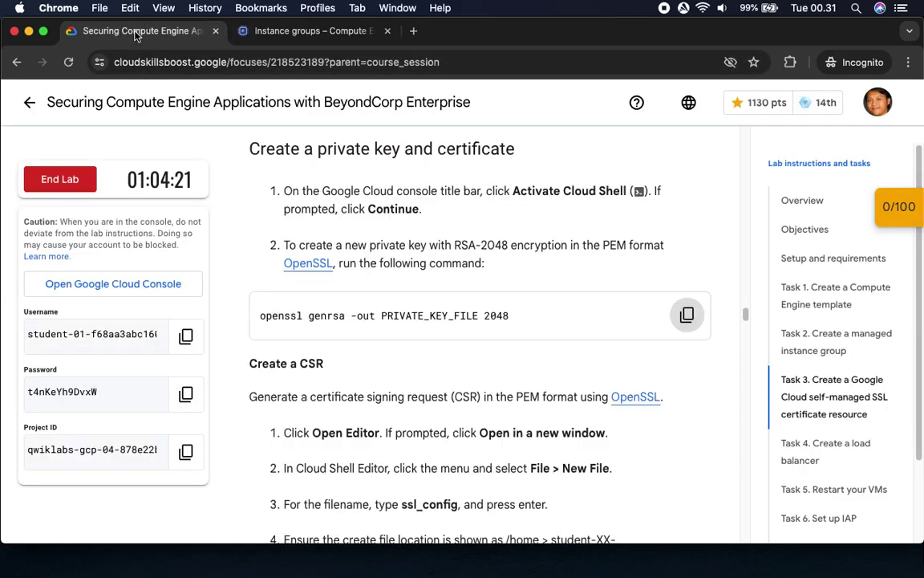
scroll(531, 404, "down", 3)
scroll(531, 404, "down", 2)
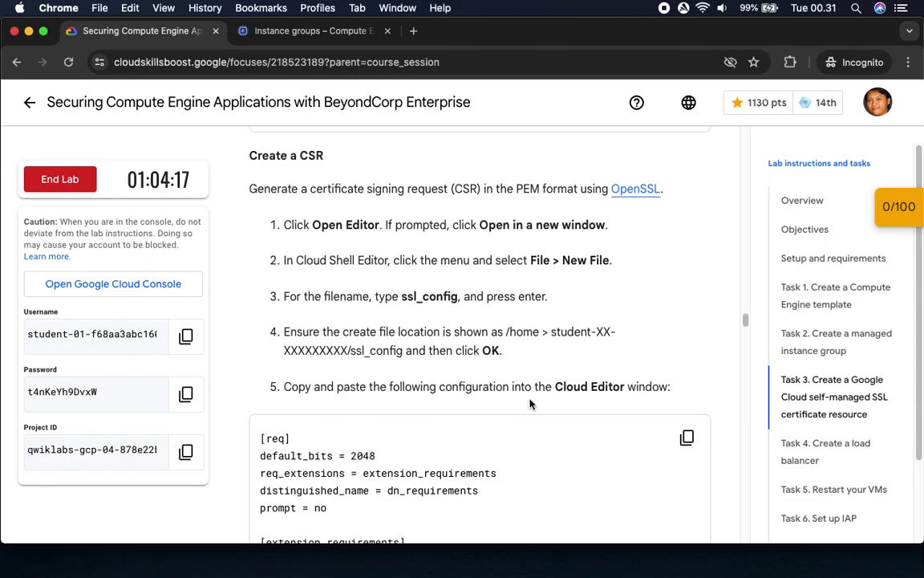
scroll(529, 404, "down", 1)
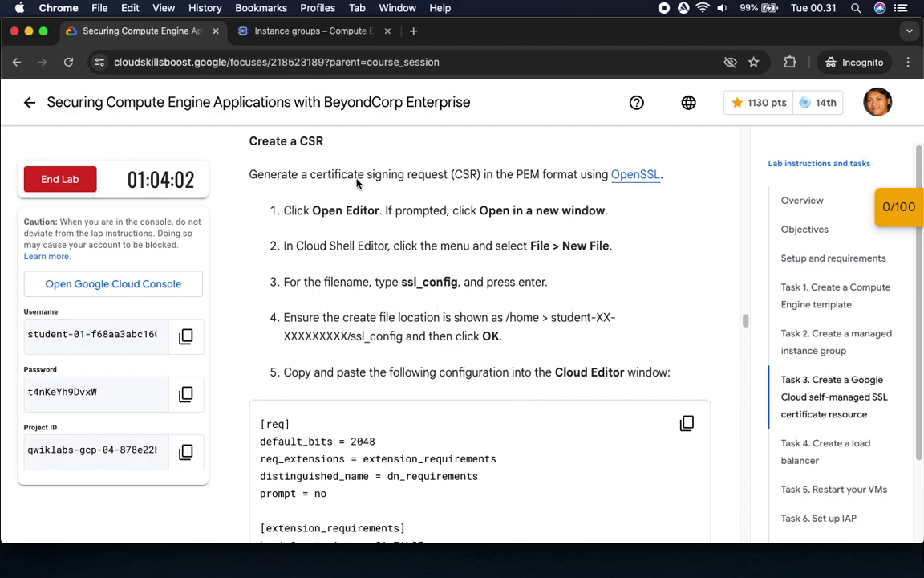
left_click_drag(311, 210, 379, 211)
left_click(278, 30)
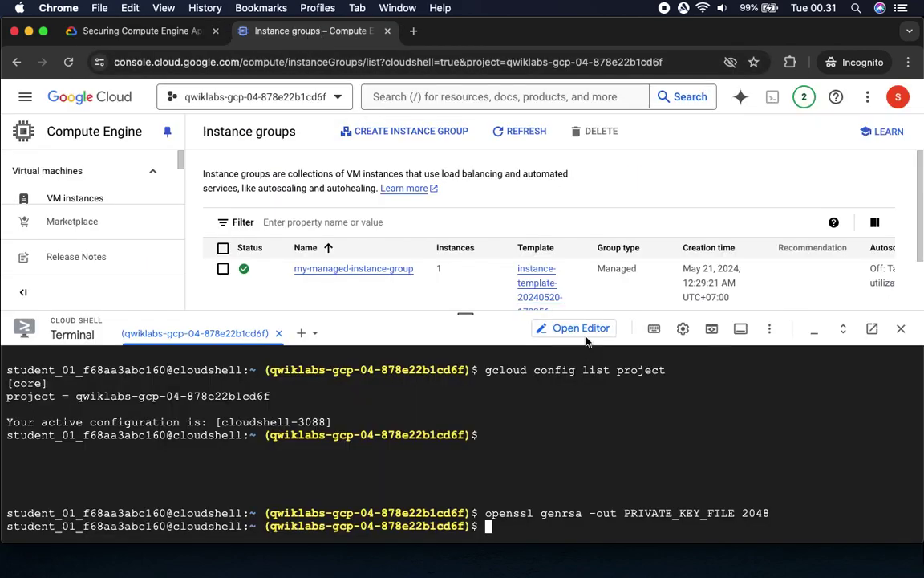
left_click(581, 328)
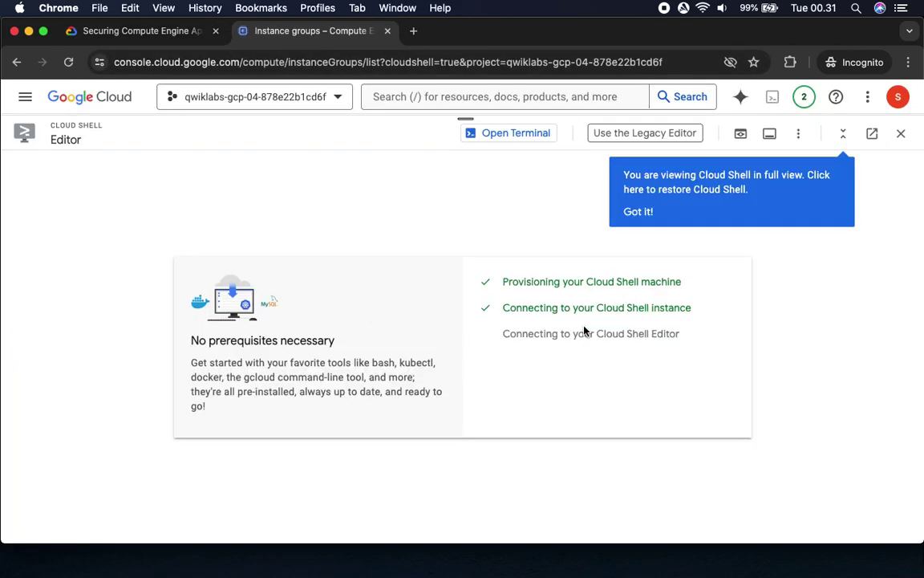
left_click(639, 212)
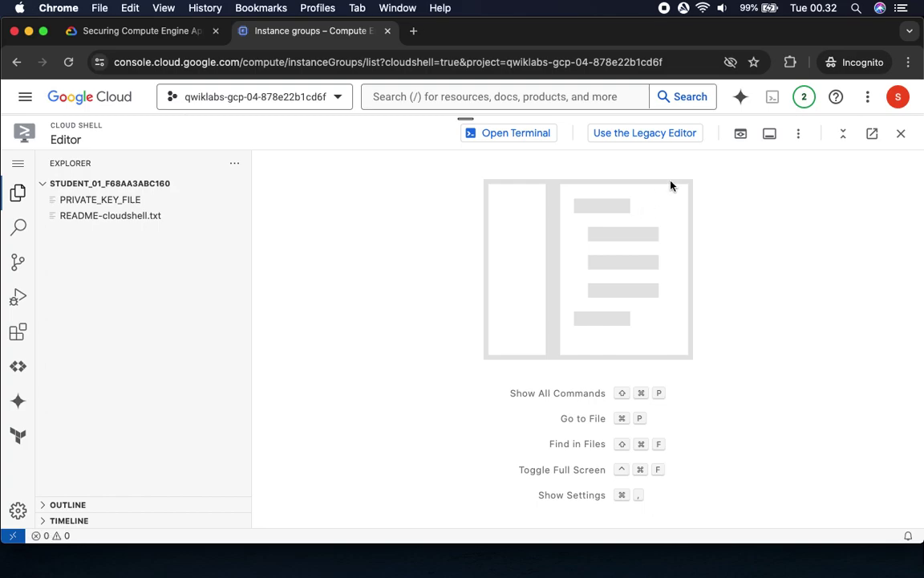
Step: Check the lab's instructions for opening the editor in a new window and creating a new file
left_click(176, 31)
left_click_drag(480, 211, 609, 211)
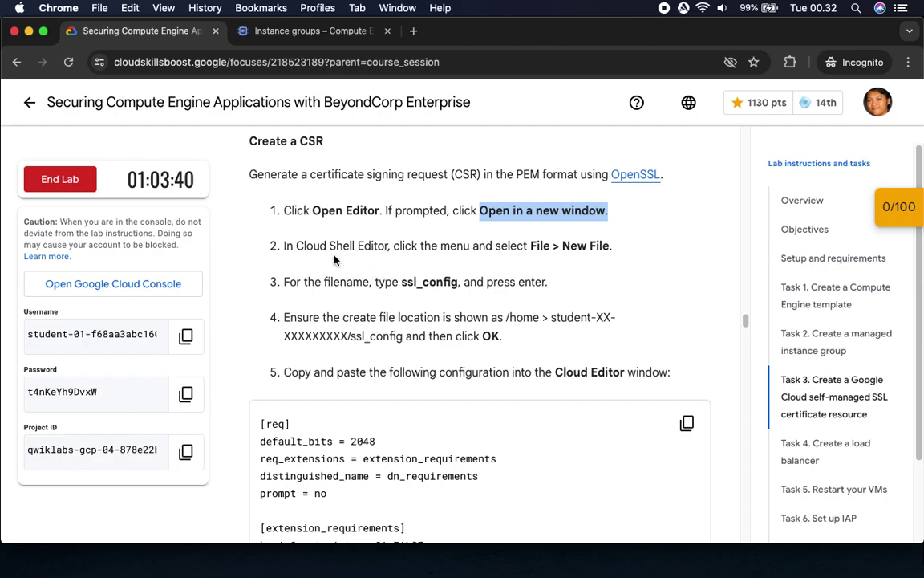
left_click_drag(529, 246, 624, 250)
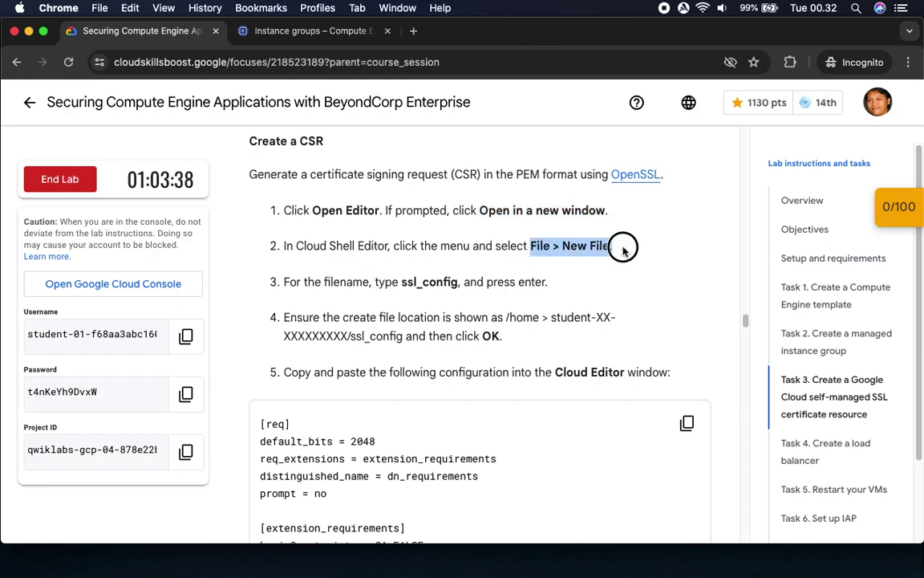
left_click(299, 31)
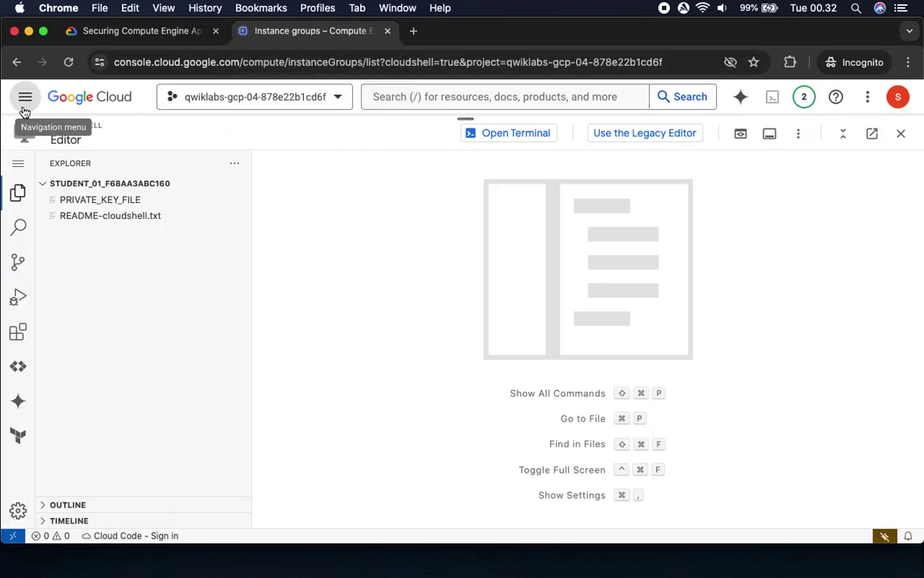
left_click(16, 157)
mouse_move(74, 171)
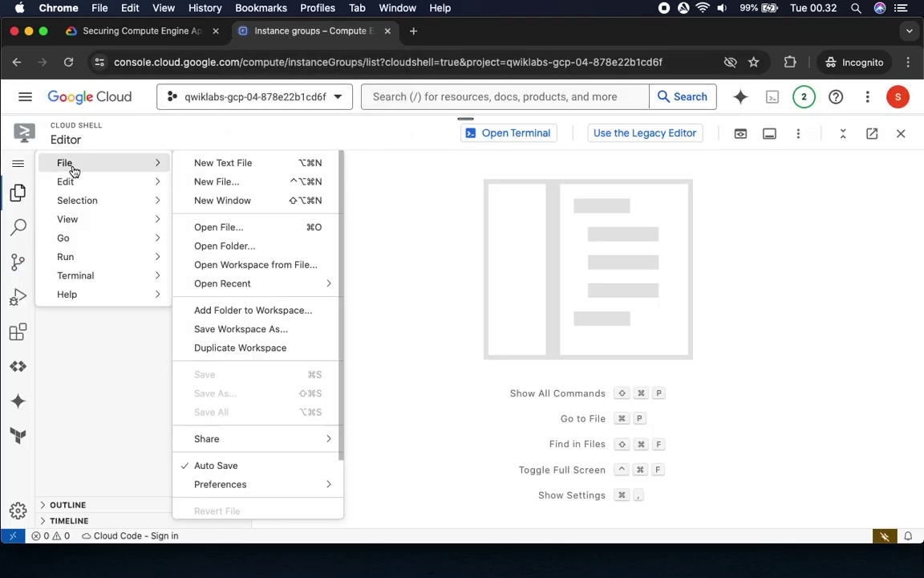
left_click(239, 187)
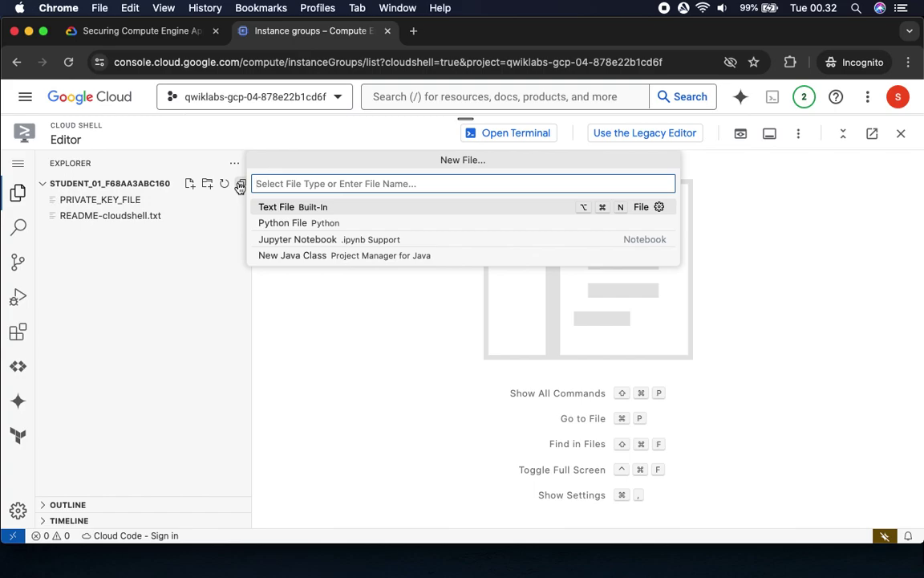
Step: Copy the file name ssl_config from the lab and create a new file with that name in the Cloud Shell home directory
left_click(126, 34)
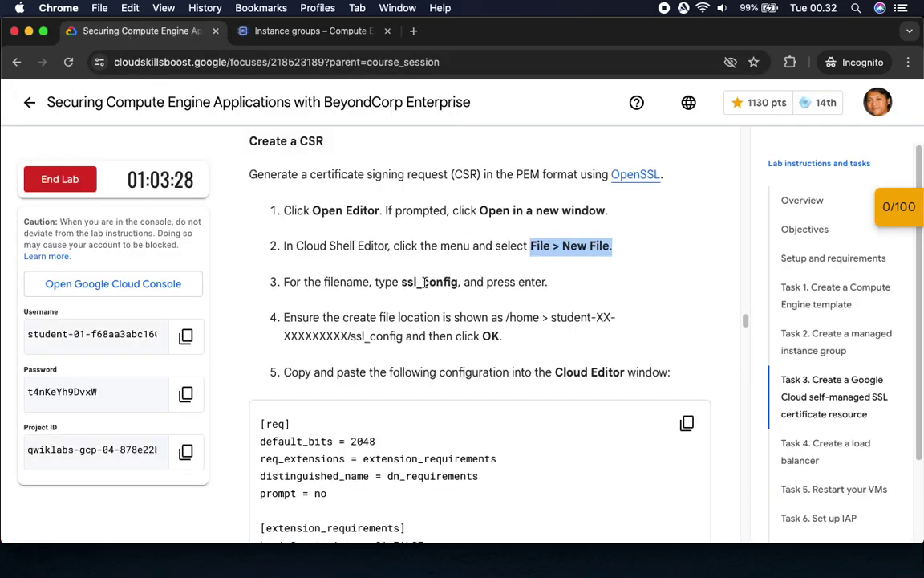
left_click_drag(401, 281, 459, 283)
key("super+c")
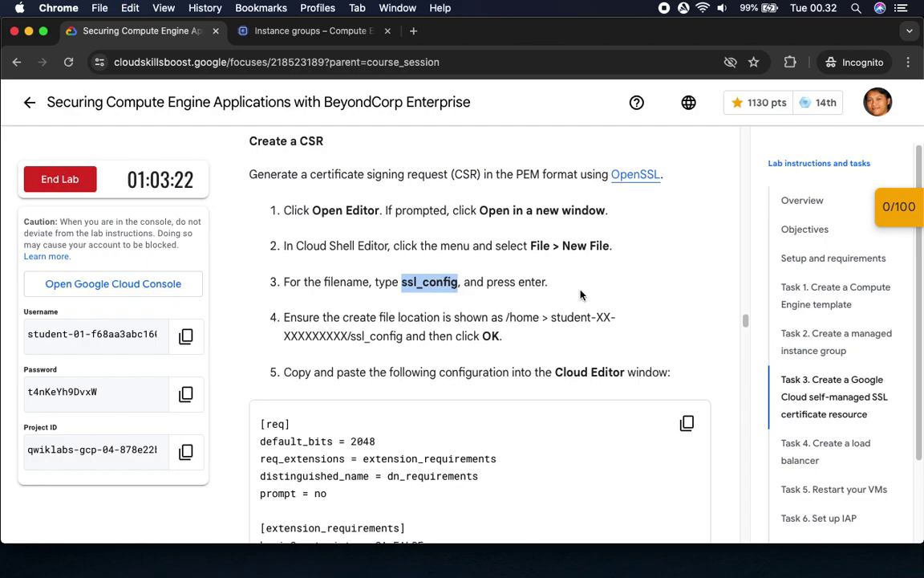
left_click(286, 28)
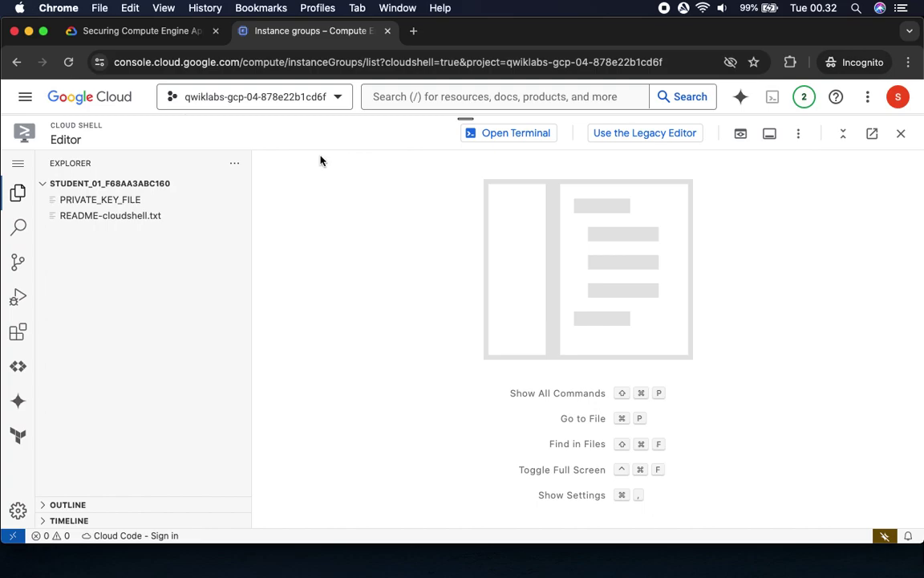
left_click(19, 166)
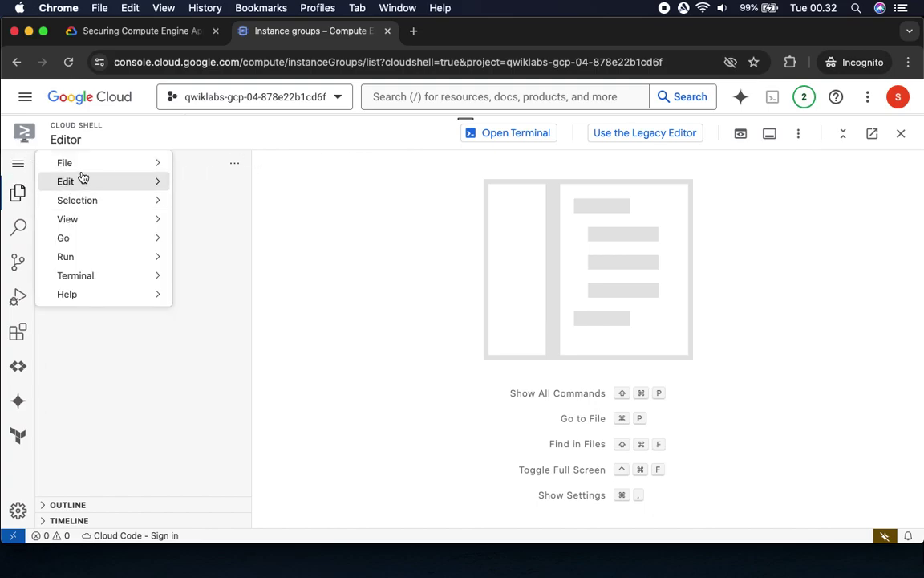
mouse_move(86, 168)
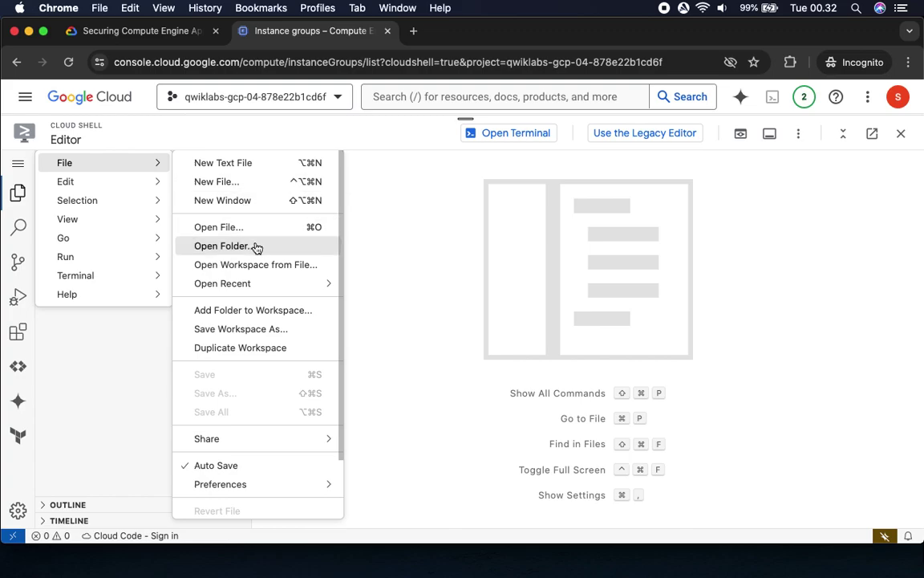
left_click(235, 184)
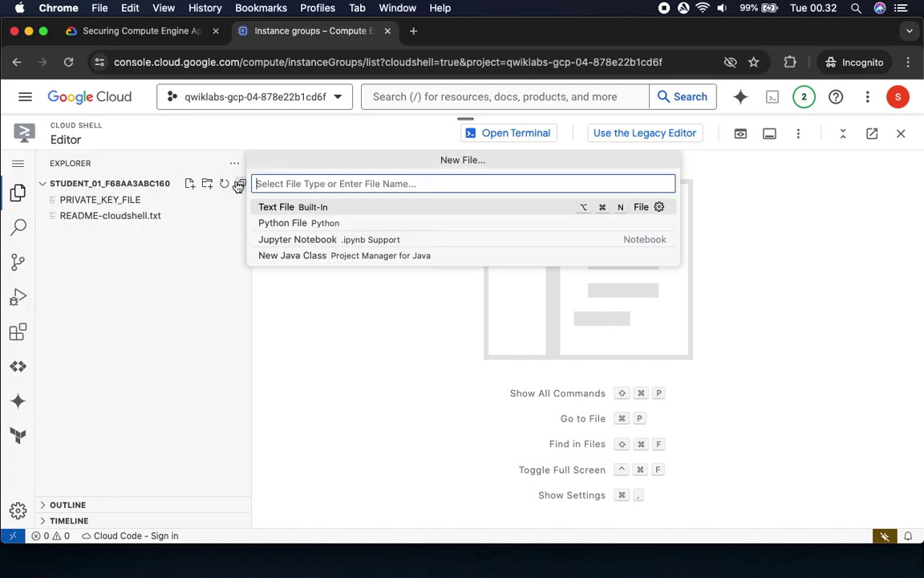
key("super+v")
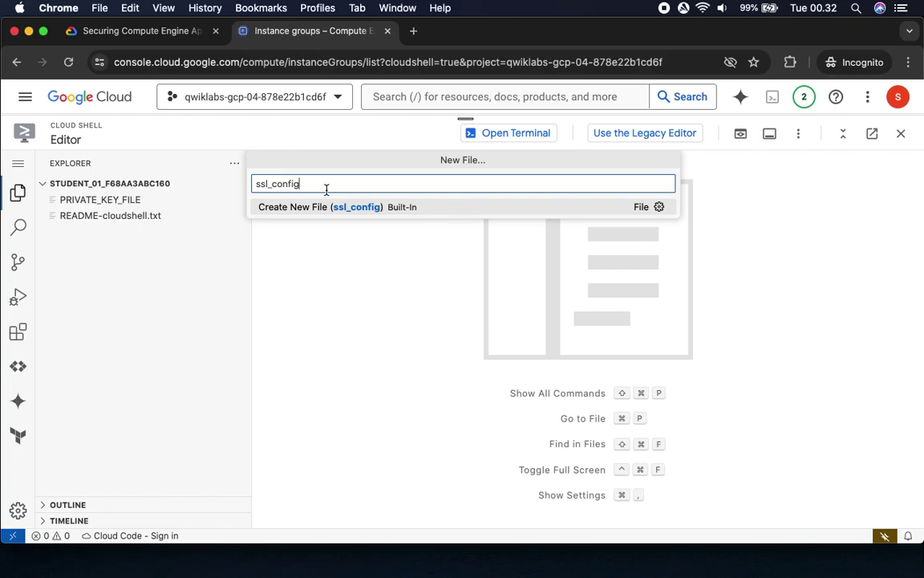
key("Return")
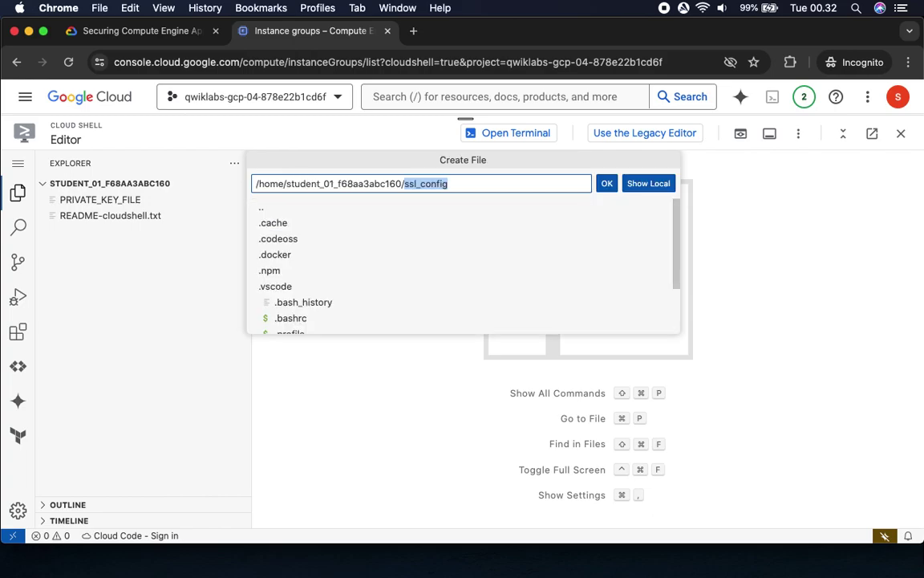
left_click(607, 183)
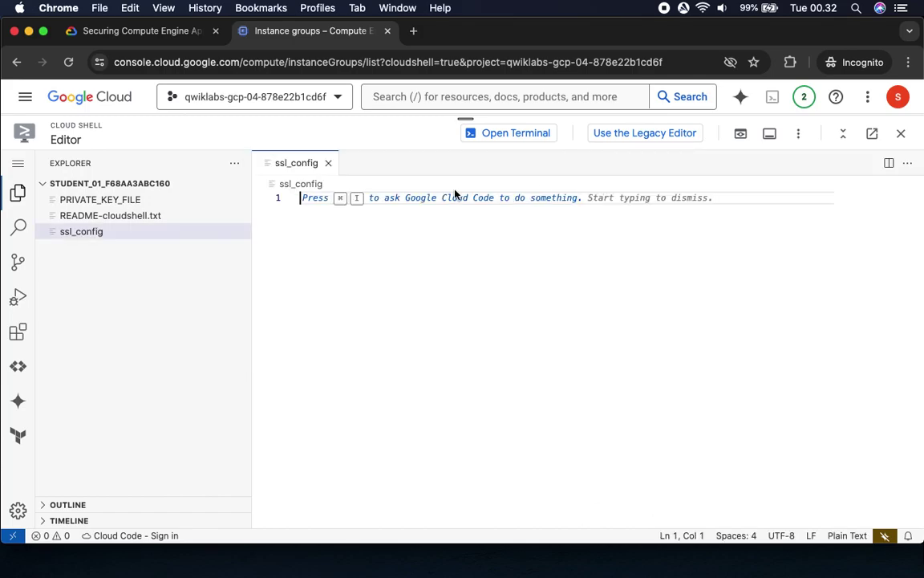
Step: Check the lab's required location for ssl_config against the file in the Cloud Shell Editor
left_click(114, 34)
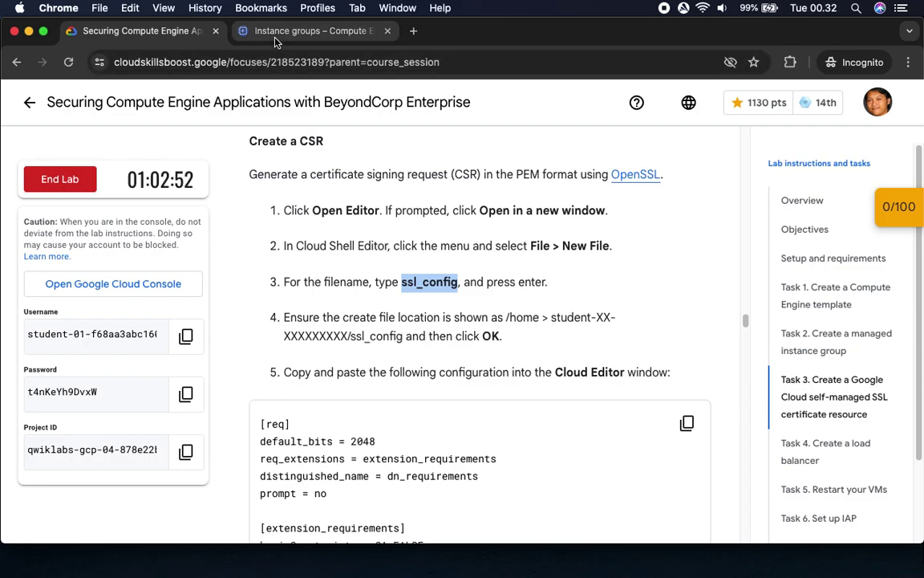
left_click(248, 32)
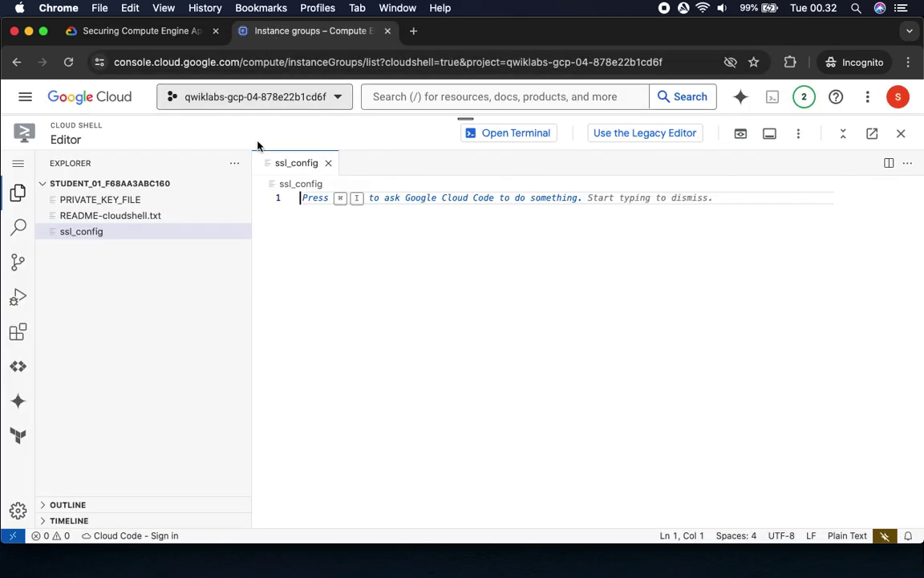
left_click(77, 235)
right_click(77, 235)
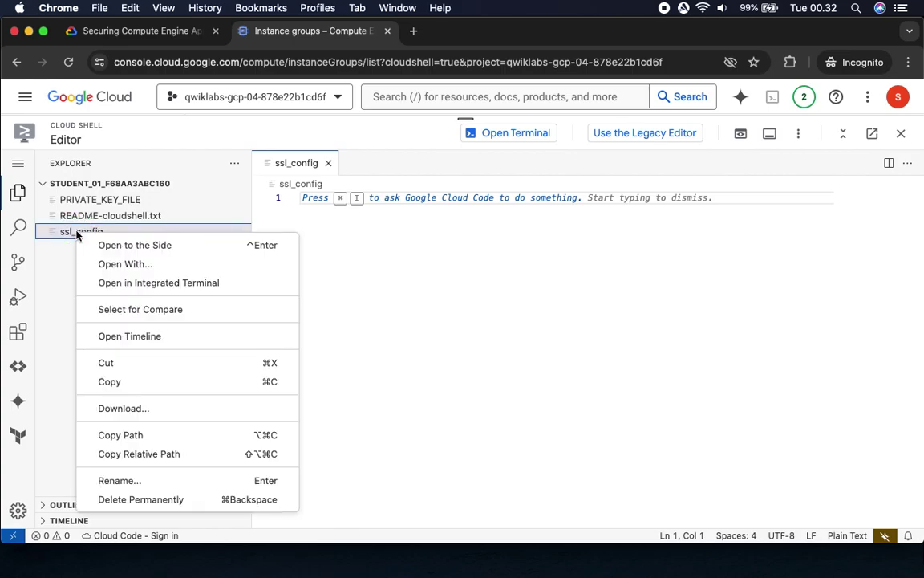
key("Escape")
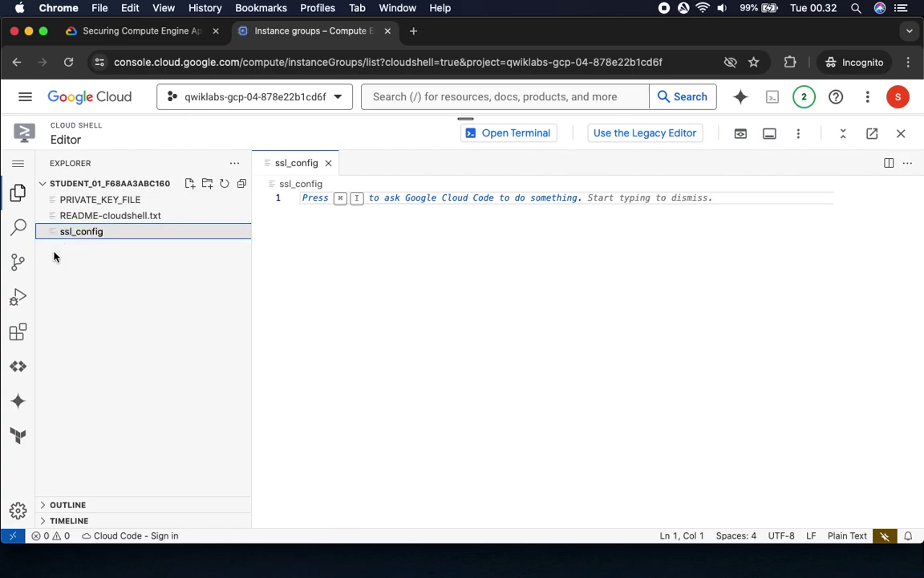
Step: Copy the lab's CSR configuration, from the [req] section through commonName = Test, into the empty ssl_config file
left_click(138, 32)
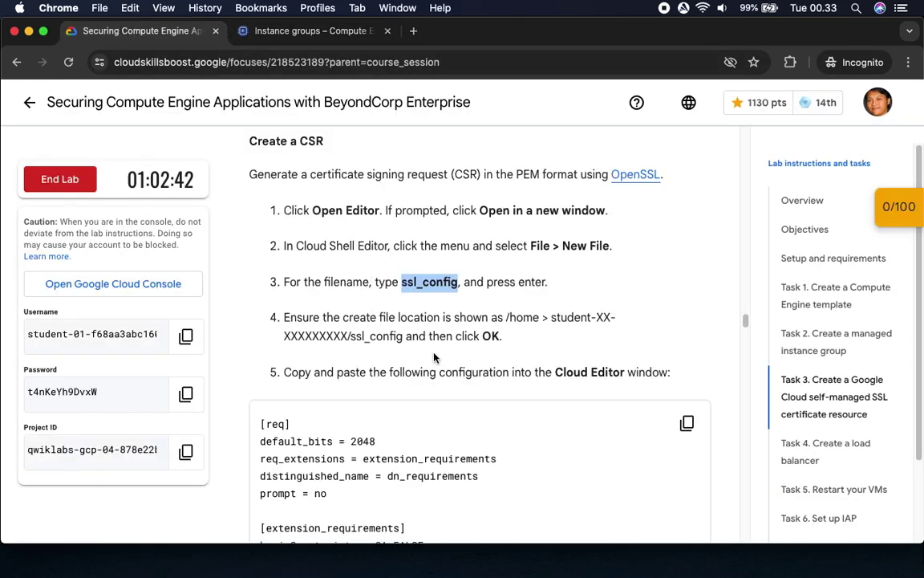
left_click(686, 423)
left_click(327, 32)
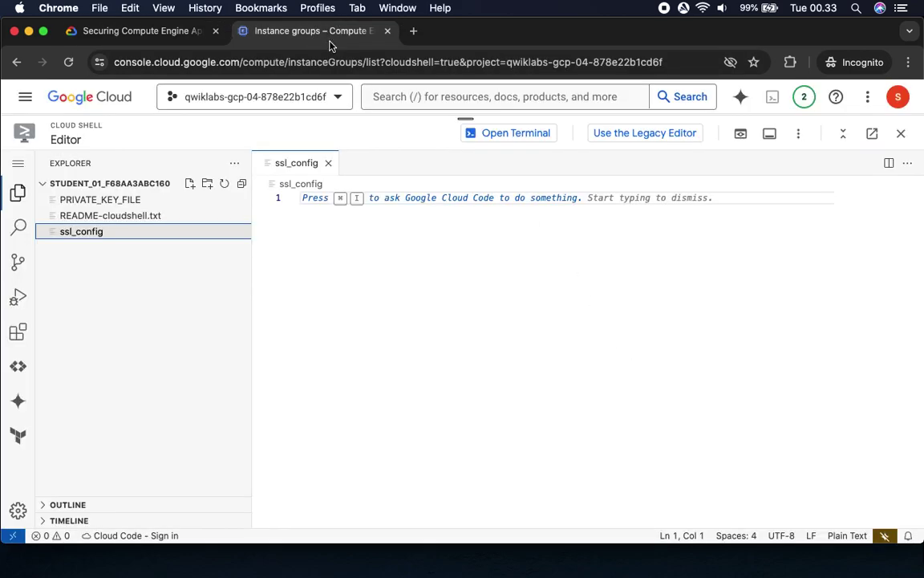
key("super+v")
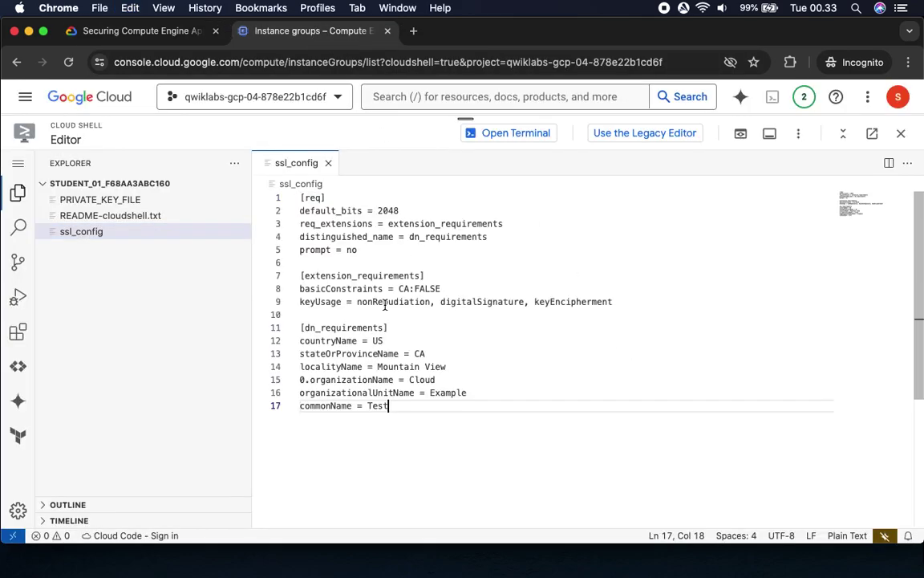
Step: Check the lab's saving instruction and save the ssl_config file in the Cloud Shell Editor
left_click(138, 32)
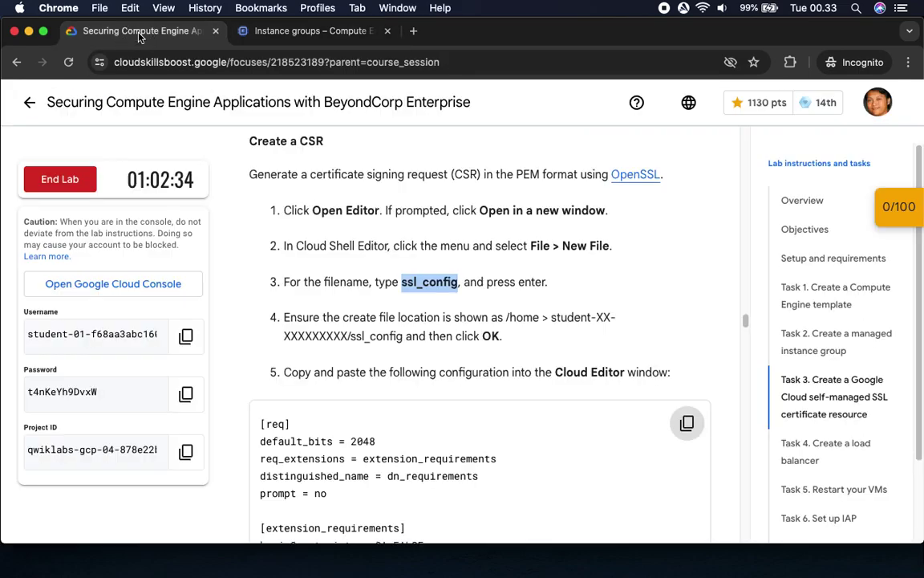
scroll(506, 351, "down", 10)
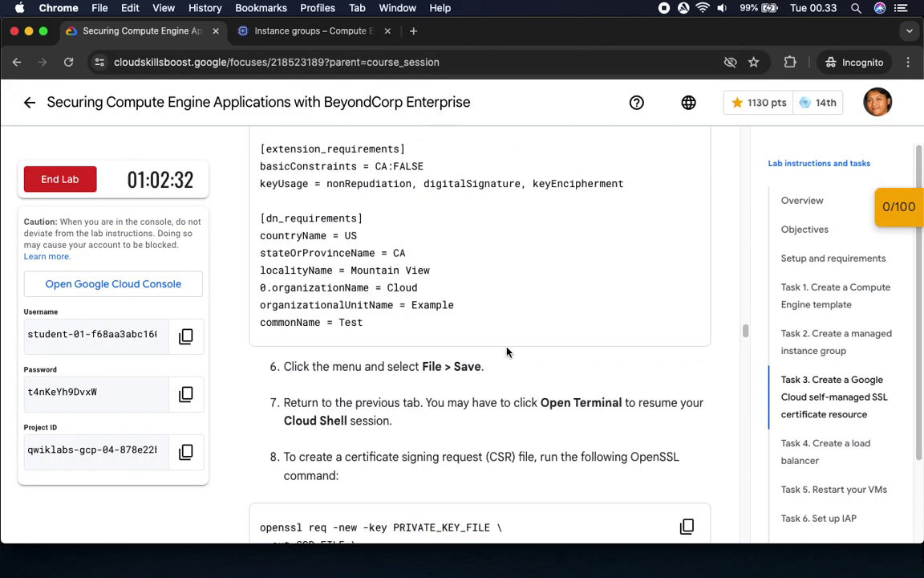
scroll(507, 351, "down", 1)
left_click_drag(421, 173, 486, 174)
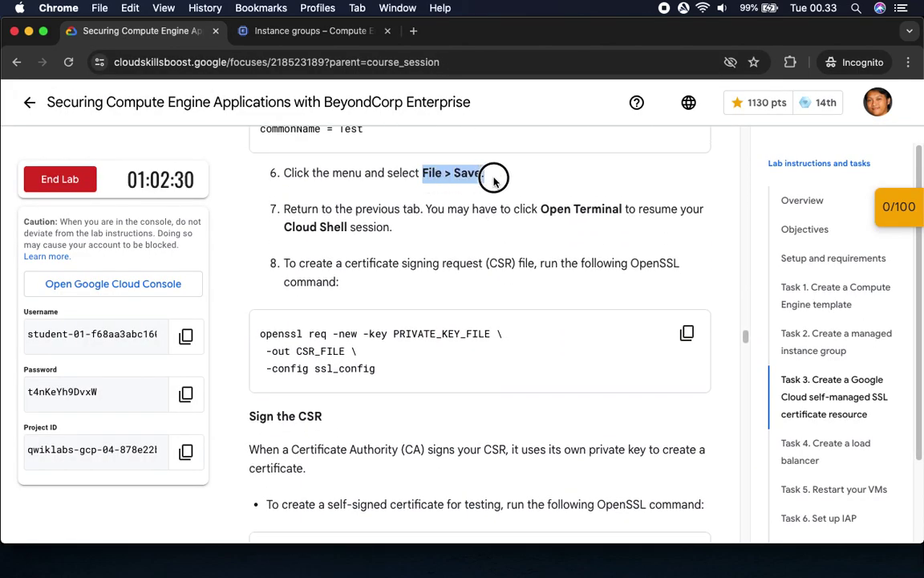
left_click(313, 30)
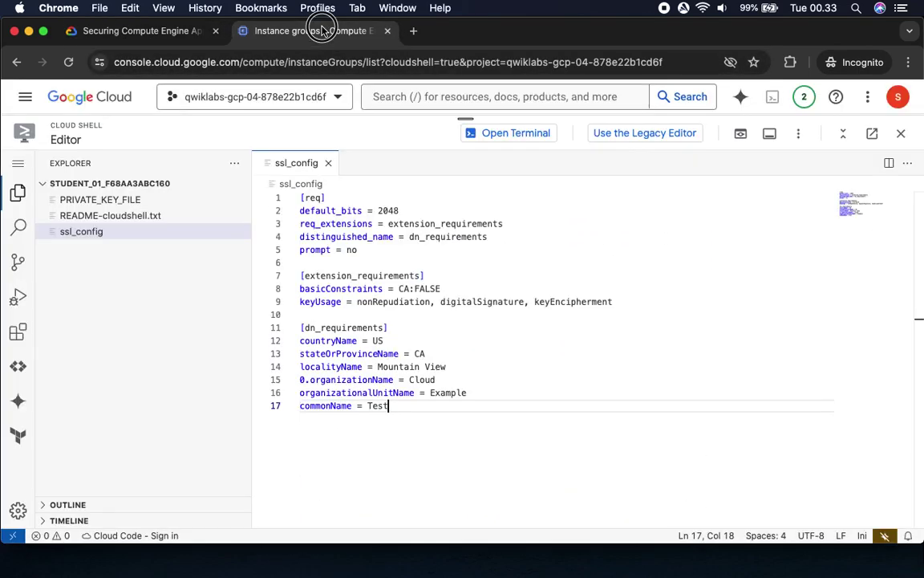
left_click(21, 163)
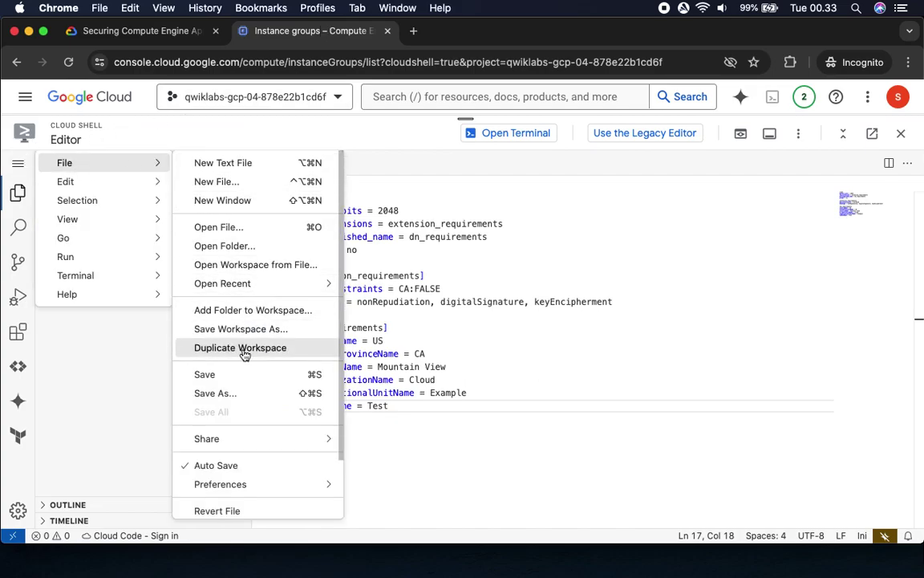
left_click(237, 382)
Step: Read the lab's instruction on resuming the Cloud Shell session and switch from the editor back to the terminal
left_click(144, 30)
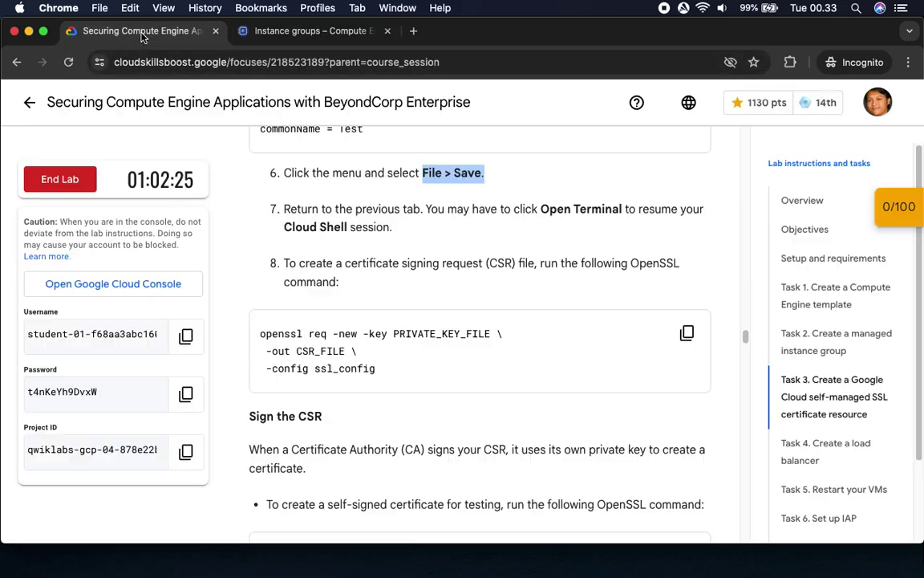
scroll(444, 273, "down", 2)
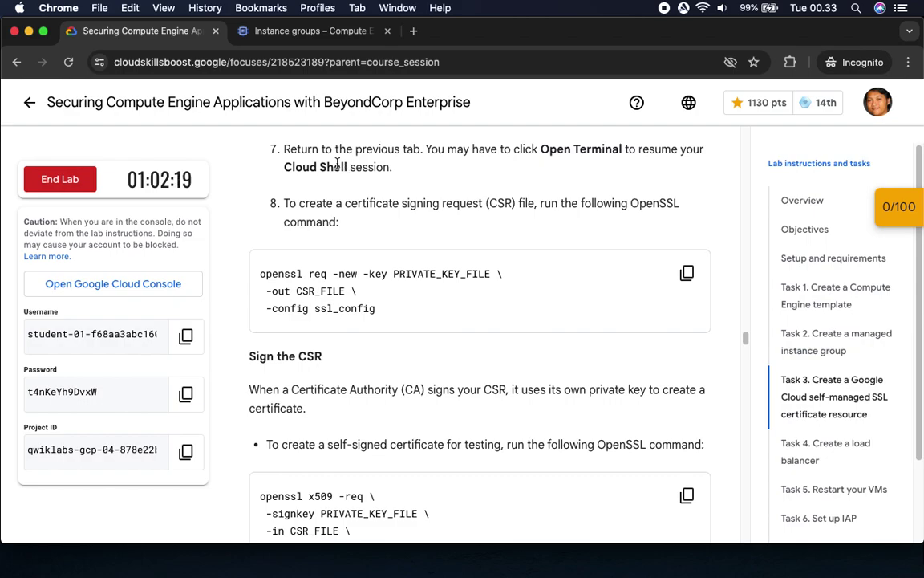
left_click_drag(541, 149, 633, 148)
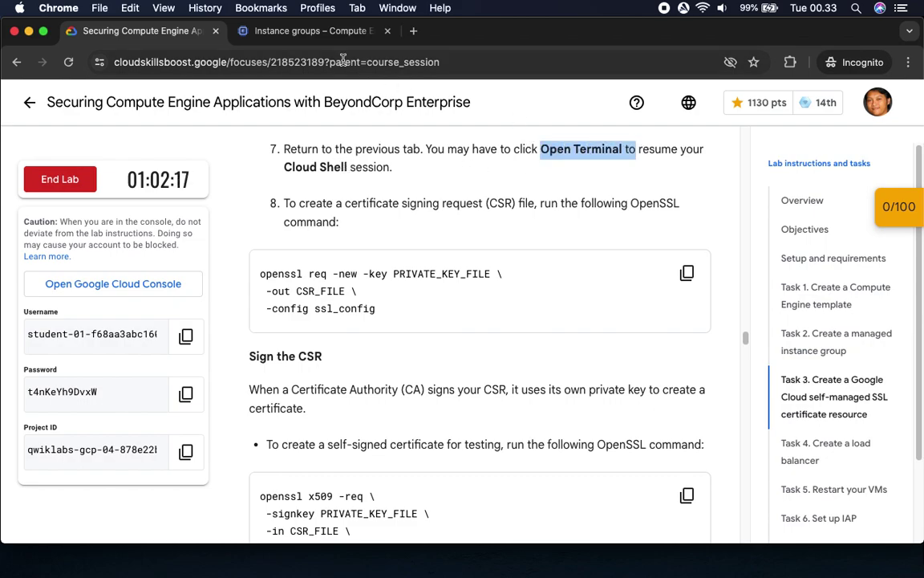
left_click(305, 29)
left_click(523, 133)
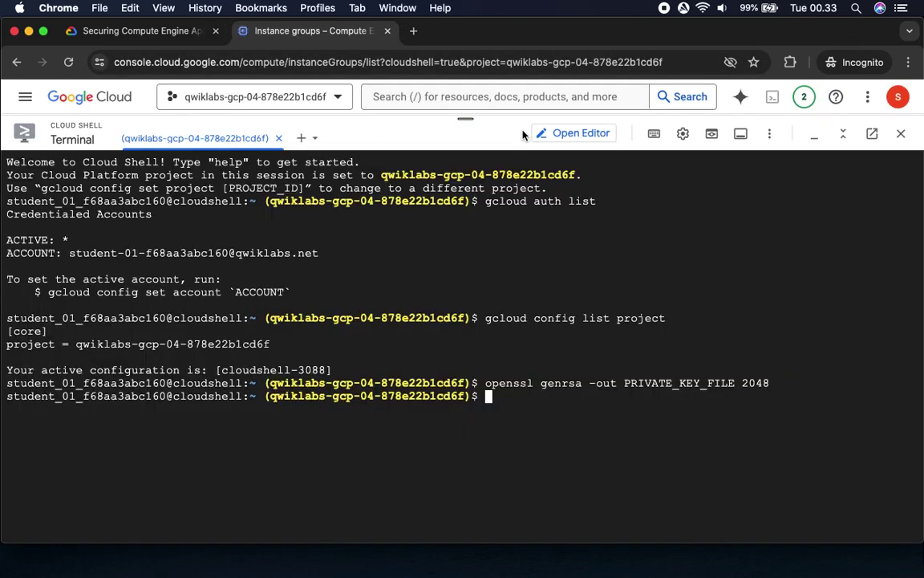
Step: Copy the lab's CSR command and run openssl req -new -key PRIVATE_KEY_FILE -out CSR_FILE -config ssl_config in Cloud Shell
left_click(148, 31)
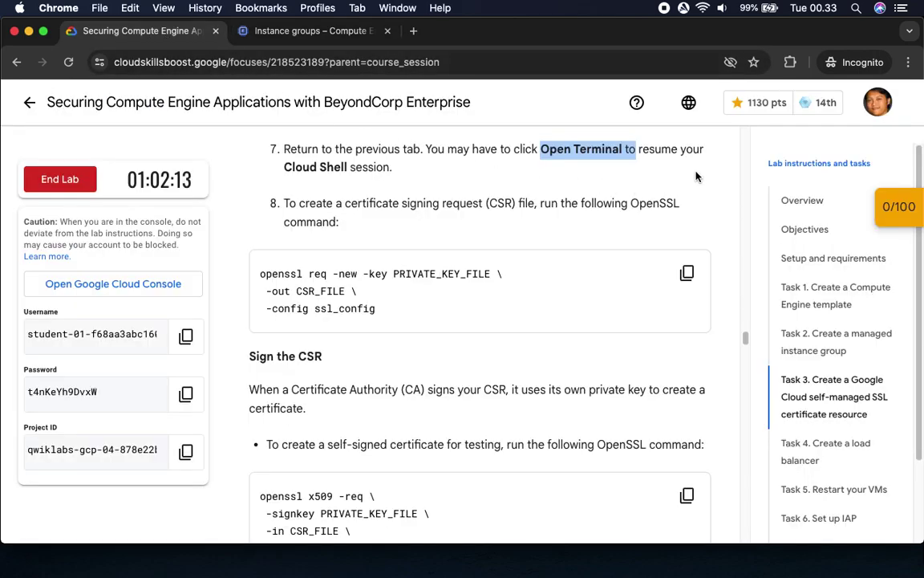
left_click_drag(283, 167, 381, 170)
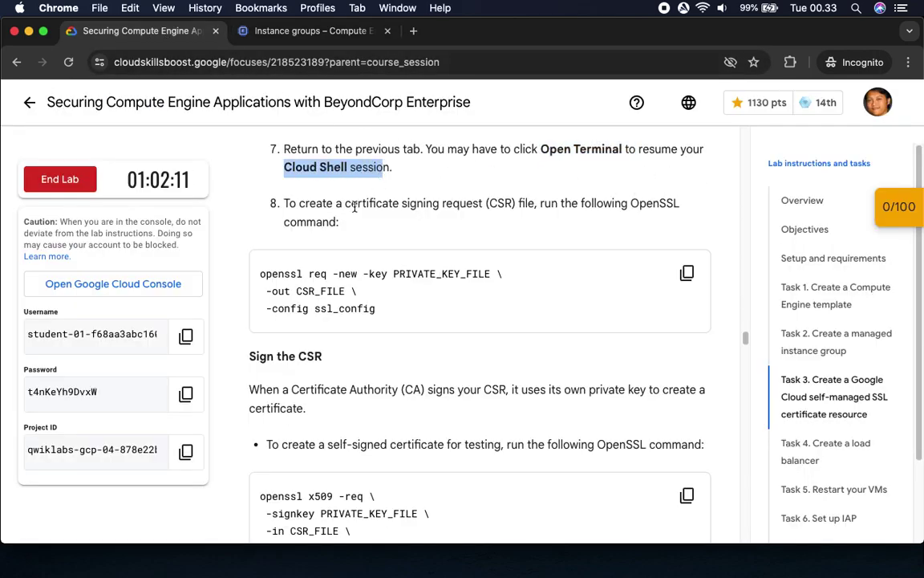
left_click(684, 273)
left_click(279, 29)
left_click(539, 436)
key("super+v")
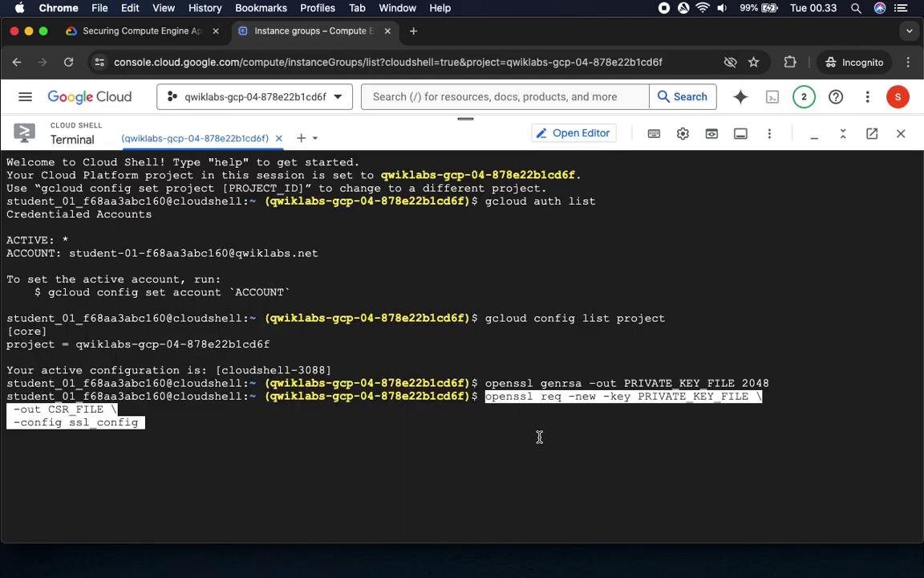
key("Return")
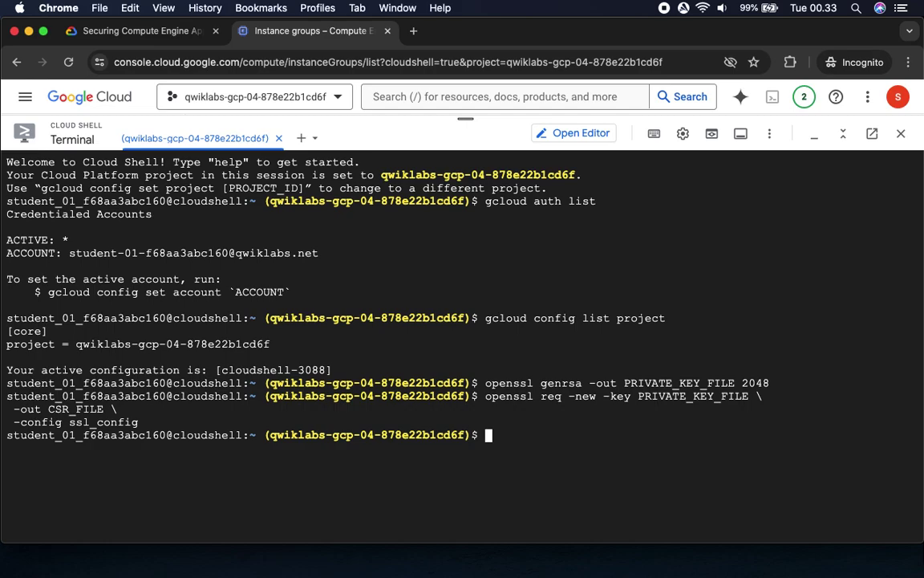
Step: Copy the lab's openssl x509 command and run it in Cloud Shell to self-sign CSR_FILE into CERTIFICATE_FILE.pem, valid for 365 days
left_click(134, 32)
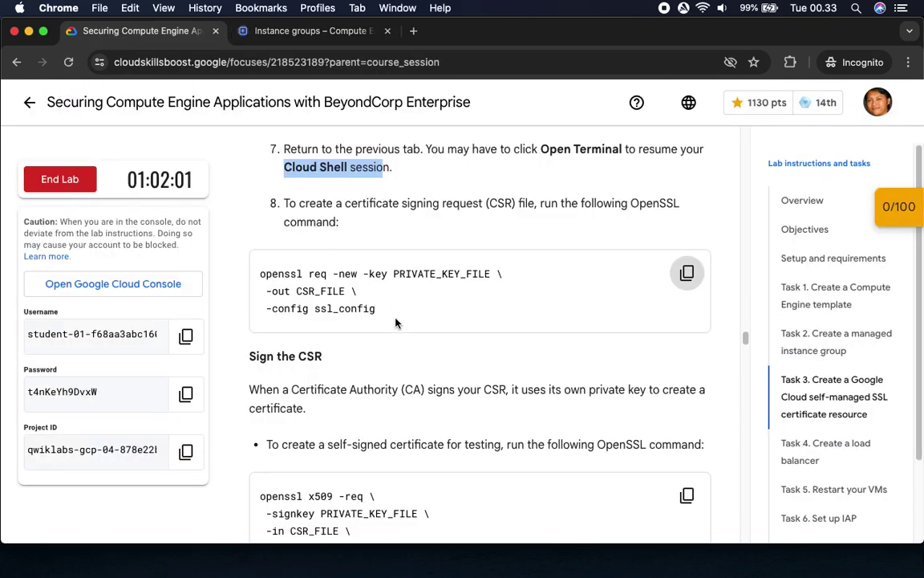
scroll(395, 322, "down", 4)
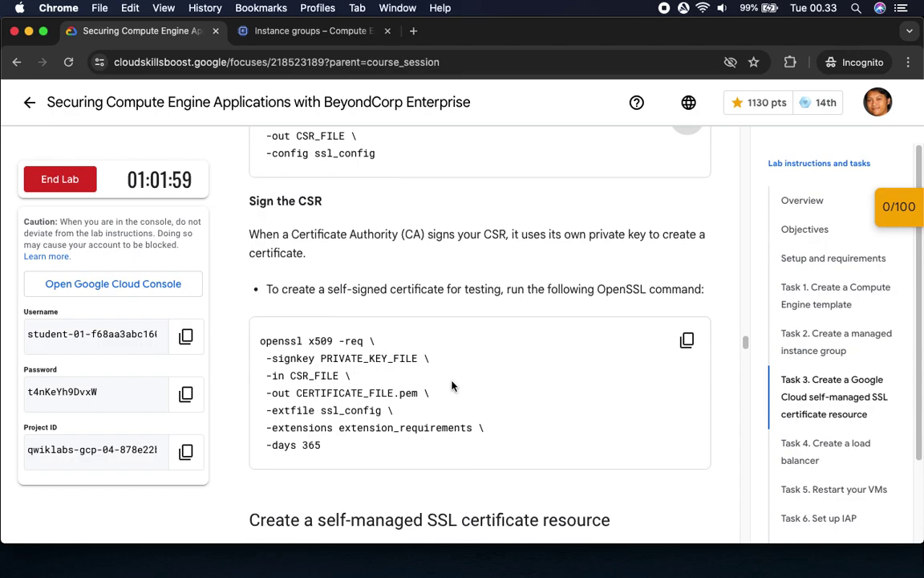
scroll(584, 314, "down", 4)
left_click(688, 167)
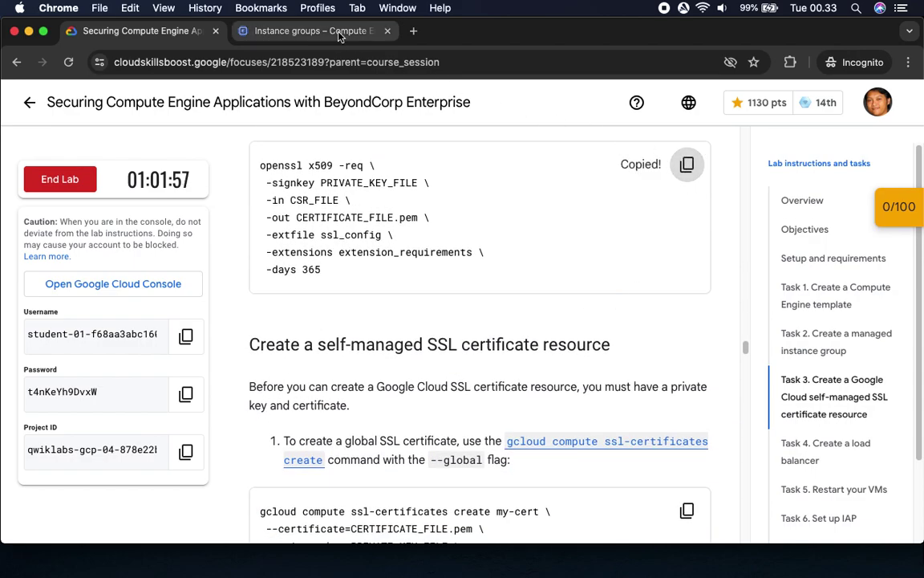
left_click(340, 31)
key("super+v")
key("Return")
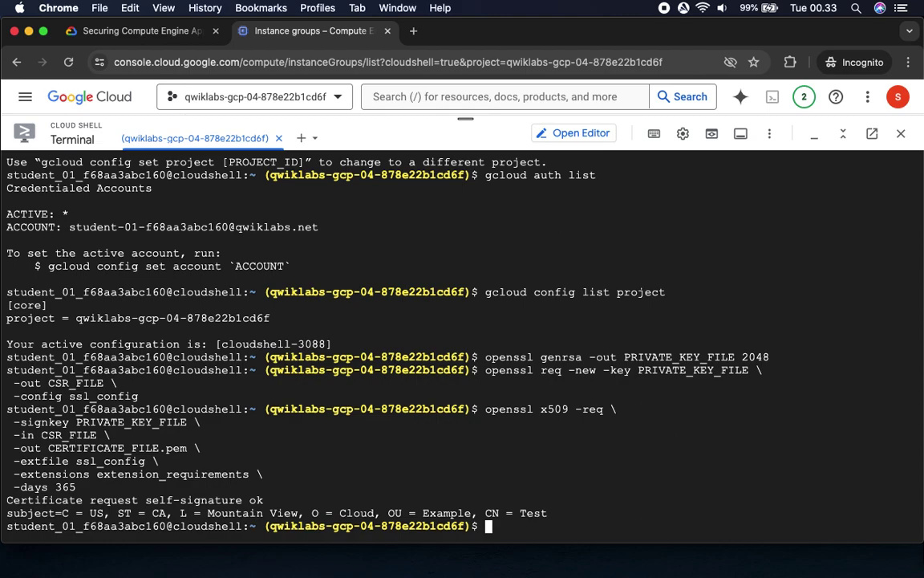
Step: Copy and run the lab's gcloud command to create the global SSL certificate my-cert from CERTIFICATE_FILE.pem and PRIVATE_KEY_FILE
left_click(122, 33)
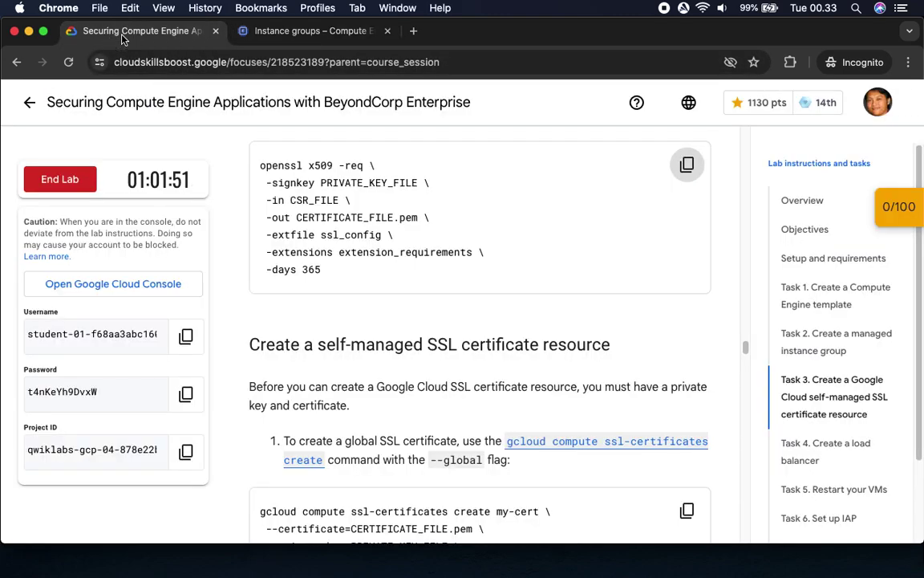
scroll(568, 258, "down", 4)
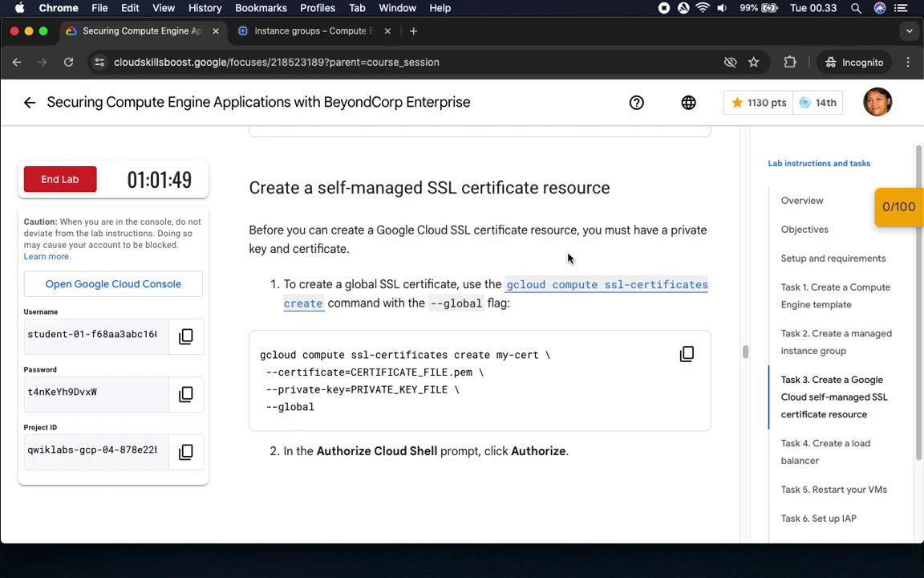
scroll(568, 258, "down", 3)
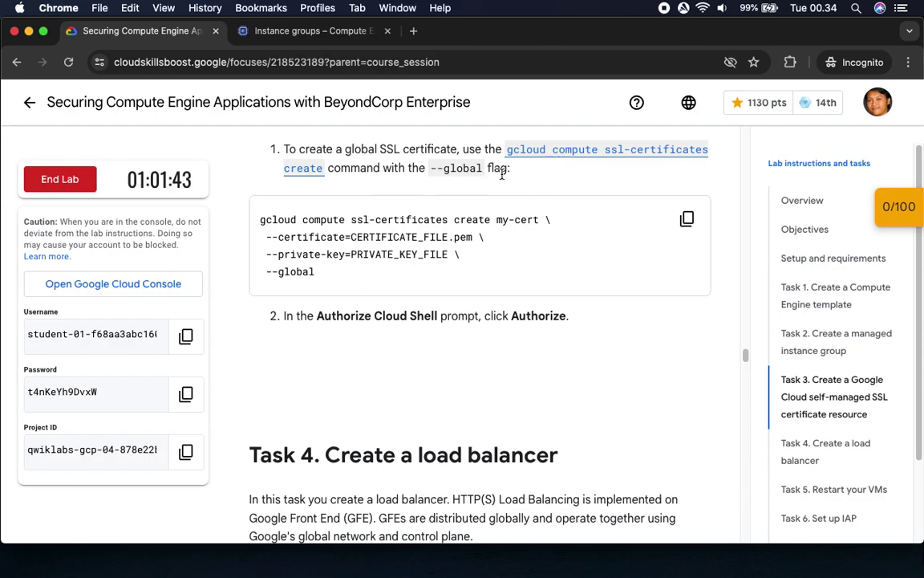
left_click(686, 219)
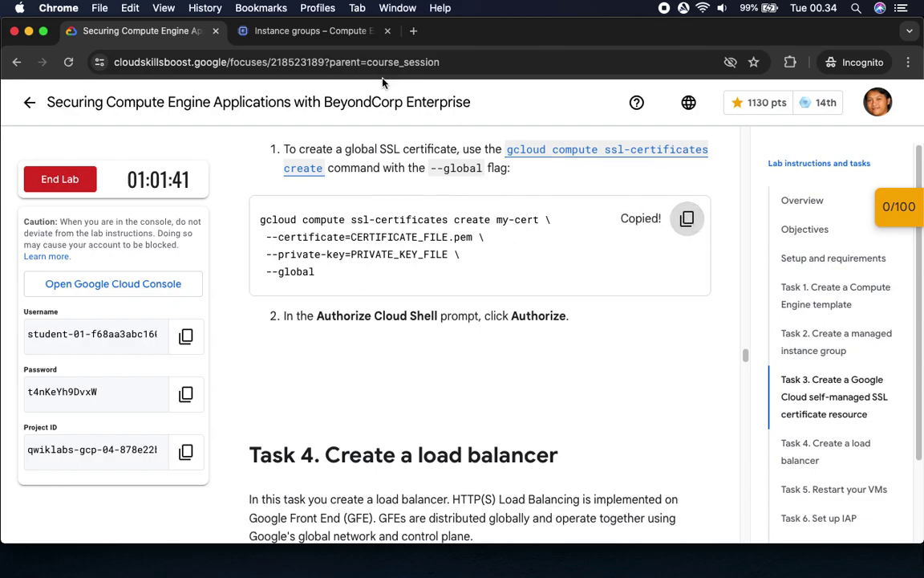
left_click(328, 35)
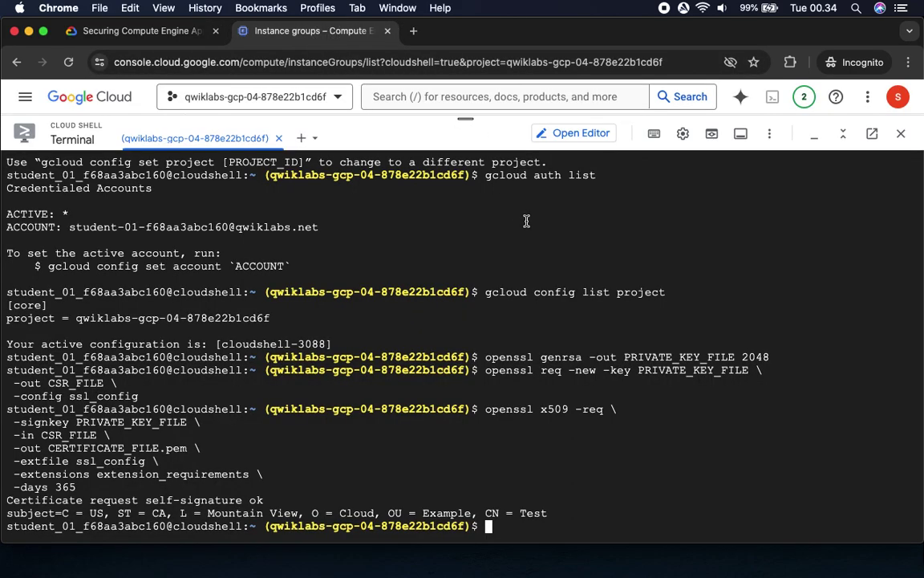
key("super+v")
key("Return")
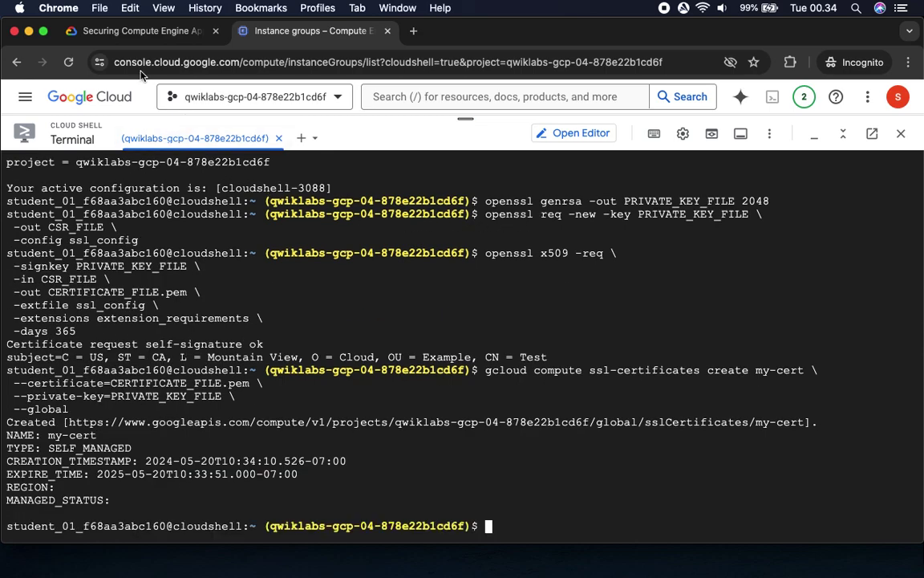
Step: Check the lab's Authorize Cloud Shell instruction against the terminal and look over the start of Task 4, Create a load balancer
left_click(141, 34)
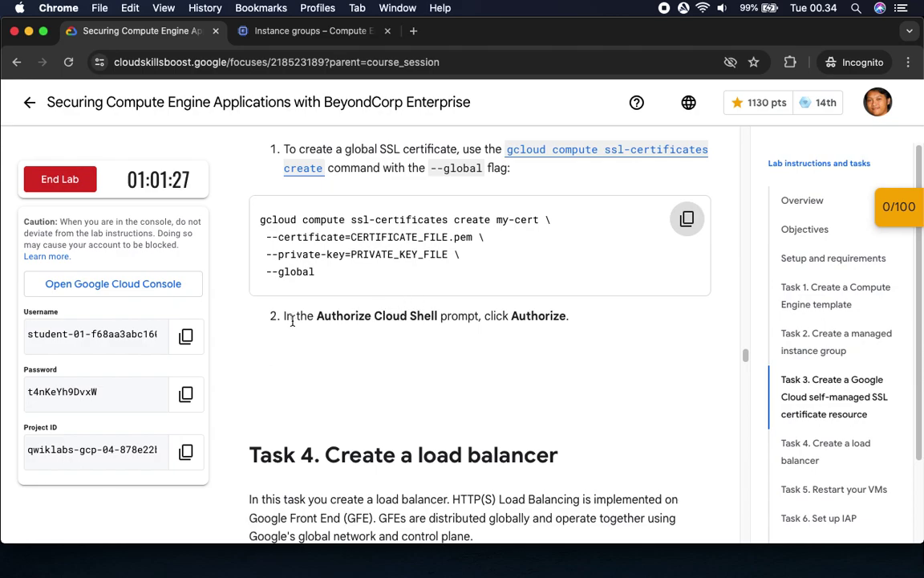
left_click_drag(317, 316, 461, 315)
scroll(473, 377, "down", 5)
scroll(473, 377, "up", 2)
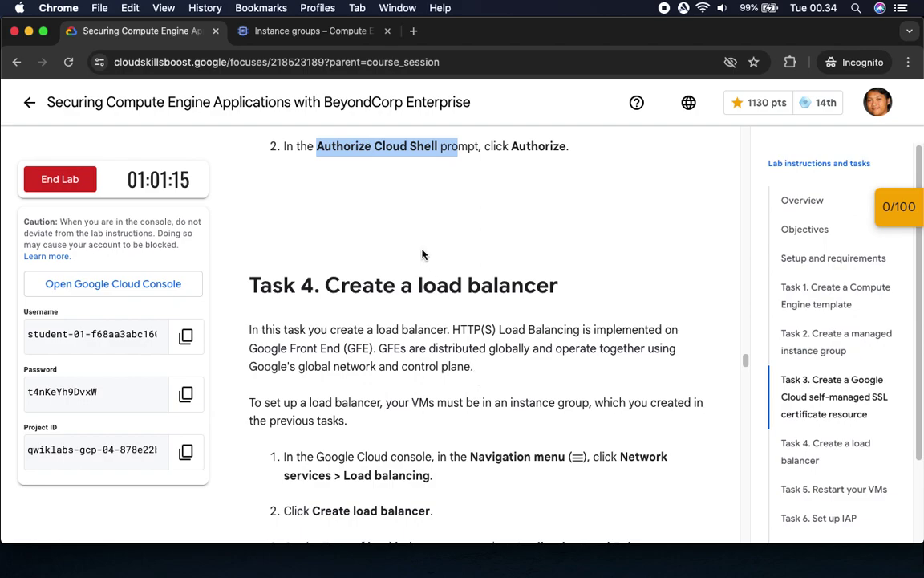
left_click(372, 198)
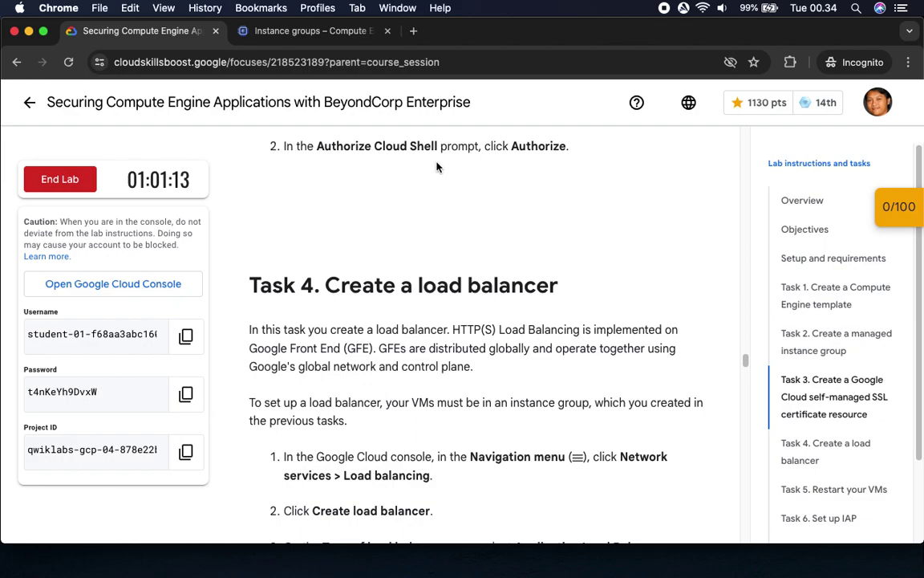
left_click(326, 40)
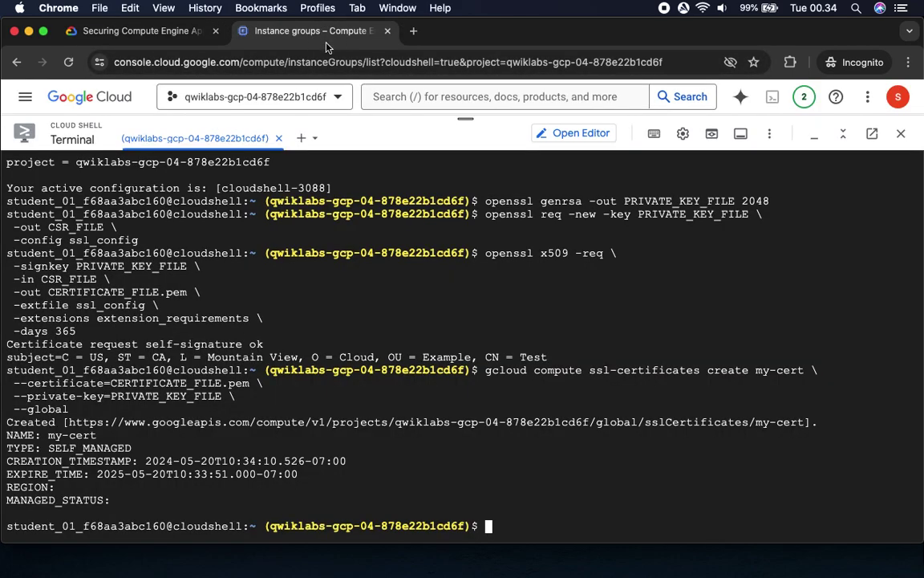
left_click(135, 32)
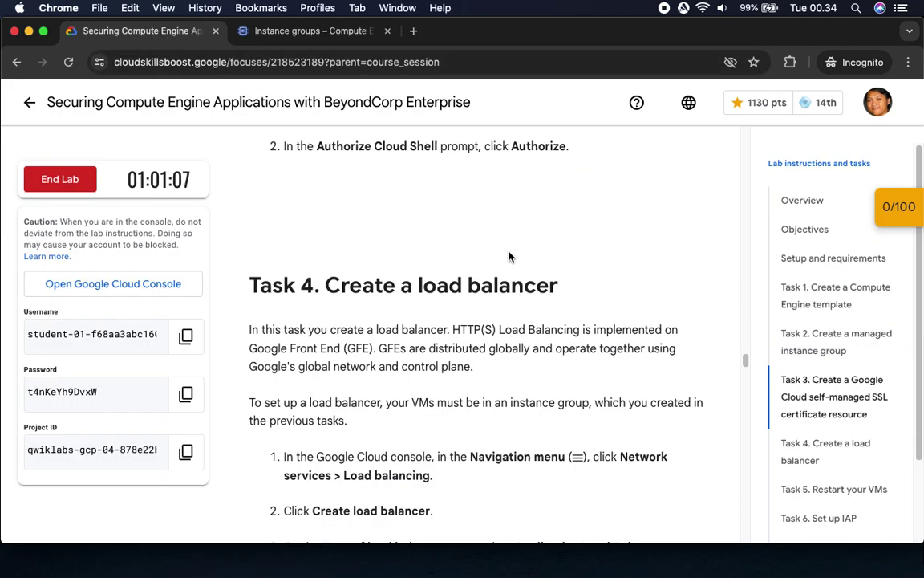
Step: Read the lab's Task 4 load balancer instructions and highlight the Network services > Load balancing path
scroll(509, 256, "down", 5)
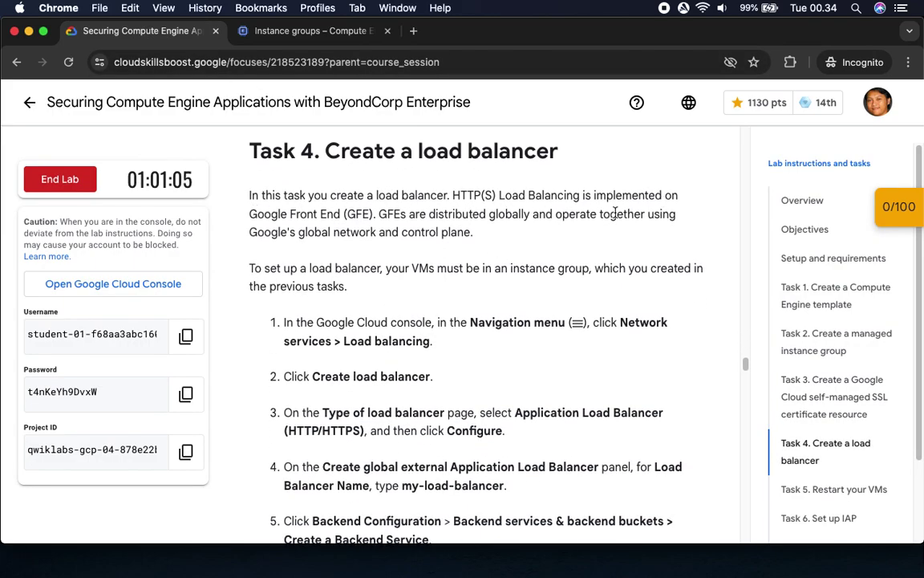
scroll(449, 353, "down", 5)
scroll(455, 361, "down", 2)
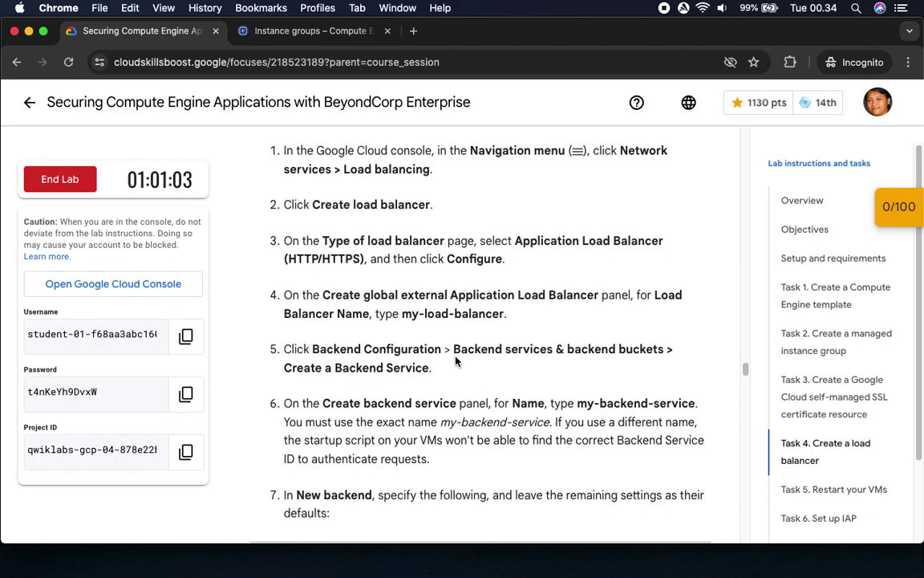
left_click_drag(639, 150, 627, 193)
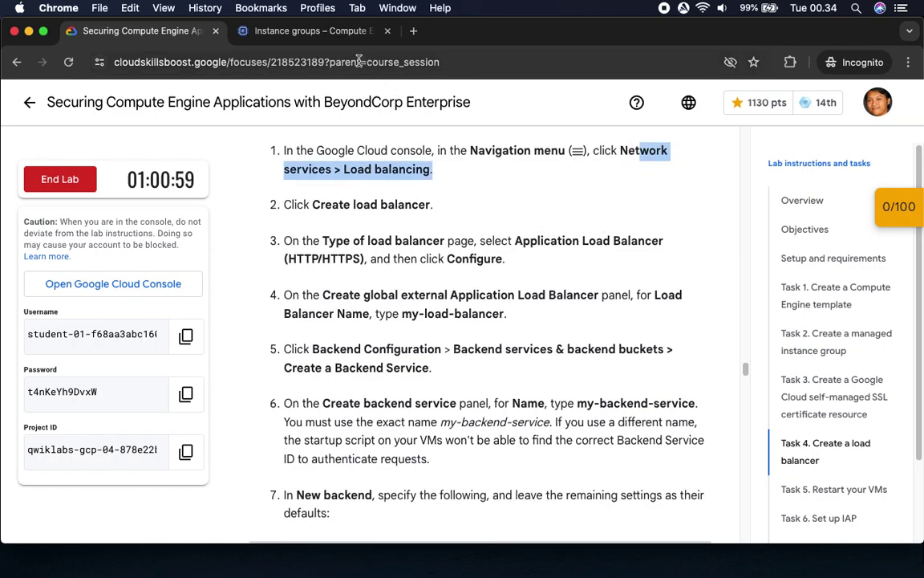
Step: Switch to the Google Cloud console, shrink the Cloud Shell terminal and open the full product list
left_click(285, 30)
left_click_drag(466, 118, 417, 419)
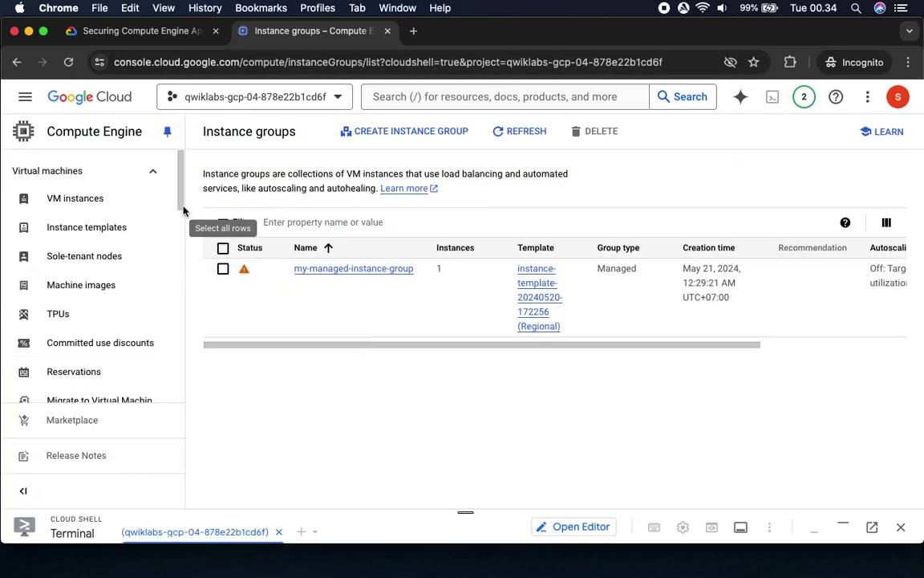
left_click(25, 97)
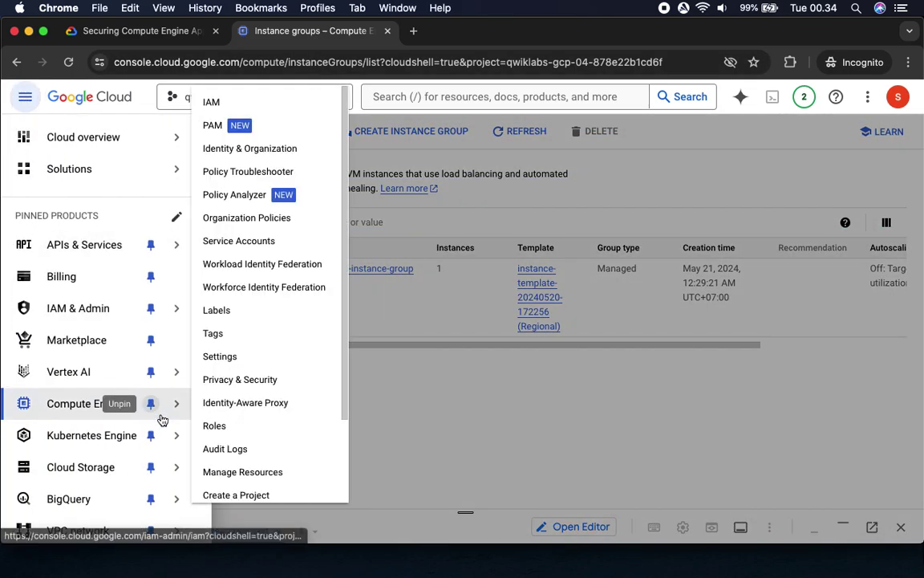
scroll(161, 418, "down", 5)
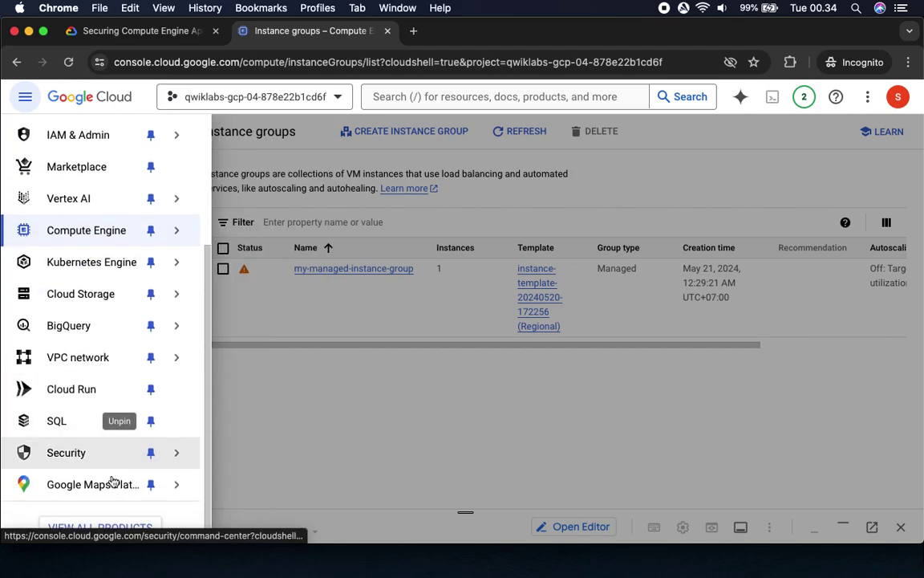
left_click(97, 528)
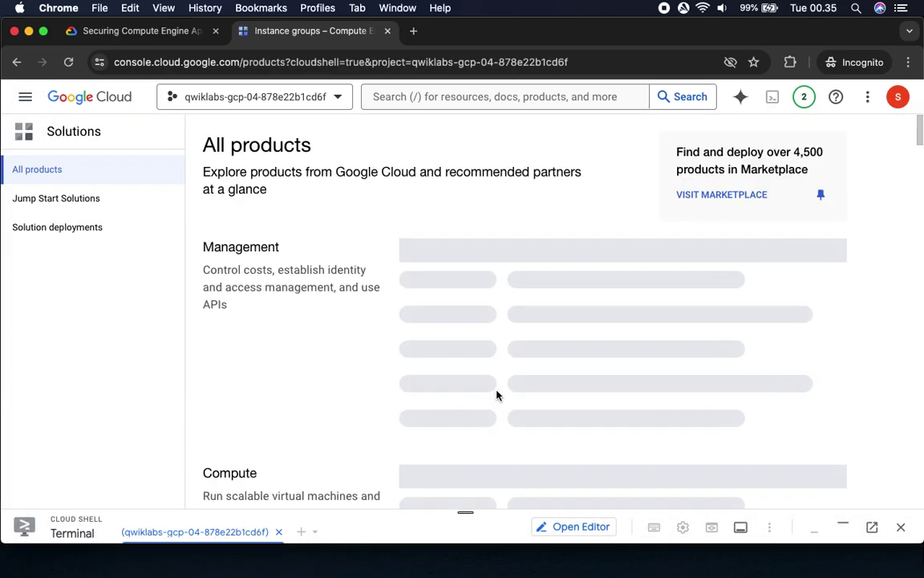
Step: Find Network services in the Networking category of the product list, checking the lab's path, and open its Load balancing page
left_click(147, 33)
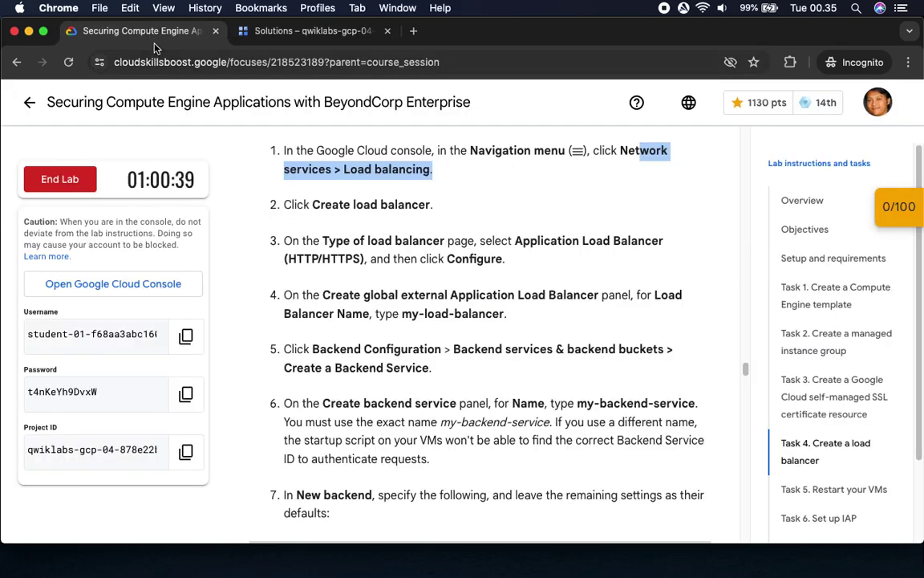
left_click(288, 32)
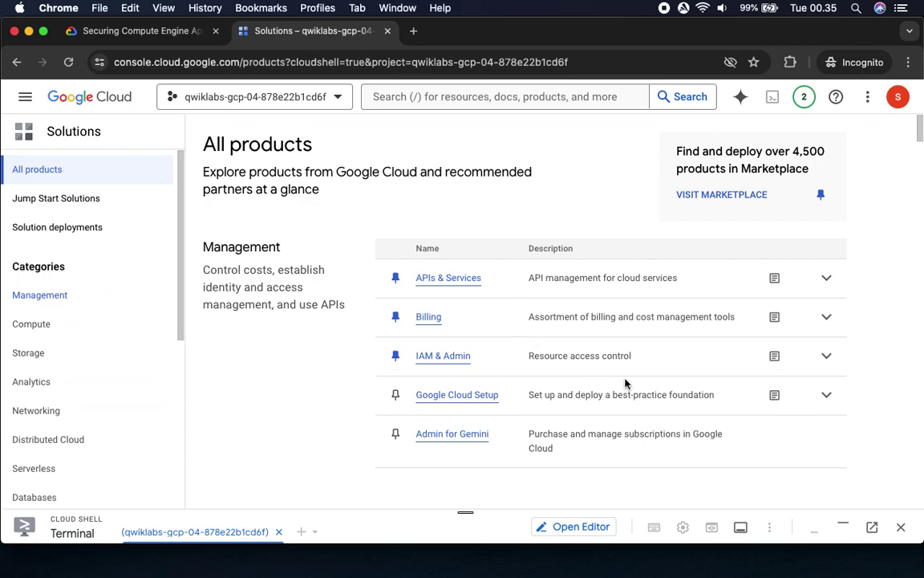
scroll(625, 382, "down", 4)
scroll(627, 383, "down", 6)
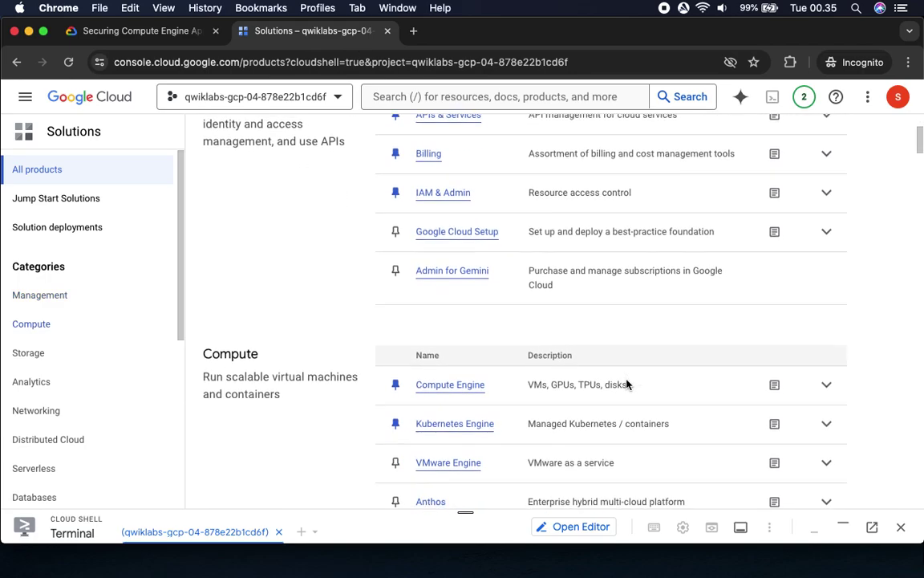
scroll(627, 383, "down", 5)
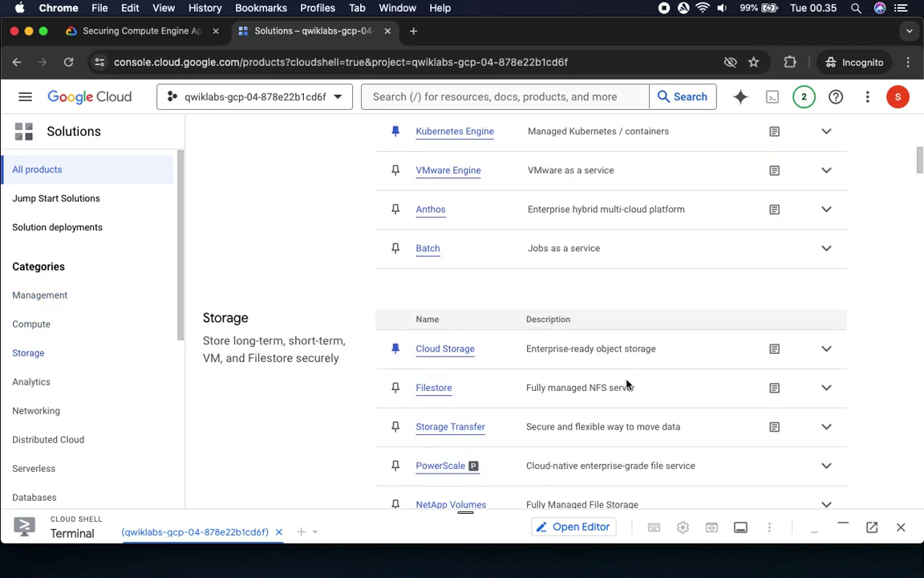
scroll(628, 379, "down", 6)
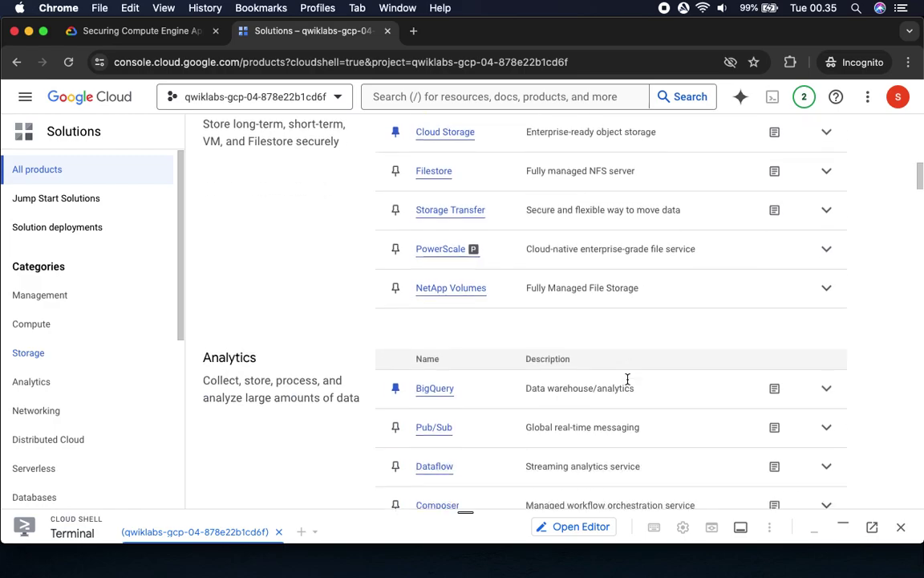
scroll(628, 383, "down", 3)
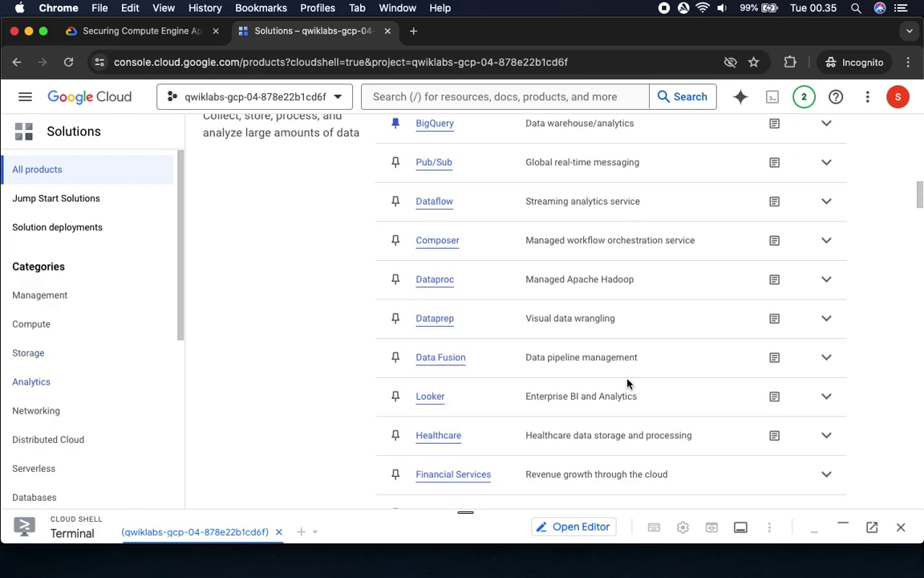
scroll(627, 383, "down", 6)
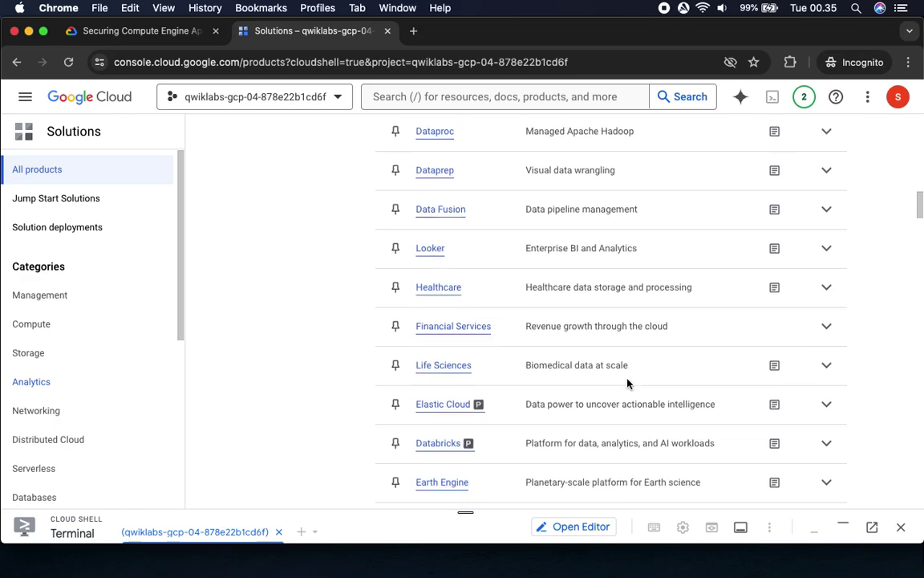
scroll(627, 383, "down", 3)
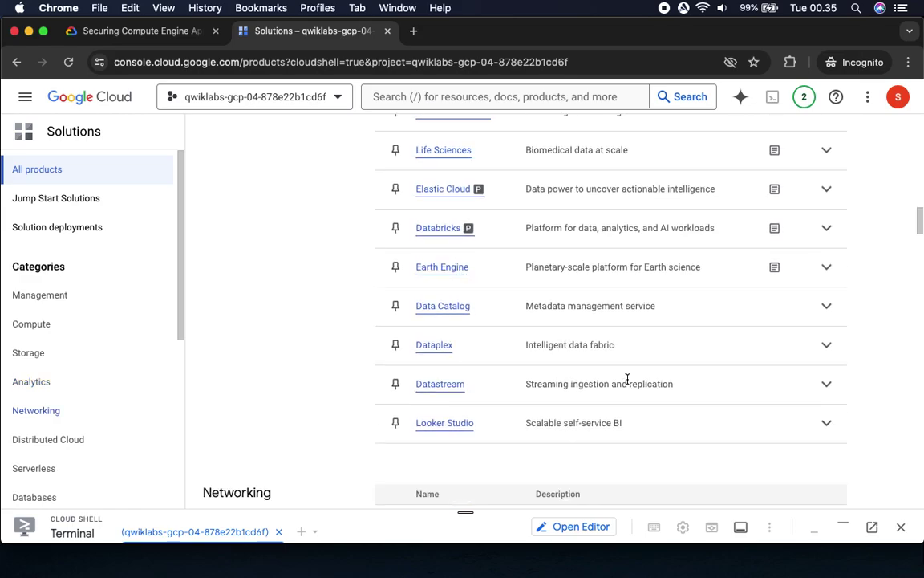
scroll(628, 378, "down", 5)
scroll(627, 377, "down", 3)
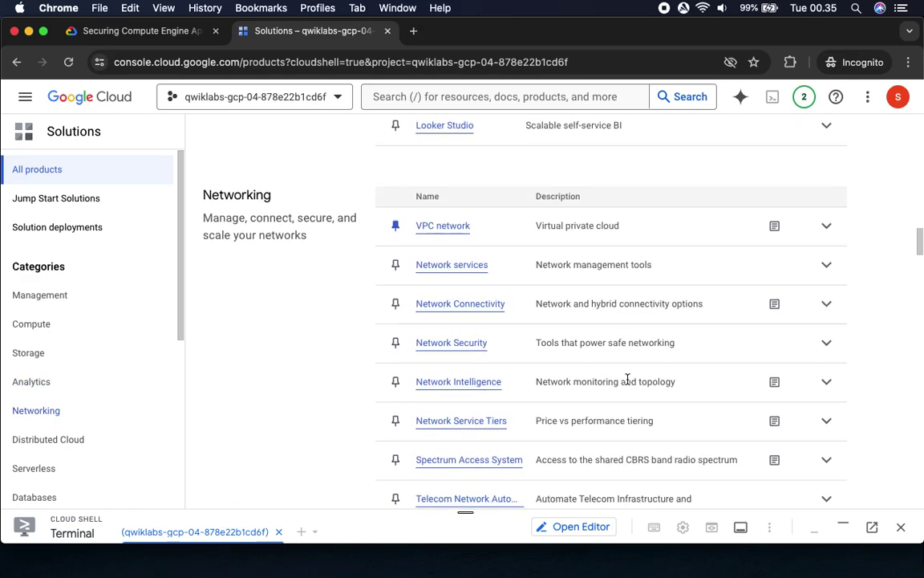
scroll(628, 378, "down", 1)
left_click(140, 29)
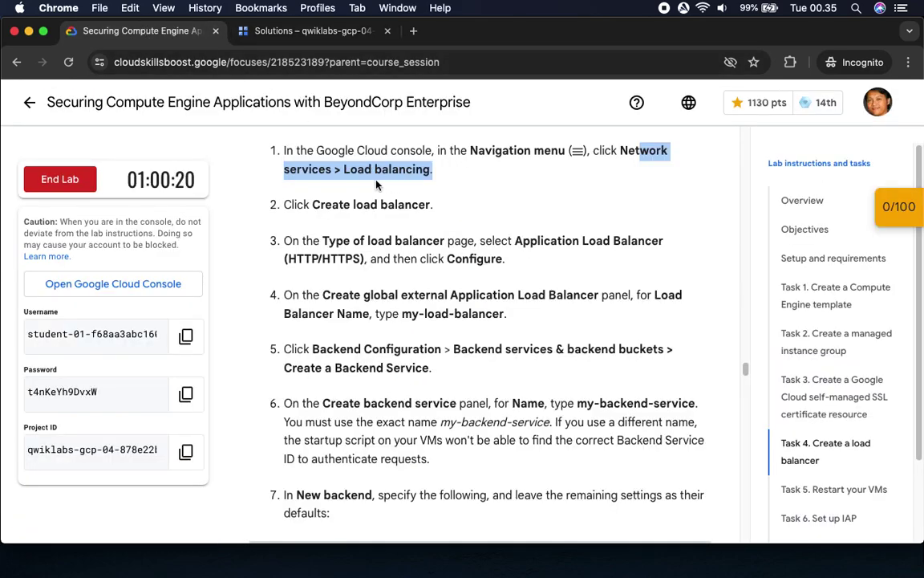
left_click(329, 32)
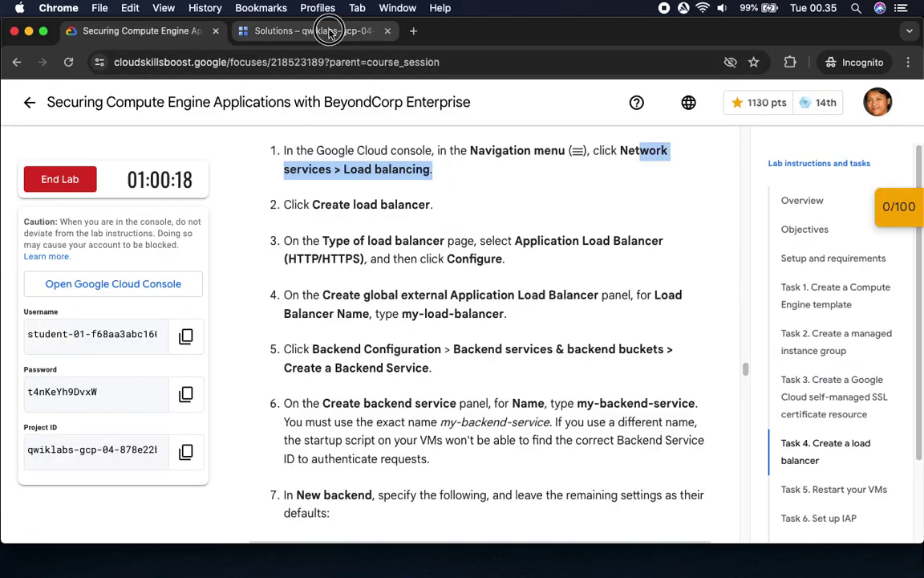
left_click(472, 218)
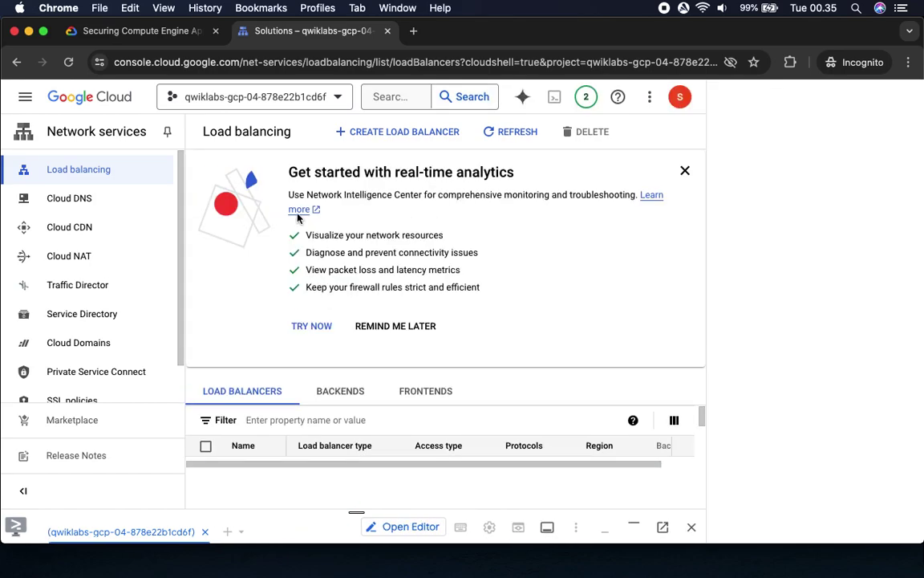
Step: Dismiss the real-time analytics promotion and close the Learn tutorial beside the Load balancing page
scroll(124, 259, "down", 1)
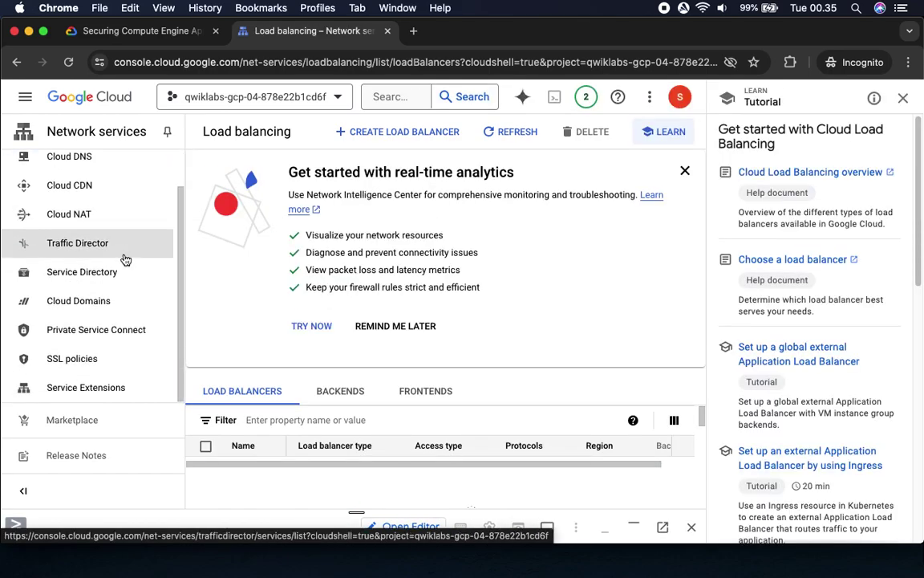
scroll(124, 259, "up", 1)
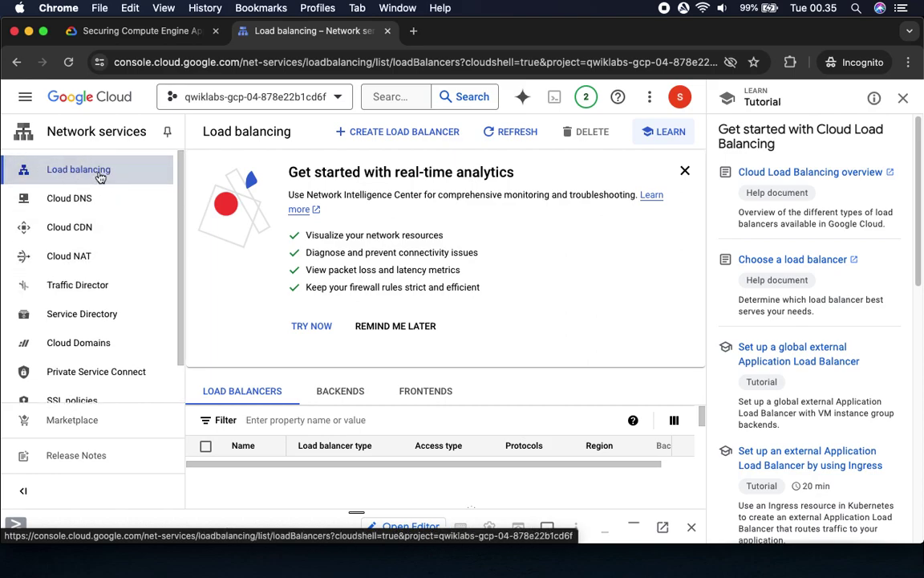
left_click(686, 172)
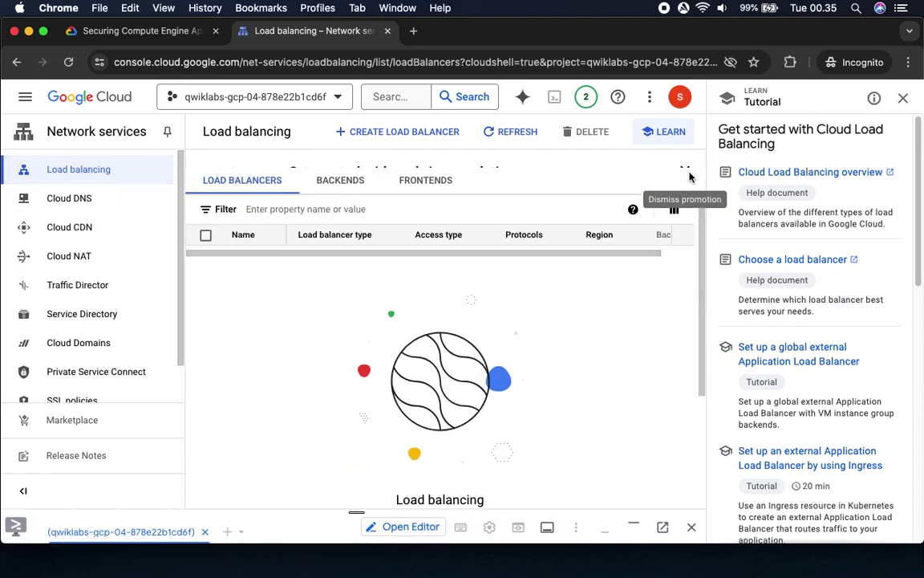
left_click(903, 97)
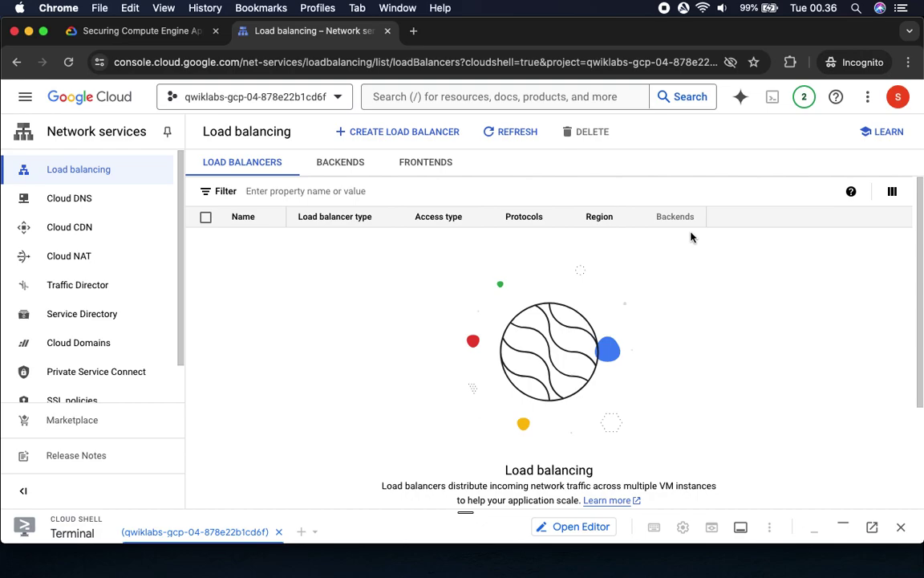
Step: Check the lab's Create load balancer instruction and start creating a load balancer in the console
left_click(116, 30)
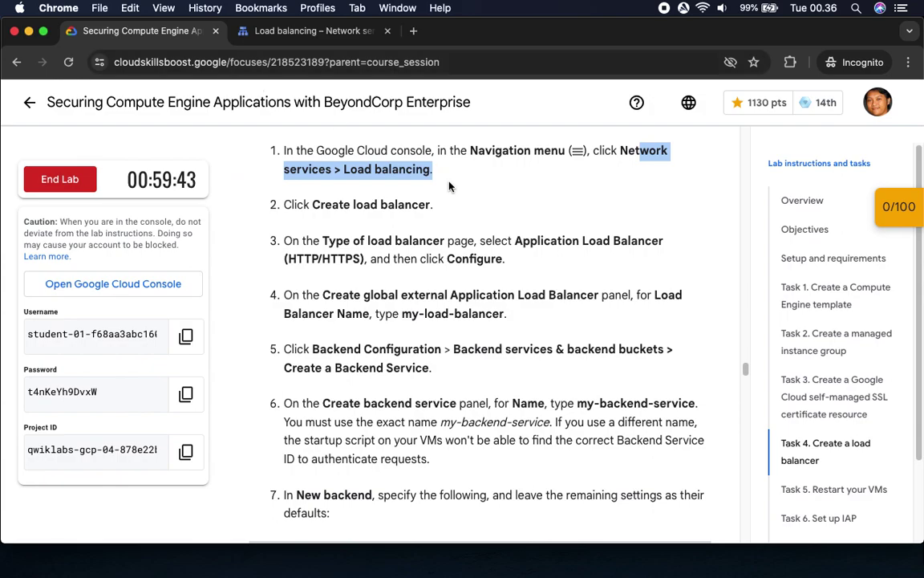
left_click_drag(311, 205, 453, 205)
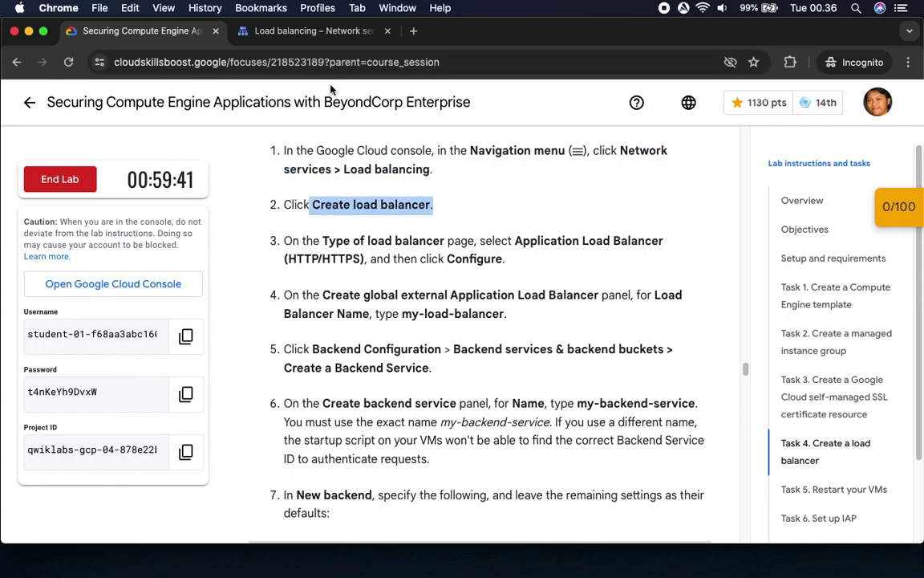
left_click(276, 31)
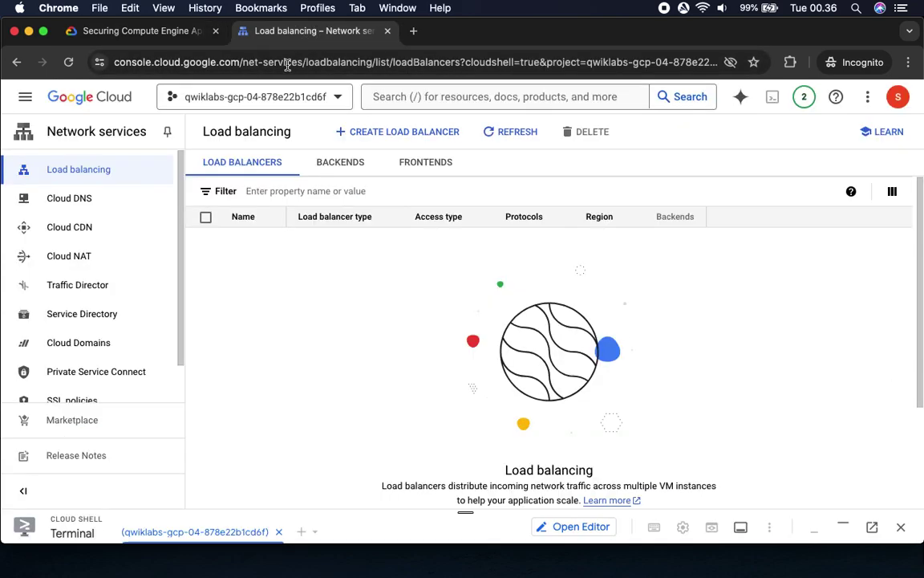
left_click(418, 140)
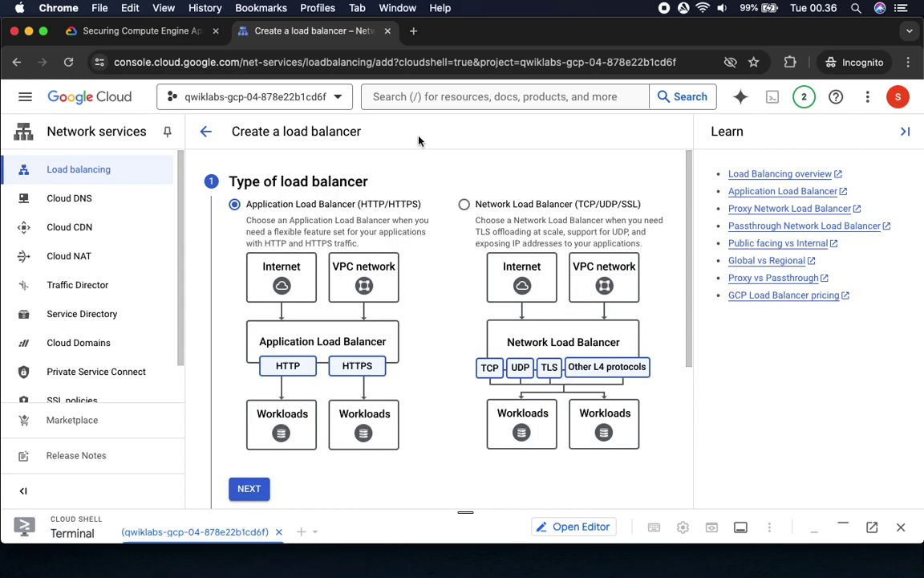
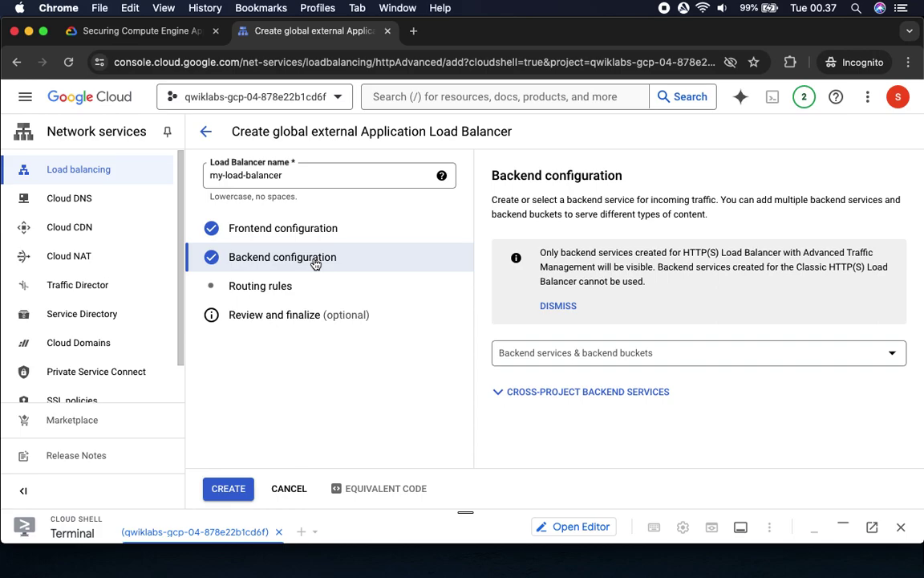
Step: Check the lab's backend instructions and open the form for a new backend service in my-load-balancer's backend configuration
left_click(120, 30)
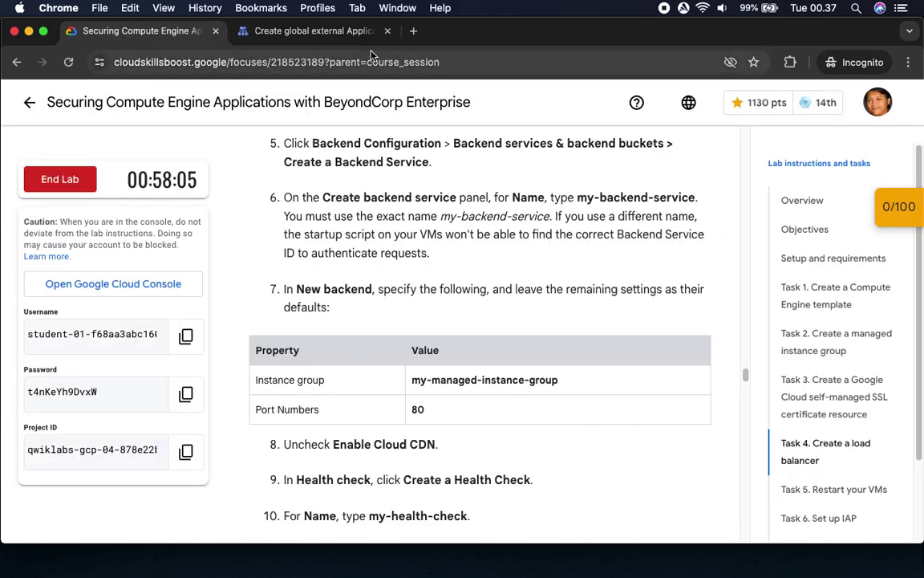
left_click(316, 32)
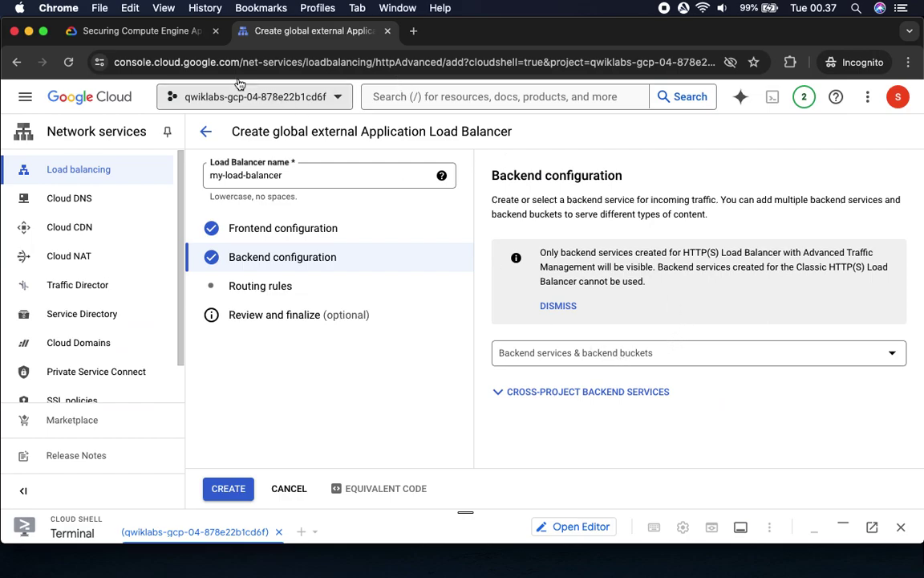
left_click(181, 32)
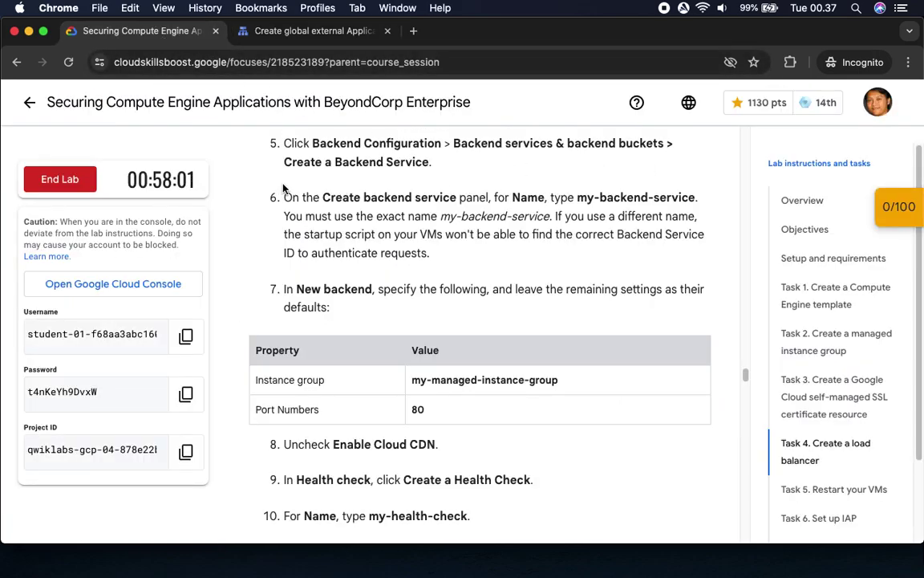
left_click(284, 37)
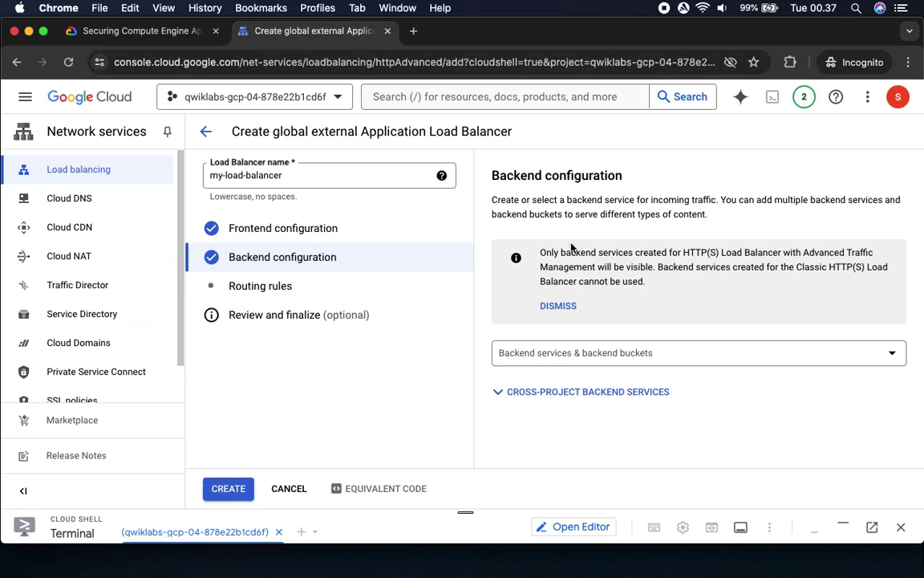
left_click(635, 355)
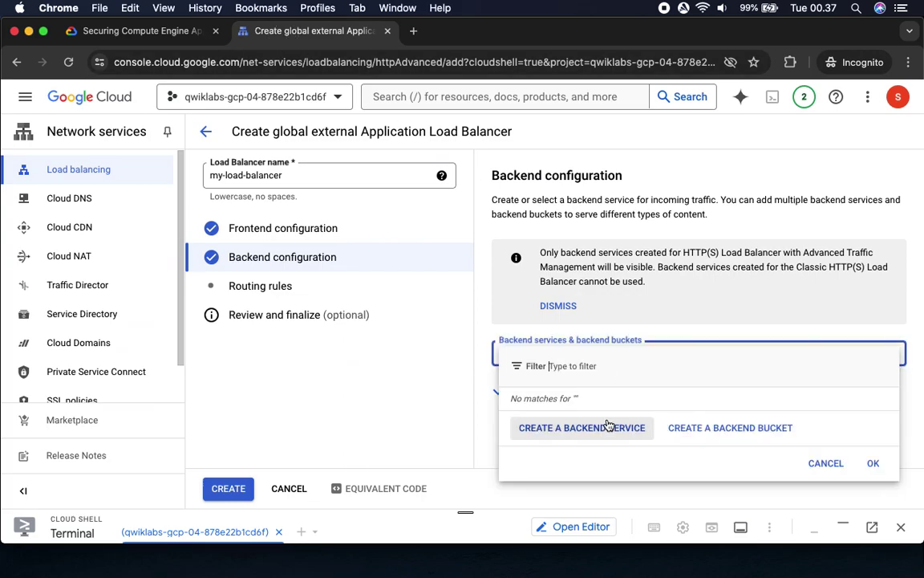
left_click(143, 32)
left_click(258, 37)
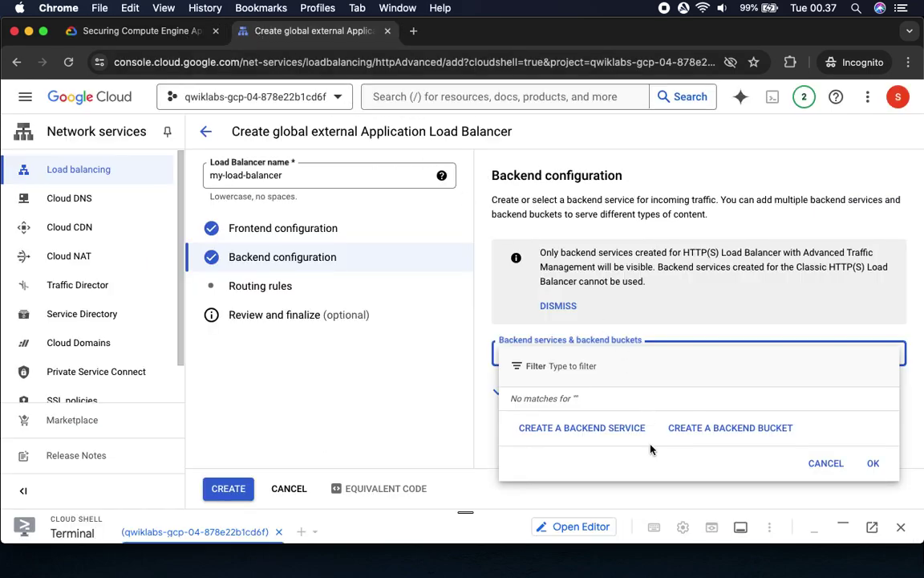
left_click(606, 429)
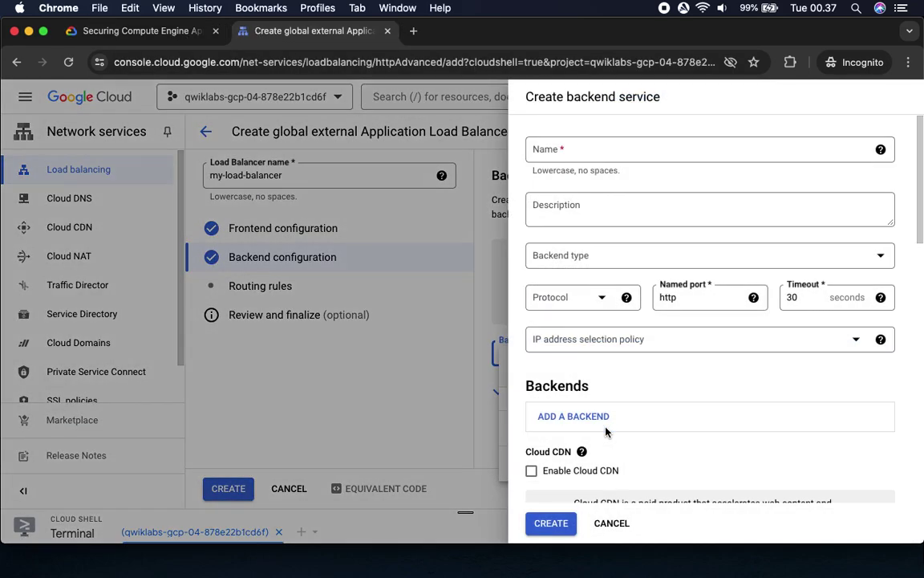
Step: Copy the backend service name from the lab's instructions and name the new backend service my-backend-service
left_click(158, 35)
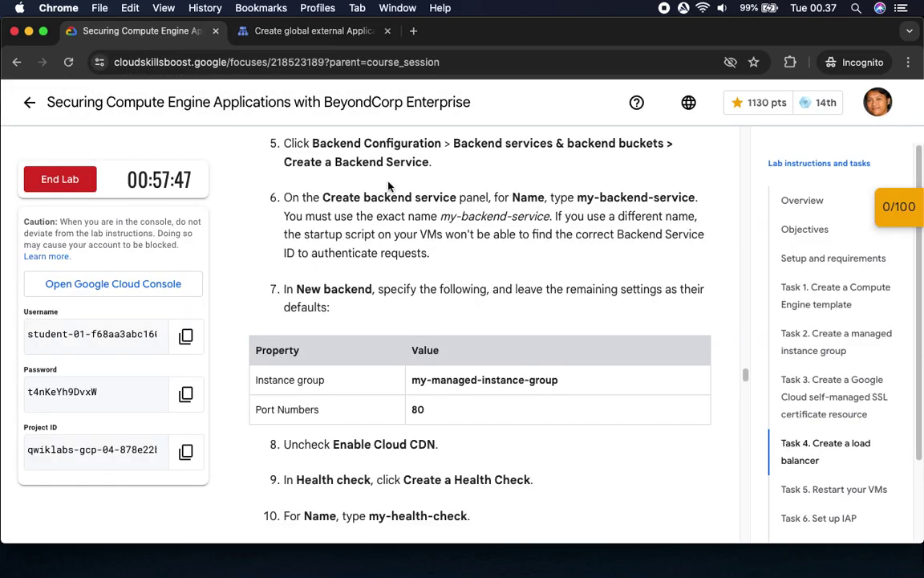
scroll(413, 248, "down", 2)
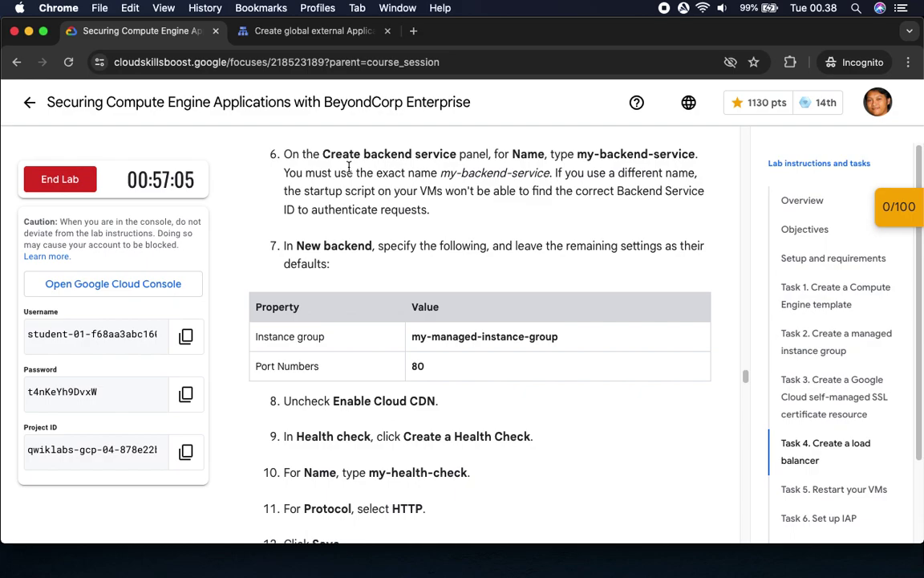
left_click(294, 33)
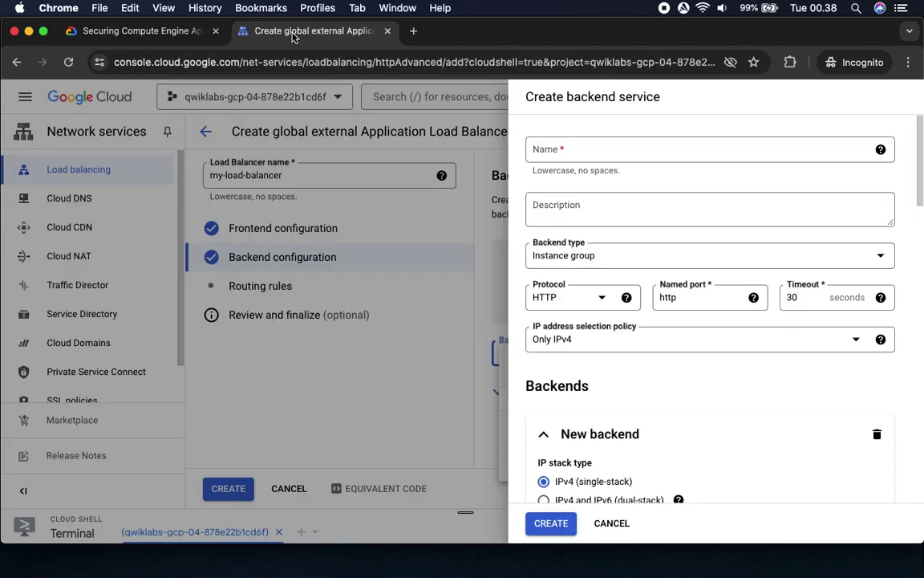
left_click(129, 33)
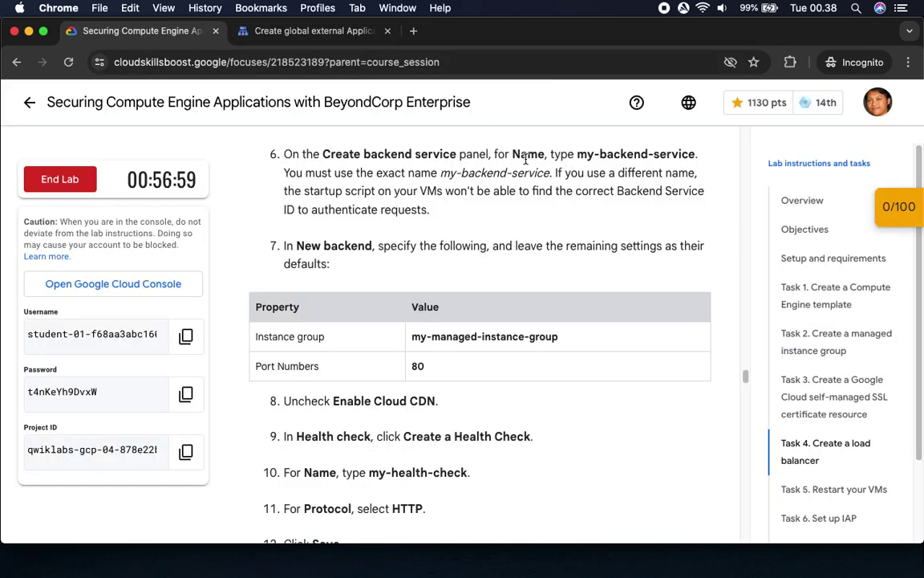
left_click_drag(578, 155, 696, 154)
key("super+c")
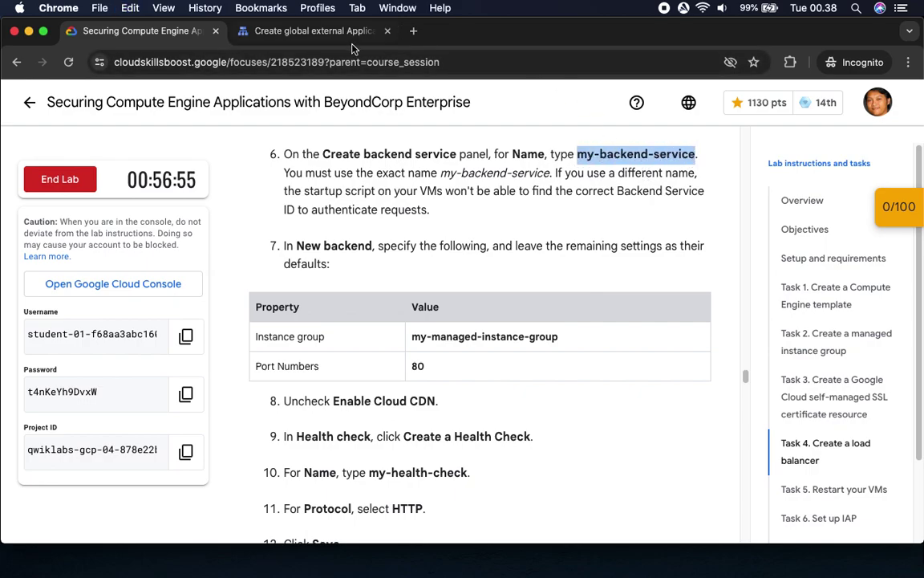
left_click(309, 32)
left_click(590, 152)
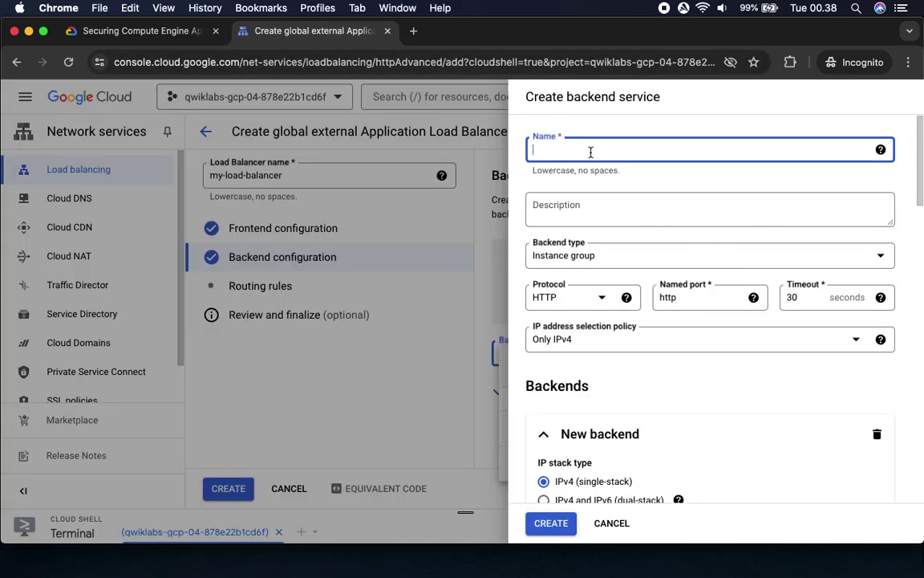
key("super+v")
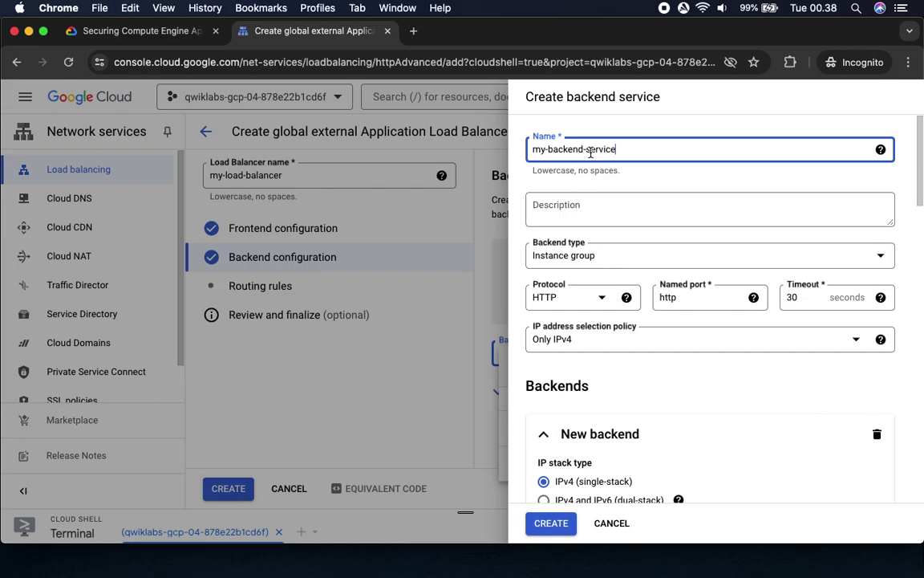
Step: Check the lab's New backend settings and choose my-managed-instance-group as the new backend's instance group
left_click(163, 32)
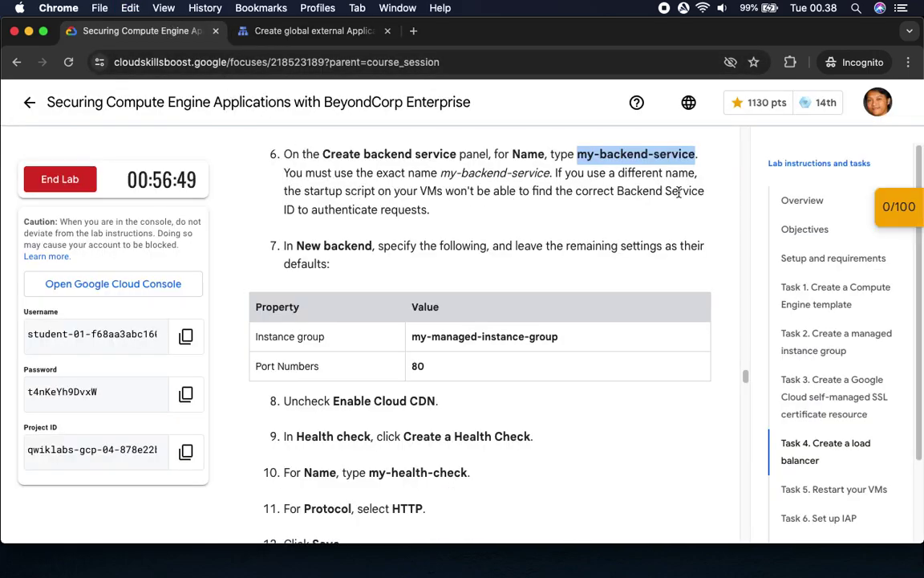
left_click_drag(285, 247, 473, 249)
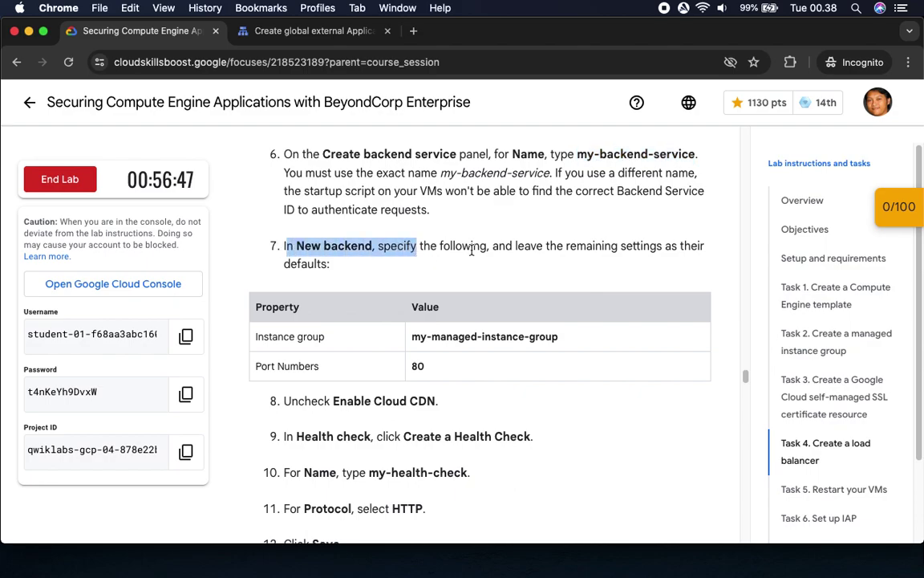
left_click(258, 32)
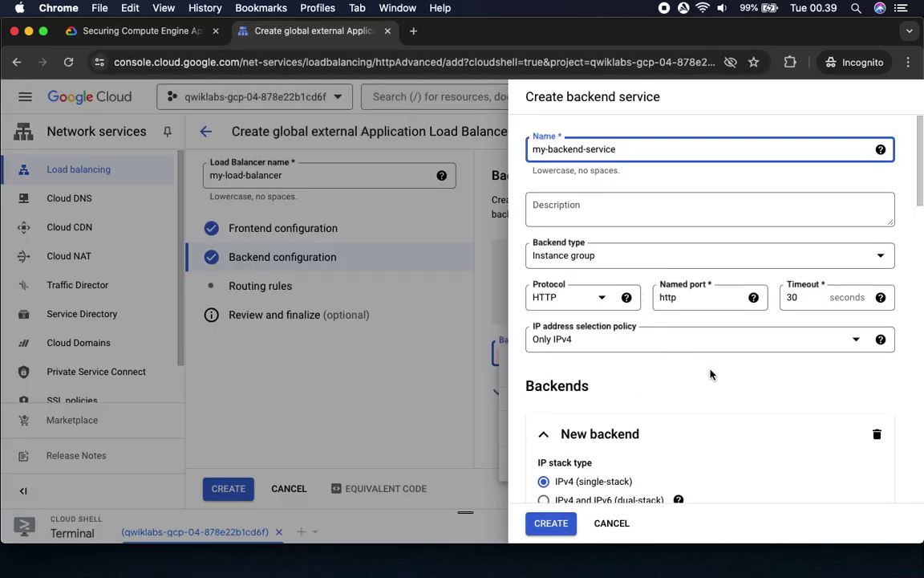
scroll(712, 375, "down", 5)
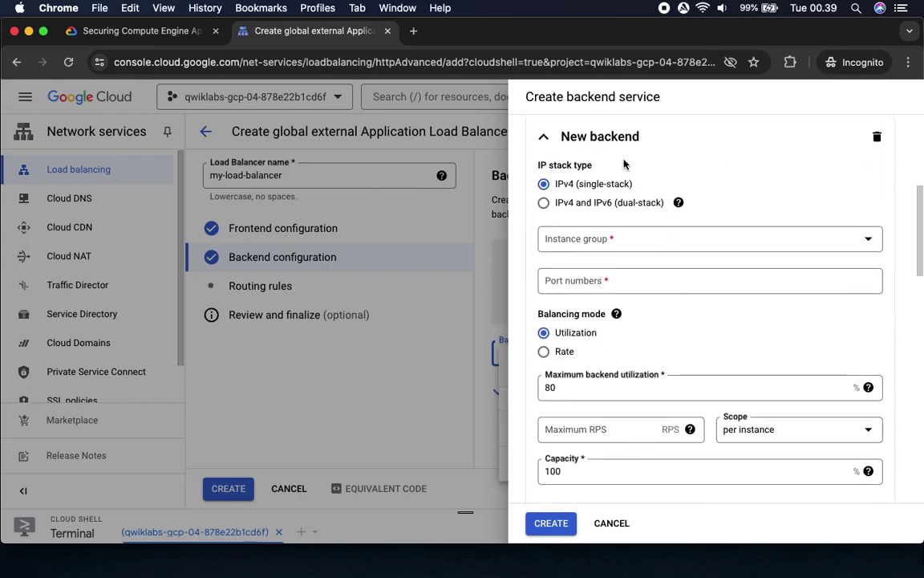
left_click(147, 32)
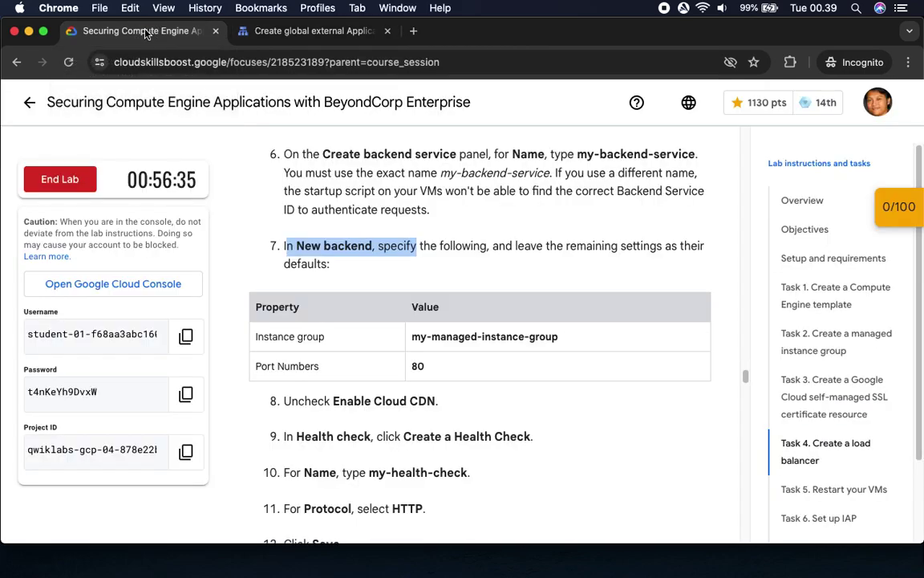
left_click_drag(413, 337, 593, 341)
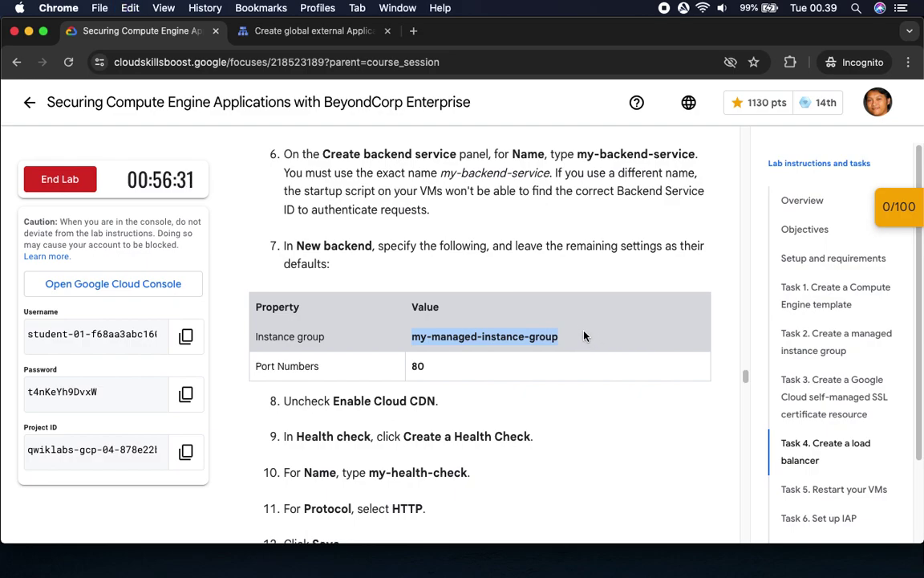
left_click(313, 31)
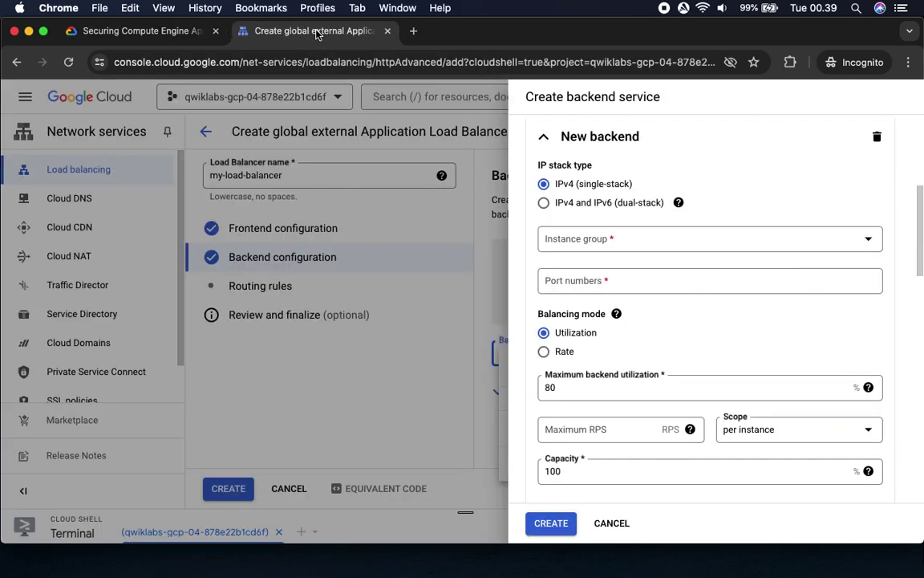
left_click(606, 239)
left_click(589, 296)
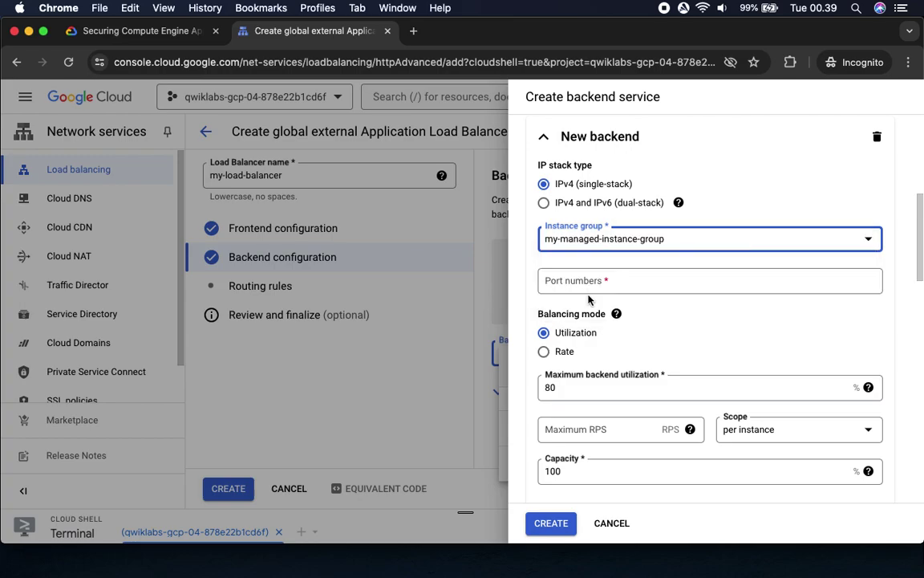
Step: Check the lab's port value and set the new backend's port number to 80
left_click(145, 31)
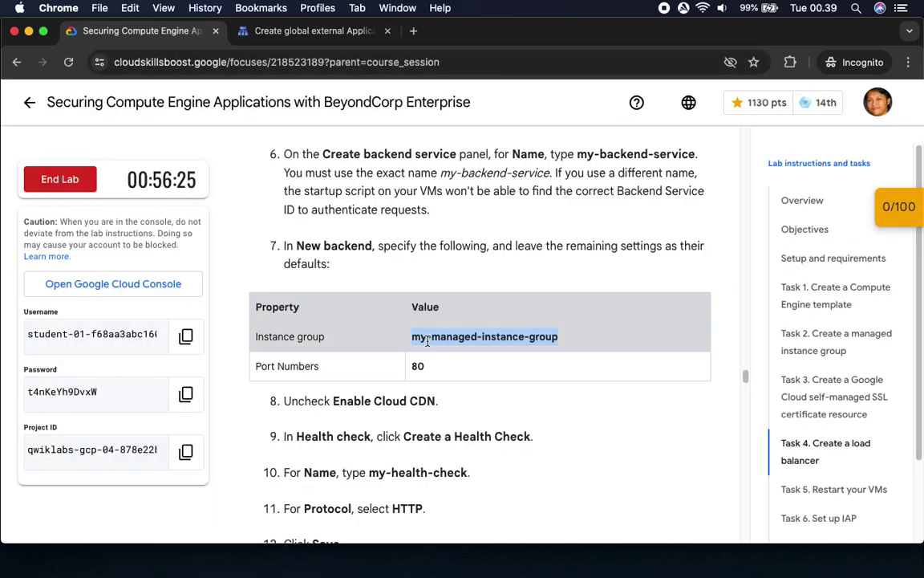
left_click(292, 31)
left_click(619, 282)
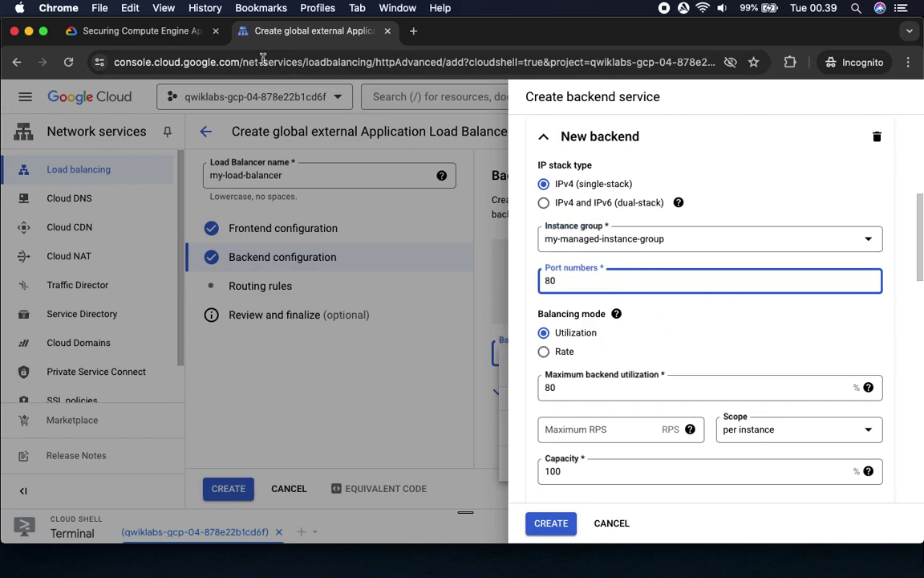
Step: Check the lab's Cloud CDN instruction and disable Cloud CDN for the backend service
left_click(148, 30)
scroll(586, 352, "down", 5)
scroll(586, 353, "down", 2)
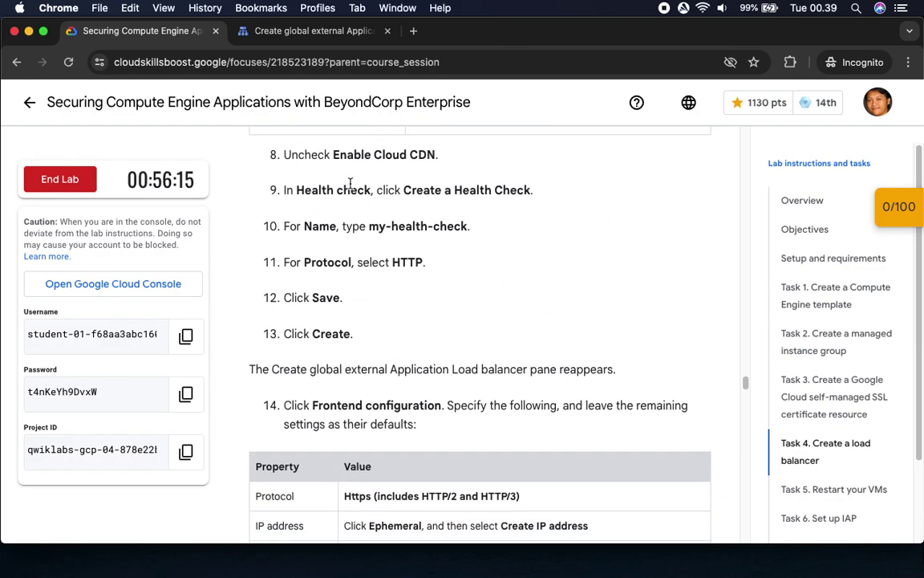
left_click(320, 30)
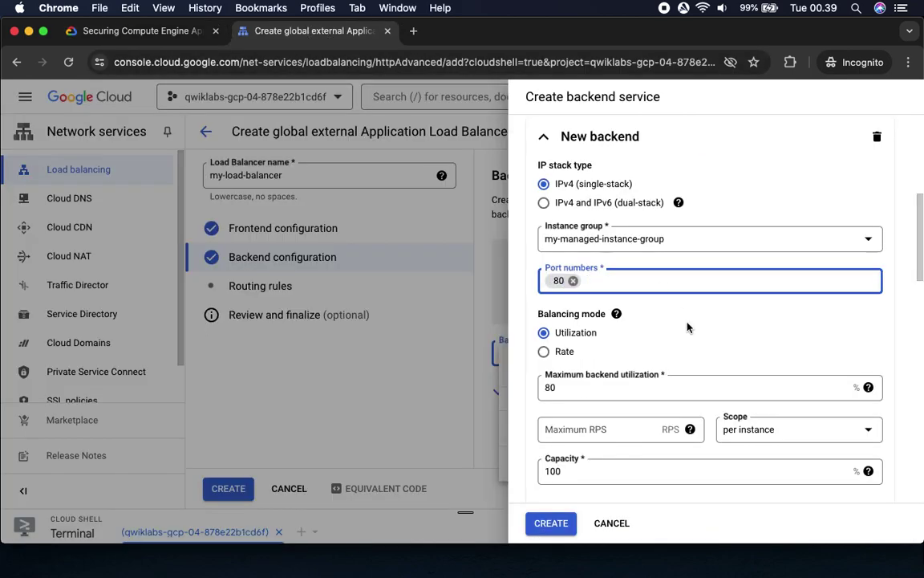
scroll(720, 349, "down", 5)
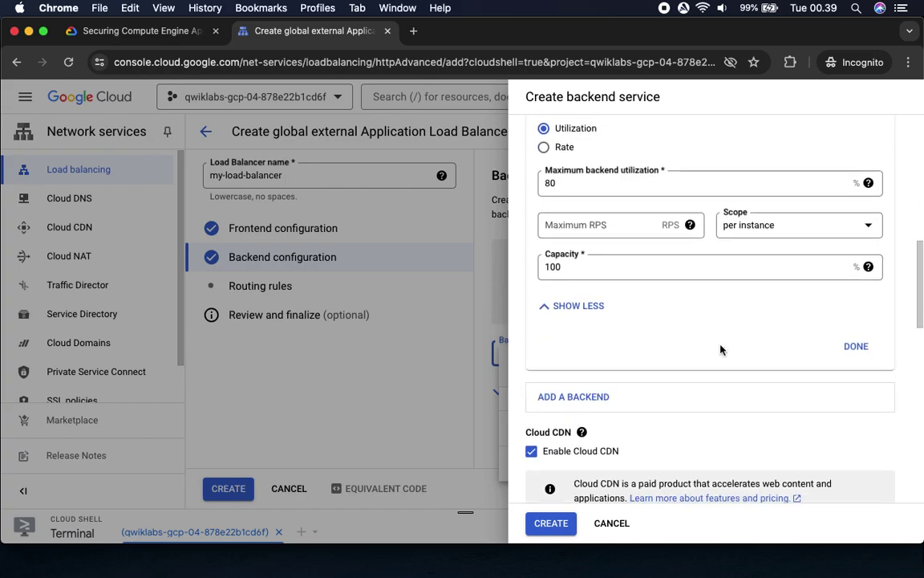
scroll(720, 350, "down", 5)
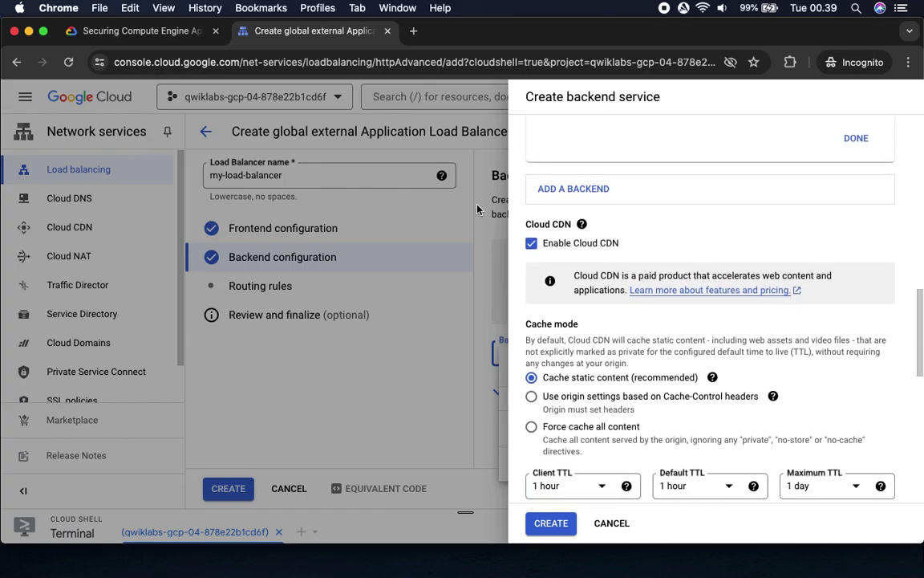
left_click(158, 32)
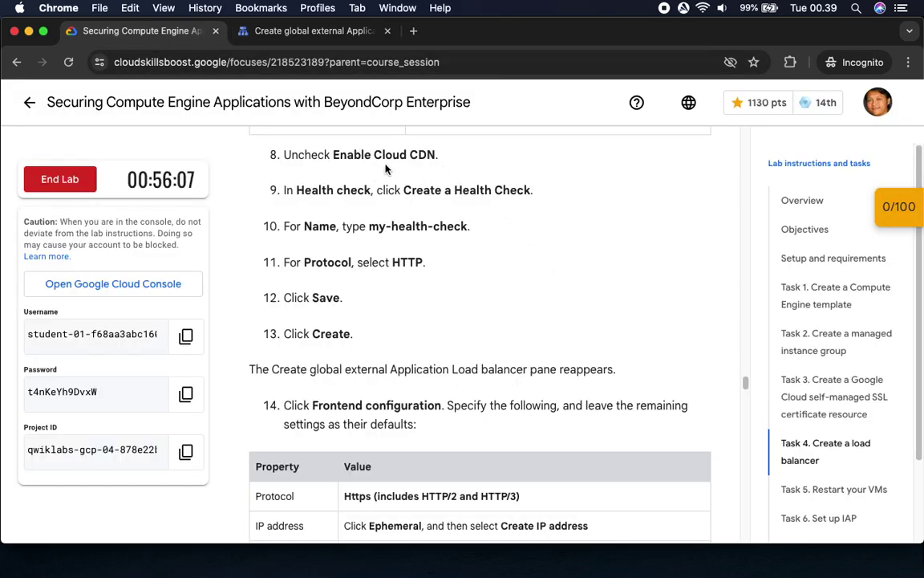
left_click(301, 30)
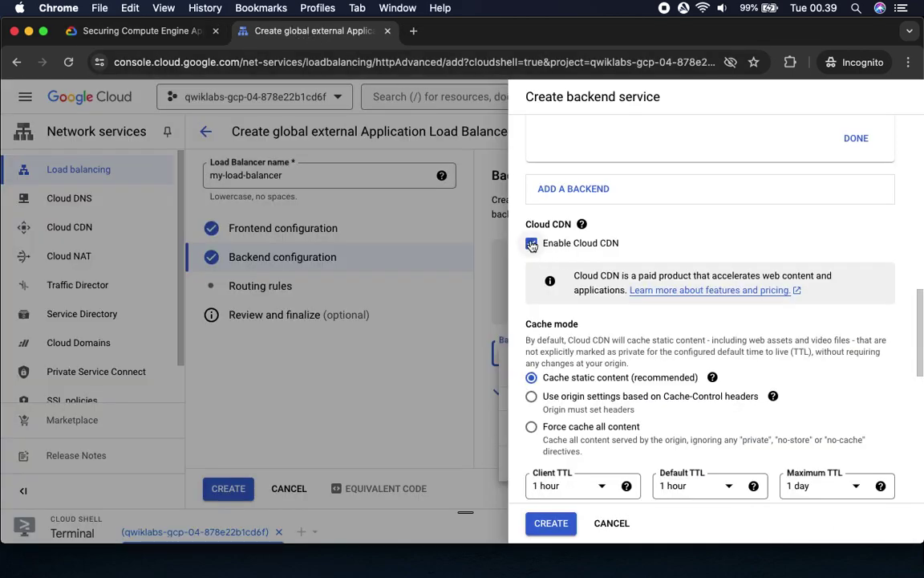
left_click(531, 244)
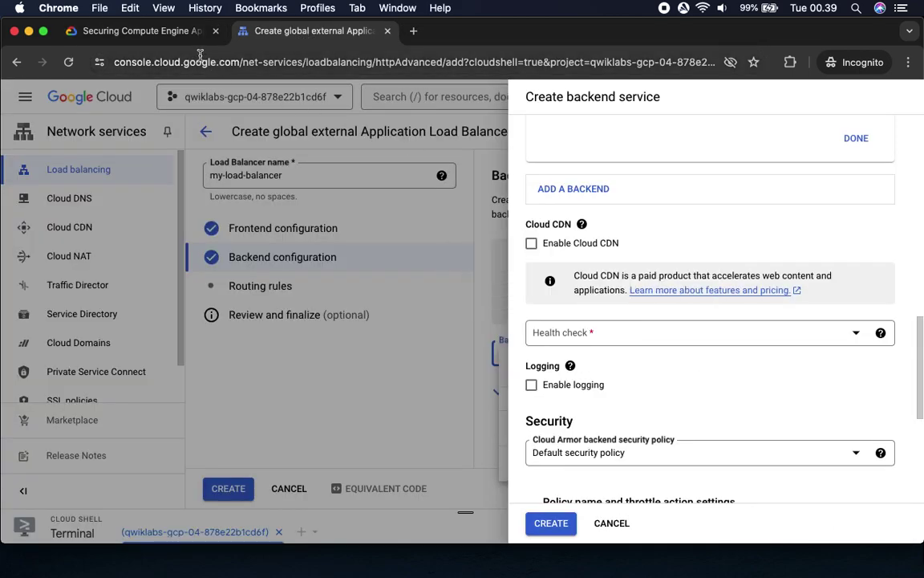
Step: Check the lab's health check instruction and open the form for a new health check from the backend service
left_click(141, 32)
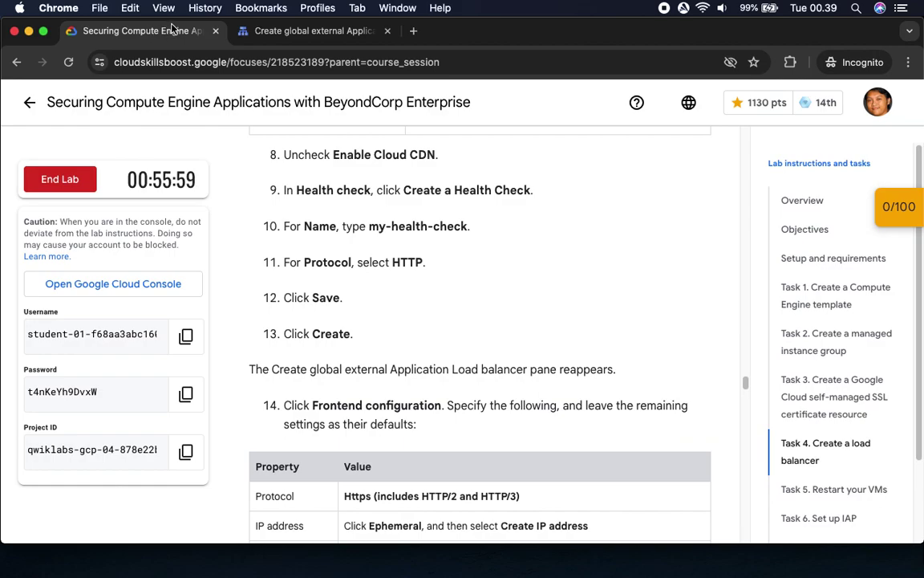
left_click(272, 31)
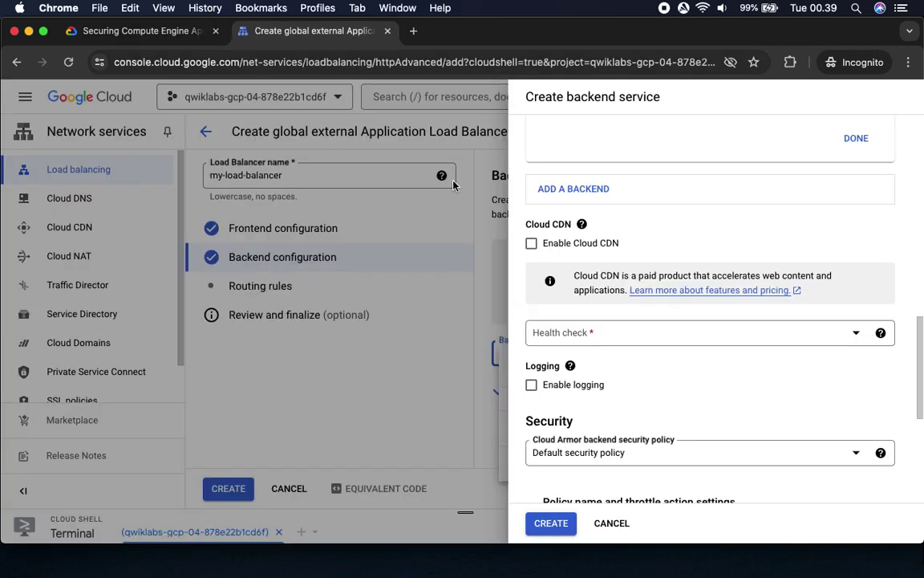
left_click(596, 342)
left_click(598, 406)
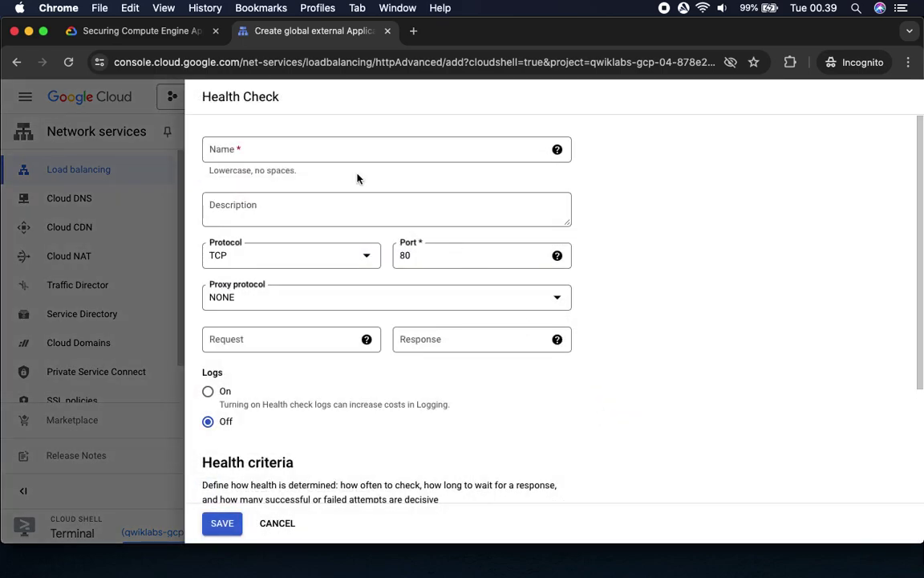
Step: Copy the health check name from the lab's instructions and name the new health check my-health-check
left_click(142, 32)
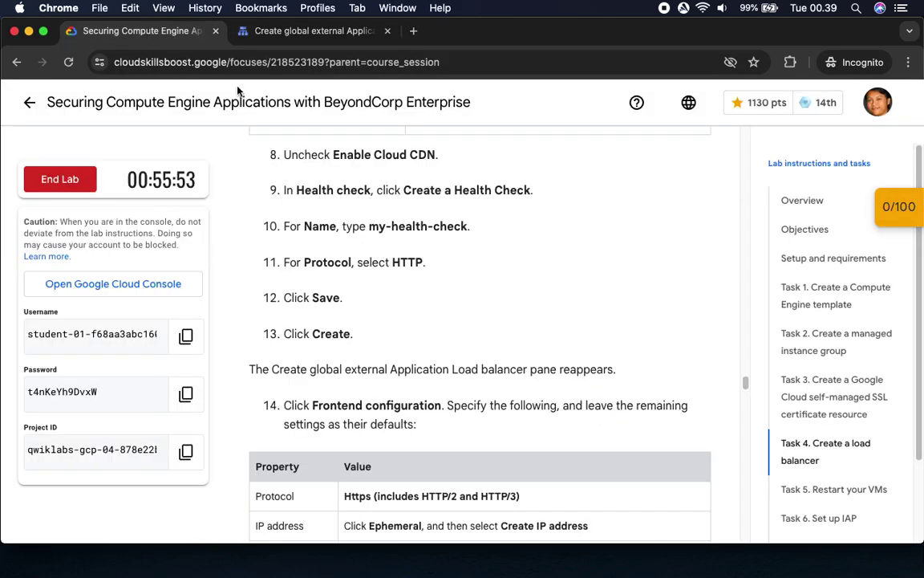
scroll(499, 288, "down", 1)
scroll(500, 287, "down", 2)
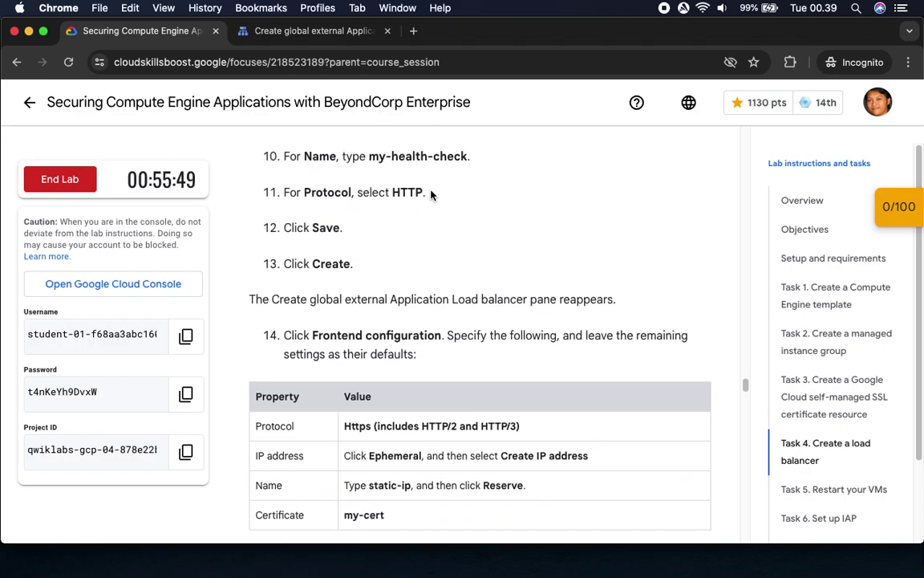
left_click_drag(370, 157, 468, 157)
key("super+c")
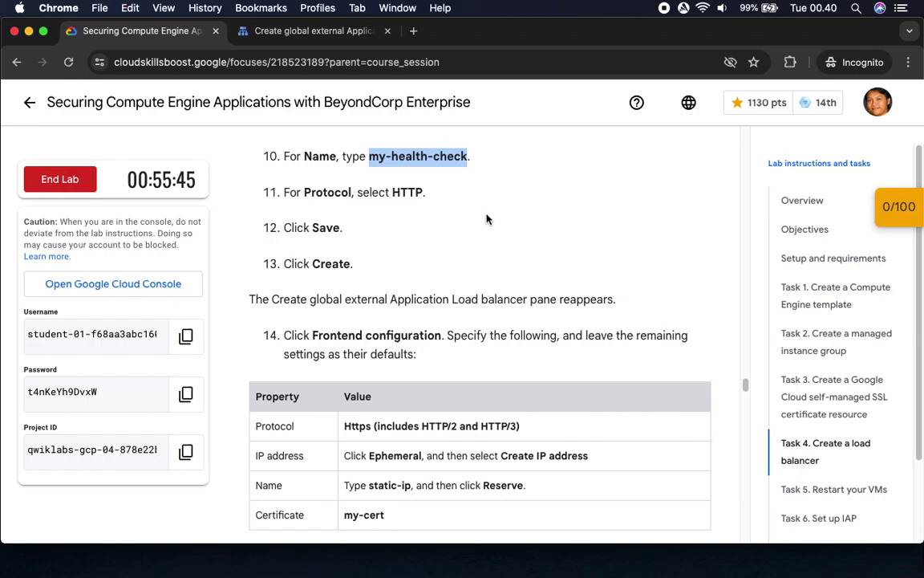
left_click(263, 29)
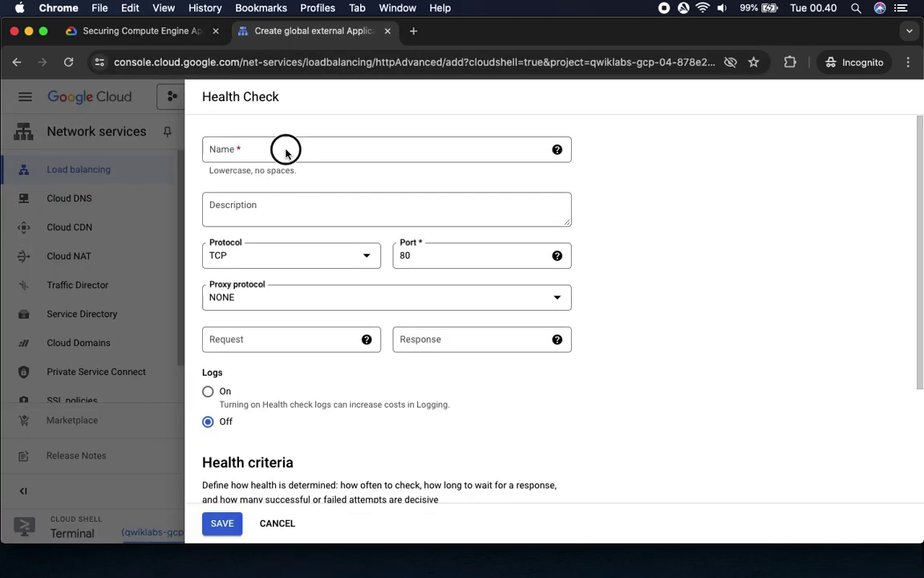
left_click(218, 151)
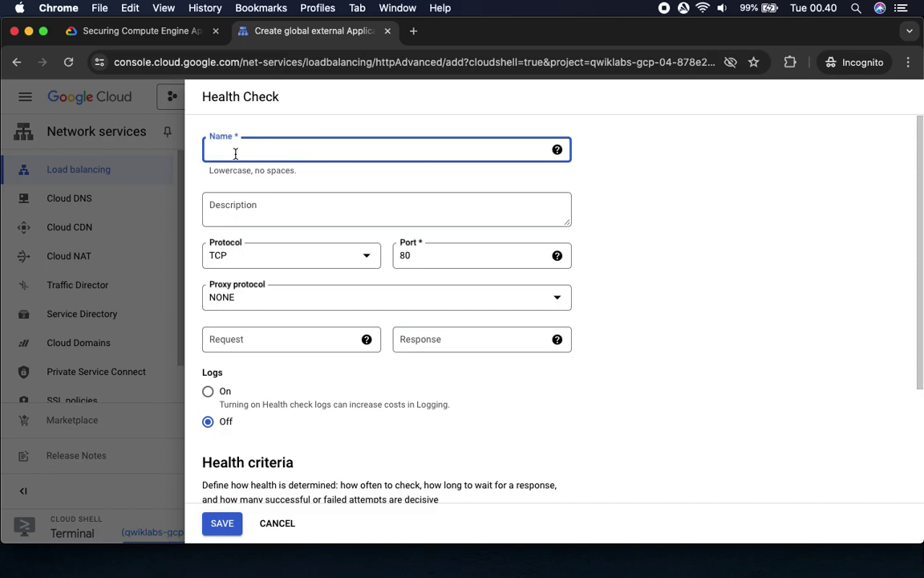
key("super+v")
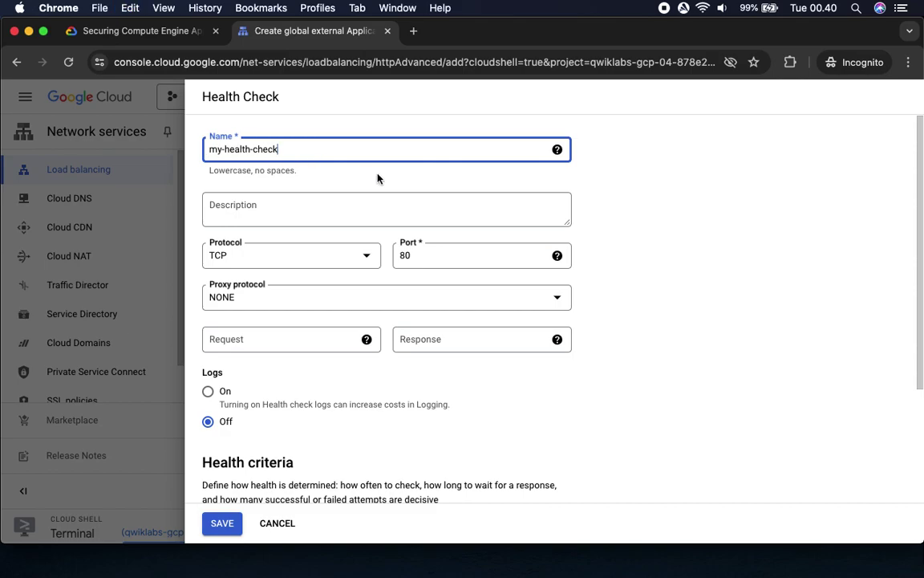
Step: Check the lab's protocol instruction and set the health check's protocol to HTTP
left_click(156, 30)
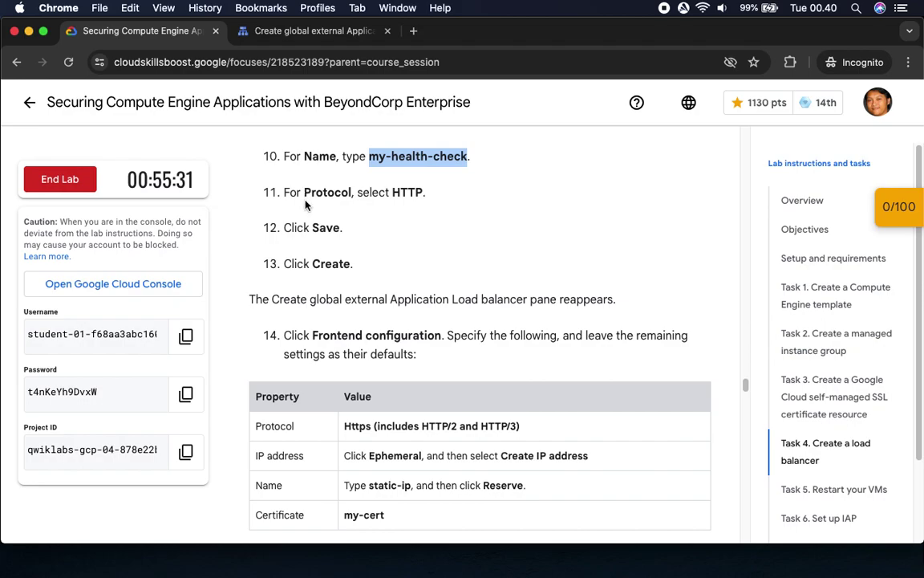
left_click(304, 35)
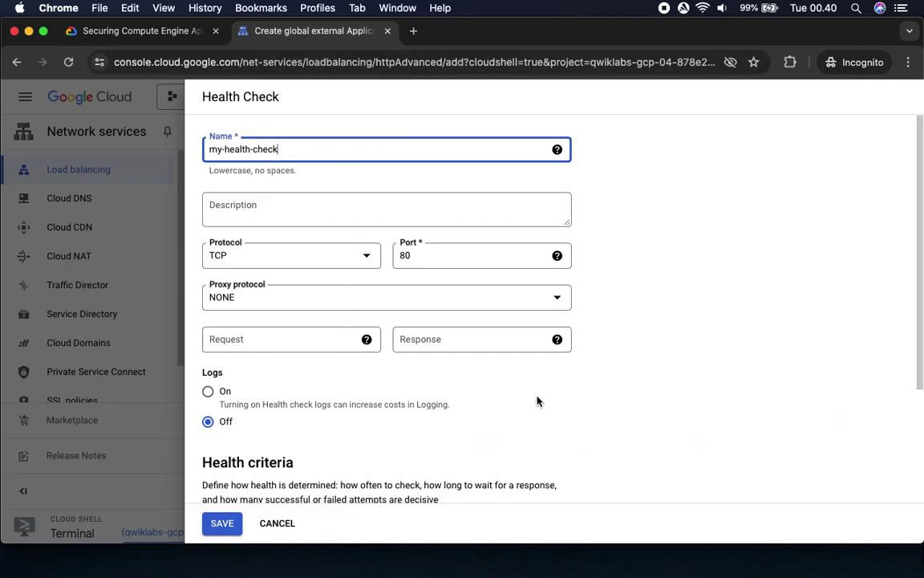
left_click(125, 32)
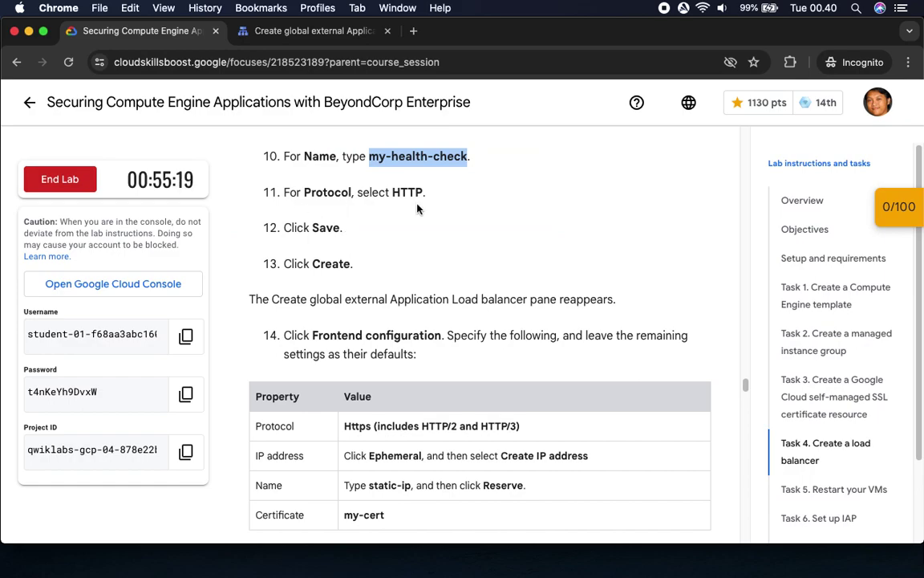
left_click(315, 32)
scroll(693, 324, "down", 3)
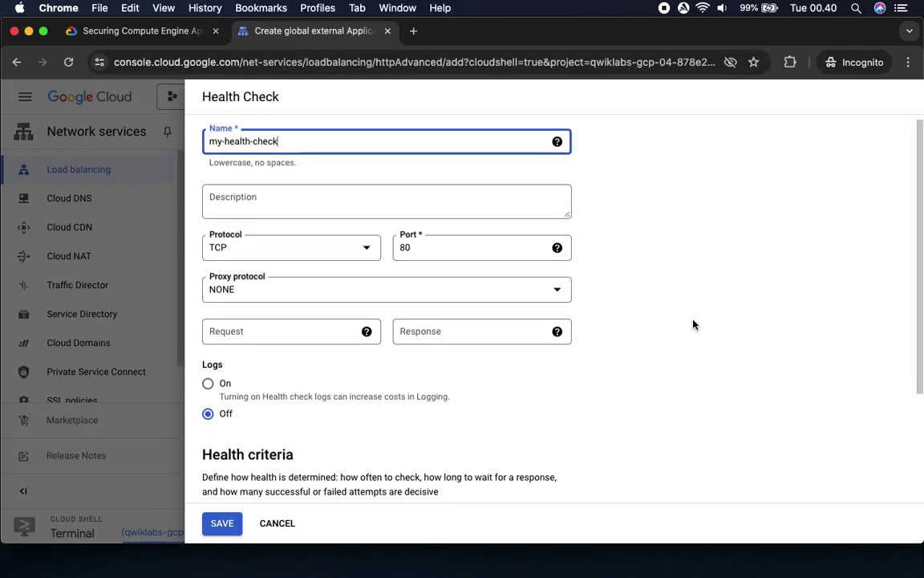
scroll(694, 324, "down", 1)
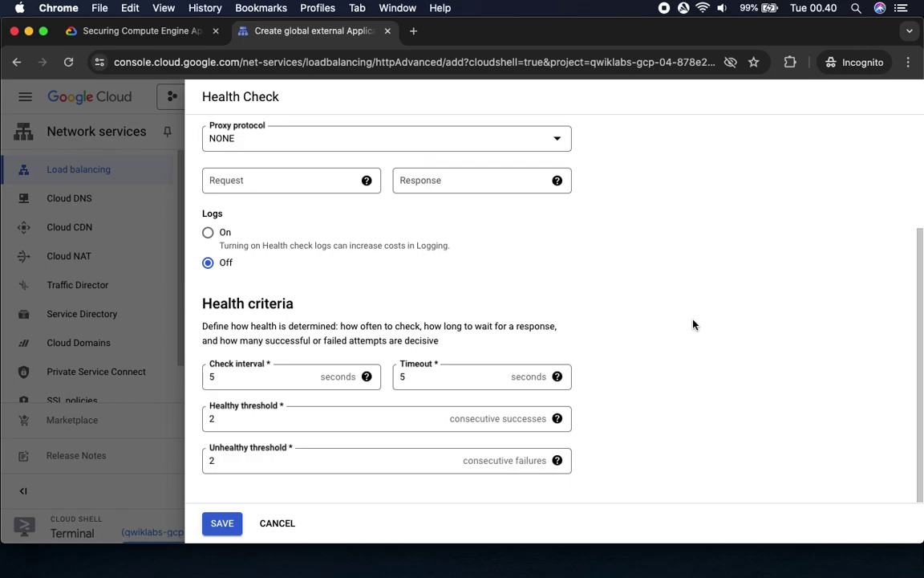
scroll(693, 324, "up", 4)
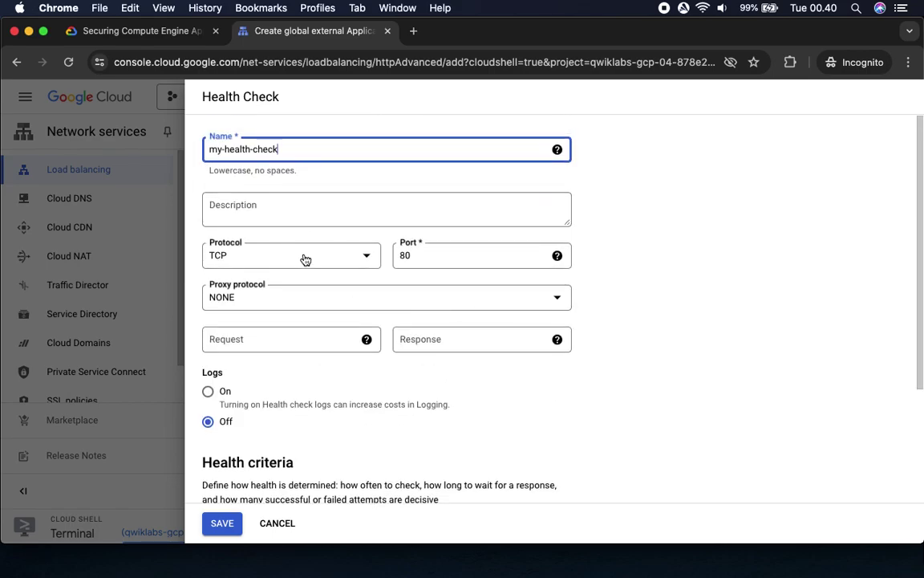
left_click(275, 255)
left_click(231, 265)
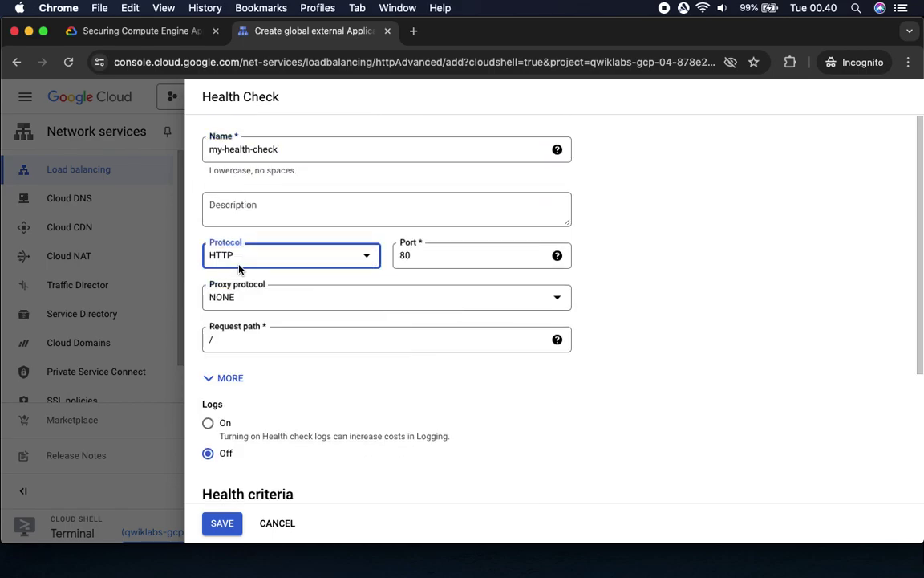
Step: Check the lab's save instruction, save my-health-check and create the backend service my-backend-service
left_click(137, 33)
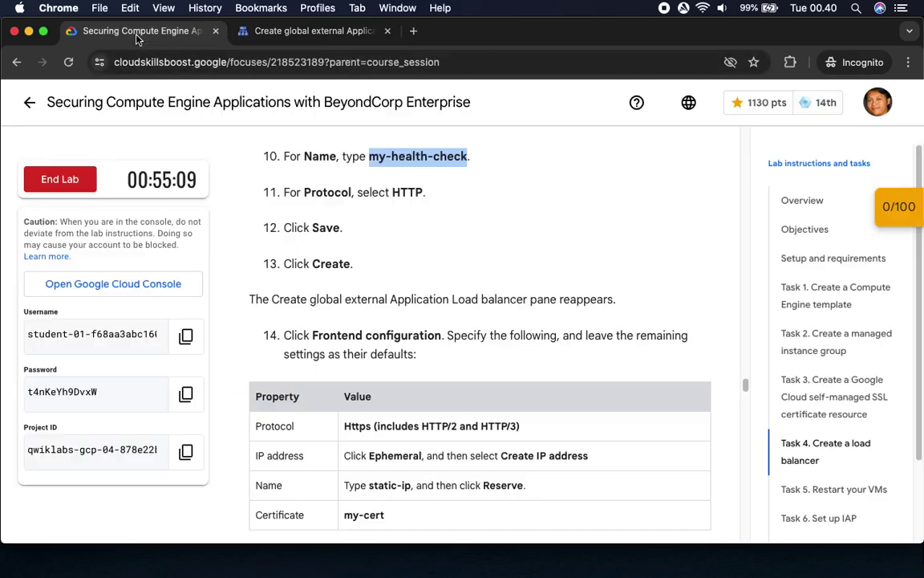
left_click_drag(292, 228, 398, 228)
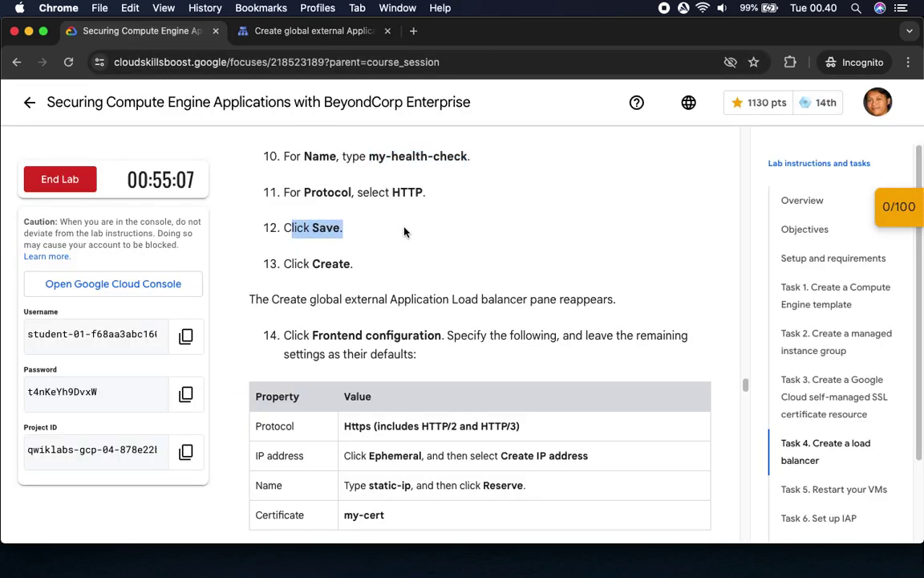
left_click(288, 35)
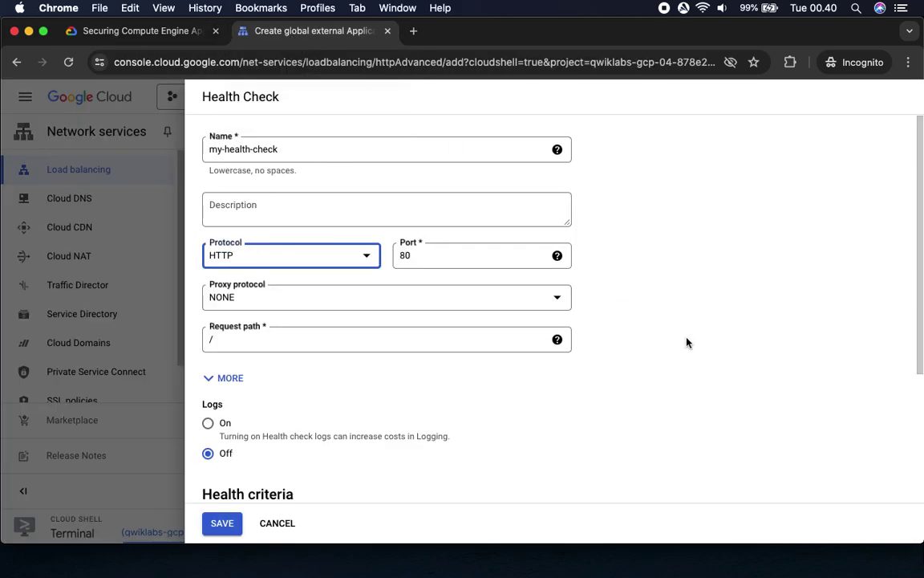
left_click(227, 523)
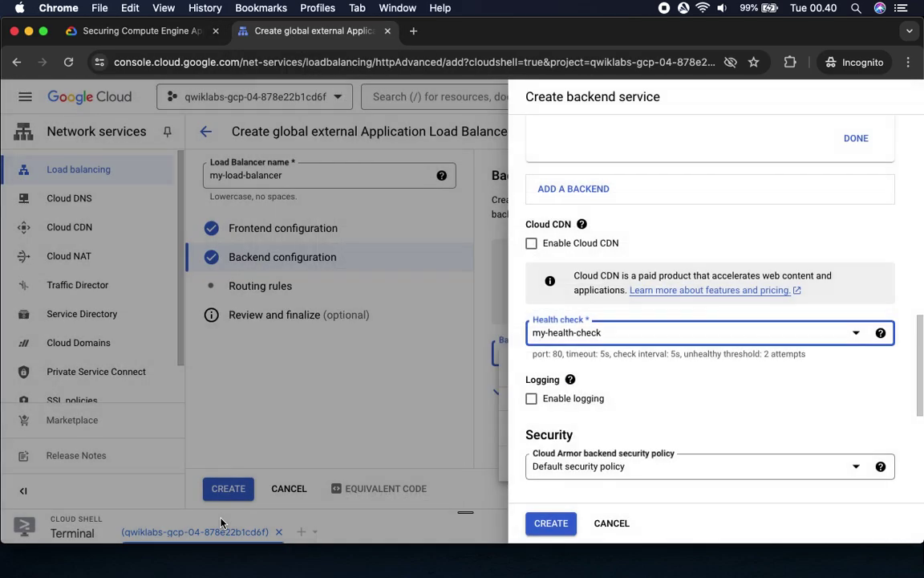
left_click(551, 524)
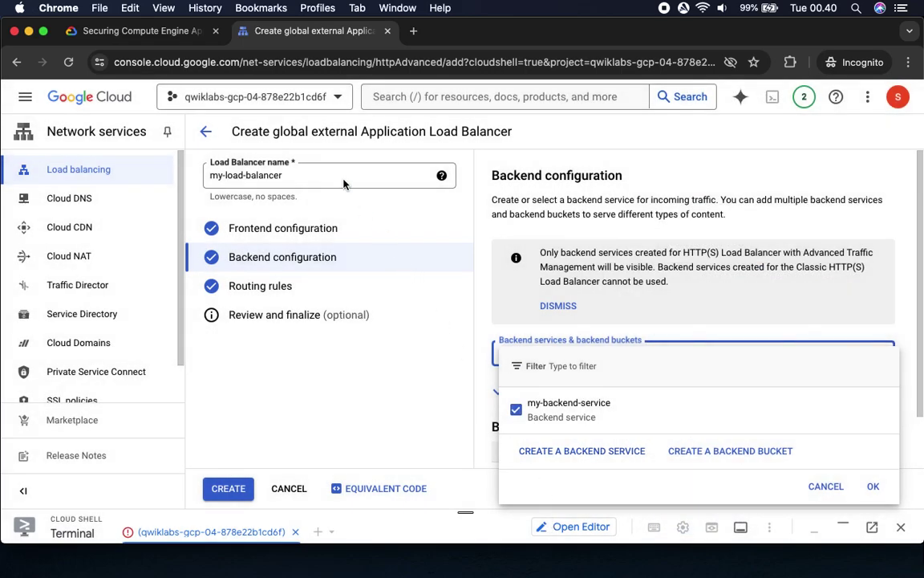
Step: Read the lab's next load balancer instructions and open the frontend configuration of my-load-balancer
left_click(134, 31)
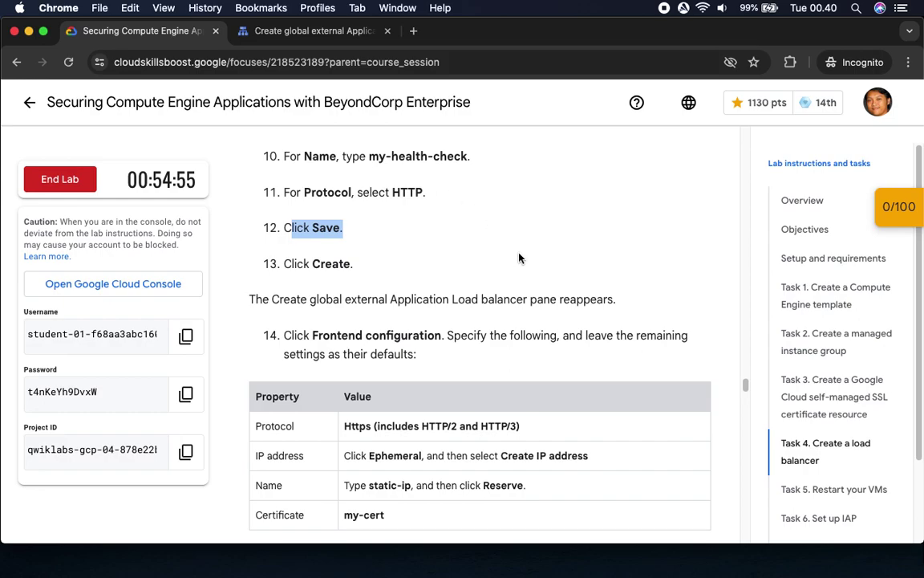
scroll(519, 256, "down", 3)
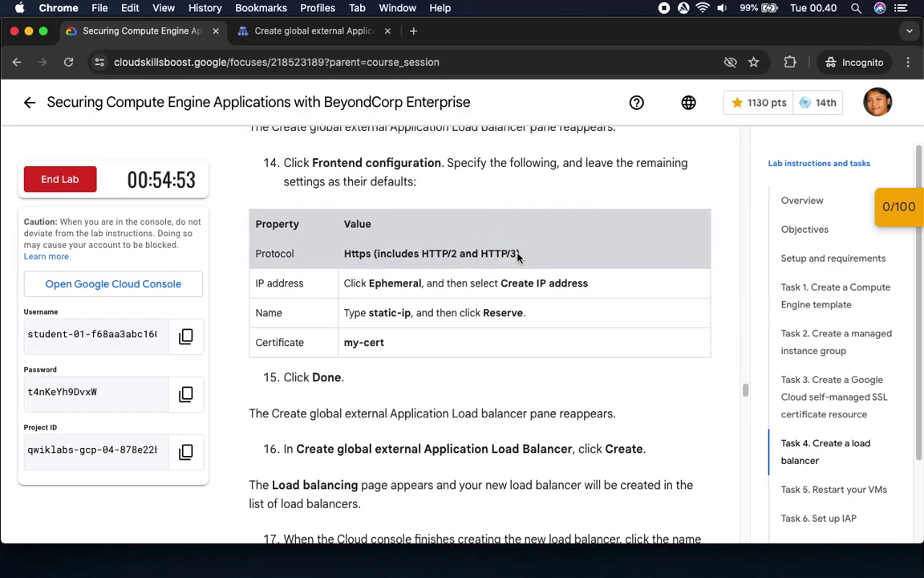
scroll(519, 255, "up", 1)
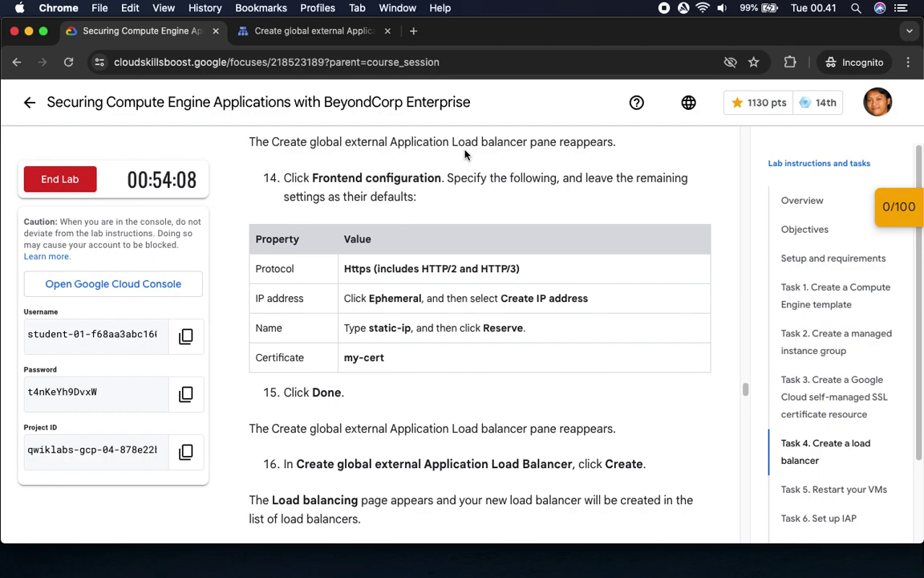
left_click_drag(312, 178, 450, 178)
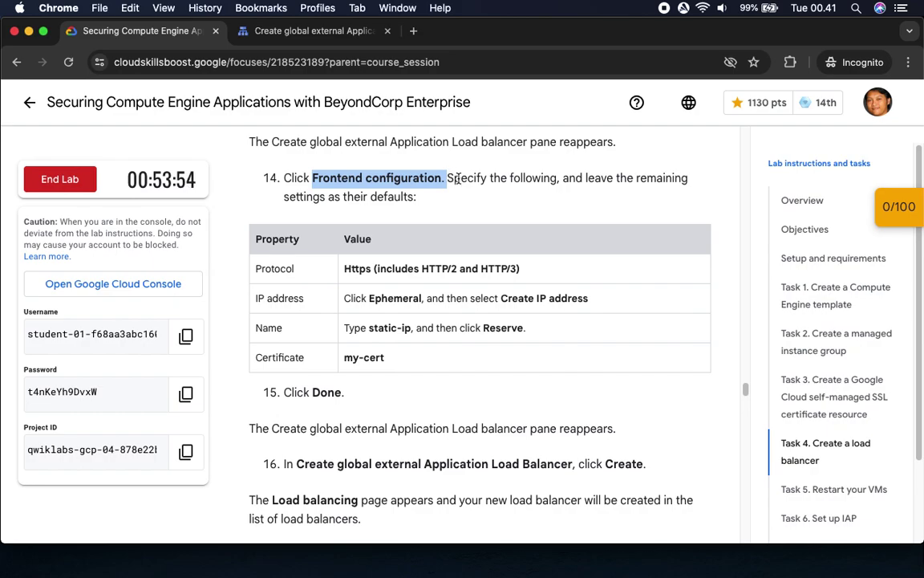
left_click(283, 32)
left_click(243, 228)
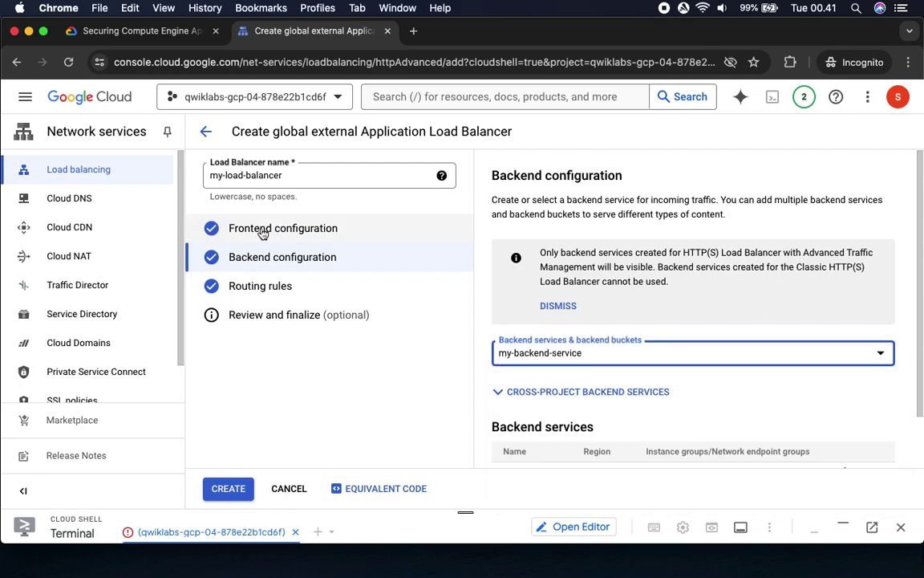
left_click(258, 231)
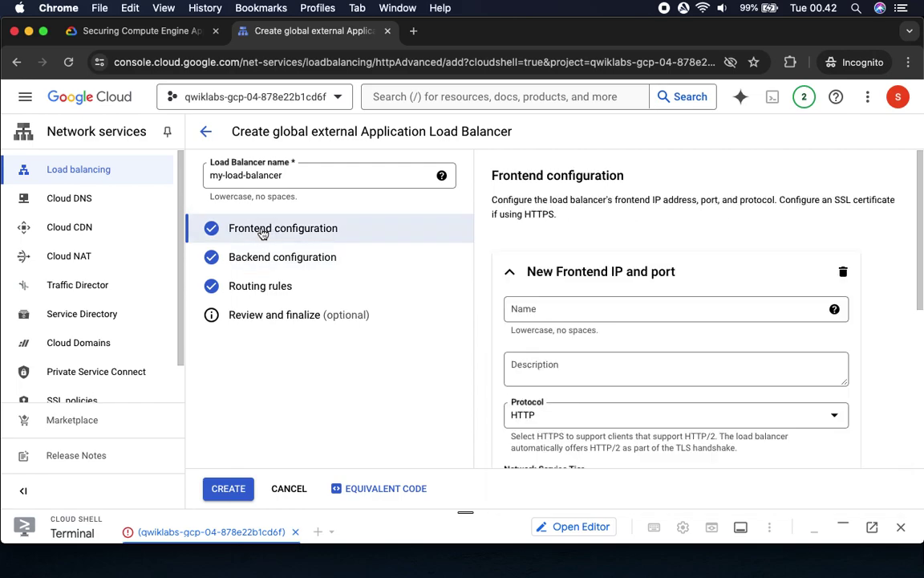
Step: Check the lab's frontend protocol value and set the new frontend's protocol to HTTPS (includes HTTP/2 and HTTP/3)
left_click(136, 30)
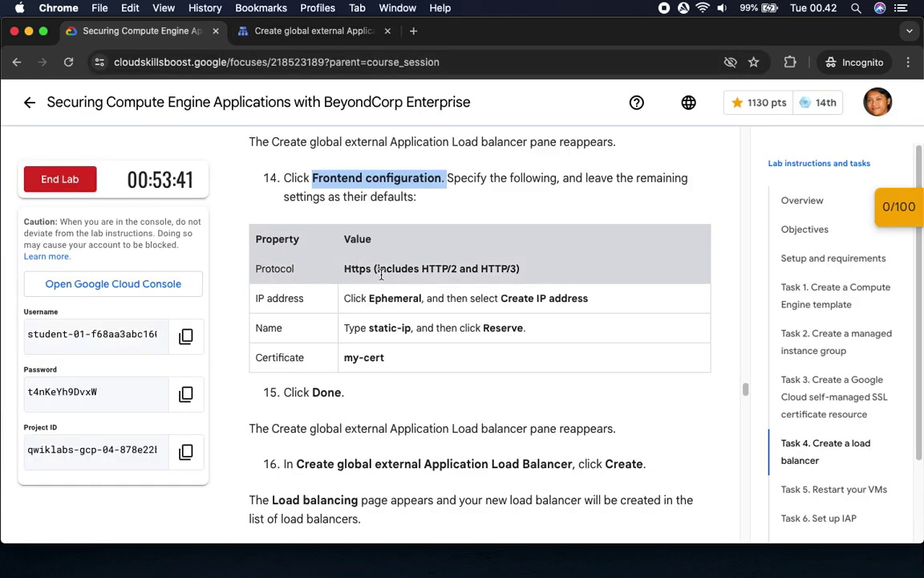
scroll(381, 272, "down", 2)
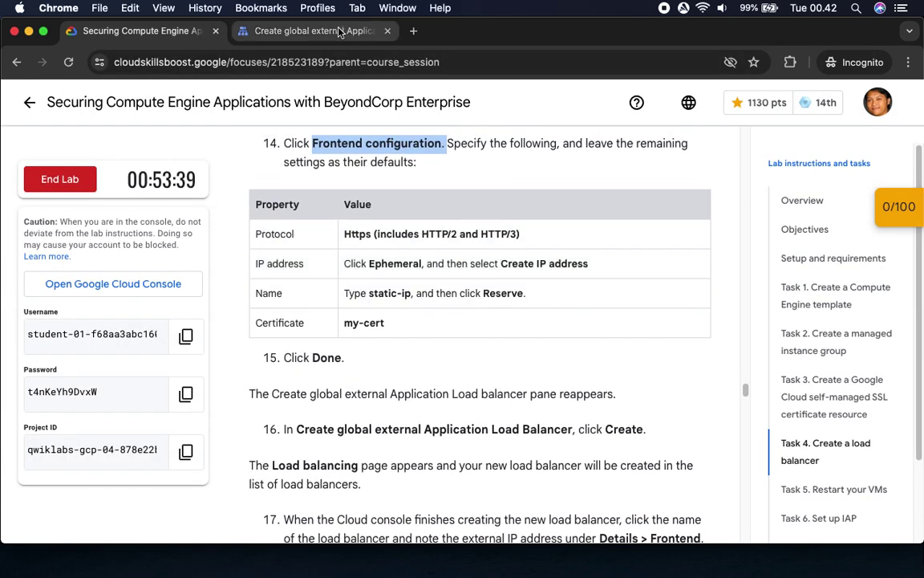
left_click(341, 32)
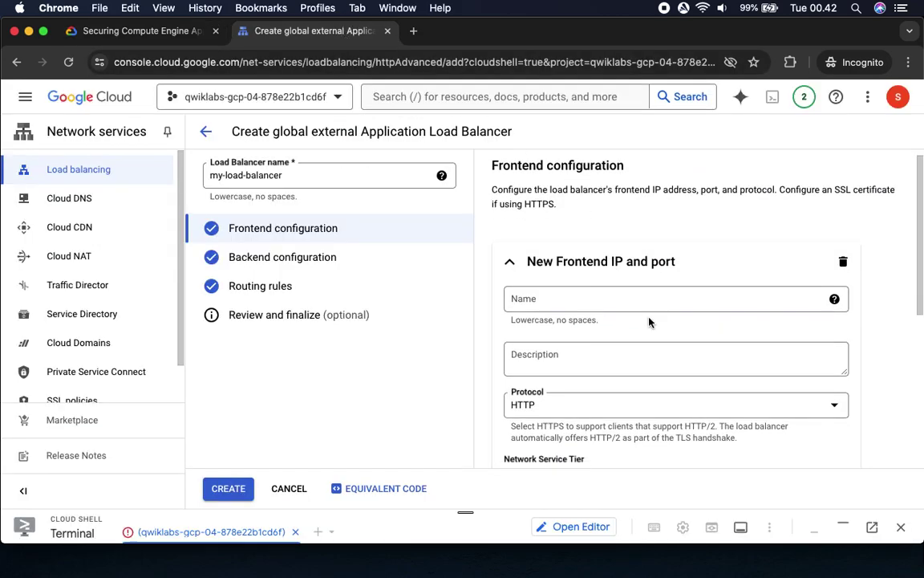
scroll(649, 322, "down", 2)
left_click(546, 351)
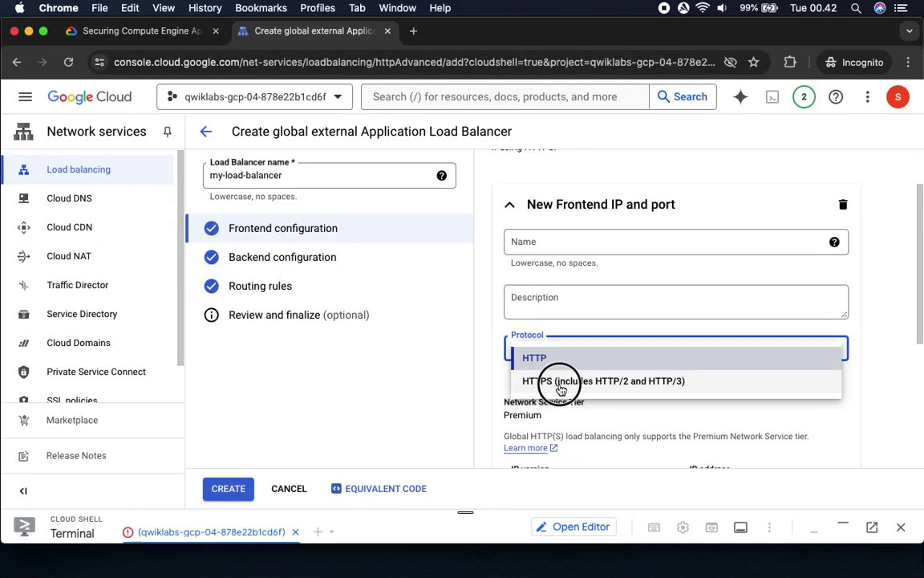
left_click(559, 381)
Step: Check the lab's IP address instruction and locate the new frontend's IP address setting
left_click(132, 32)
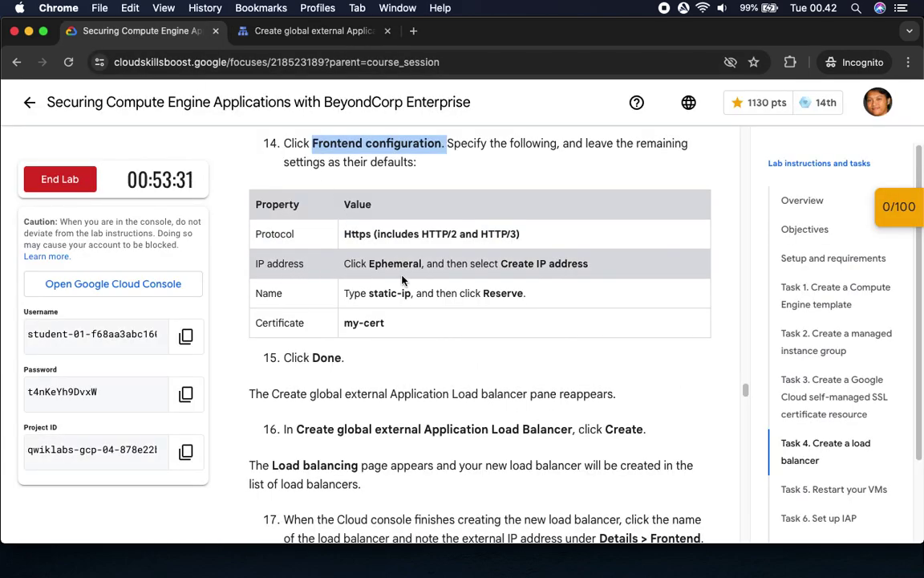
left_click(299, 31)
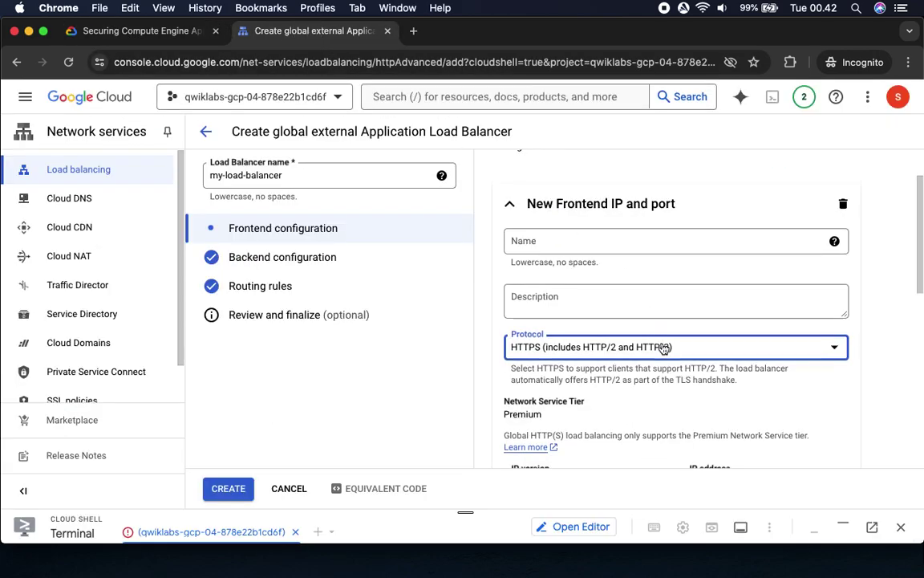
scroll(663, 348, "down", 5)
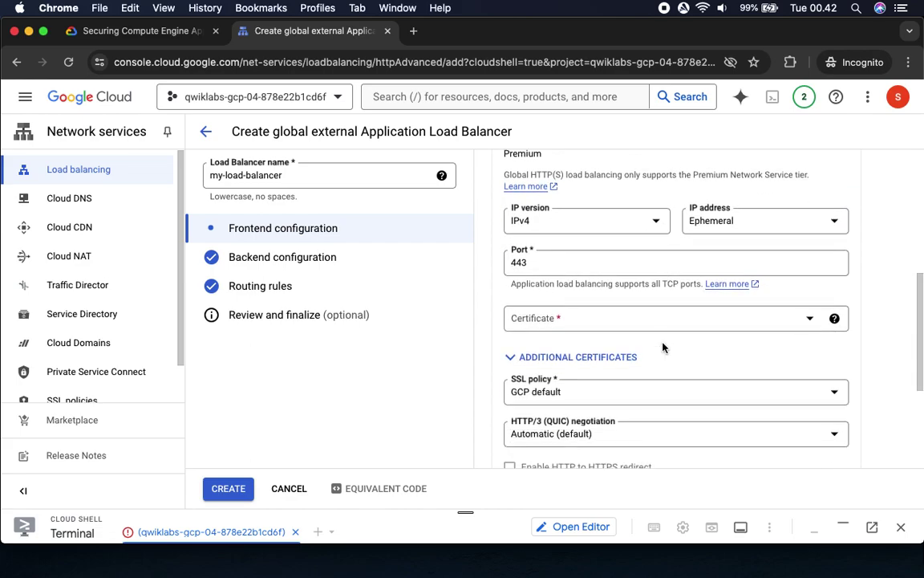
Step: Following the lab's IP address instruction, start creating a new IP address for the load balancer's frontend in place of Ephemeral
left_click(167, 35)
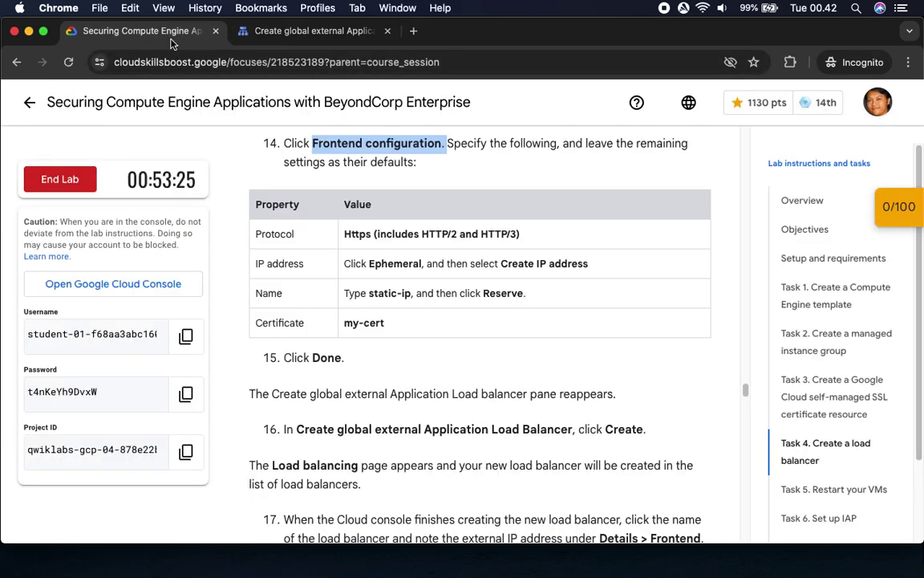
left_click(306, 33)
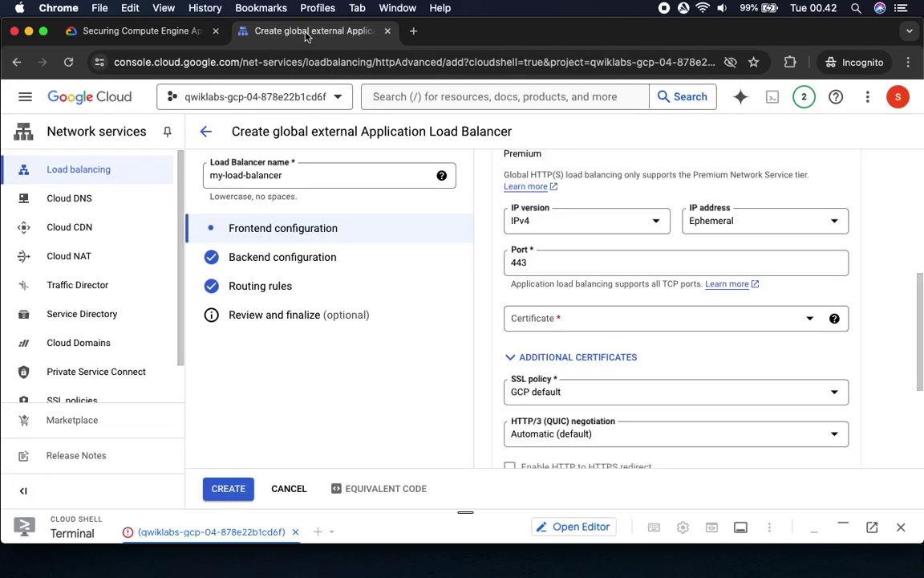
left_click(162, 34)
left_click_drag(501, 264, 600, 267)
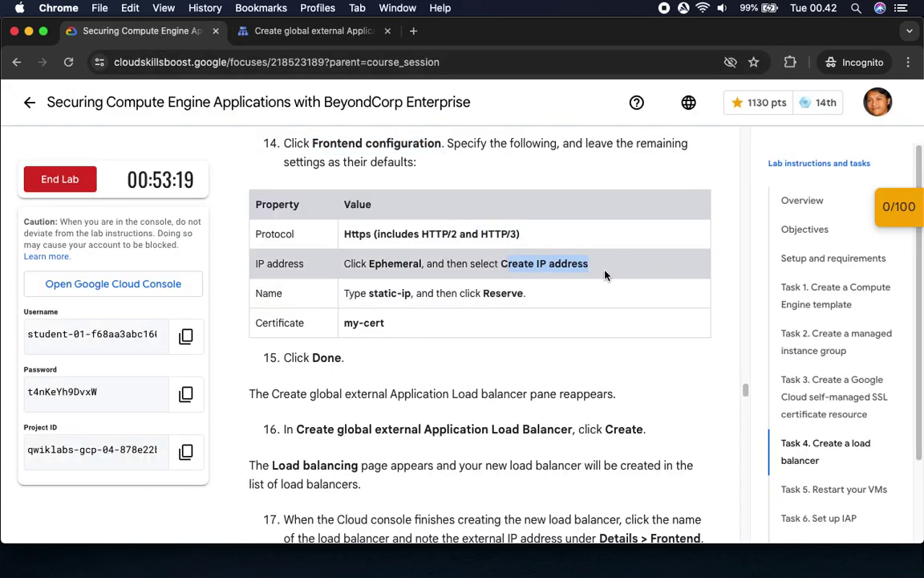
scroll(604, 273, "down", 3)
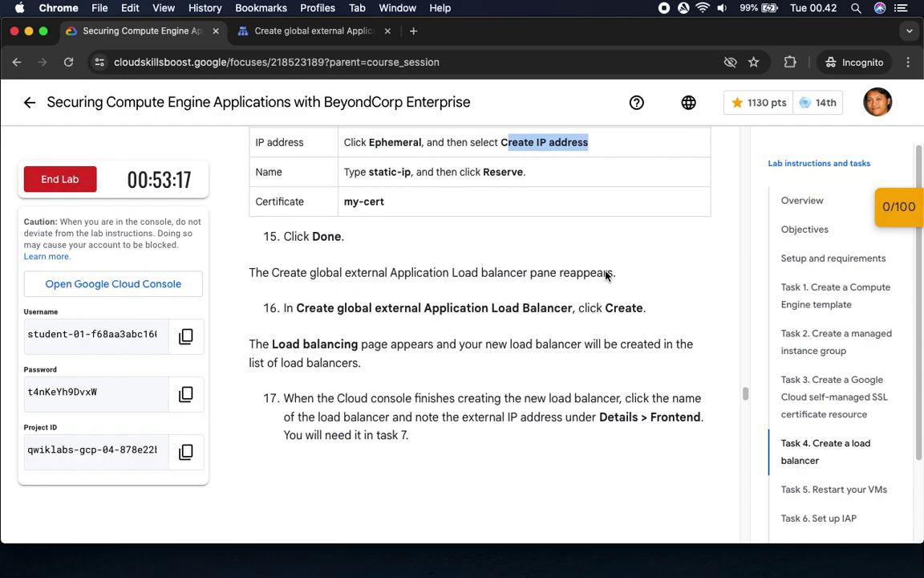
left_click(285, 30)
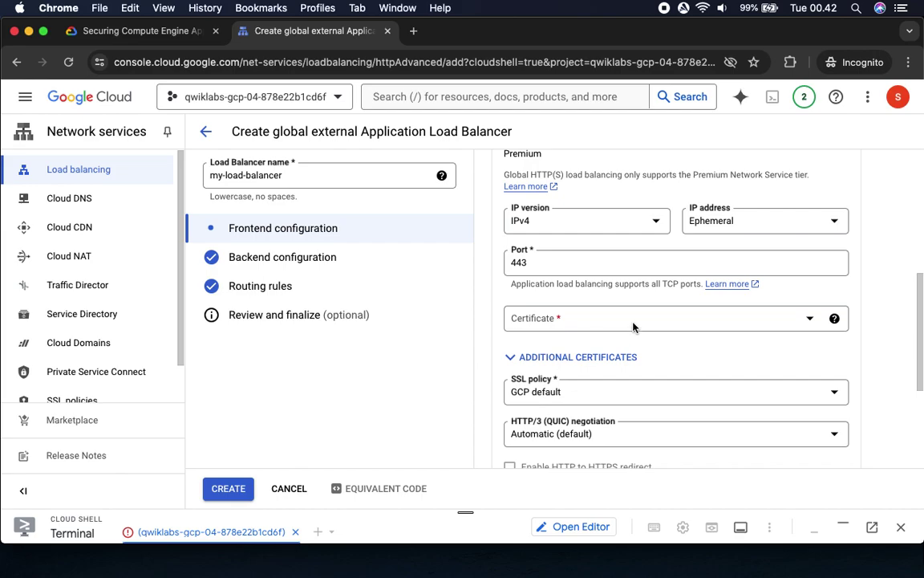
left_click(722, 225)
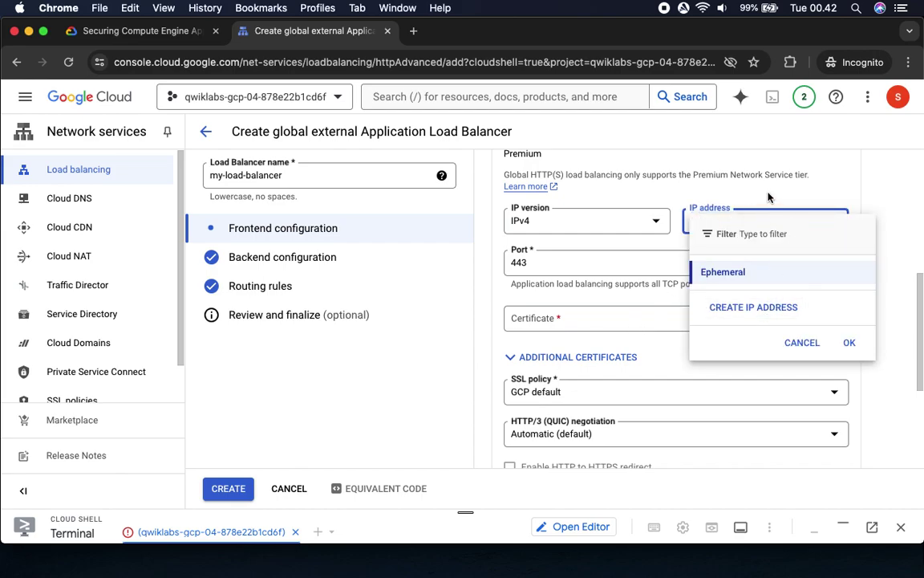
left_click(728, 273)
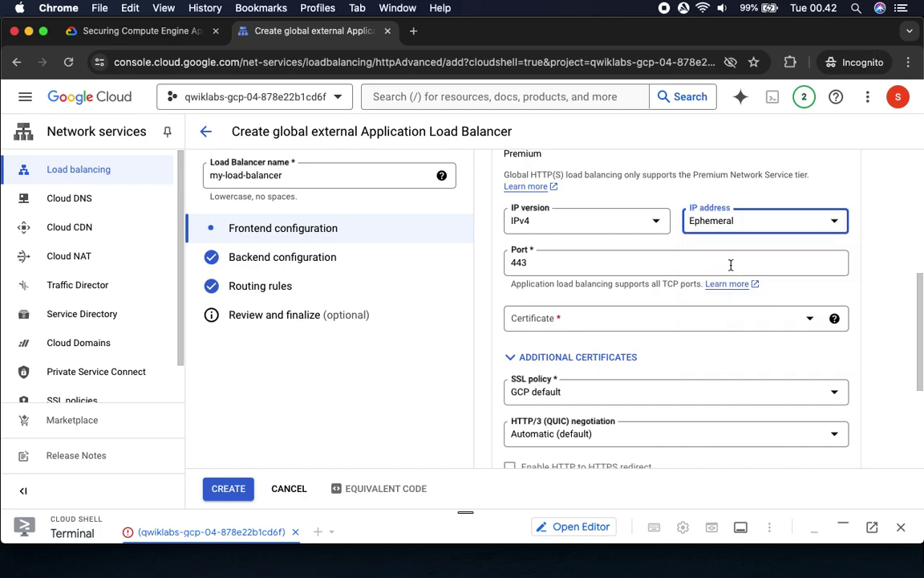
left_click(129, 32)
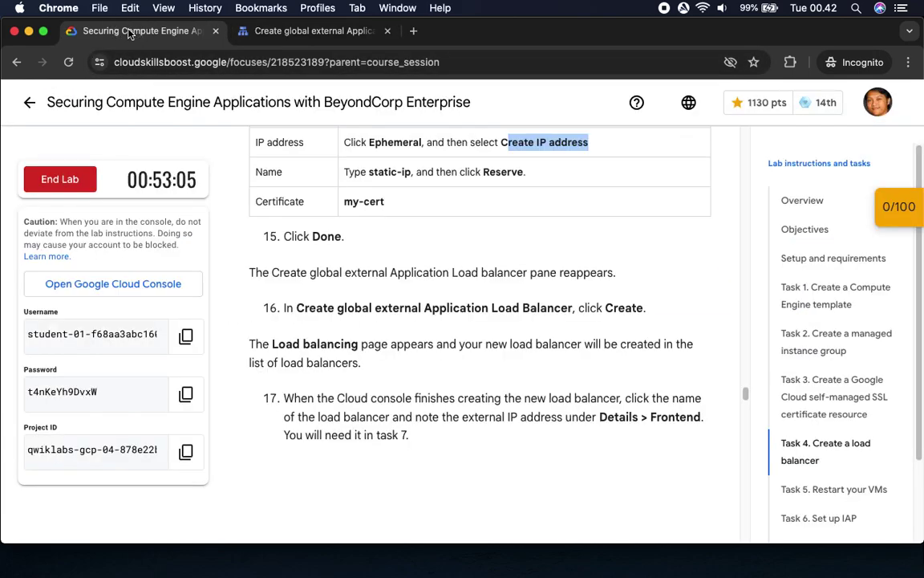
left_click(265, 31)
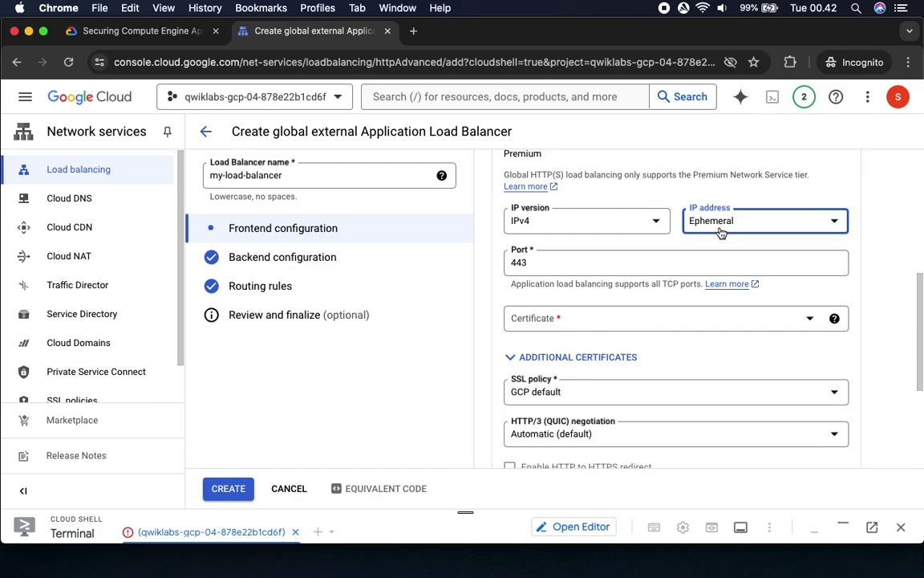
left_click(721, 232)
left_click(744, 313)
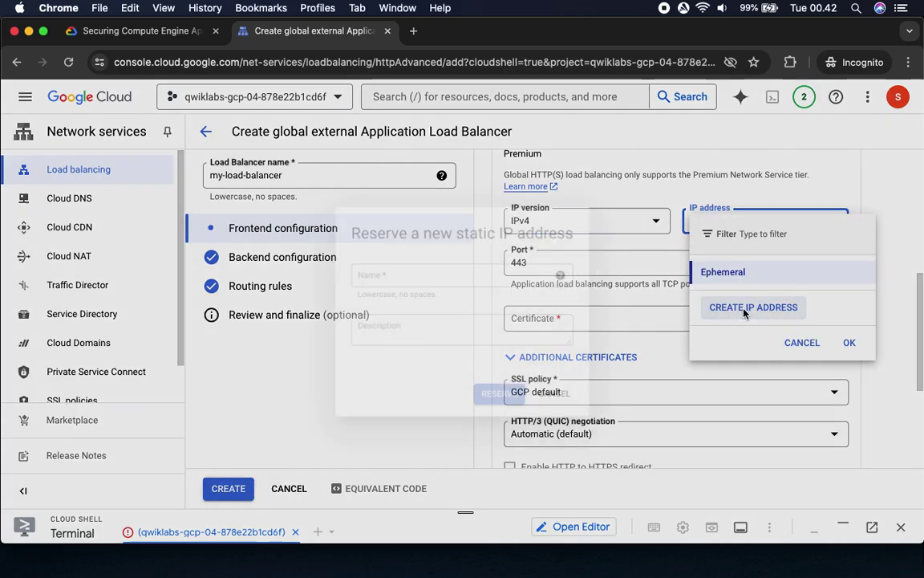
Step: Copy the name static-ip from the lab instructions and reserve the new static IP address under that name
left_click(132, 35)
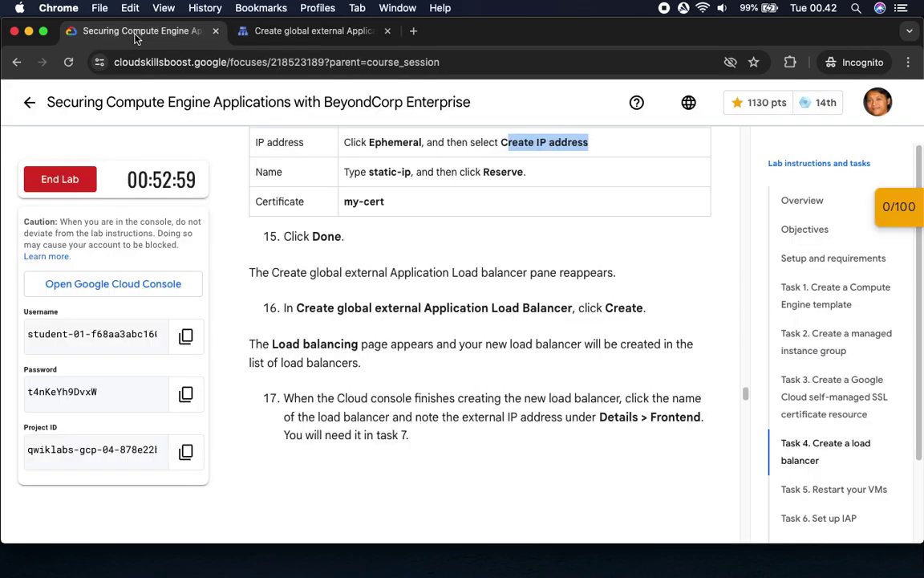
left_click_drag(369, 172, 412, 172)
key("super+c")
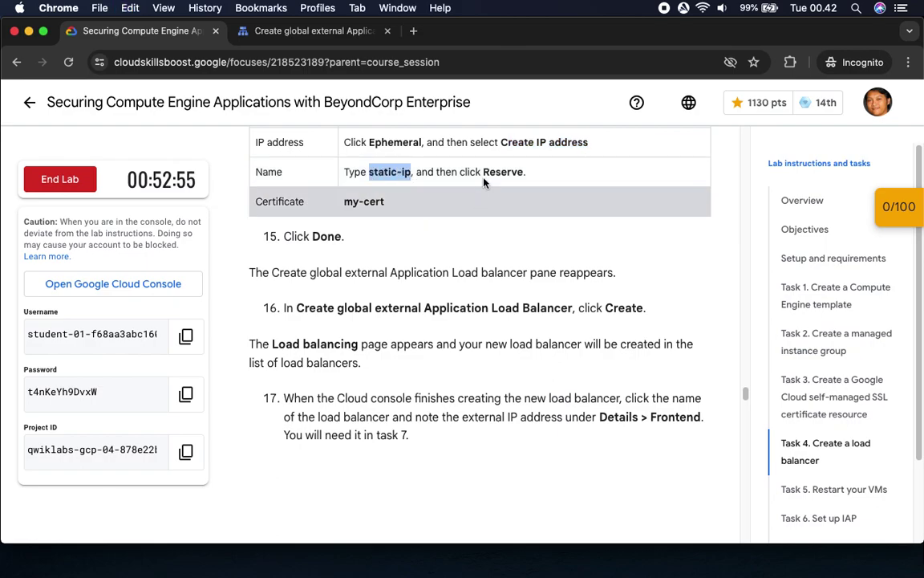
left_click(317, 31)
left_click(404, 274)
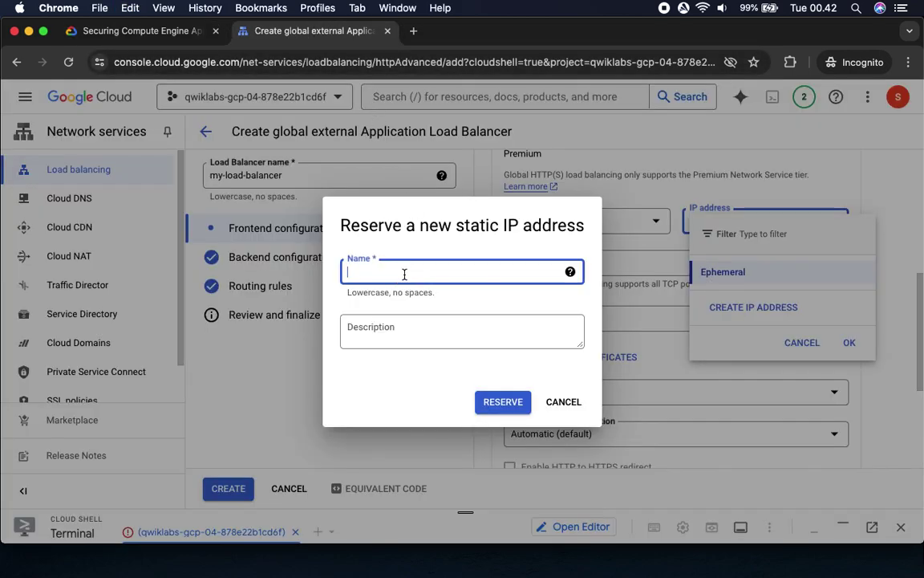
key("super+v")
left_click(114, 36)
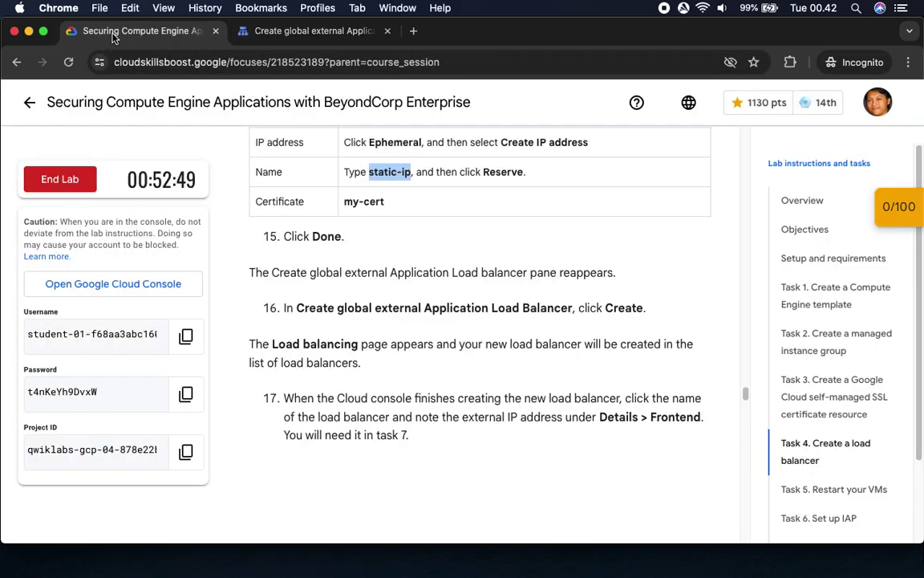
left_click(313, 32)
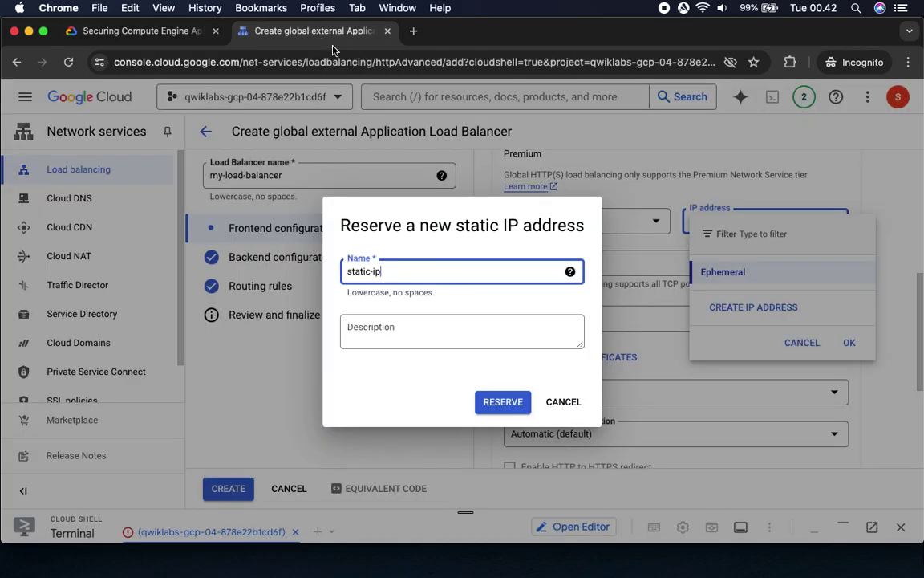
left_click(518, 403)
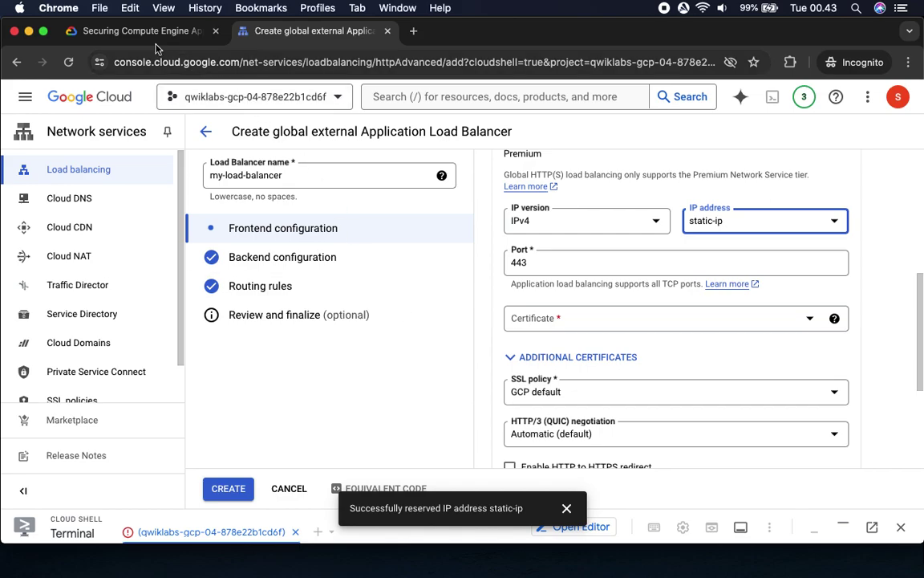
Step: Check the certificate name in the lab table and assign the my-cert certificate to the frontend
left_click(143, 31)
left_click_drag(346, 201, 433, 205)
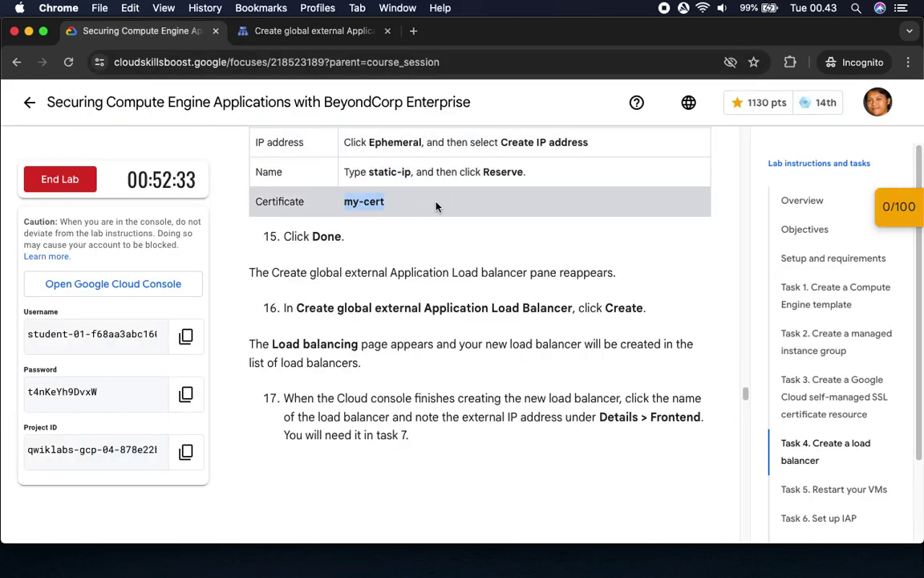
left_click(299, 31)
left_click(621, 320)
left_click(542, 367)
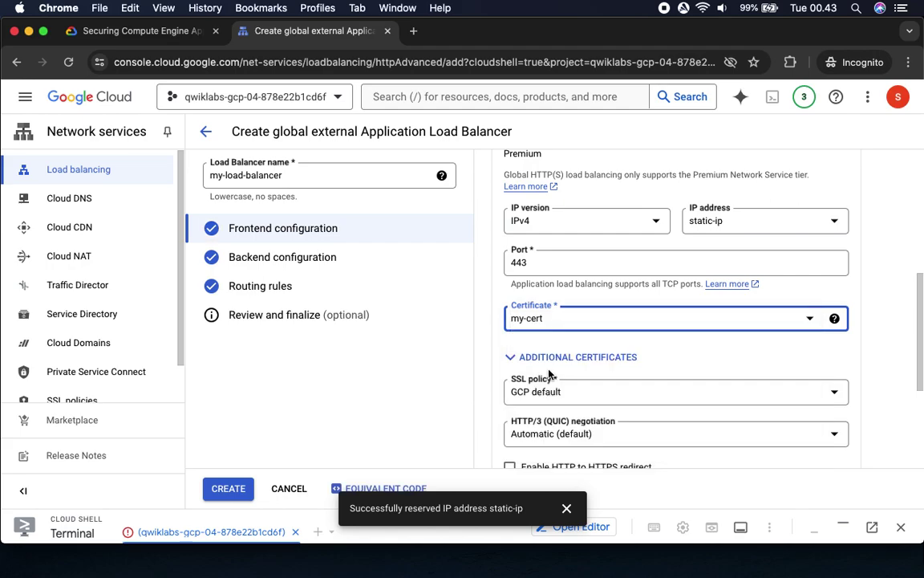
Step: Check the lab's following instruction, dismiss the notification and finish the frontend configuration
left_click(161, 31)
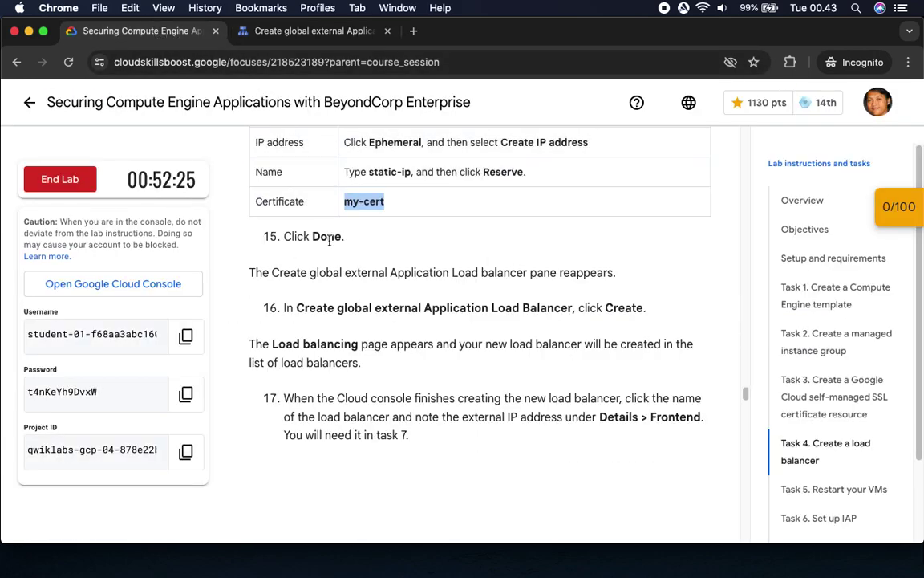
left_click_drag(313, 236, 398, 242)
left_click(296, 31)
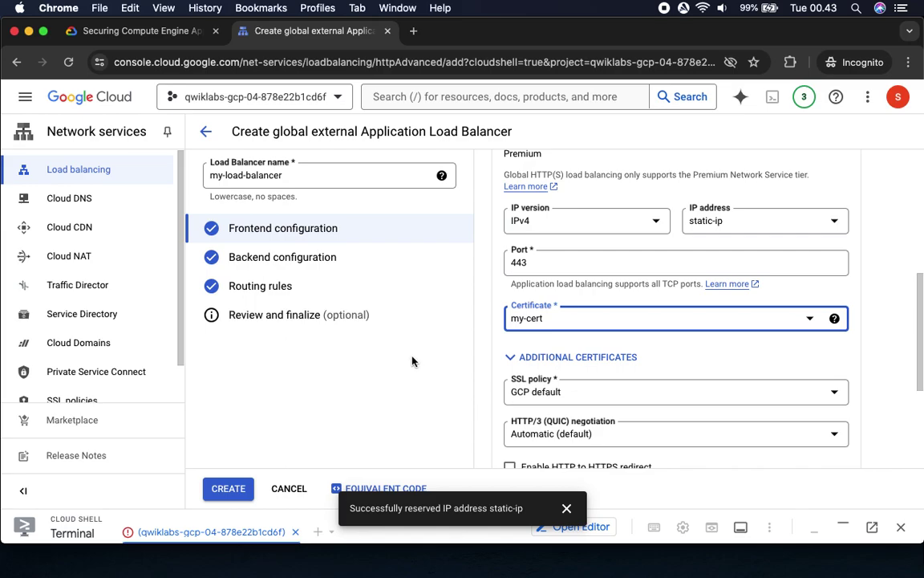
left_click(569, 508)
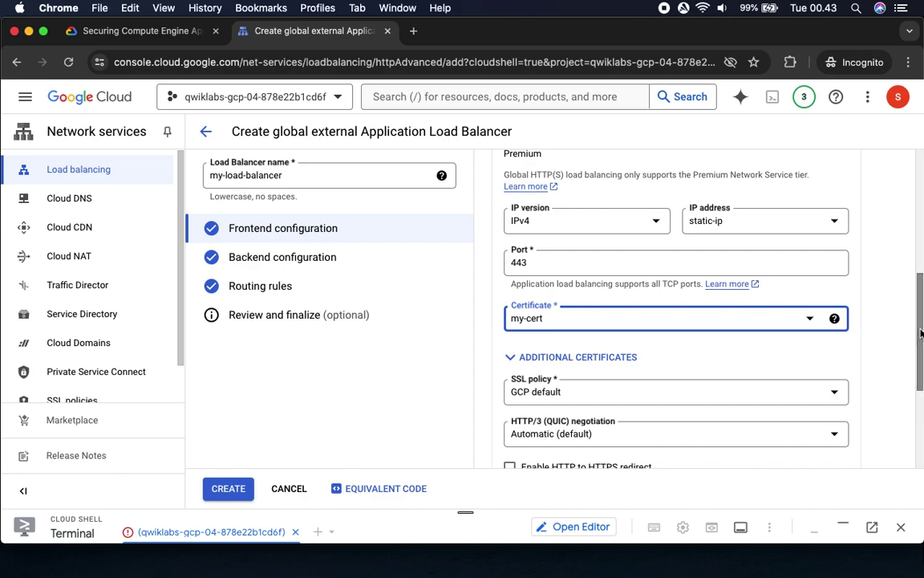
scroll(910, 445, "down", 5)
left_click(821, 373)
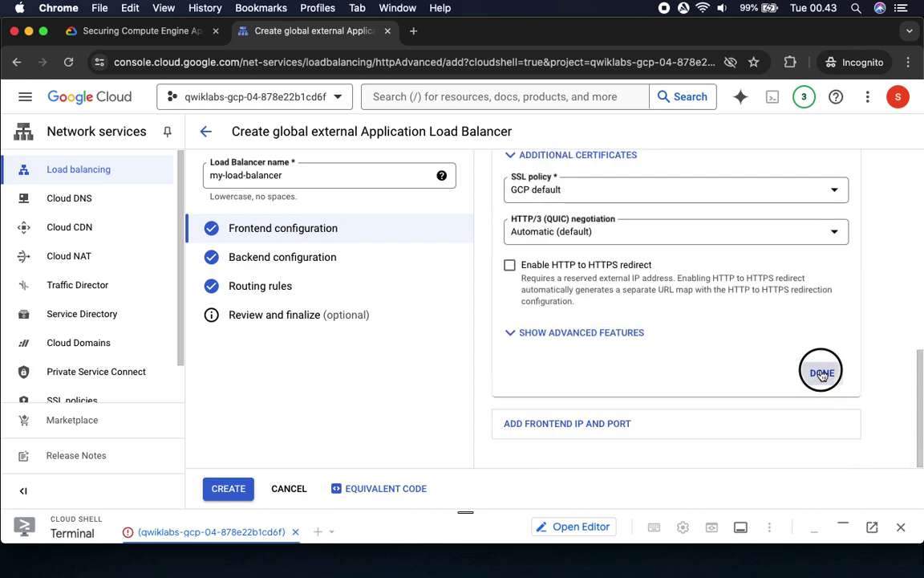
Step: Review lab instructions 15 to 17 on completing the load balancer and compare them with the frontend configuration in the console
left_click(155, 32)
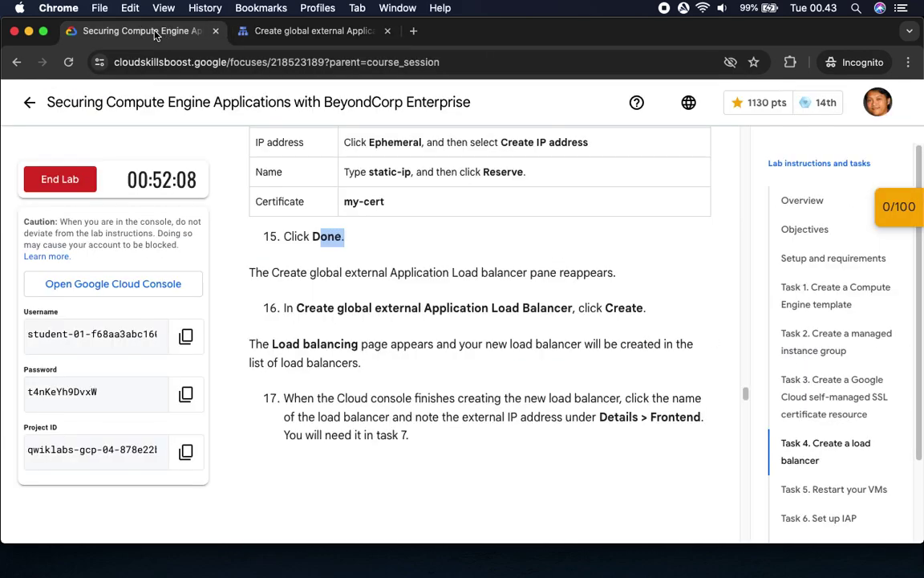
left_click_drag(296, 308, 548, 308)
scroll(582, 315, "down", 3)
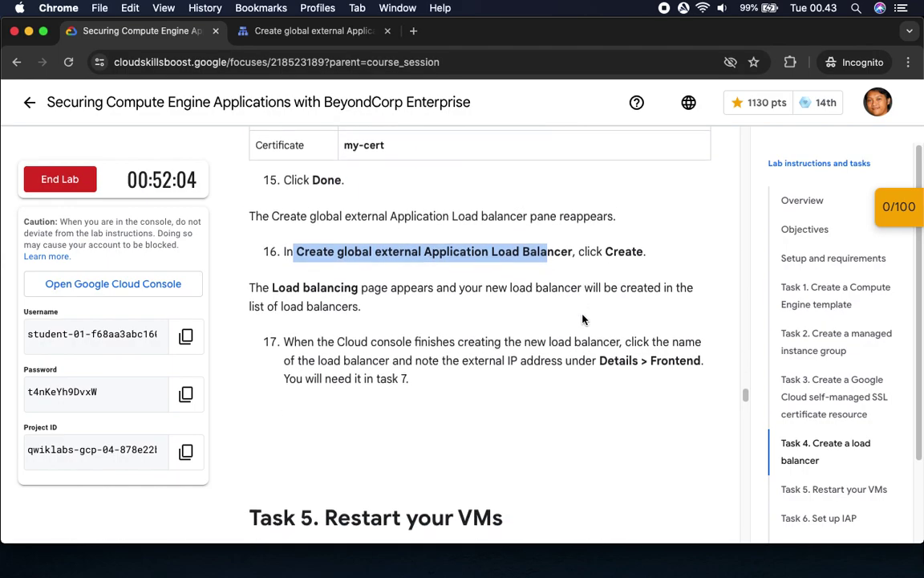
scroll(583, 315, "down", 1)
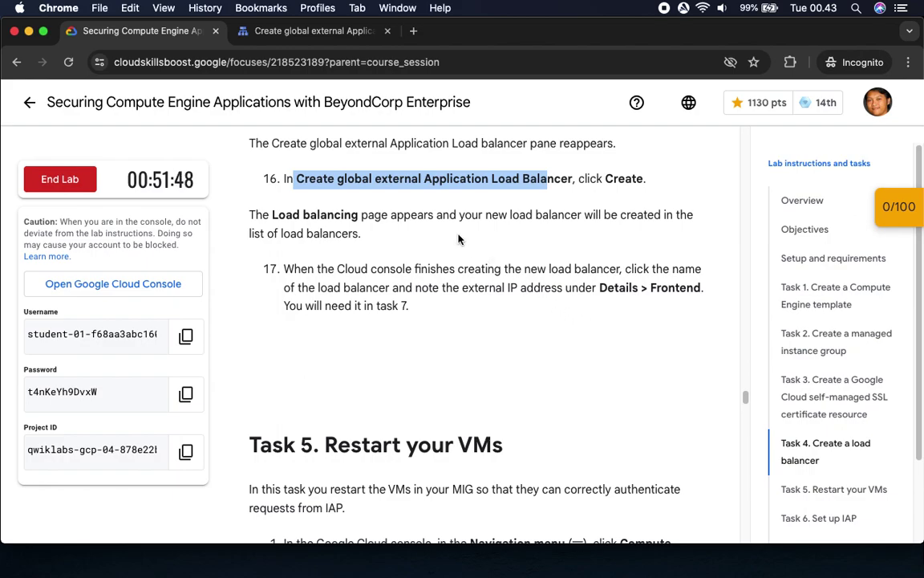
left_click(315, 32)
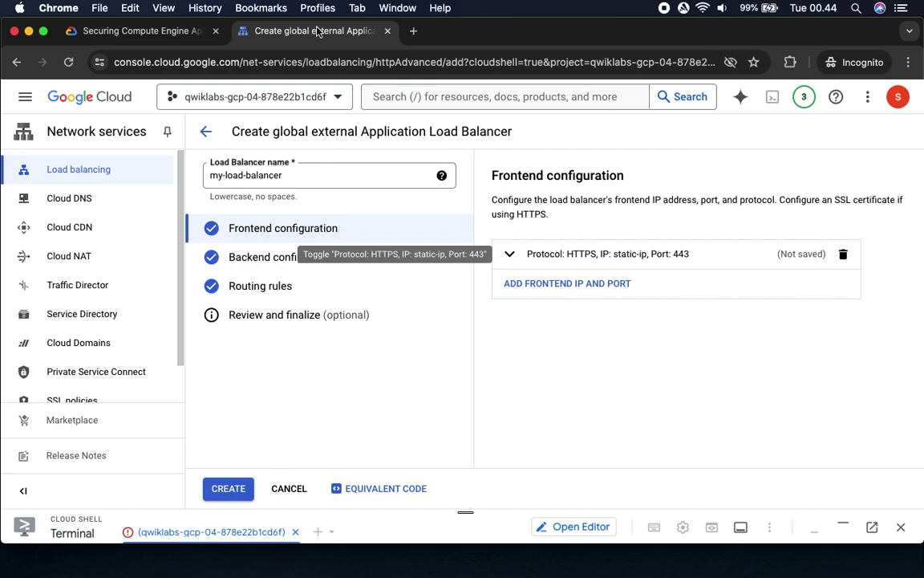
left_click(120, 31)
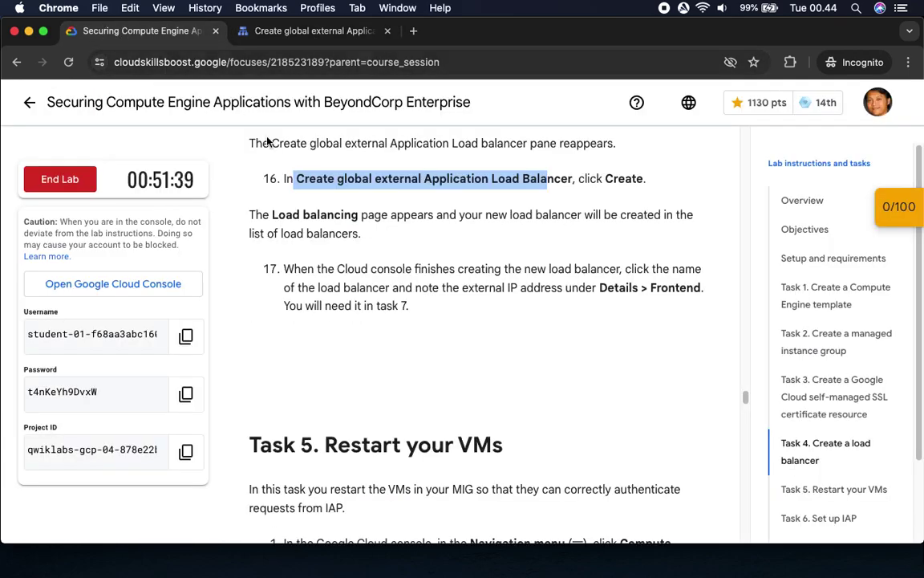
scroll(319, 187, "up", 3)
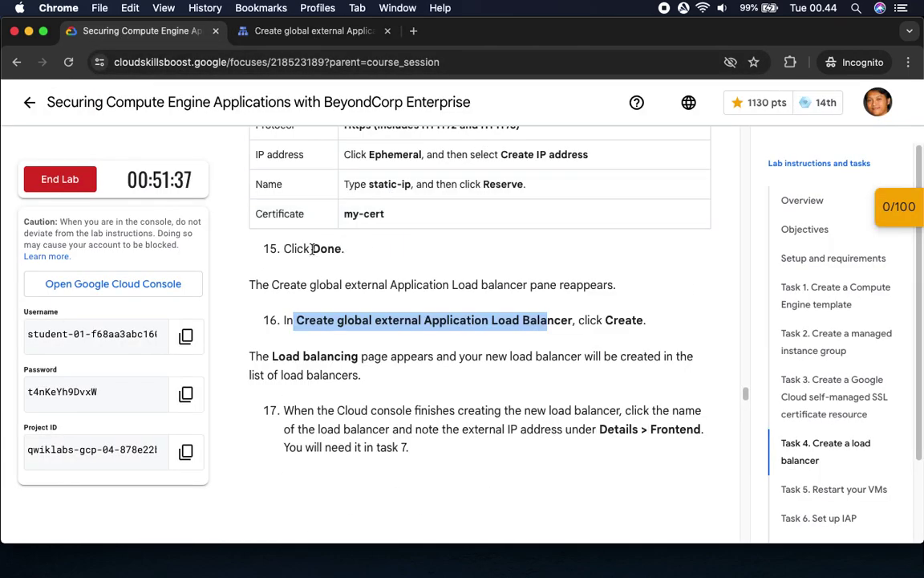
left_click_drag(305, 249, 375, 265)
scroll(375, 265, "down", 4)
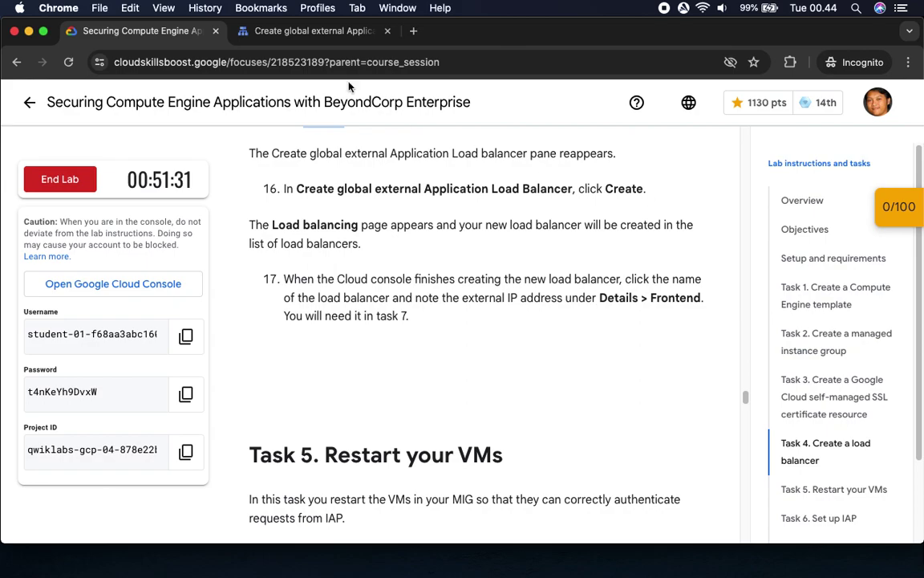
left_click(300, 37)
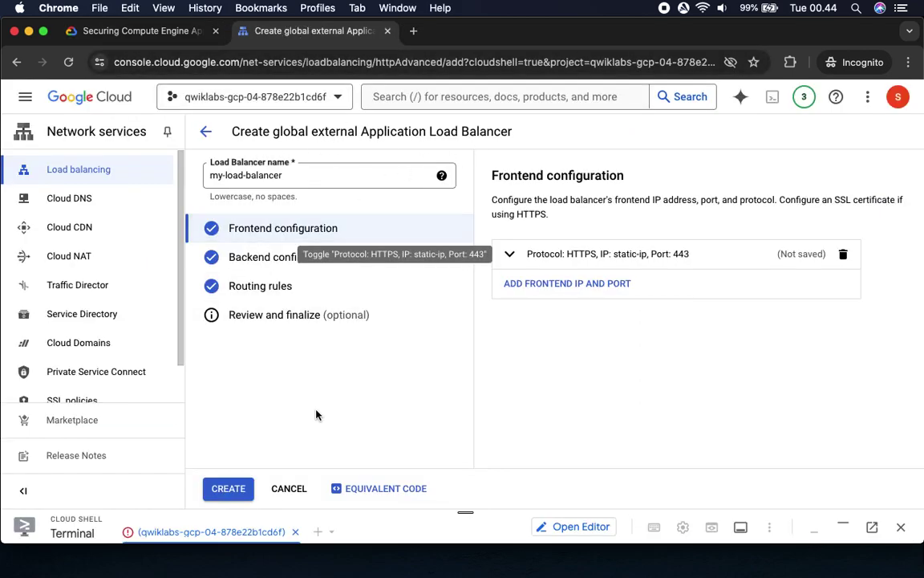
Step: Confirm the create instruction in the lab guide and create the load balancer my-load-balancer
left_click(139, 32)
left_click_drag(604, 188, 645, 188)
left_click(312, 32)
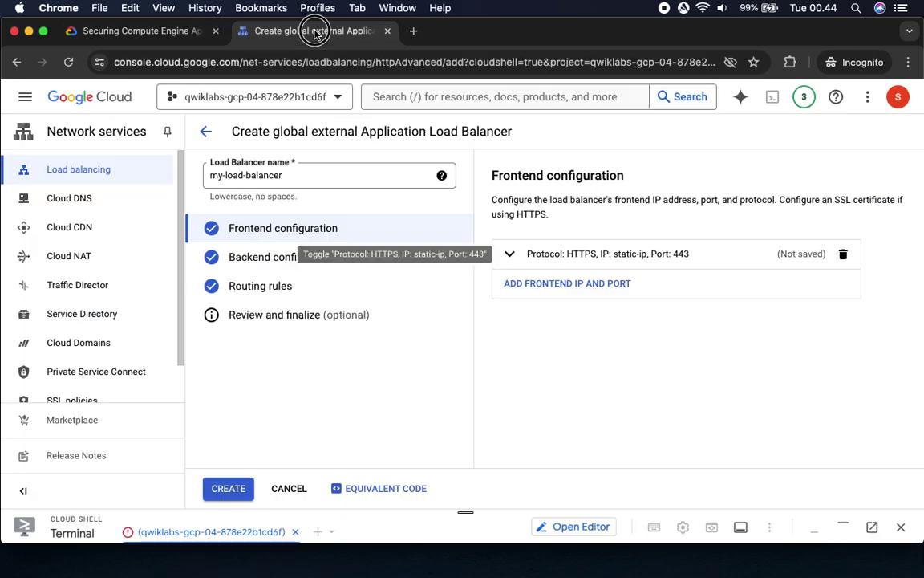
left_click(228, 488)
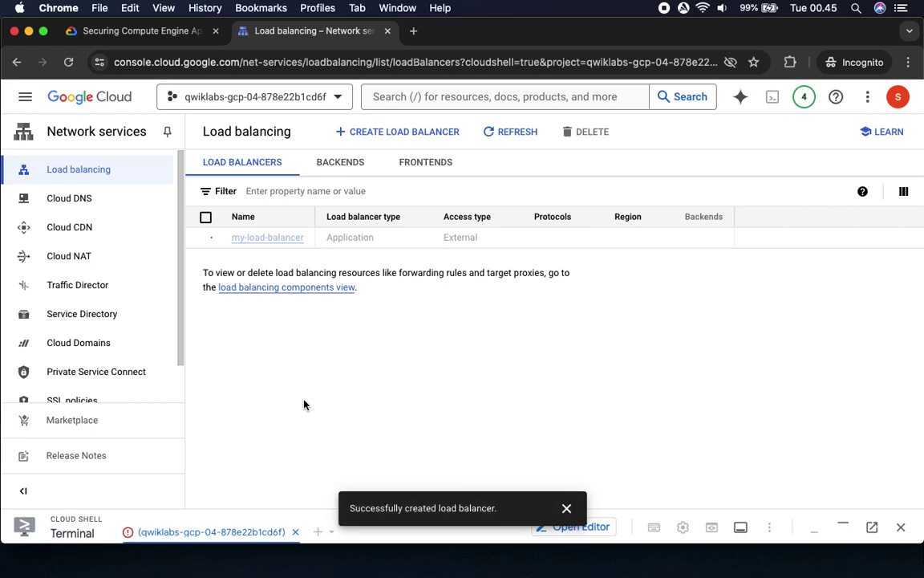
Step: Read the lab instructions on noting the load balancer's external IP address and on Task 5, and return to the load balancer list
left_click(90, 32)
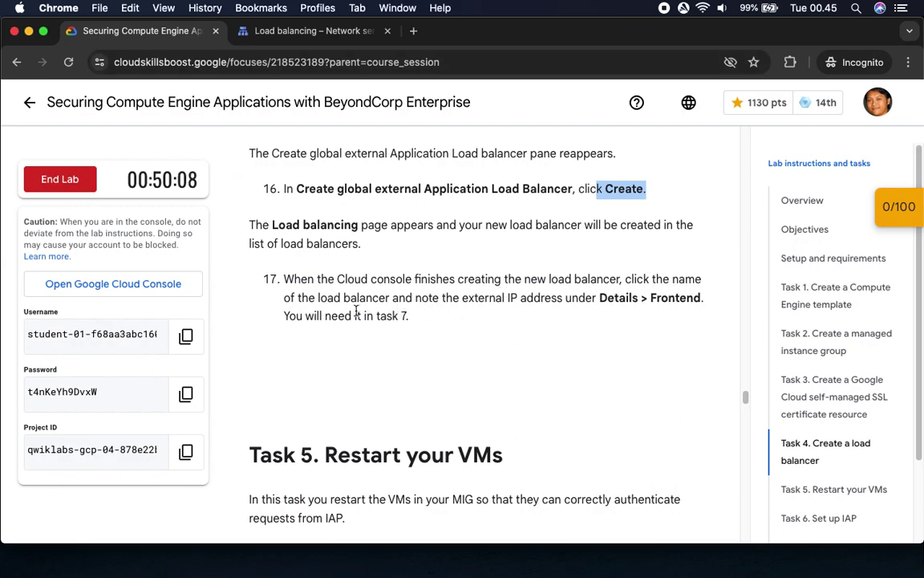
left_click(610, 298)
left_click_drag(609, 298, 702, 298)
scroll(631, 349, "down", 3)
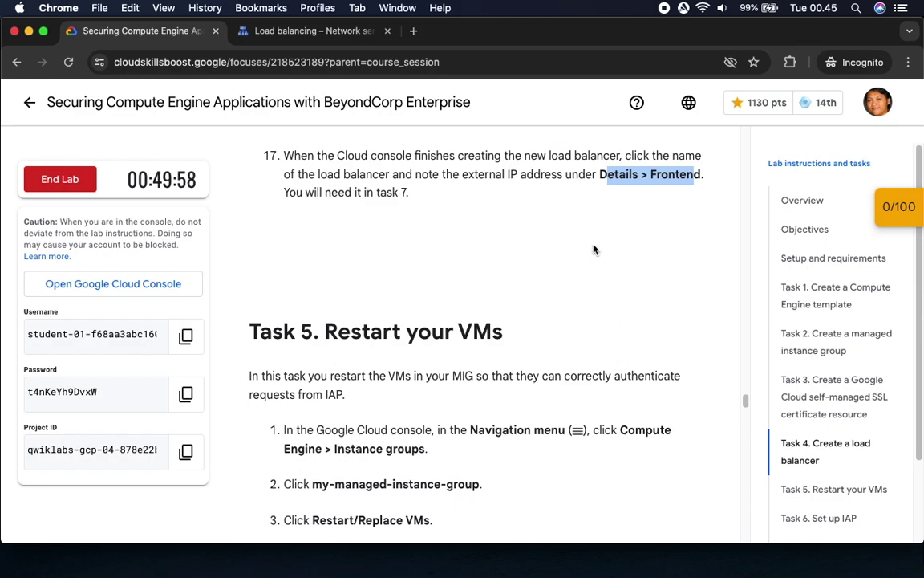
left_click(321, 30)
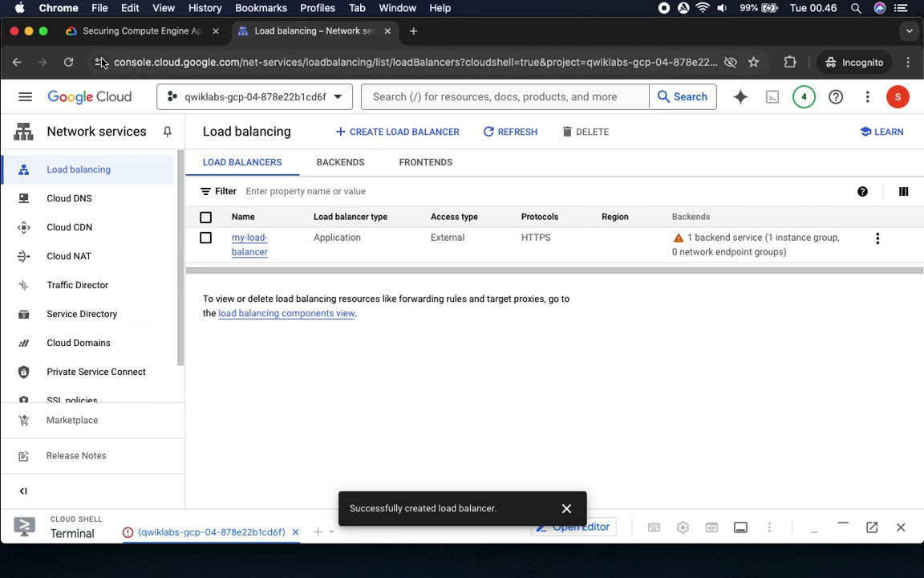
Step: Check lab instruction 17 on the external IP address and open the details of my-load-balancer
left_click(136, 30)
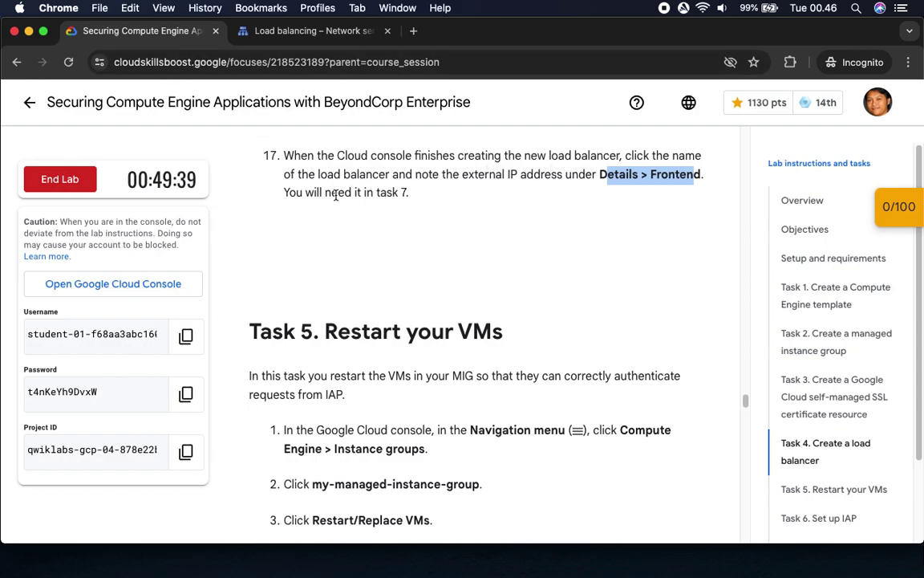
left_click(292, 31)
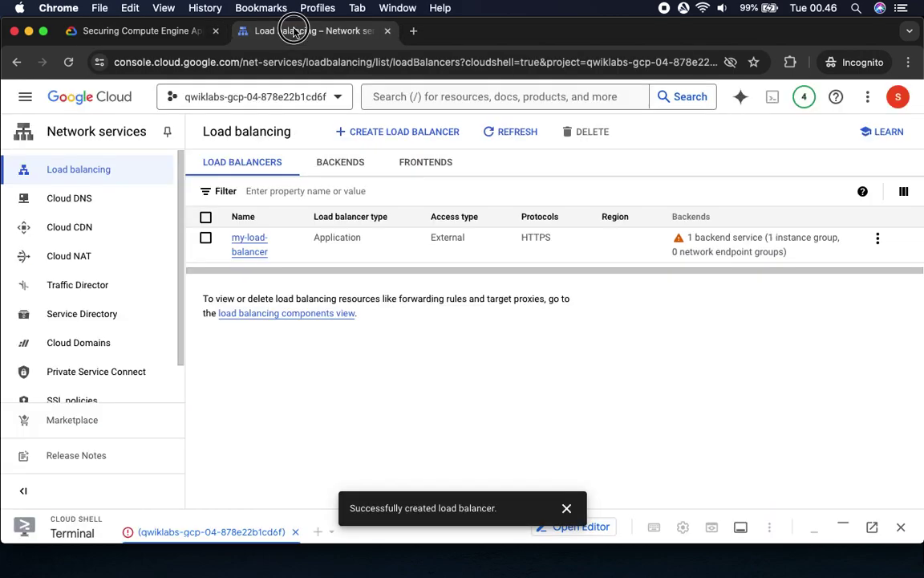
left_click(249, 242)
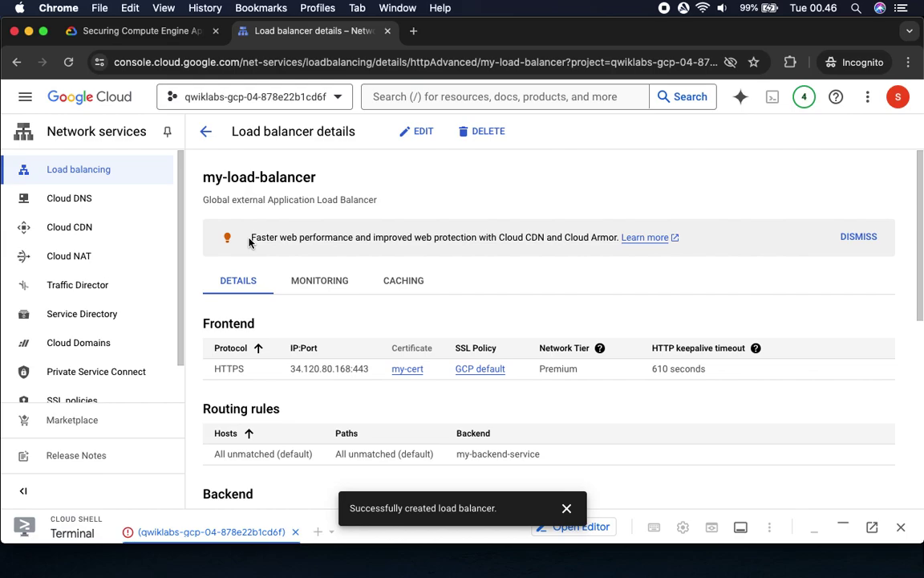
left_click(126, 34)
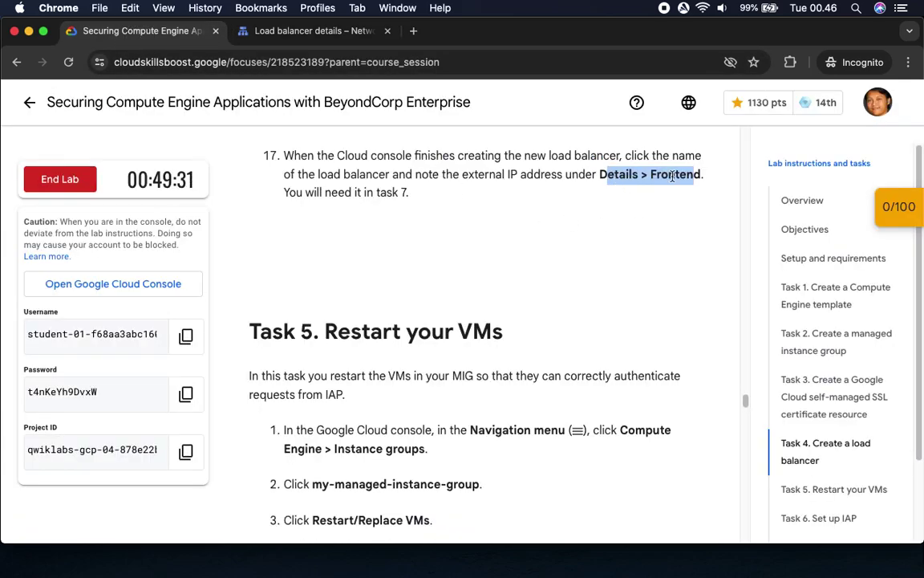
left_click(305, 31)
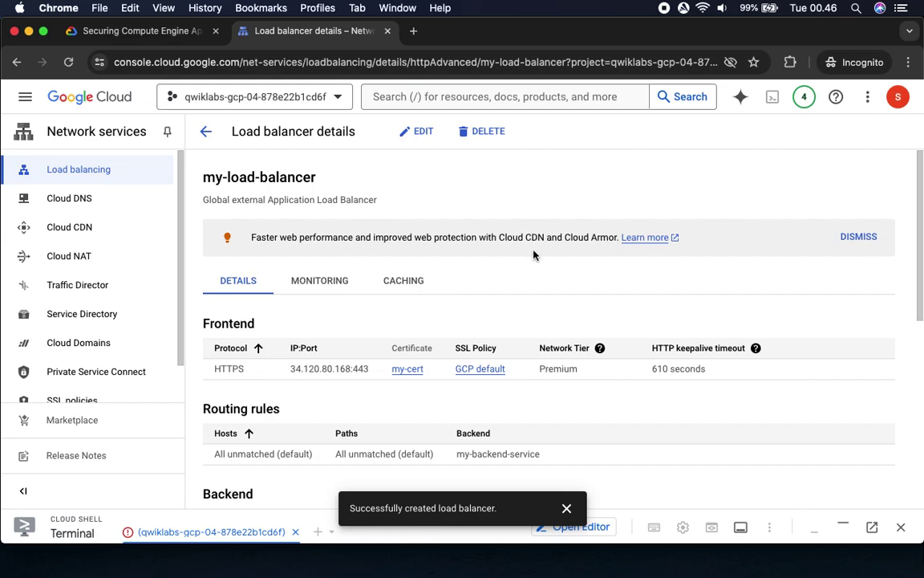
Step: Locate the external IP address and port of my-load-balancer in its Frontend details, as the lab instruction asks
left_click(166, 33)
left_click(301, 30)
left_click(125, 33)
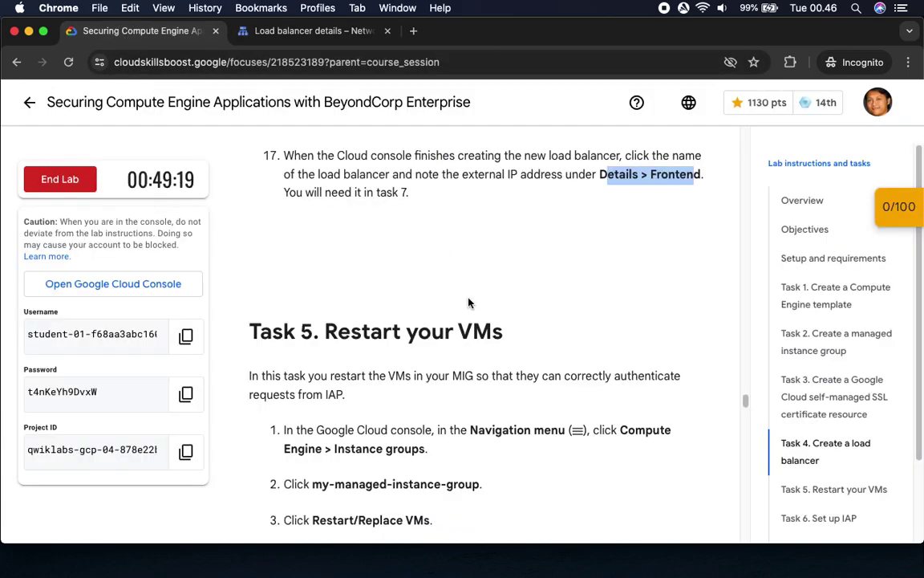
left_click_drag(441, 174, 527, 172)
left_click(265, 30)
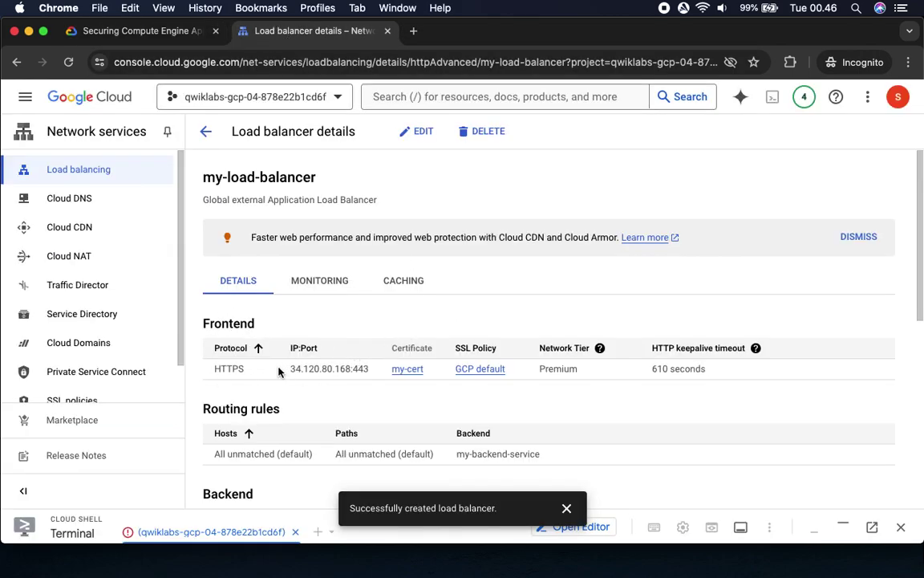
left_click_drag(290, 368, 388, 368)
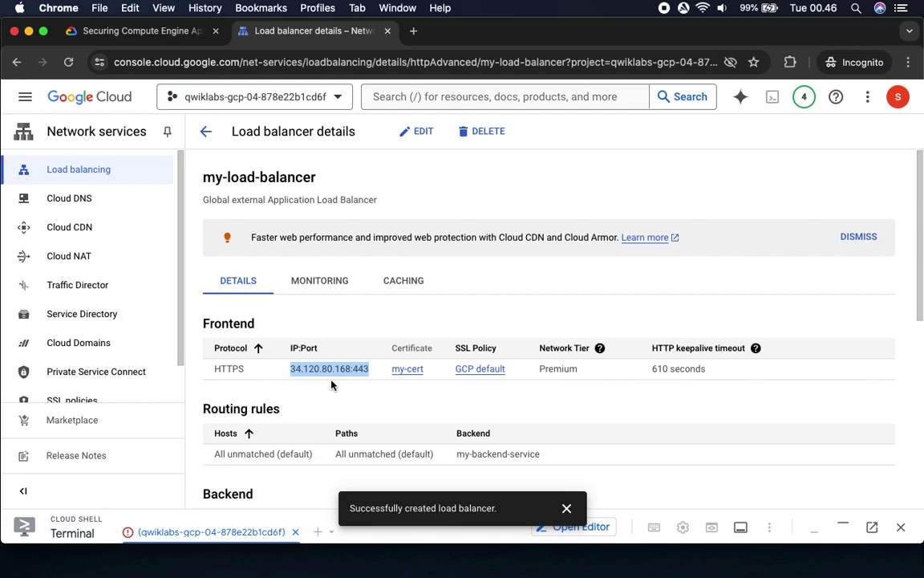
Step: Read the lab guide's Task 5 instructions on restarting the VMs, including where to find the instance groups
left_click(141, 30)
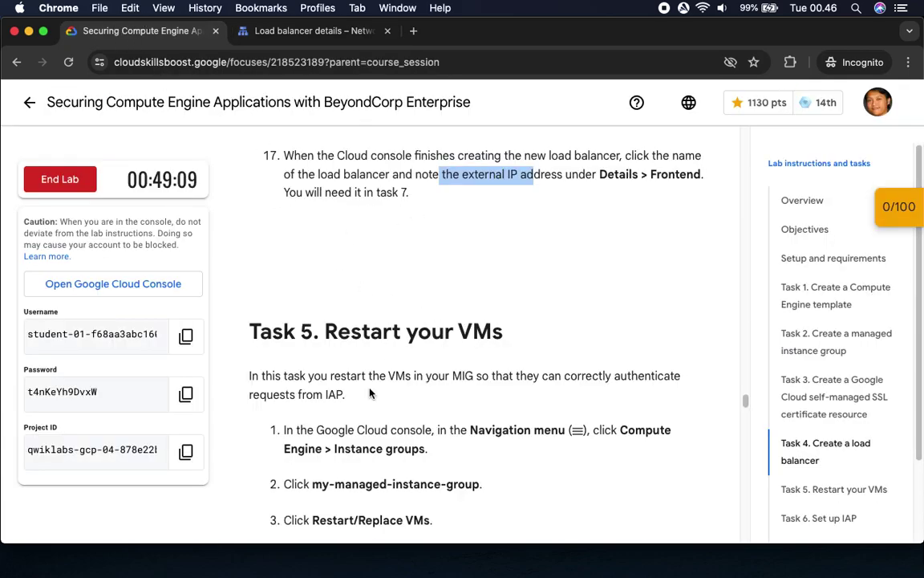
scroll(367, 383, "down", 5)
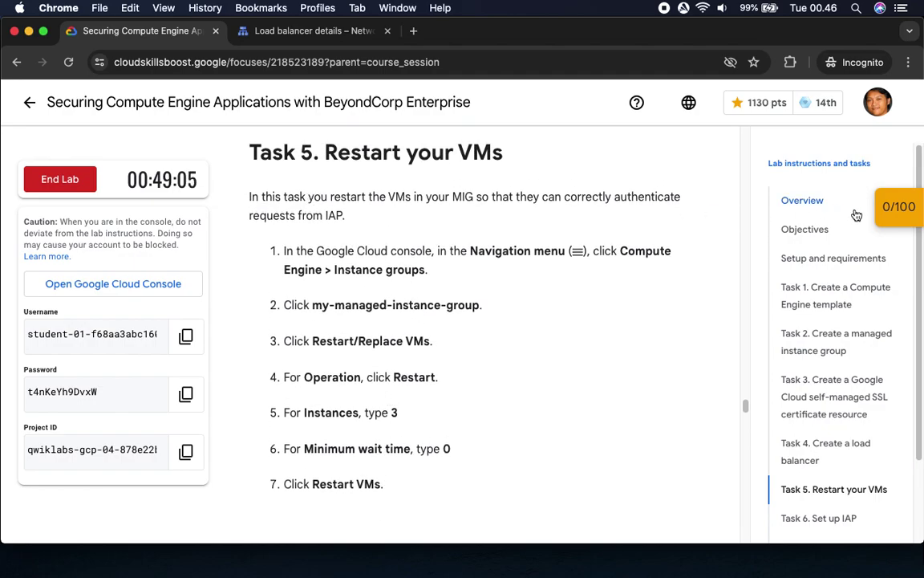
left_click(890, 210)
left_click(890, 213)
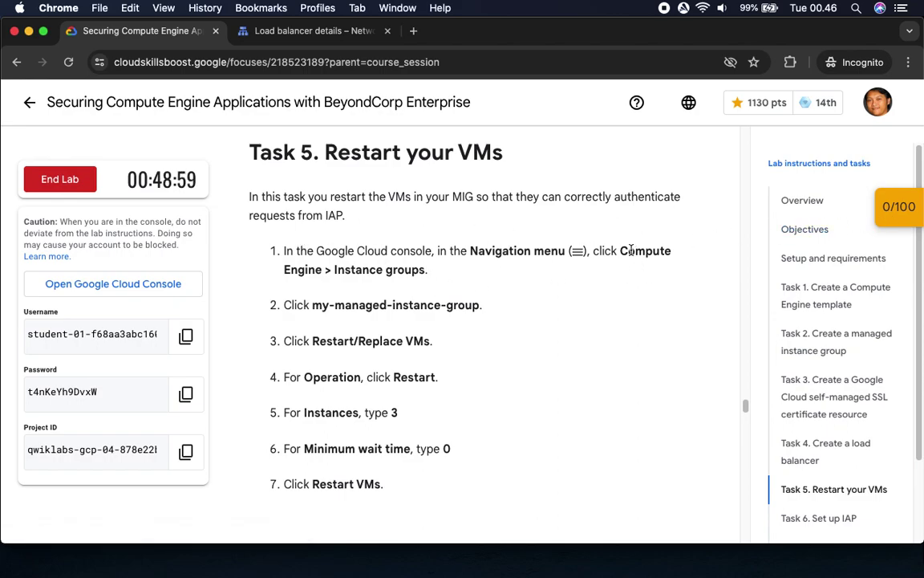
left_click_drag(621, 251, 636, 284)
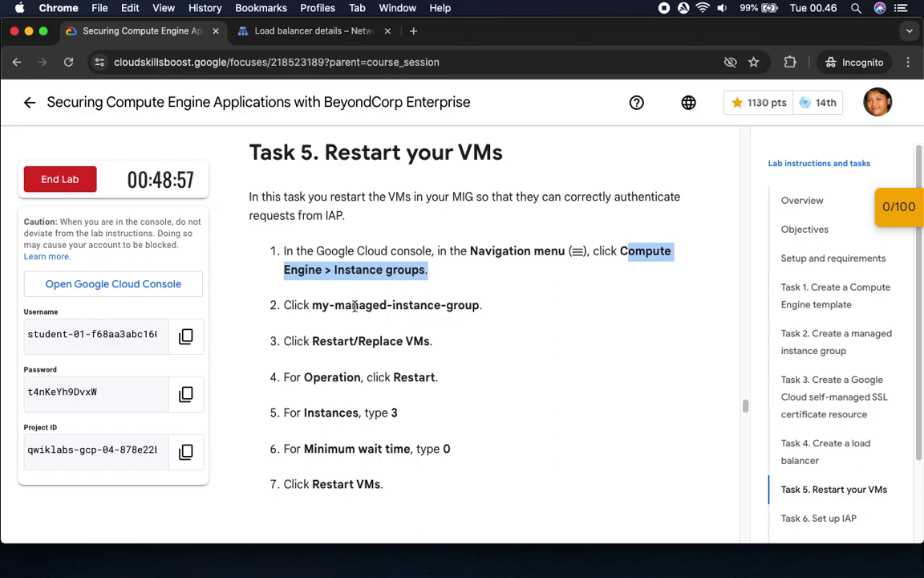
Step: Open the Compute Engine instance groups list in a new browser tab, dismiss the search tip and shrink the Cloud Shell terminal
left_click(285, 30)
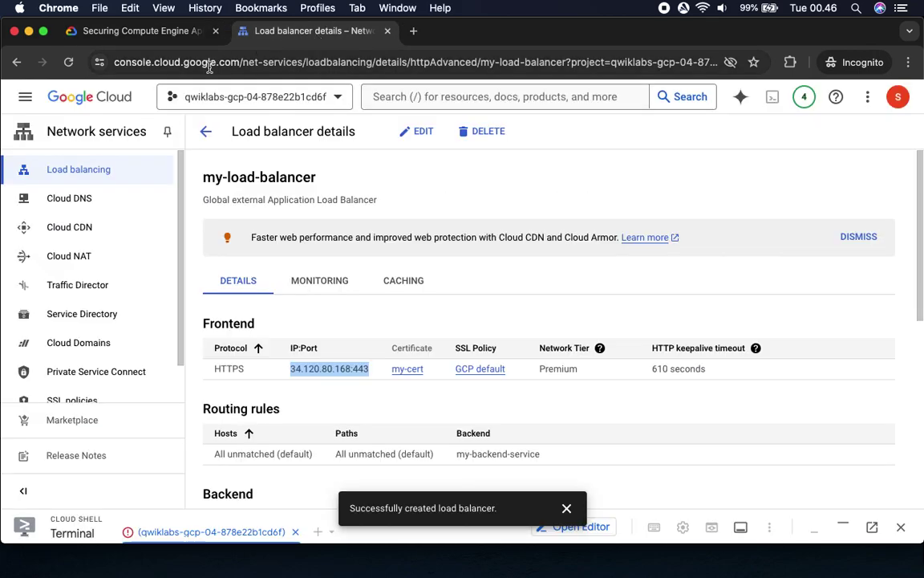
left_click(25, 96)
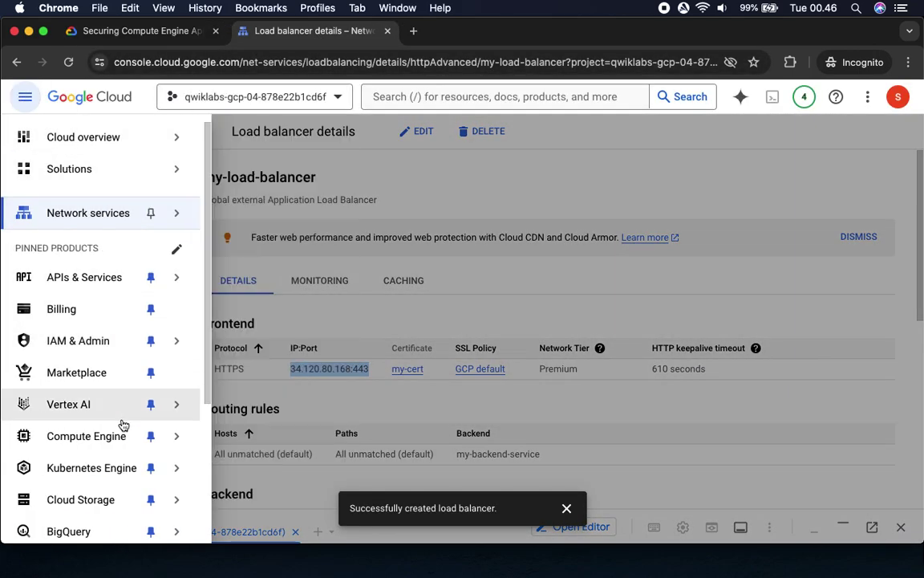
mouse_move(119, 437)
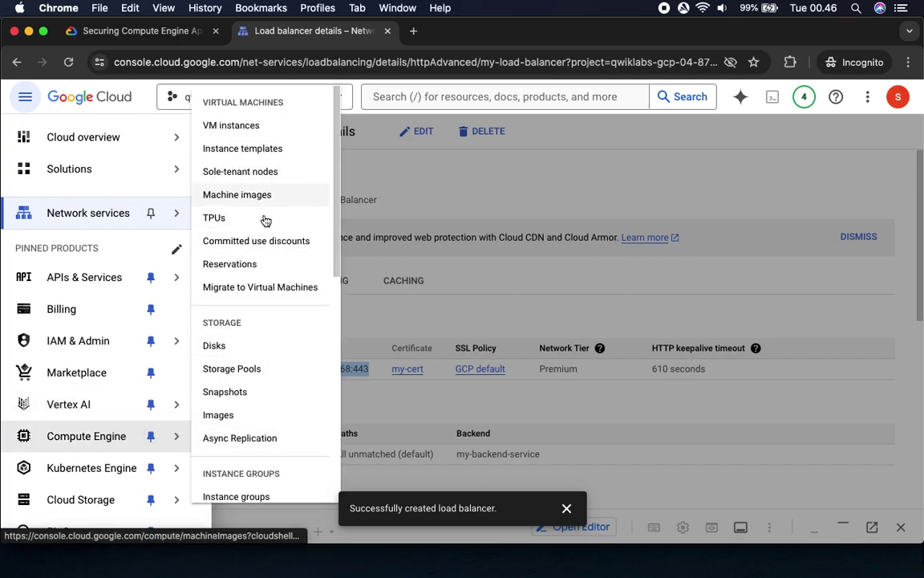
scroll(265, 365, "down", 1)
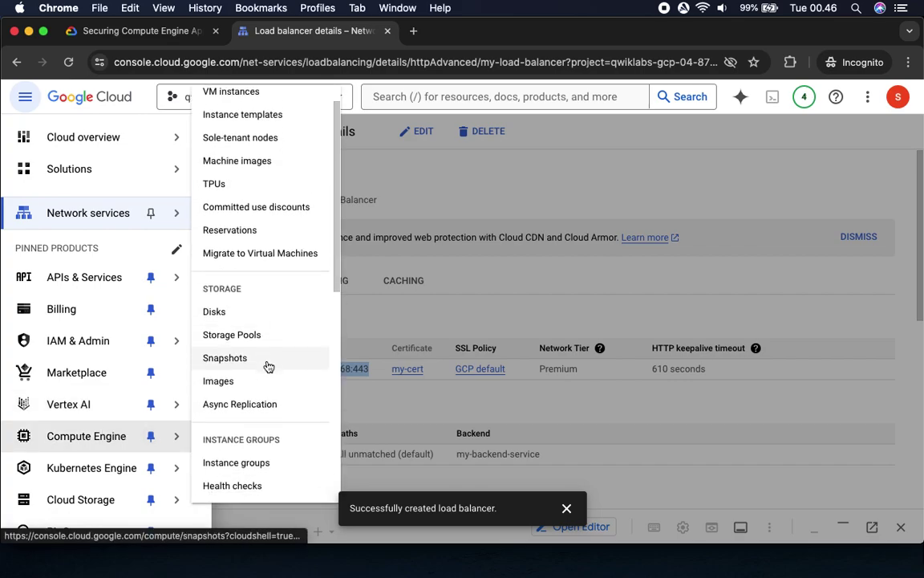
right_click(253, 446)
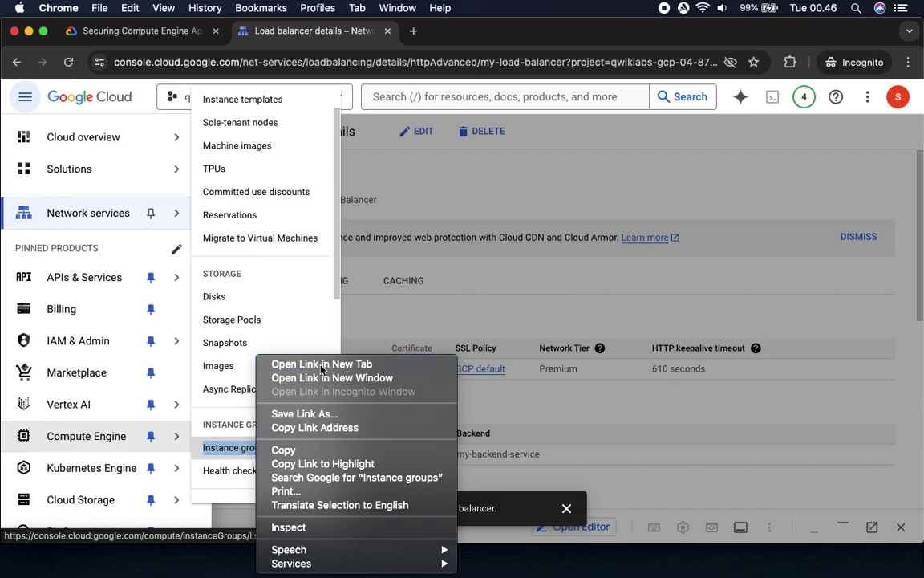
left_click(321, 365)
left_click(451, 34)
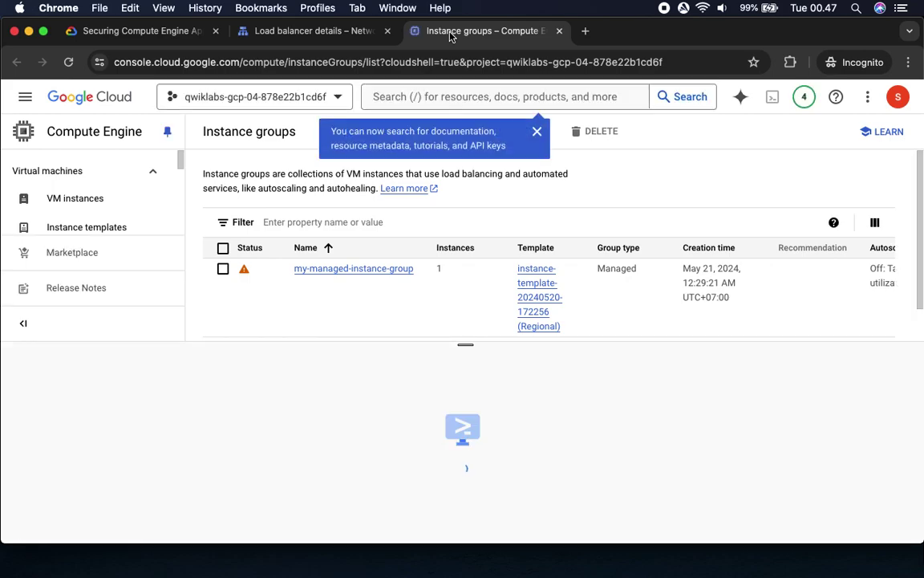
left_click(536, 132)
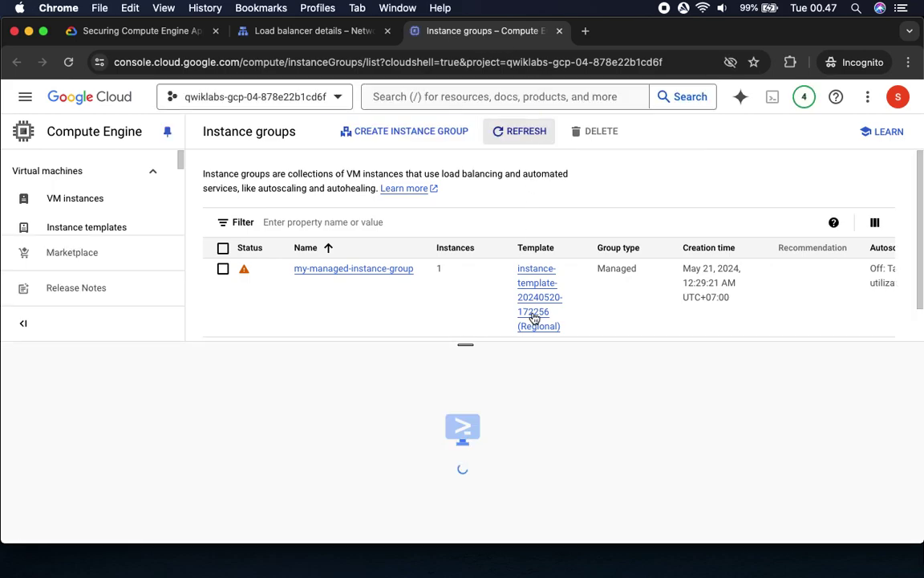
left_click_drag(466, 344, 472, 511)
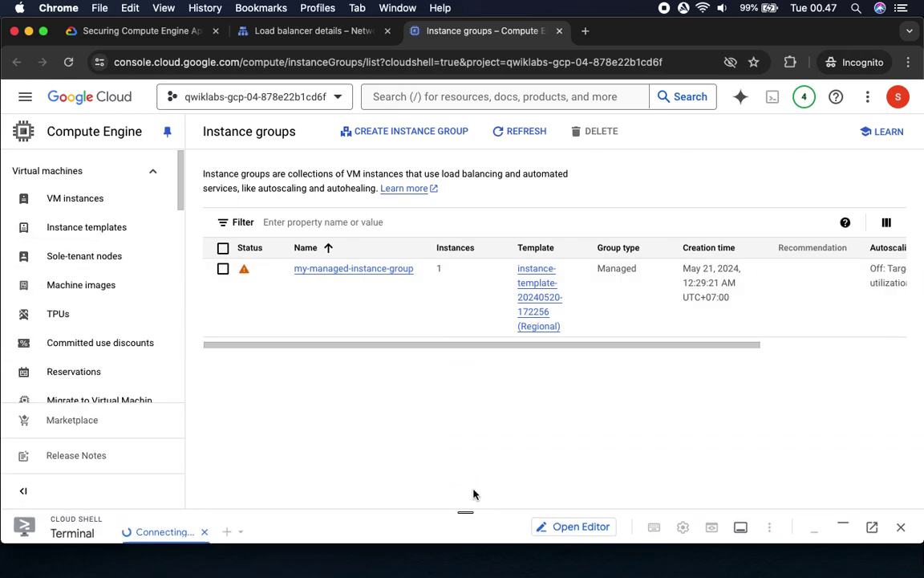
Step: Check Task 5's second instruction in the lab guide and open my-managed-instance-group in the console
left_click(120, 31)
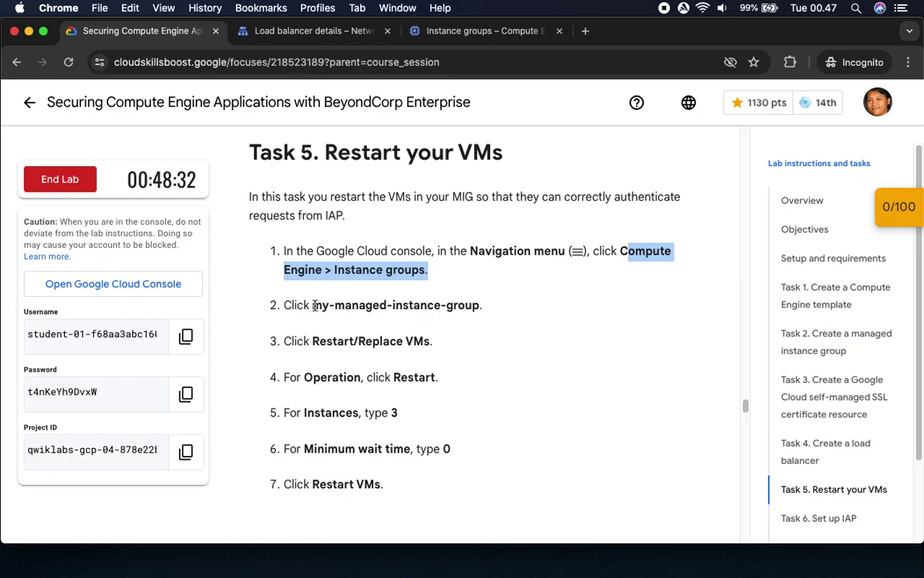
left_click_drag(312, 305, 510, 310)
left_click(452, 33)
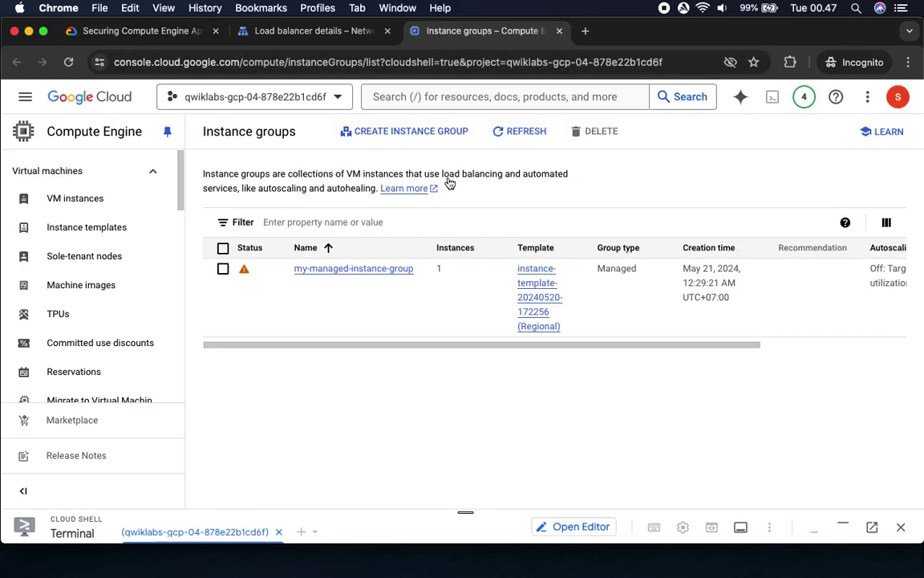
left_click(359, 269)
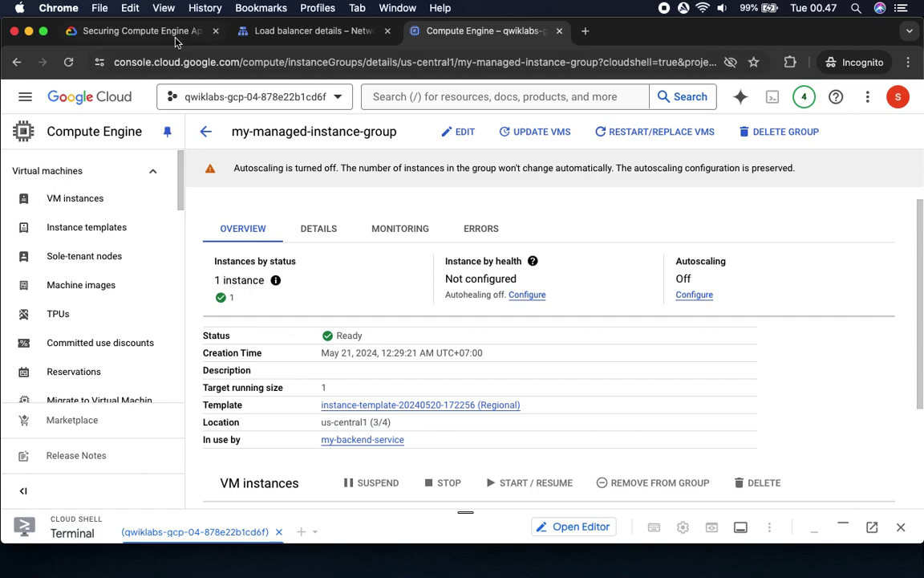
Step: Check Task 5's third instruction and open the Restart/Replace VMs form for my-managed-instance-group
left_click(121, 30)
left_click(368, 340)
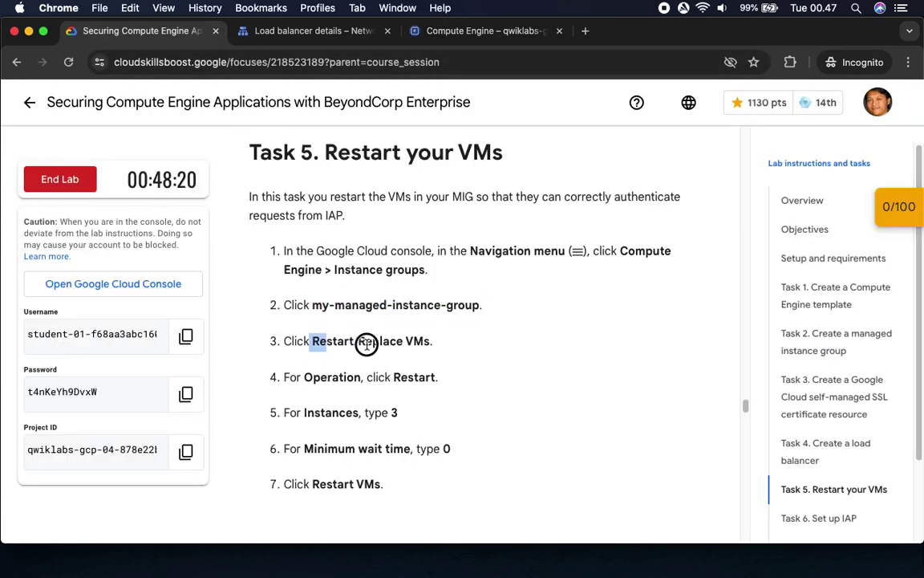
left_click(482, 30)
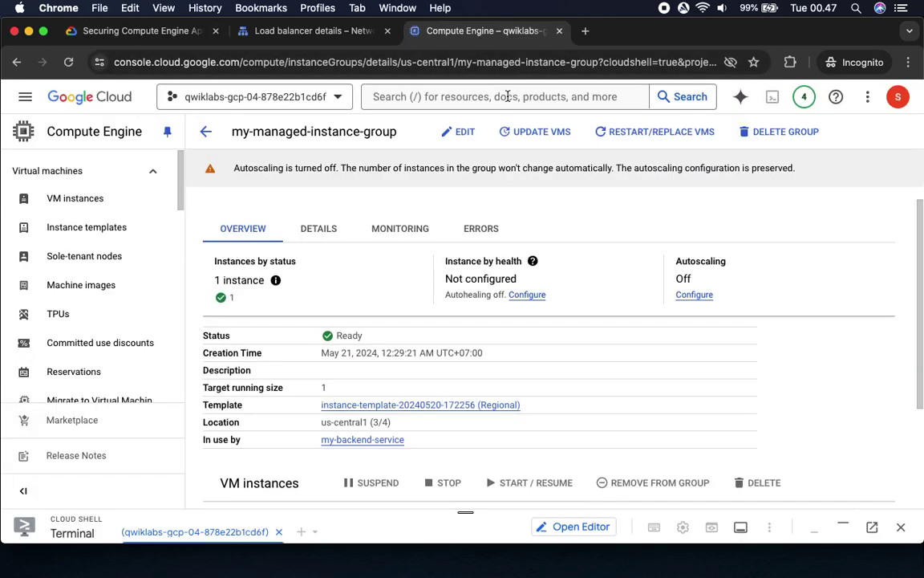
left_click(670, 140)
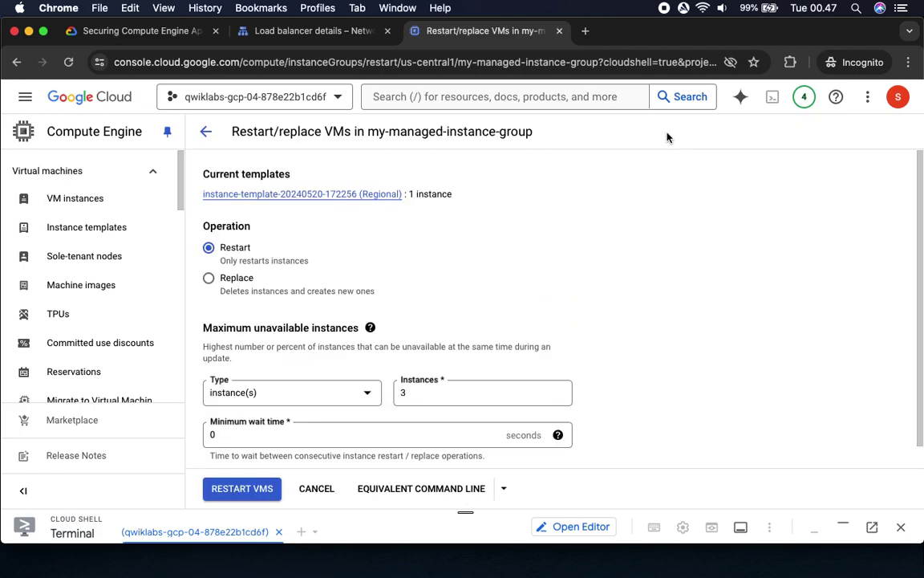
Step: Read the lab instruction for the Operation setting and compare it with the restart/replace form
left_click(138, 31)
scroll(514, 384, "down", 5)
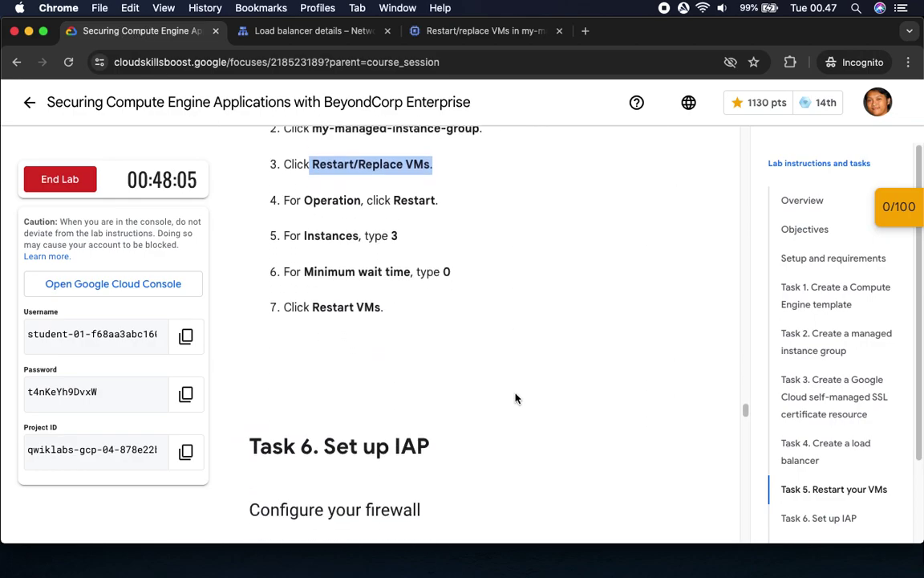
double_click(351, 168)
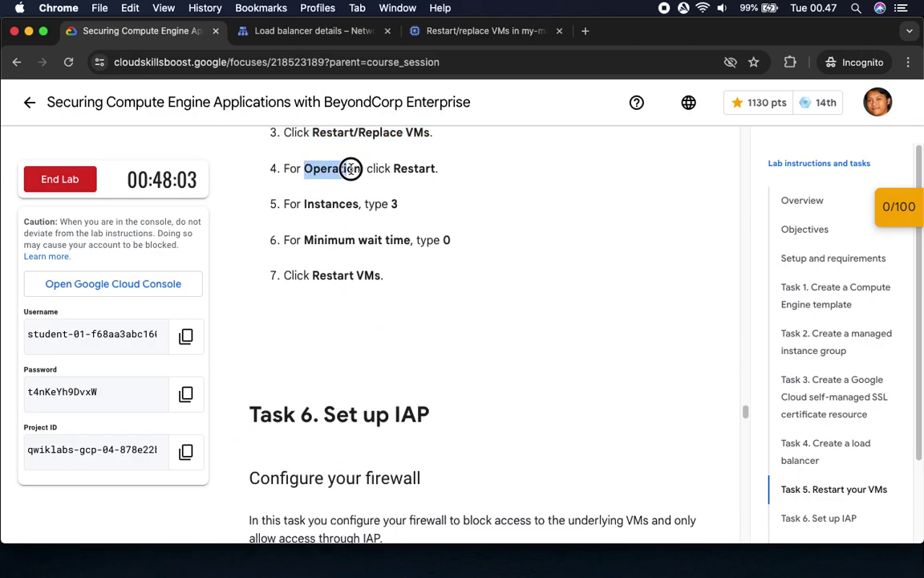
left_click_drag(399, 169, 469, 174)
left_click(285, 31)
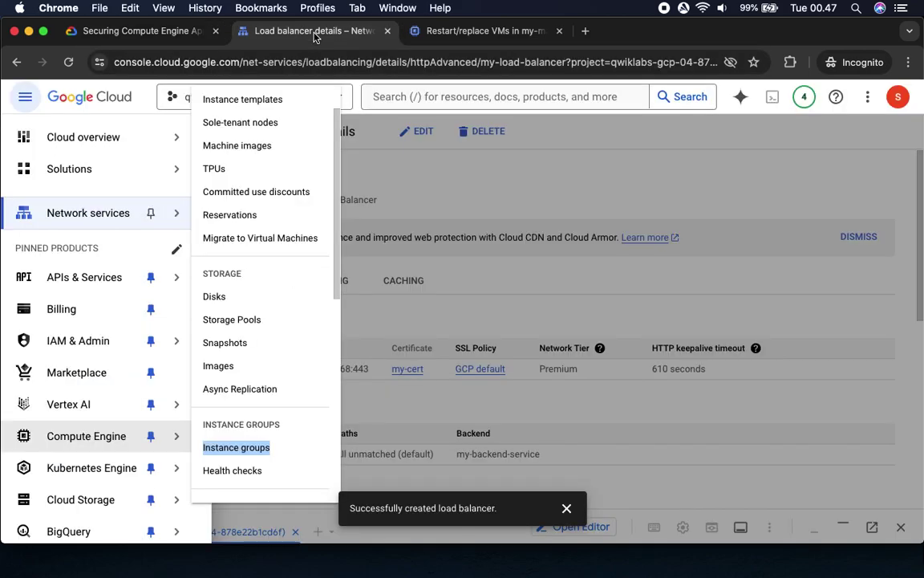
left_click(470, 33)
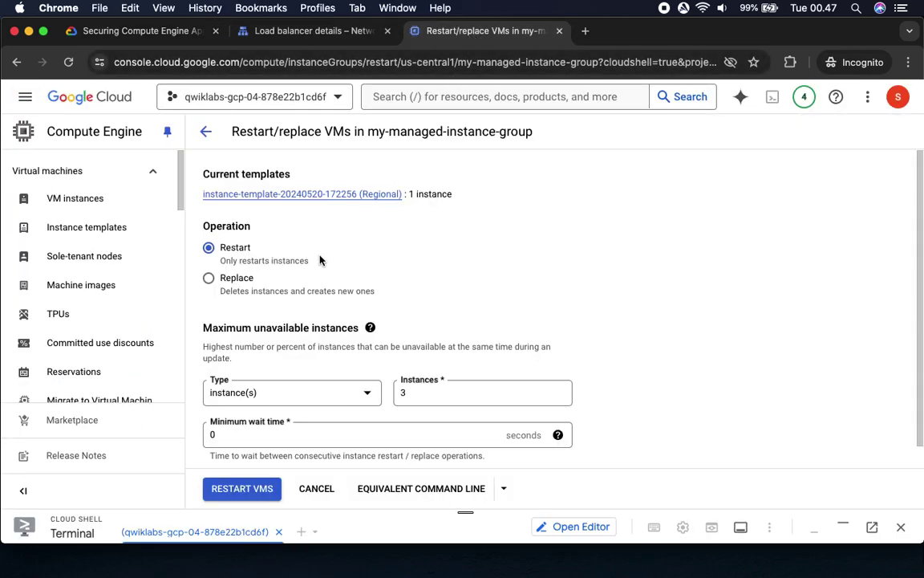
Step: Compare the lab's Instances and Minimum wait time instructions with the values in the restart/replace form
left_click(135, 32)
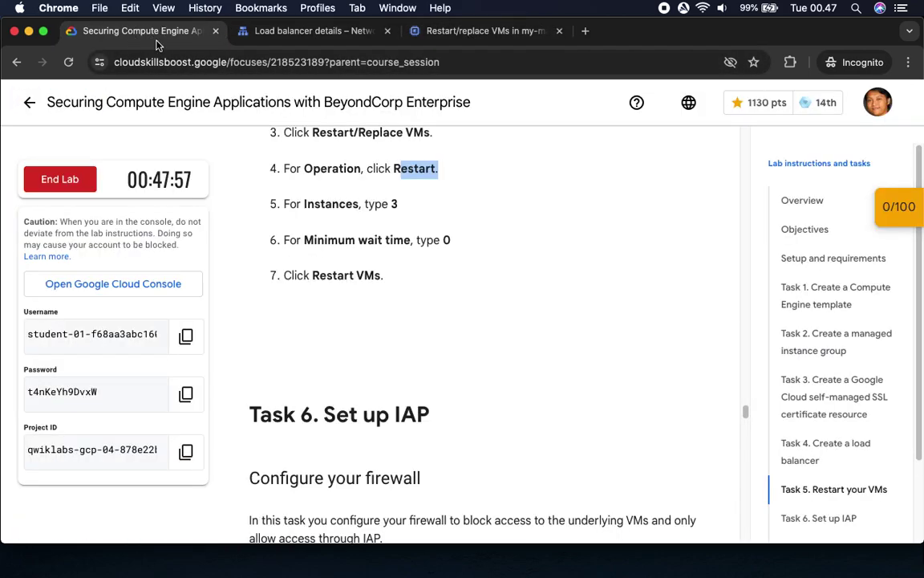
scroll(539, 329, "down", 2)
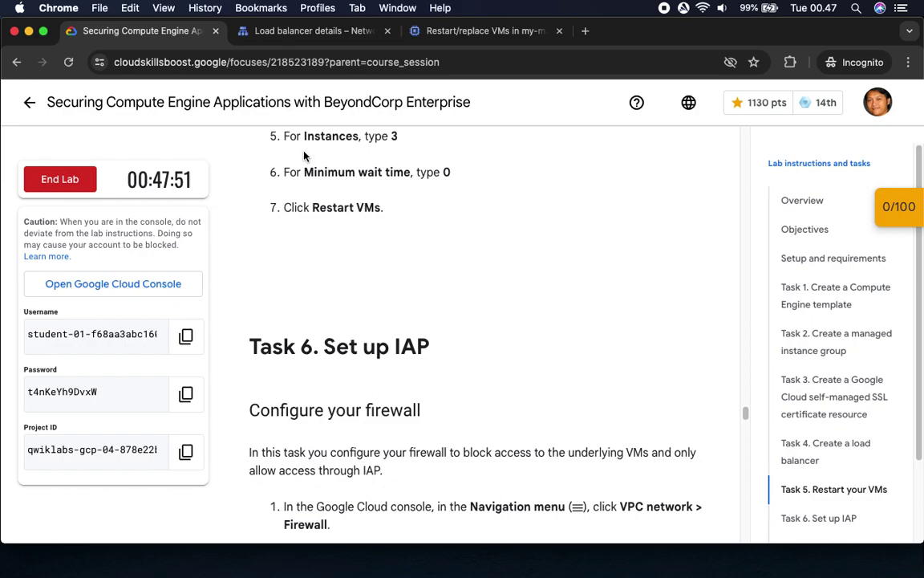
left_click(478, 30)
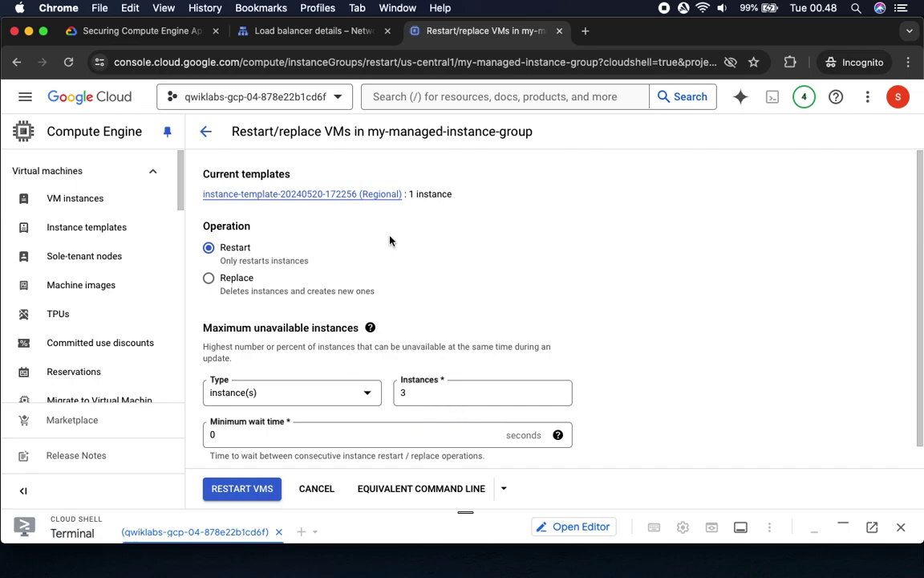
left_click(130, 31)
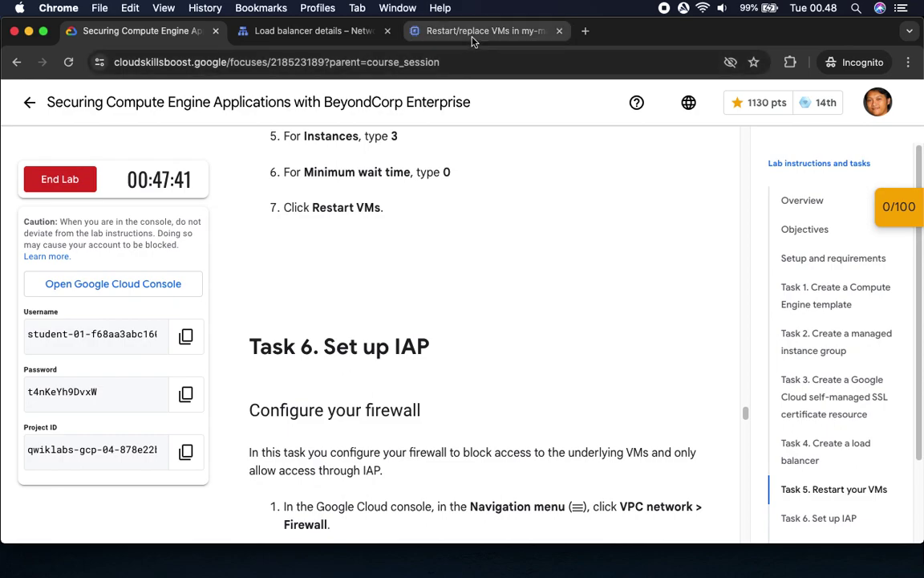
left_click(425, 32)
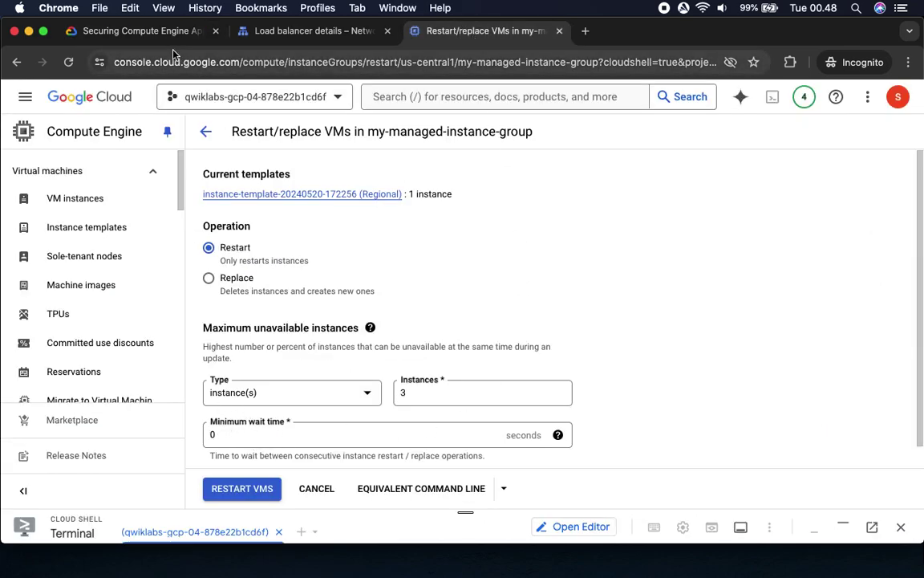
Step: Check Task 5's last instruction, restart the VMs in my-managed-instance-group, and dismiss the update notification
left_click(150, 32)
left_click_drag(312, 213, 381, 210)
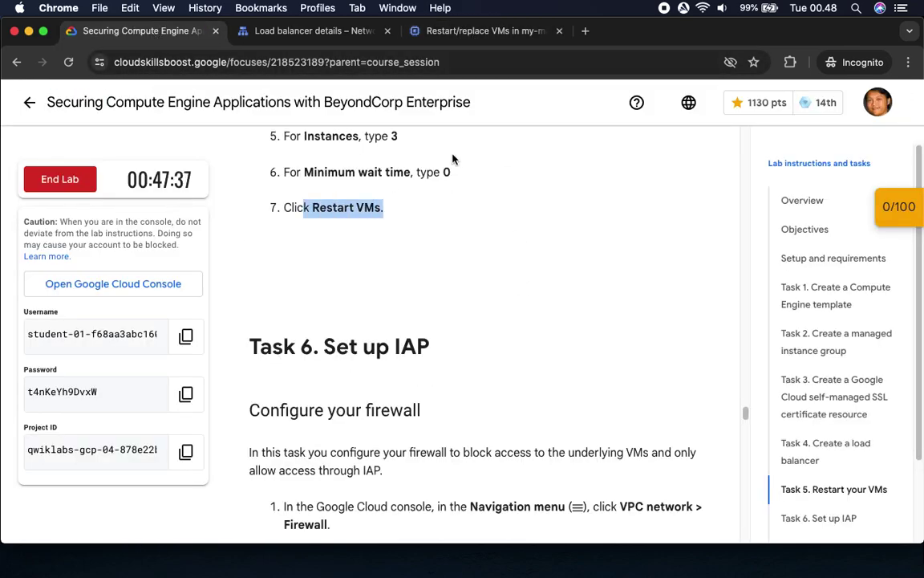
left_click(458, 32)
left_click(245, 492)
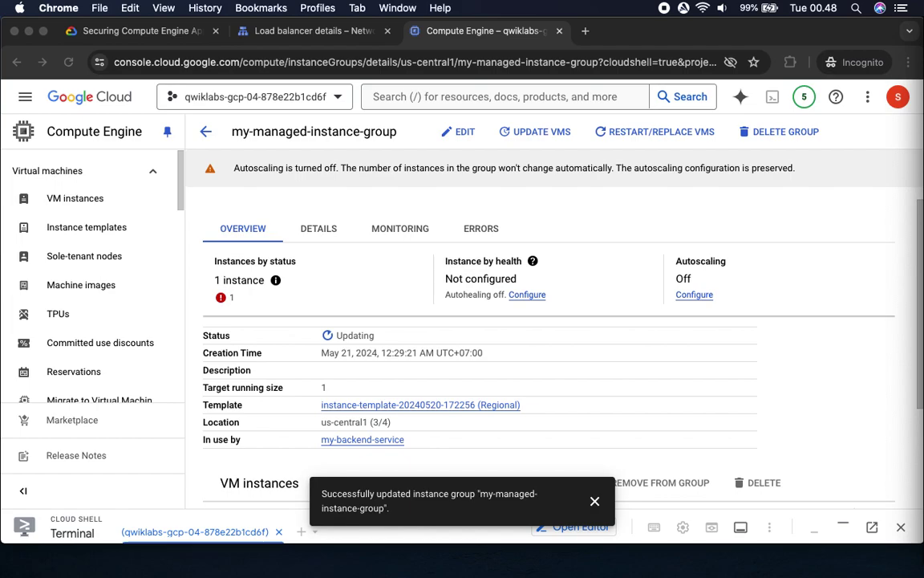
left_click(595, 501)
Step: Read the first instruction of Task 6's firewall configuration in the lab guide
left_click(128, 31)
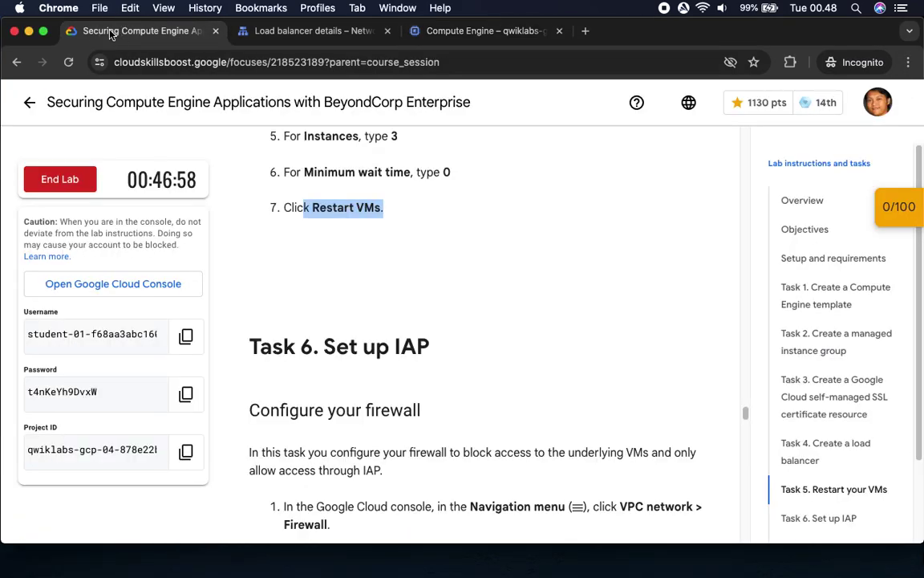
scroll(393, 339, "down", 1)
scroll(393, 338, "down", 5)
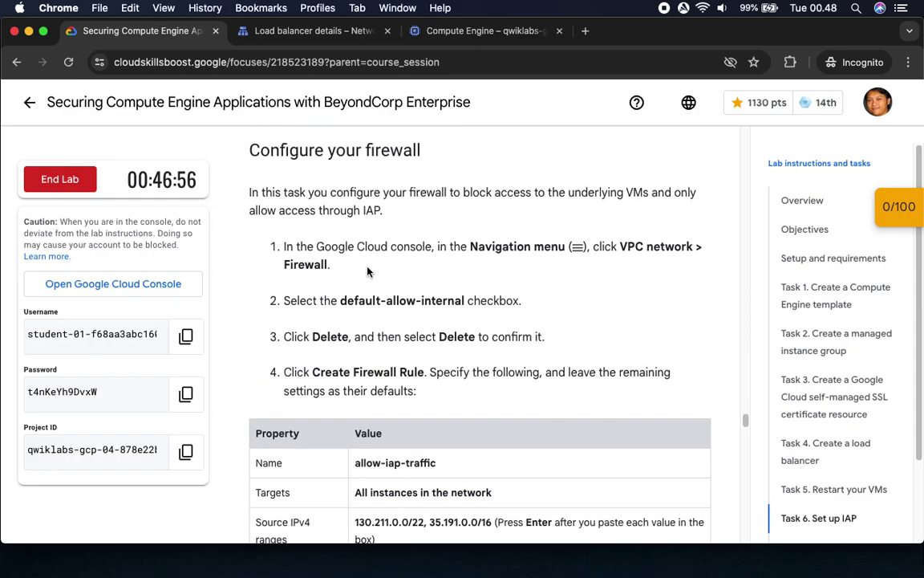
left_click_drag(622, 247, 707, 274)
Step: Open the VPC networks page in a new tab, closing the tutorial and shrinking the Cloud Shell terminal to free space
left_click(282, 32)
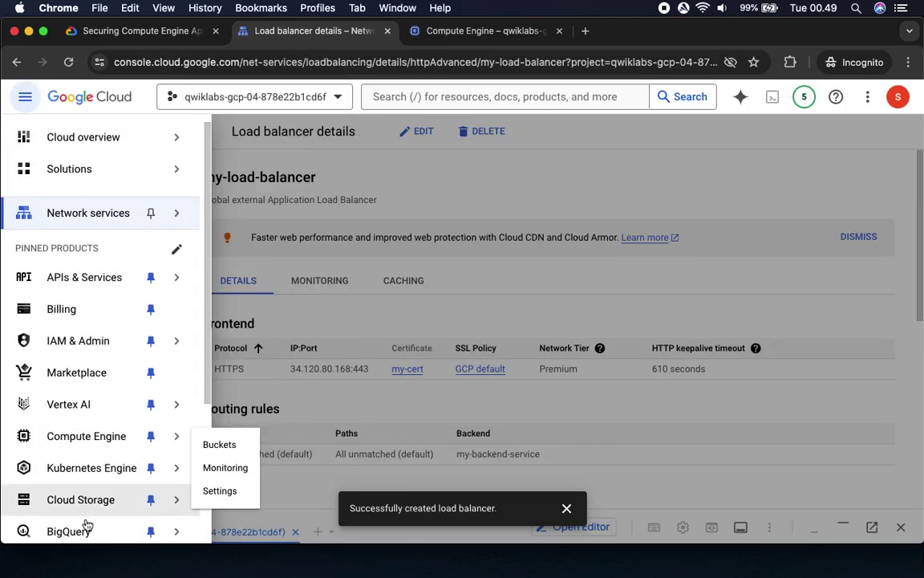
scroll(104, 469, "down", 2)
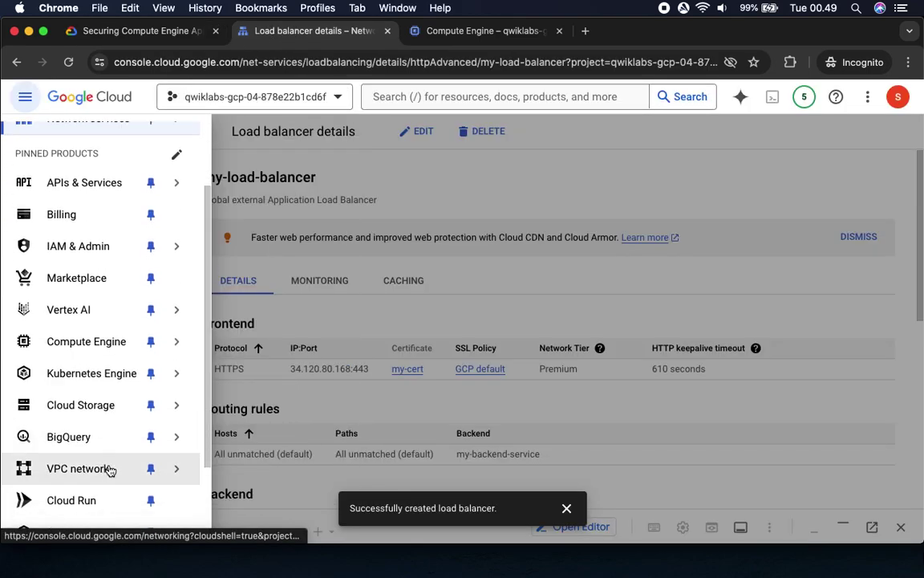
mouse_move(175, 479)
left_click(253, 254)
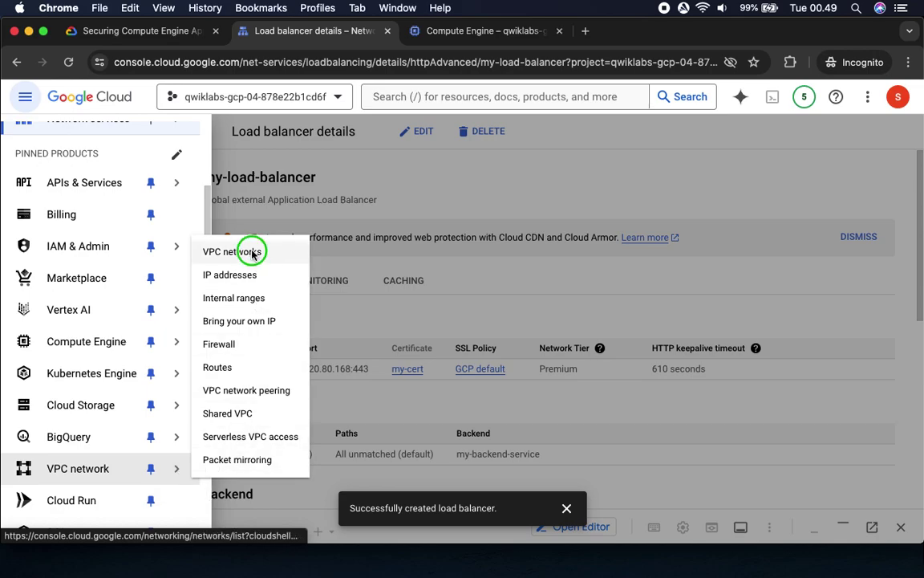
left_click(309, 256)
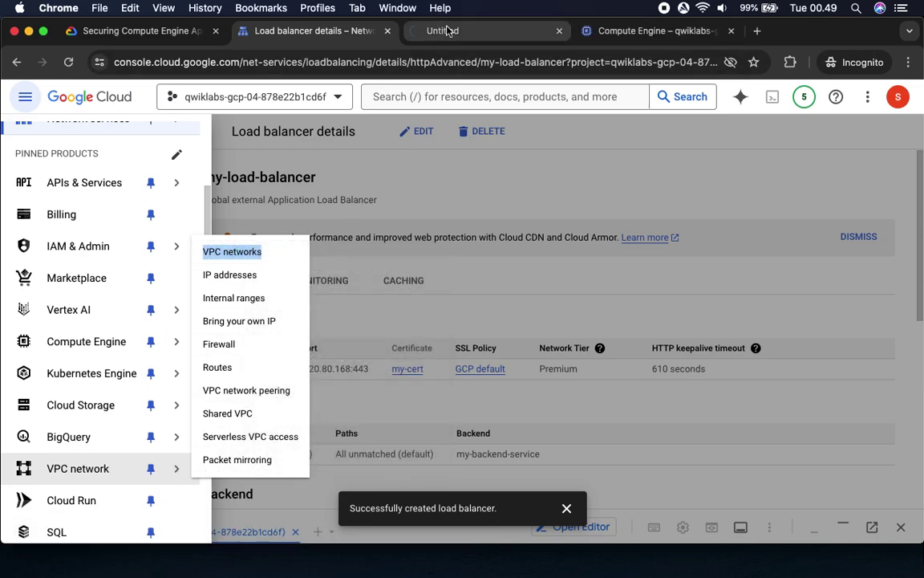
left_click(449, 31)
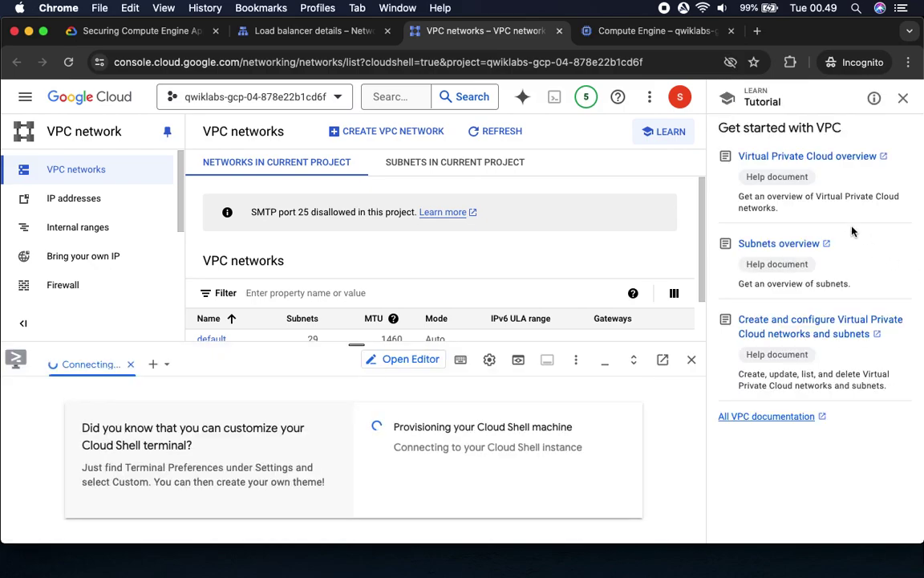
left_click(904, 99)
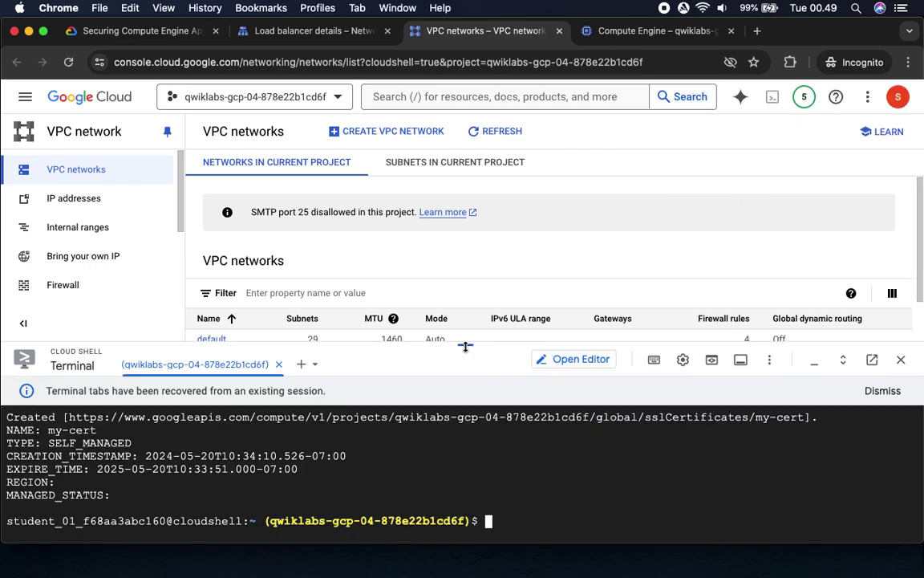
left_click_drag(465, 345, 463, 493)
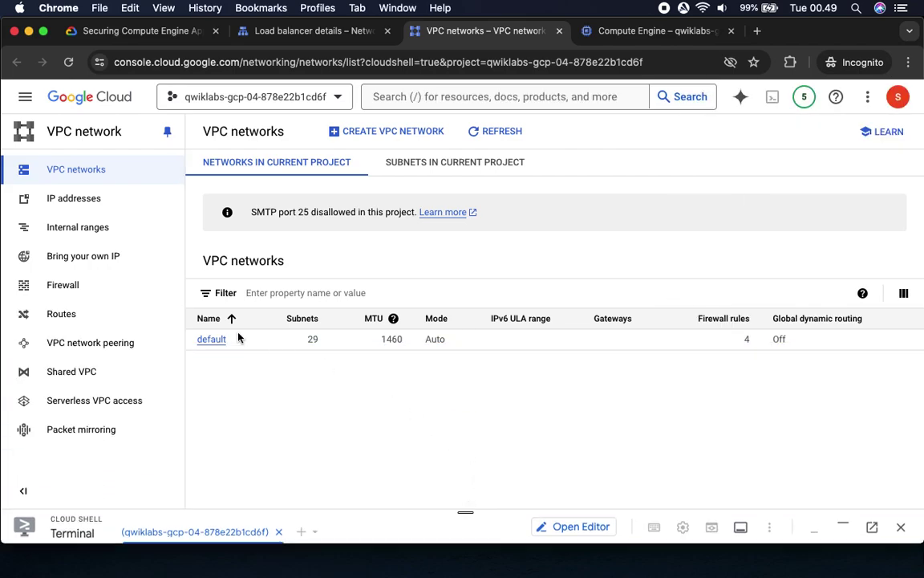
Step: Recheck the lab's firewall path and open the project's firewall policies, closing the tutorial and the Cloud IDS notice
left_click(141, 32)
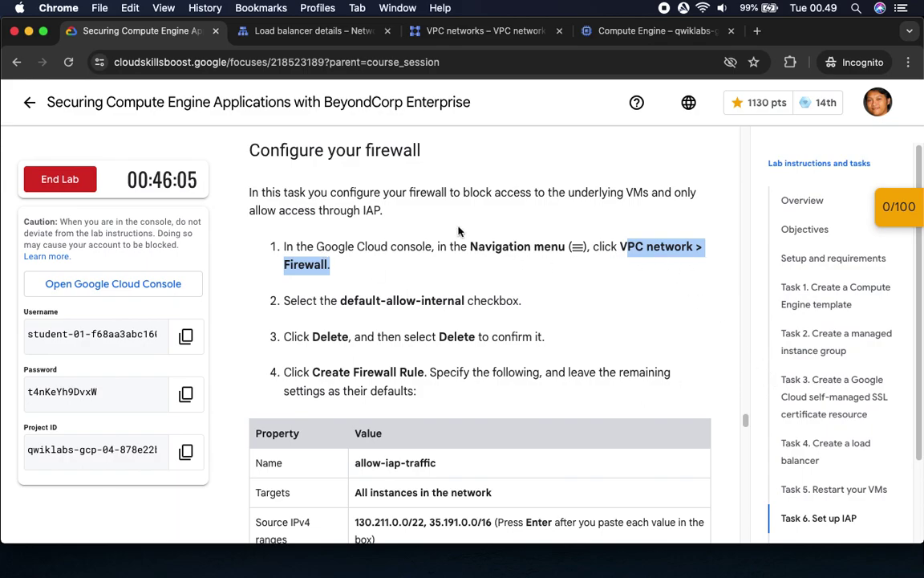
left_click(427, 34)
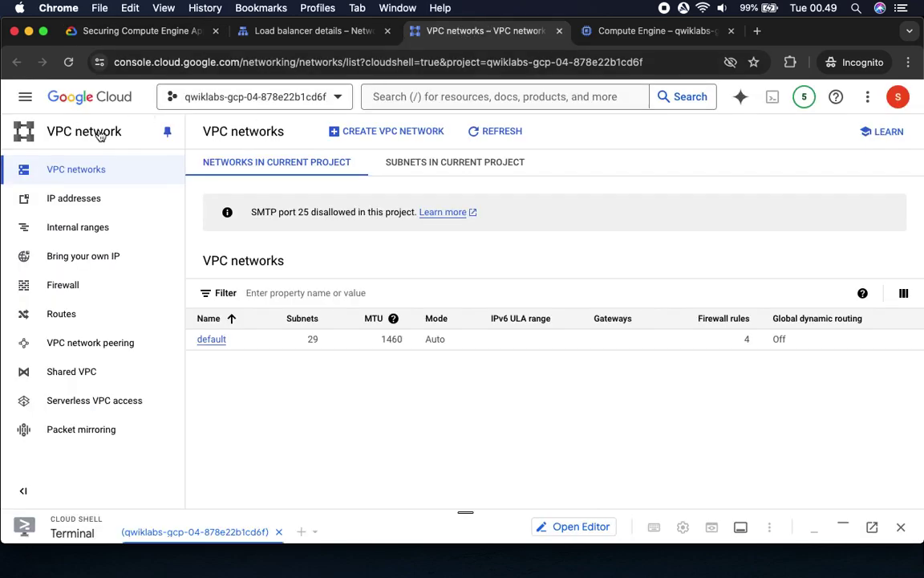
left_click(73, 287)
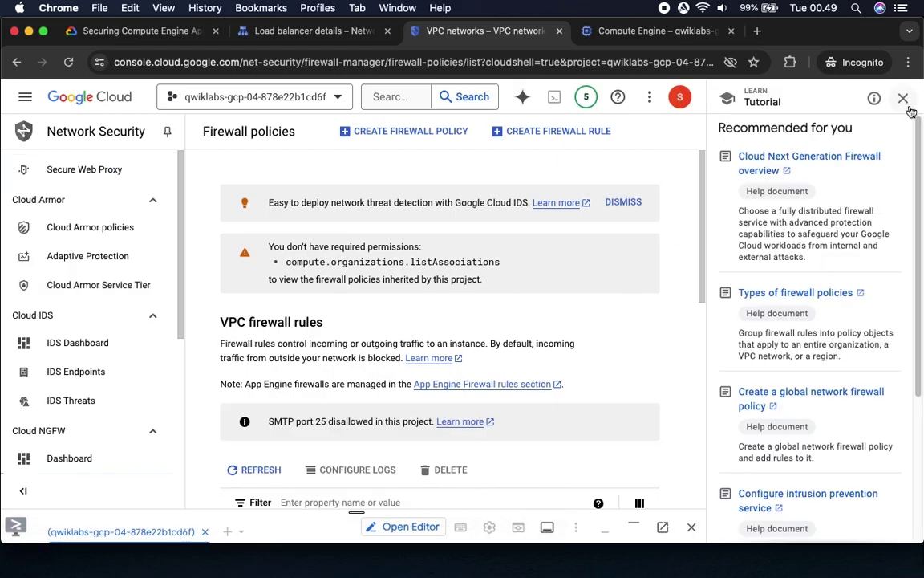
left_click(904, 99)
left_click(852, 204)
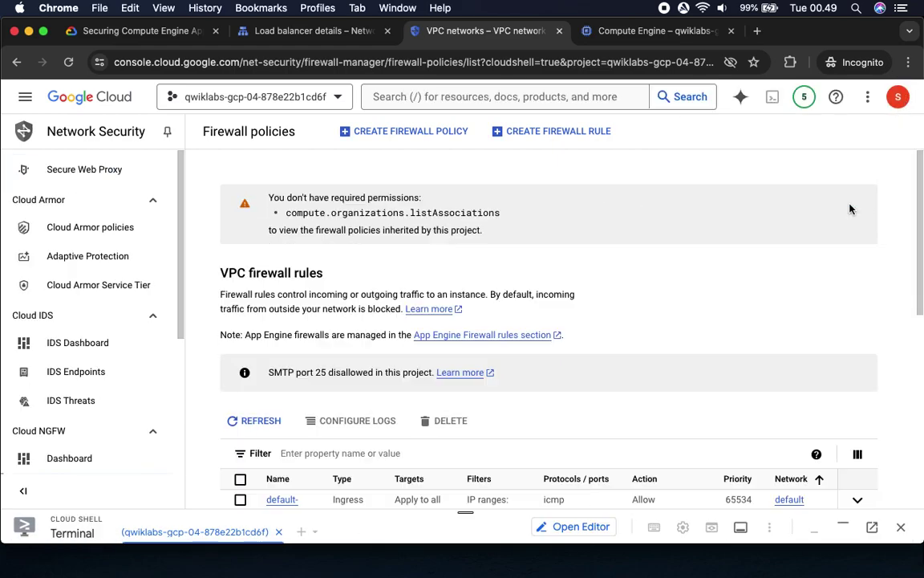
Step: Read the lab's instruction about the default-allow-internal rule and open that rule's details in the console
left_click(126, 32)
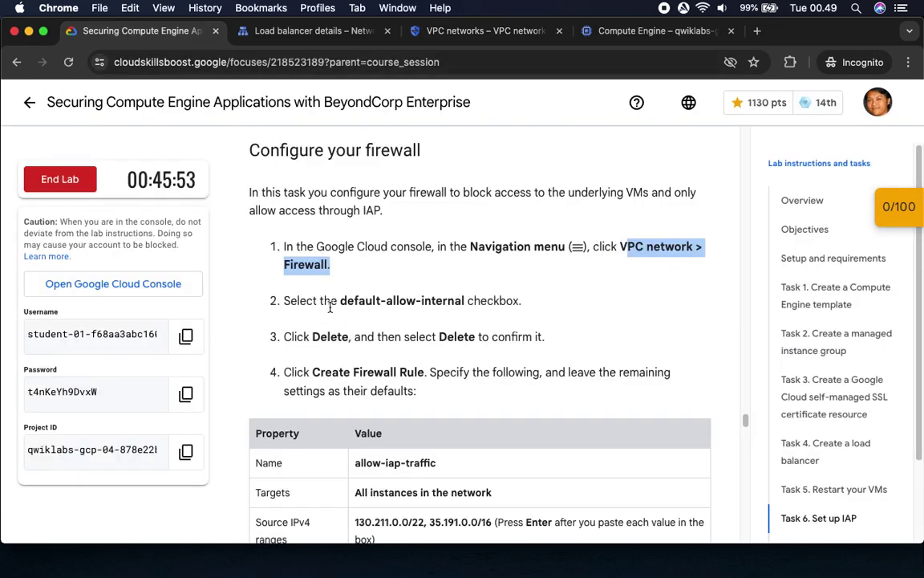
left_click(438, 301)
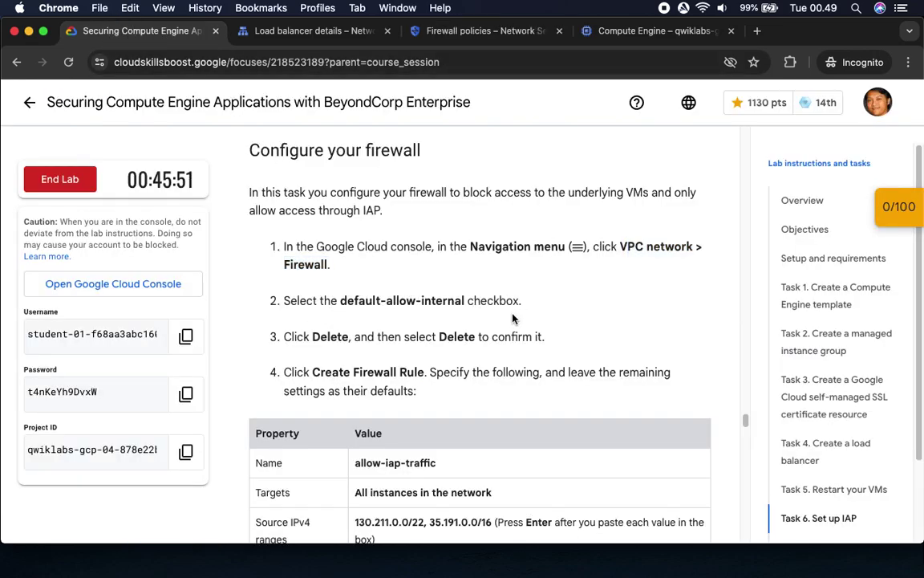
scroll(513, 313, "down", 4)
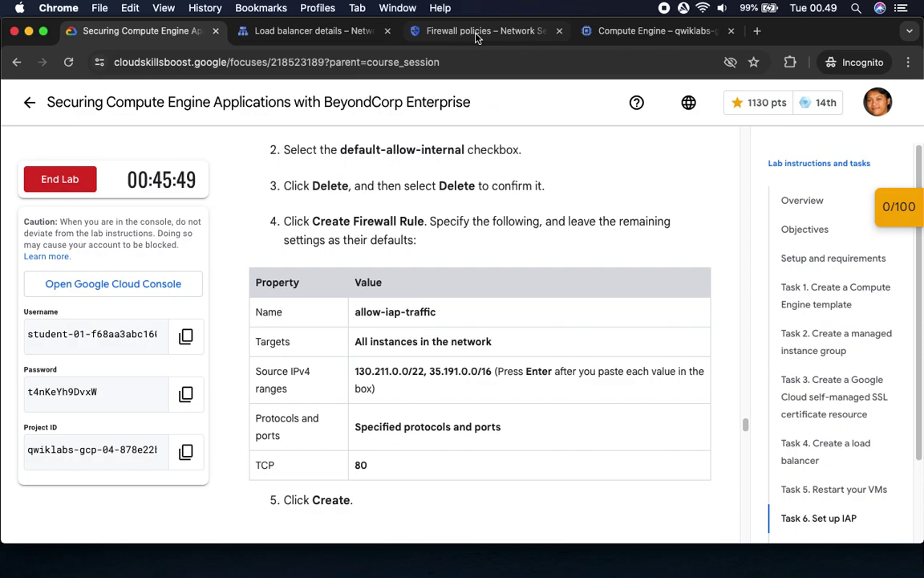
left_click(475, 32)
scroll(602, 289, "down", 4)
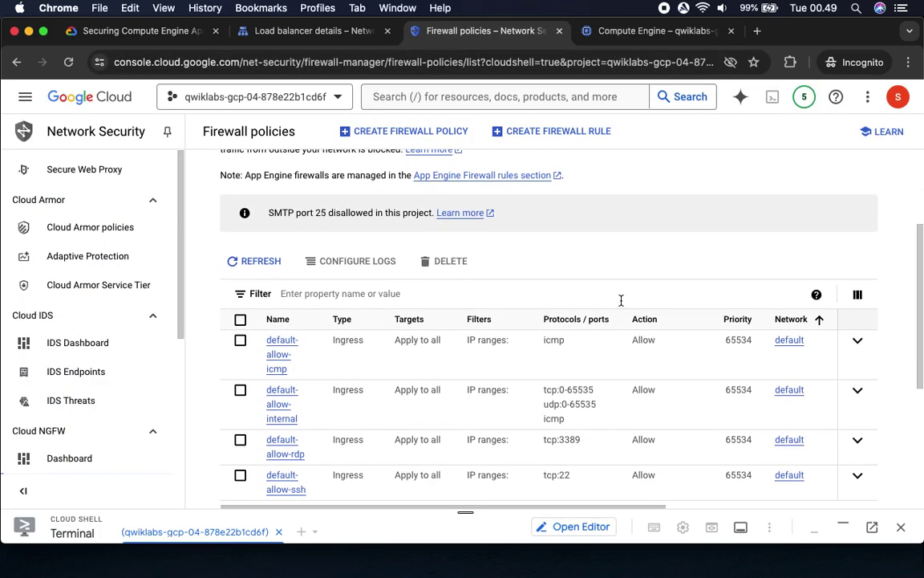
scroll(619, 301, "down", 2)
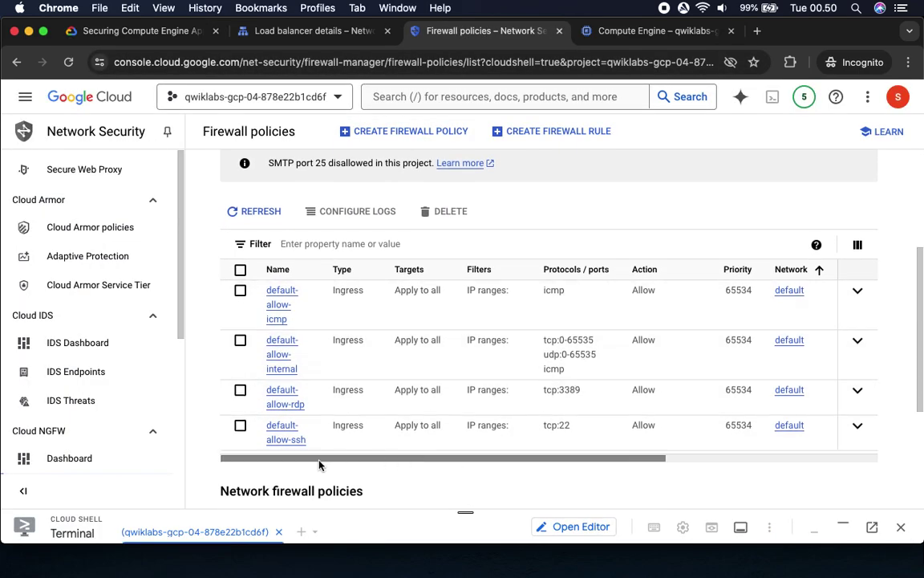
left_click(280, 357)
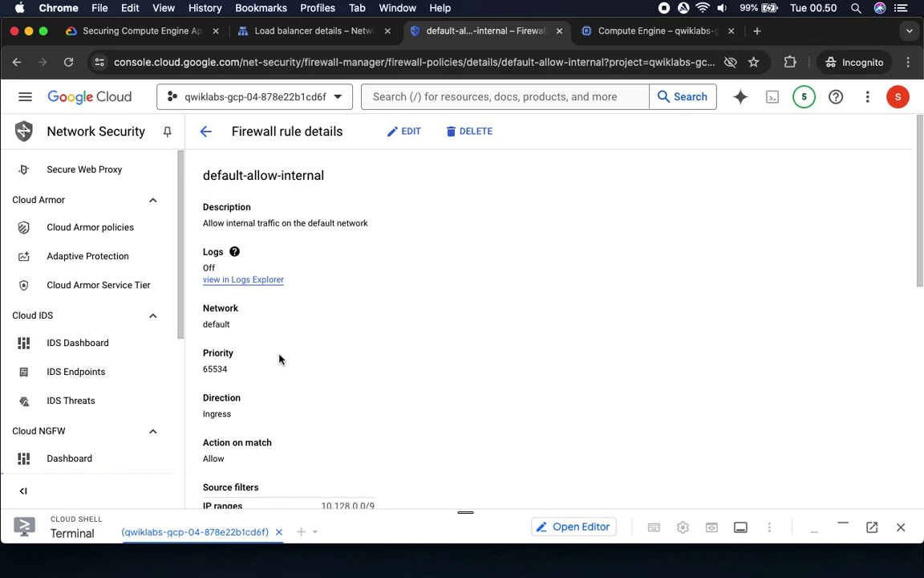
Step: Place the firewall tab beside the lab guide, check the deletion instruction, and delete the default-allow-internal firewall rule
left_click(125, 31)
left_click_drag(481, 31, 321, 31)
left_click(143, 33)
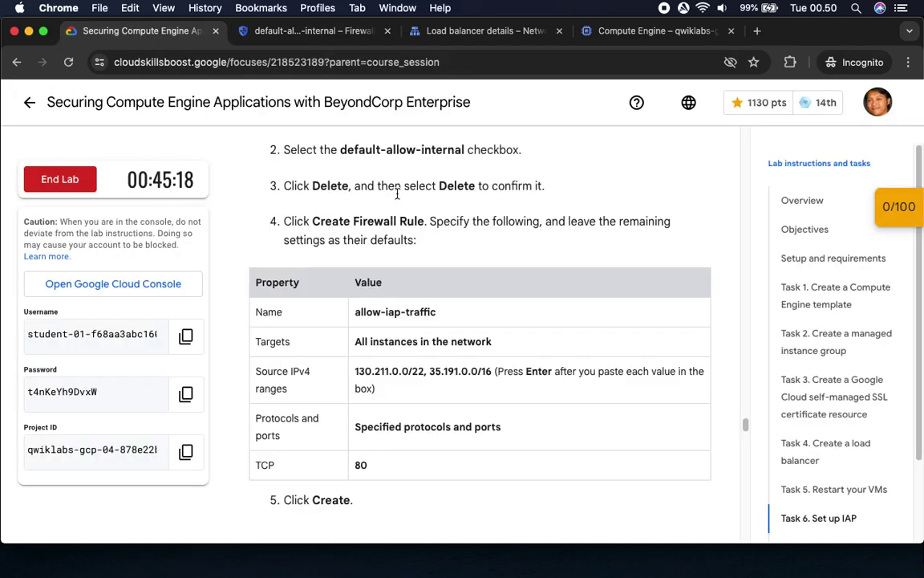
scroll(398, 197, "down", 1)
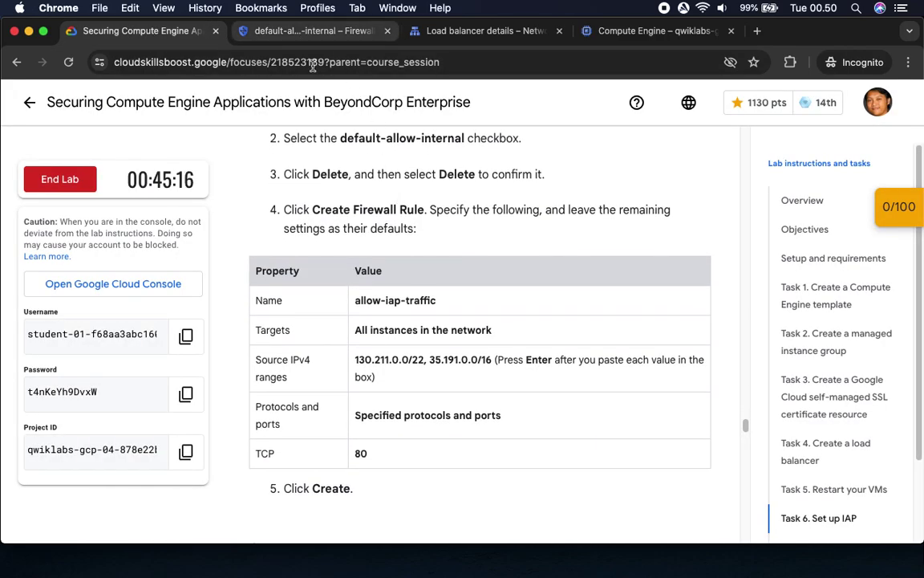
scroll(343, 158, "down", 3)
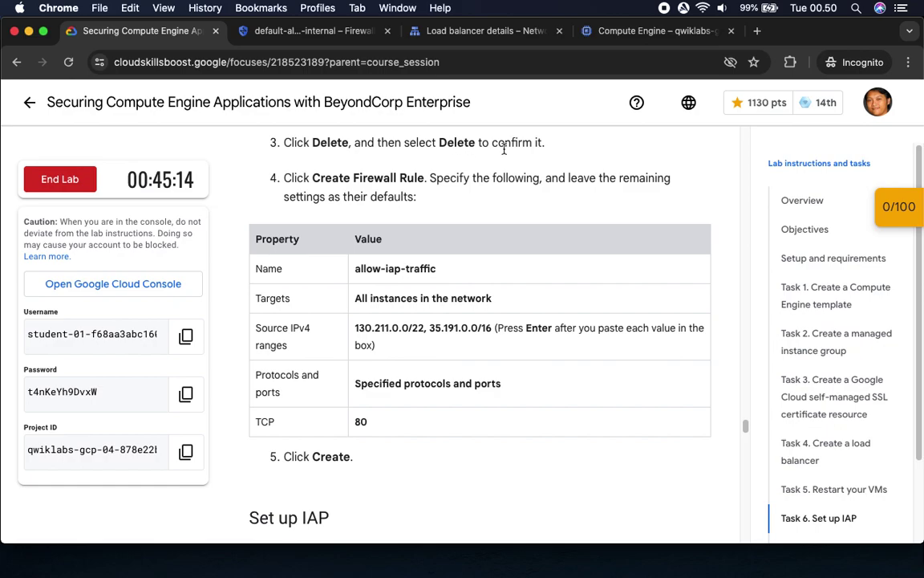
left_click(308, 32)
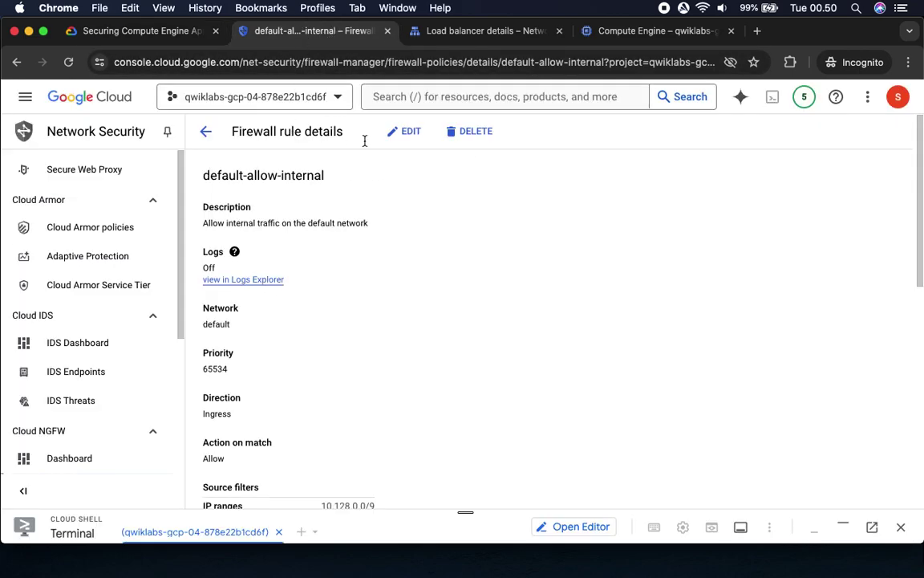
left_click(475, 135)
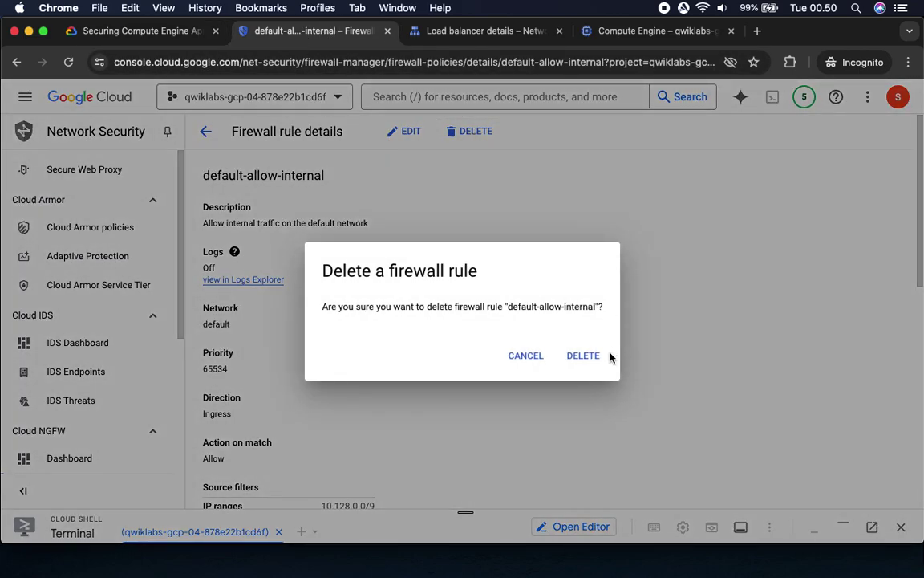
left_click(588, 360)
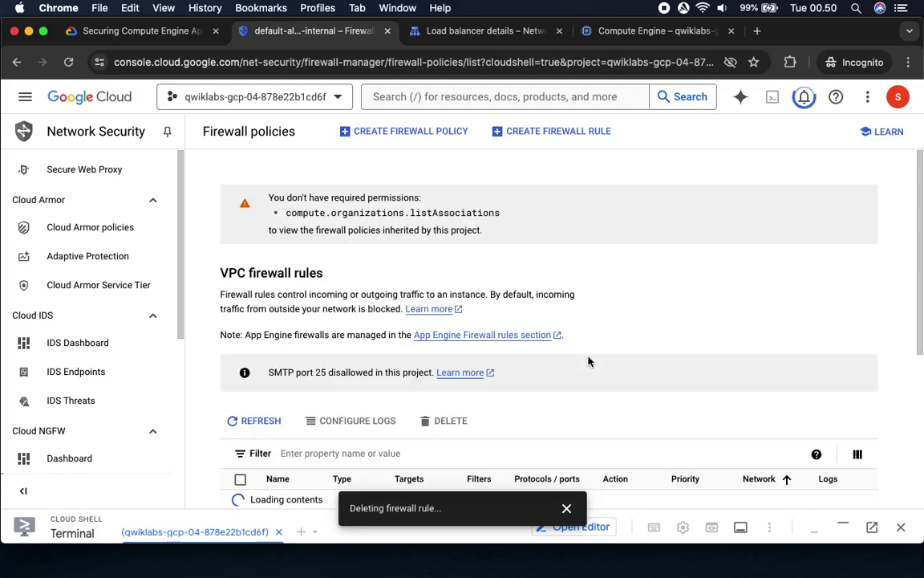
Step: Read the lab's settings for the new firewall rule and check the VPC firewall rules list after the deletion
left_click(138, 32)
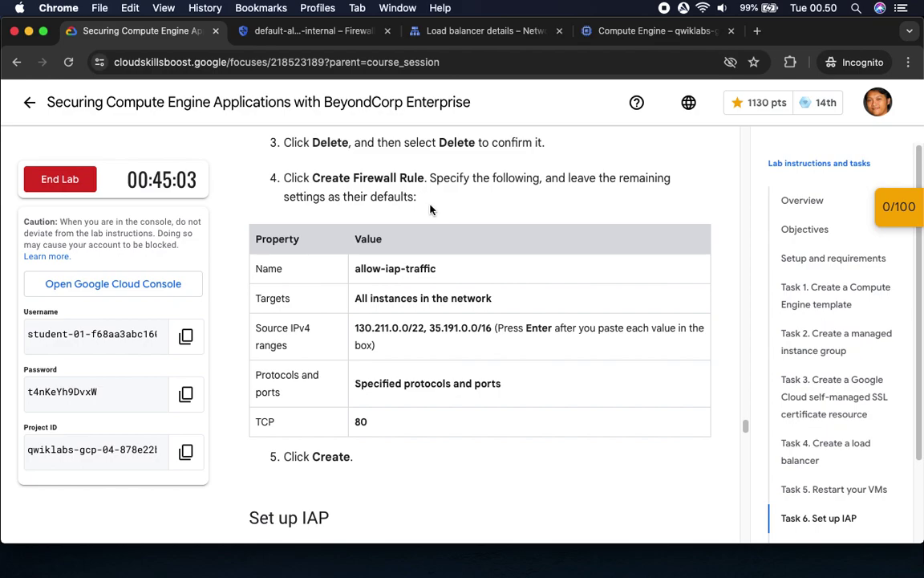
scroll(433, 196, "down", 1)
scroll(438, 212, "down", 1)
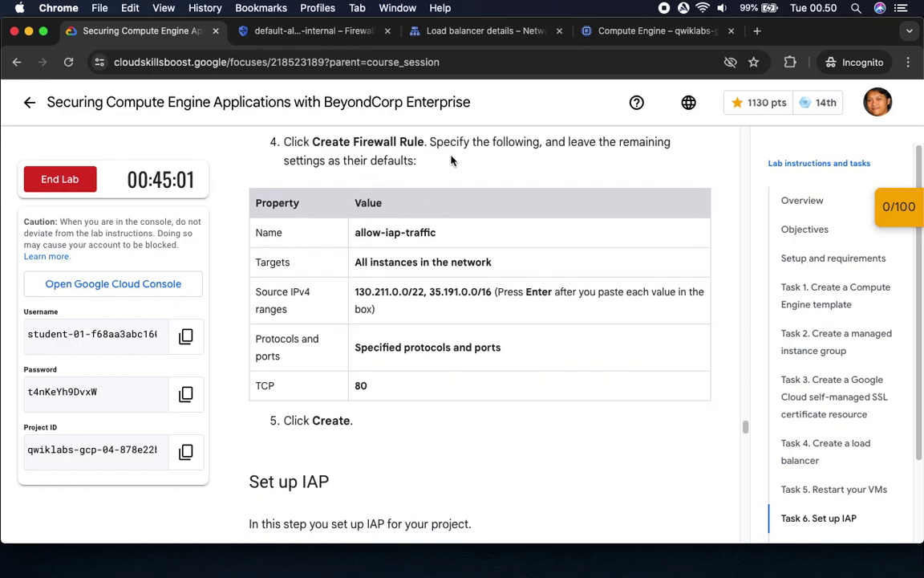
left_click(305, 30)
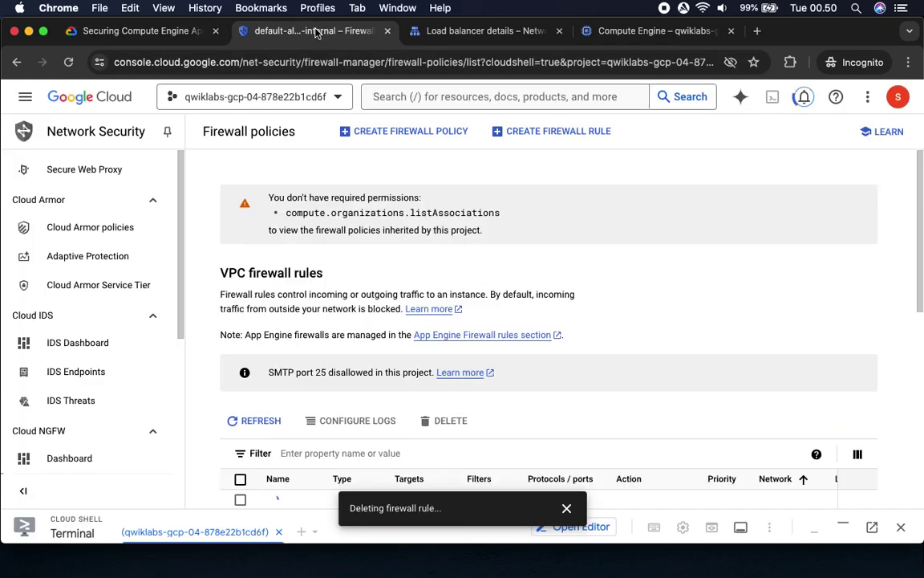
left_click(566, 508)
scroll(651, 348, "down", 2)
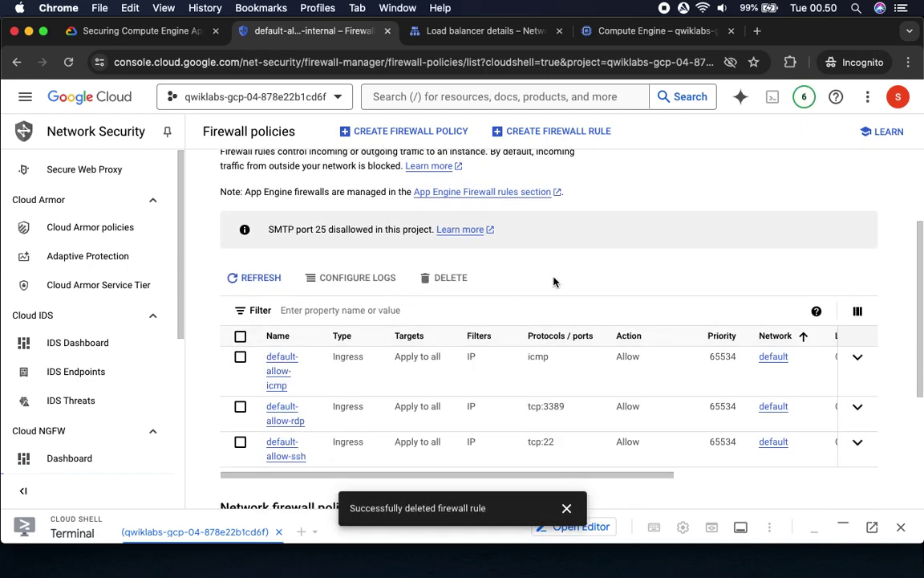
Step: Recheck Task 6's fourth firewall instruction and open the form for creating a firewall rule
left_click(136, 31)
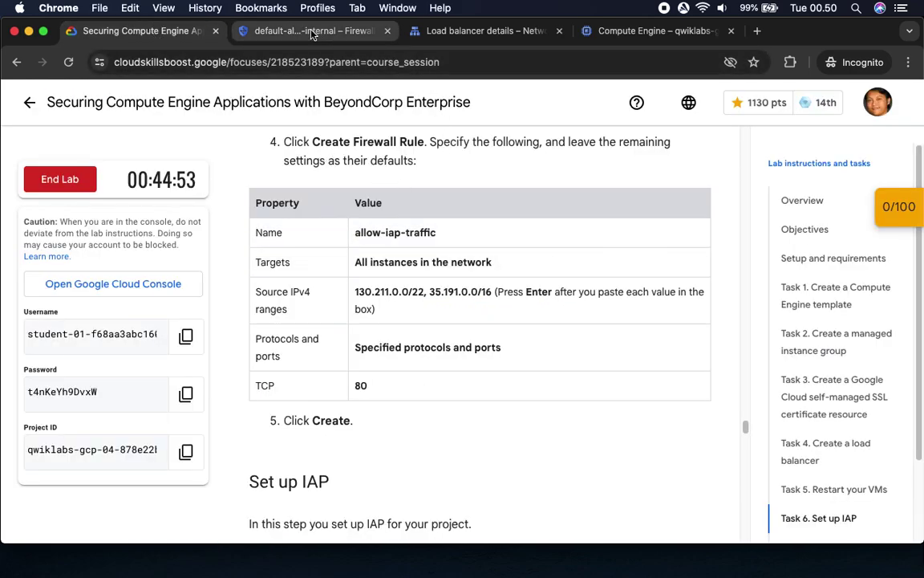
left_click(272, 31)
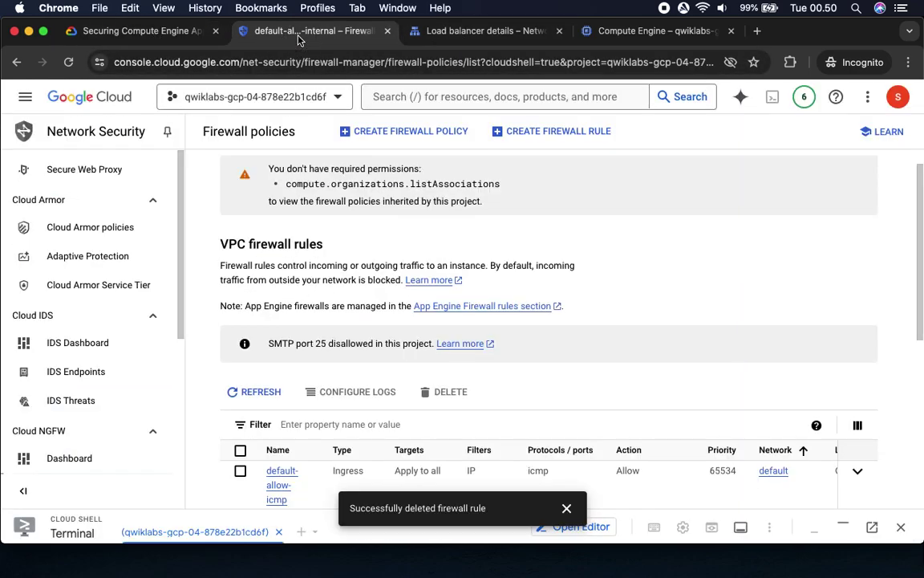
left_click(549, 135)
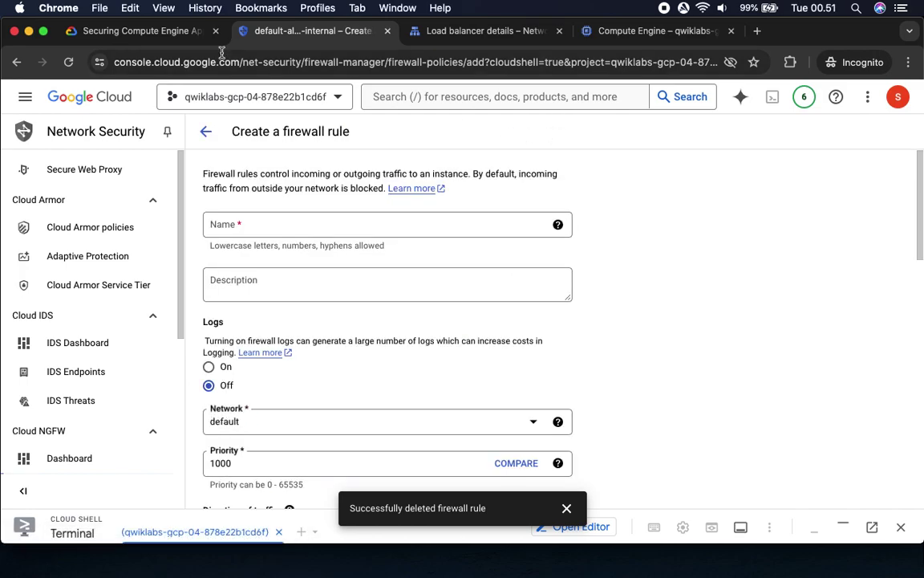
Step: Copy the rule name from the lab guide and name the new firewall rule allow-iap-traffic
left_click(141, 30)
left_click_drag(351, 235, 458, 234)
key("super+c")
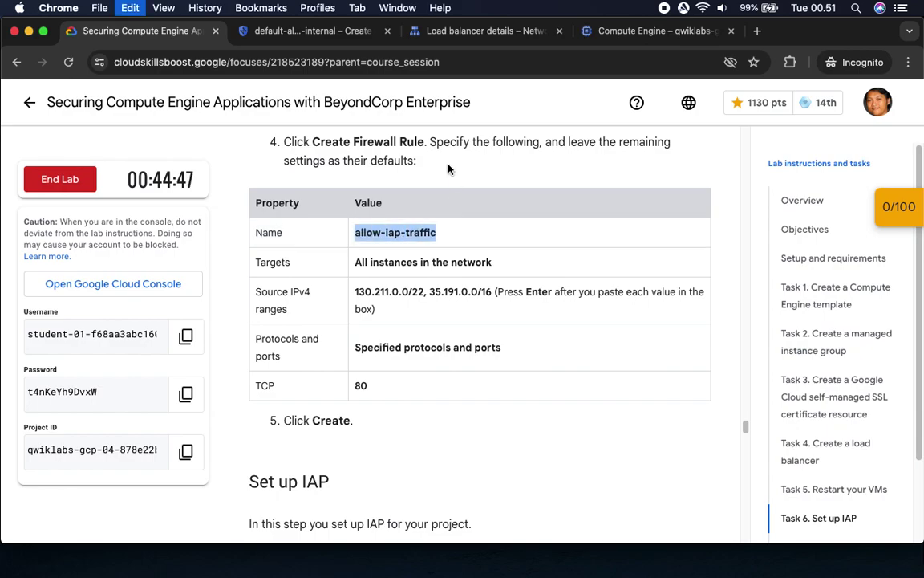
left_click(285, 31)
left_click(301, 229)
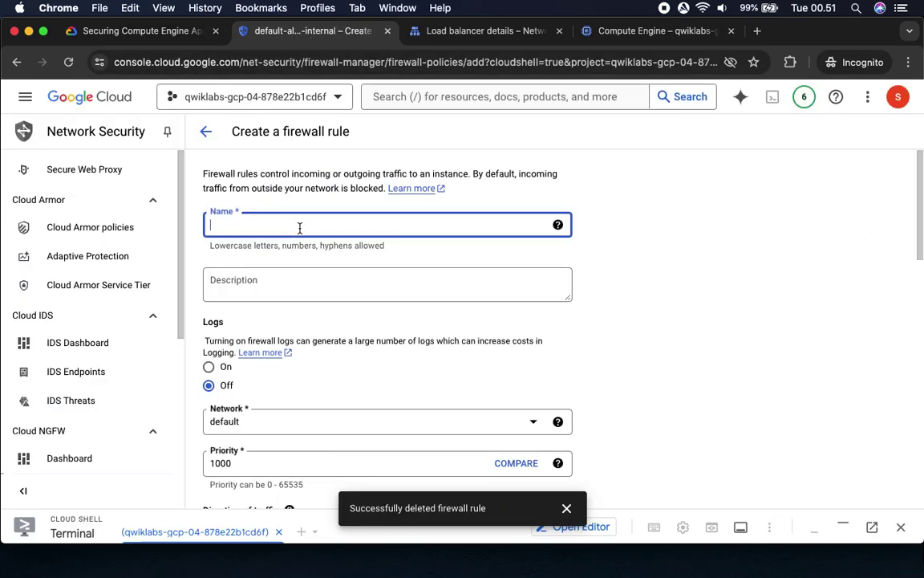
key("super+v")
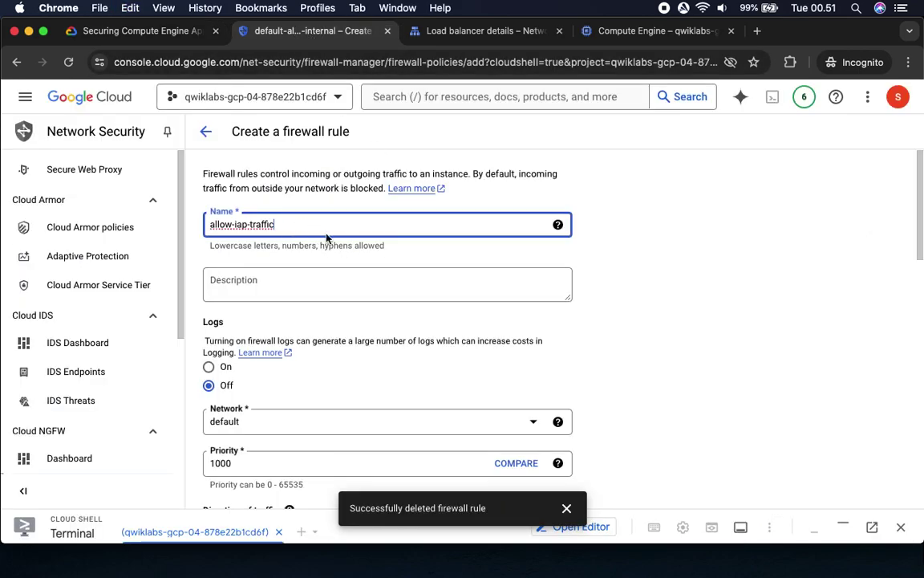
Step: Check the lab's target setting and set the firewall rule's targets to All instances in the network
left_click(138, 32)
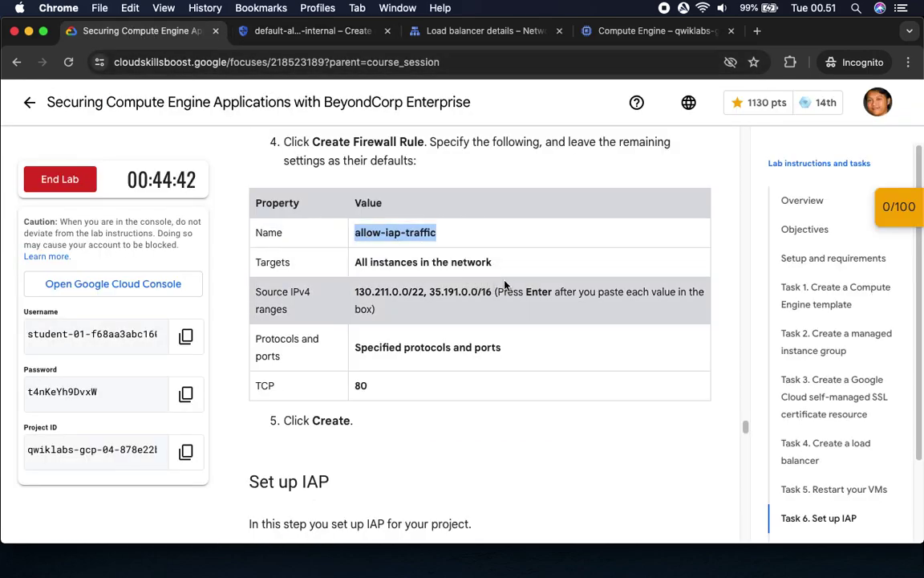
left_click(290, 32)
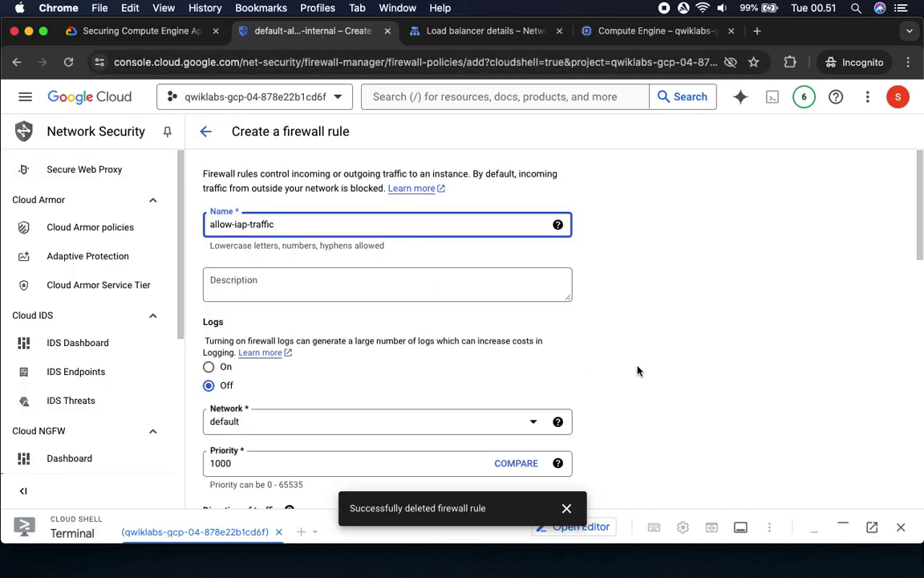
scroll(641, 371, "down", 2)
scroll(641, 371, "down", 8)
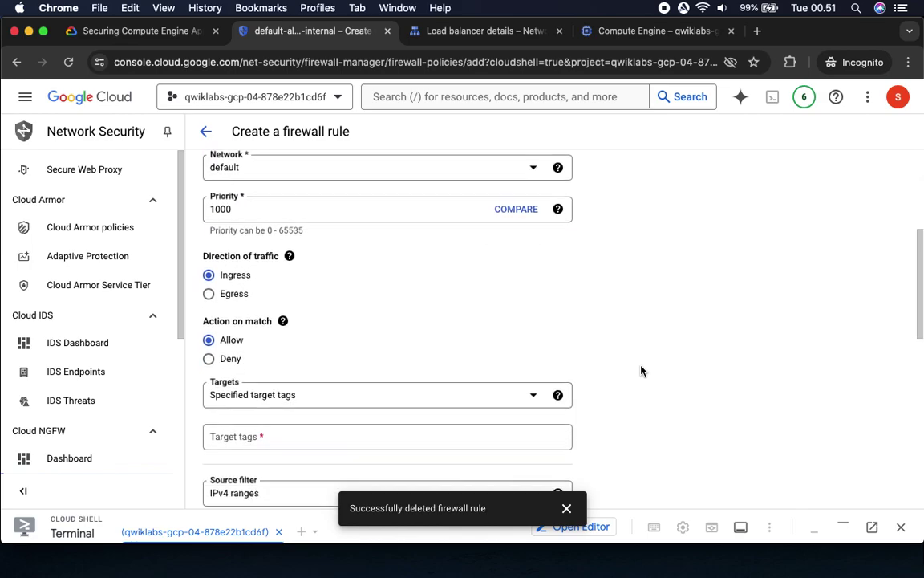
left_click(274, 227)
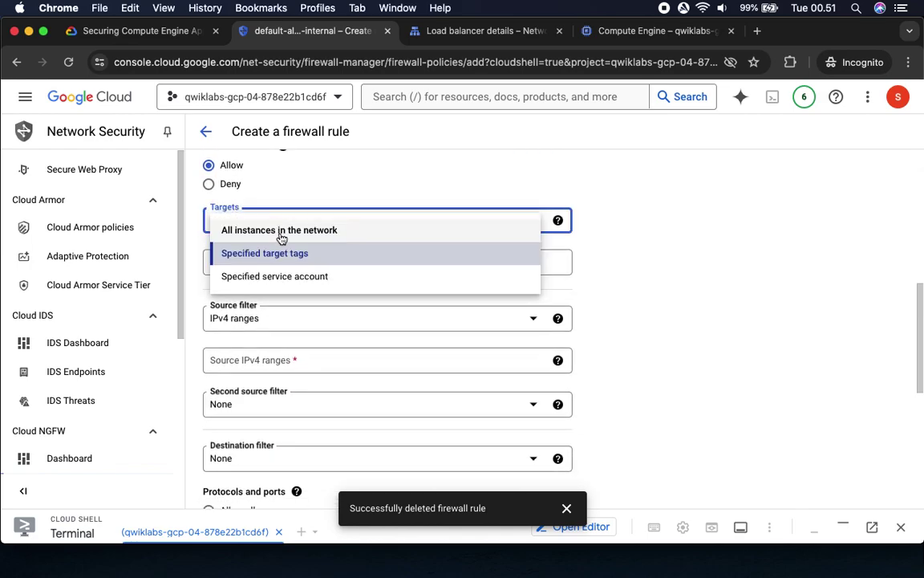
left_click(274, 230)
Step: Copy the first source range from the lab guide and add 130.211.0.0/22 to the rule's source IPv4 ranges
left_click(148, 30)
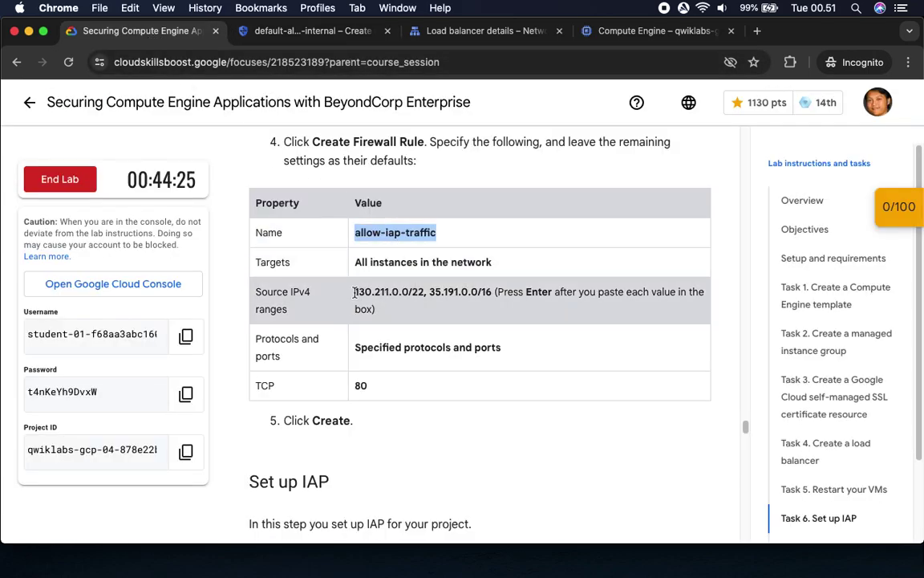
left_click_drag(355, 290, 425, 292)
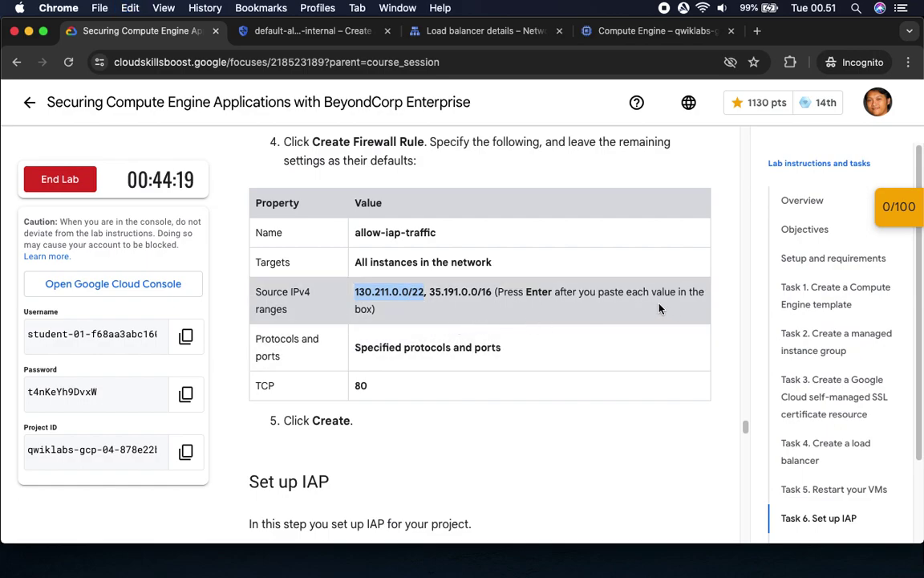
left_click(309, 32)
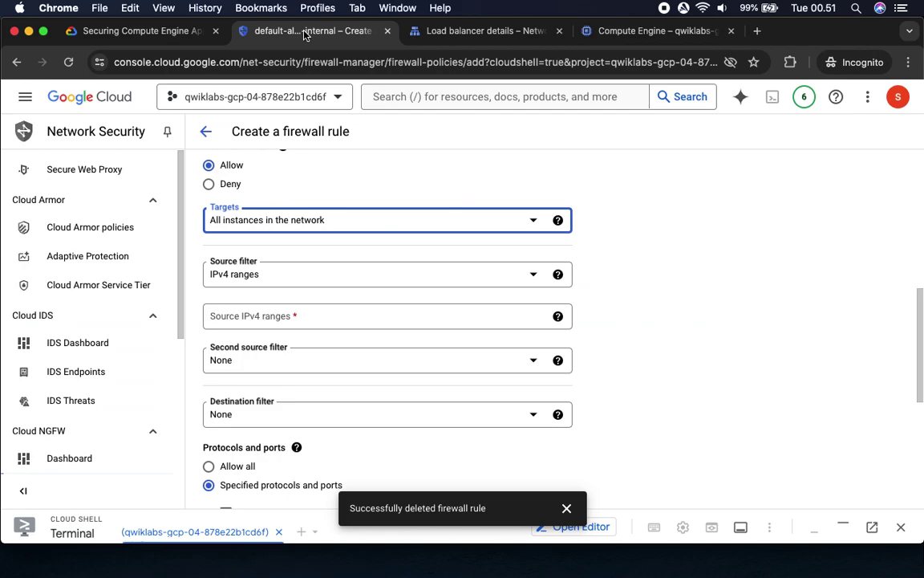
left_click(271, 320)
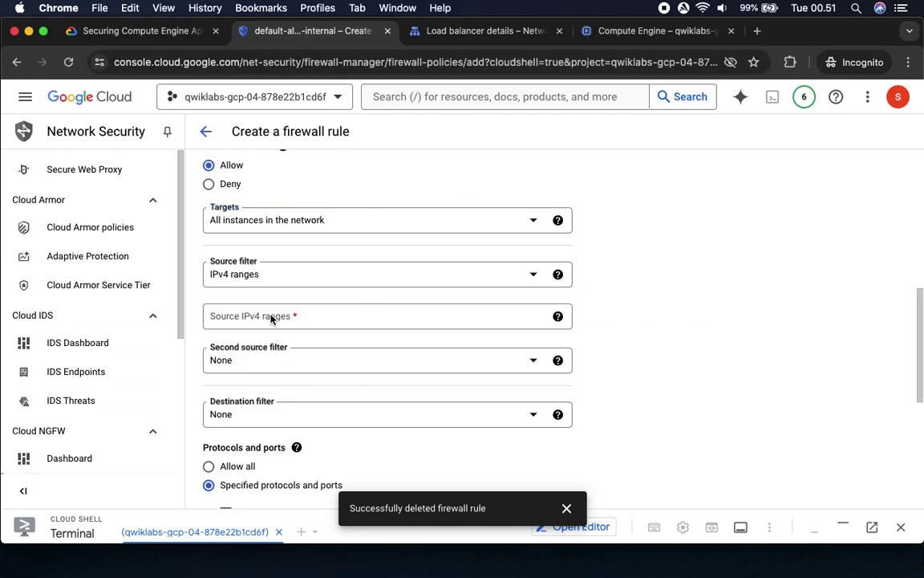
key("super+v")
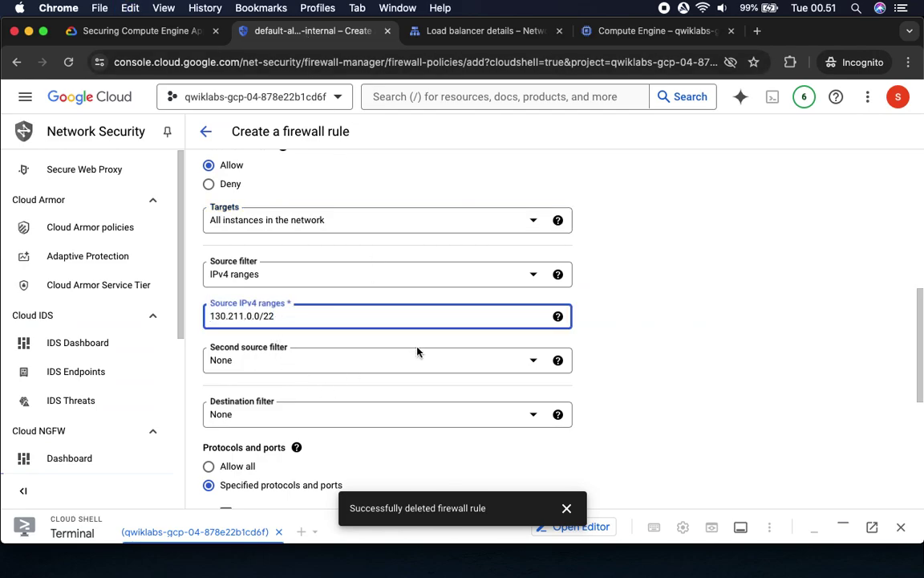
key("Return")
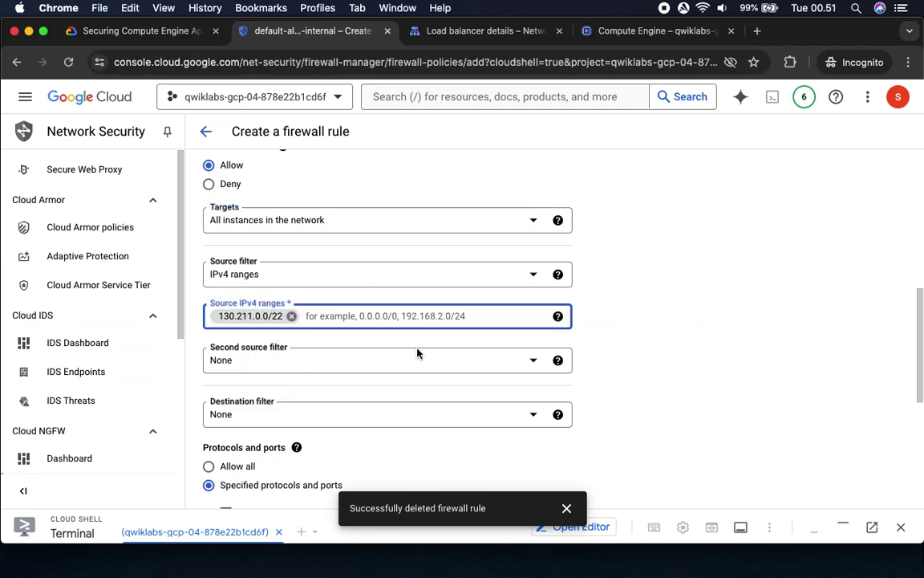
Step: Copy the second source range from the lab guide and add 35.191.0.0/16 to the rule's source IPv4 ranges
left_click(153, 33)
left_click_drag(431, 292, 491, 293)
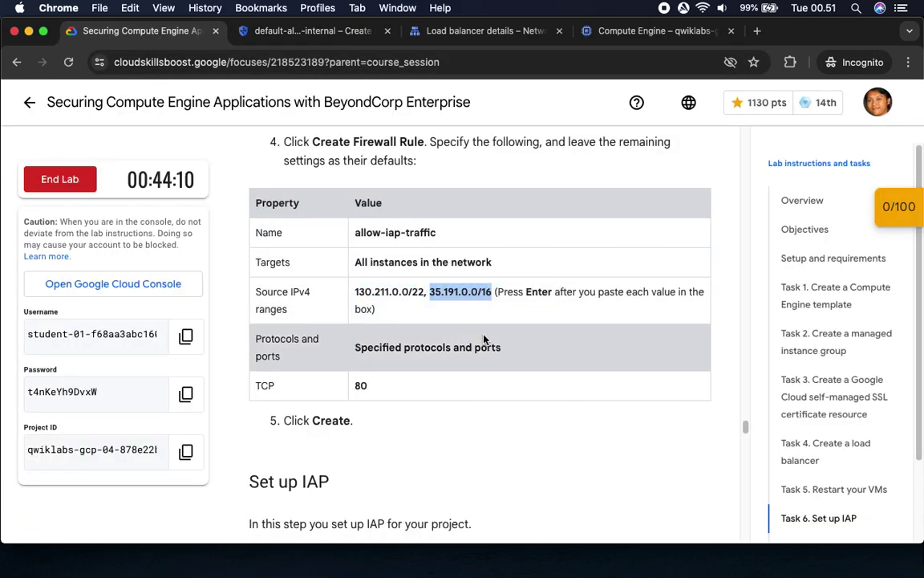
key("super+c")
left_click(297, 34)
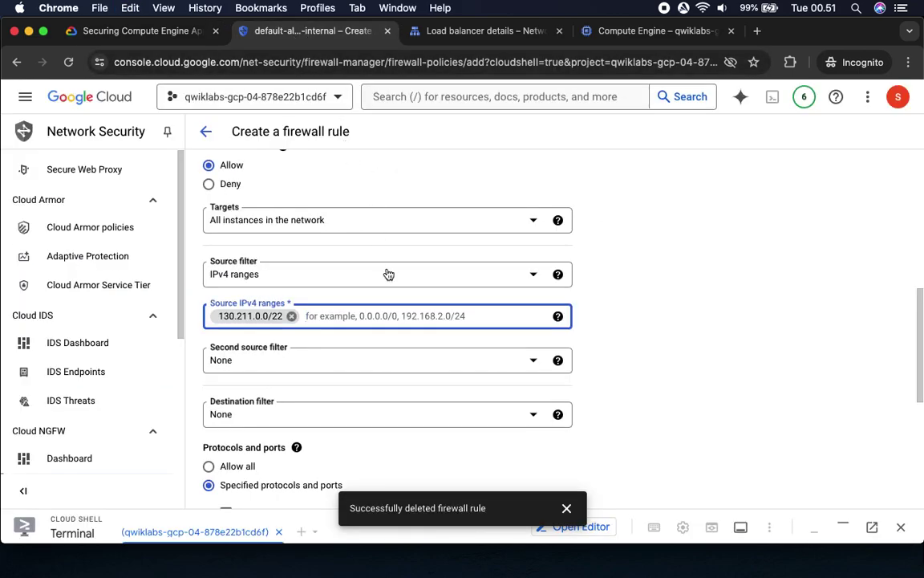
key("super+v")
key("Return")
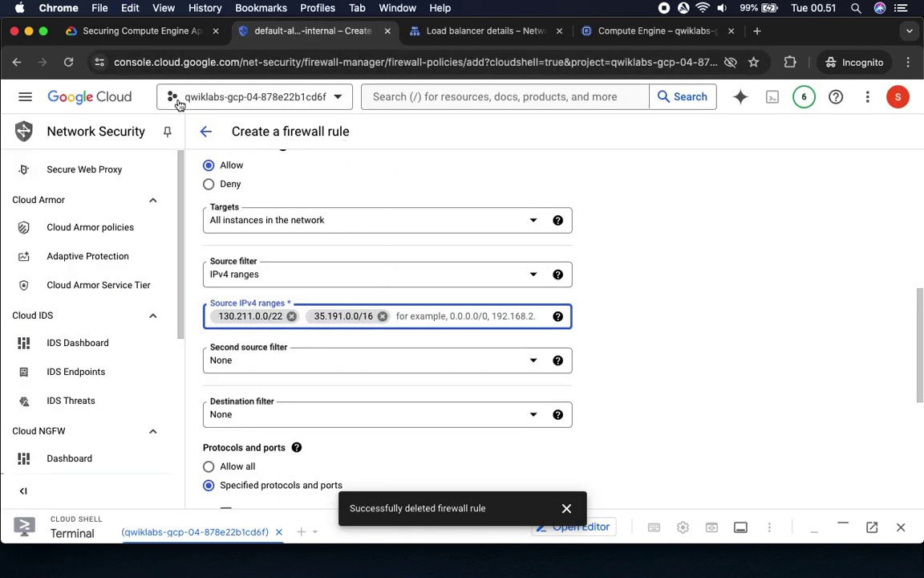
Step: Check the lab's protocol settings, then enable TCP under the specified protocols and ports and set its port to 80
left_click(142, 30)
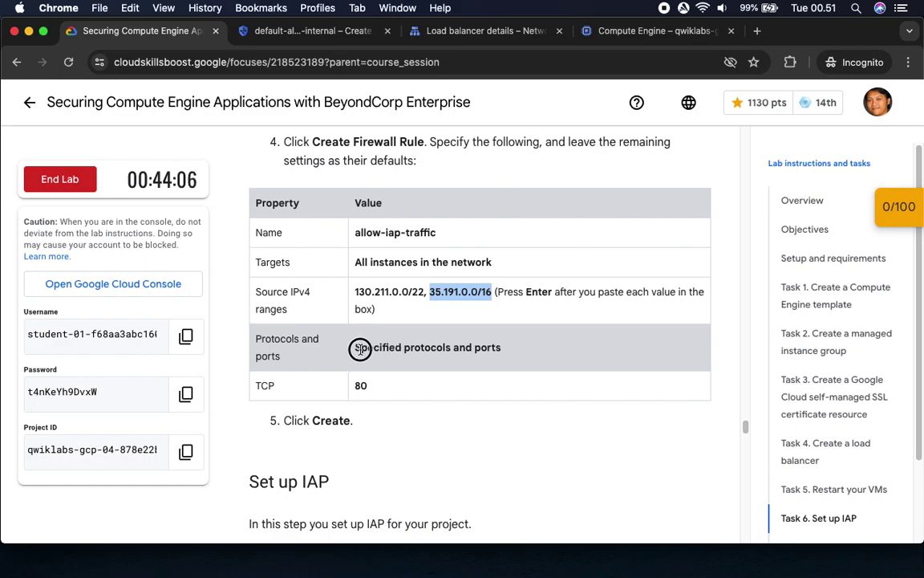
left_click_drag(355, 346, 500, 346)
key("super+c")
left_click(313, 31)
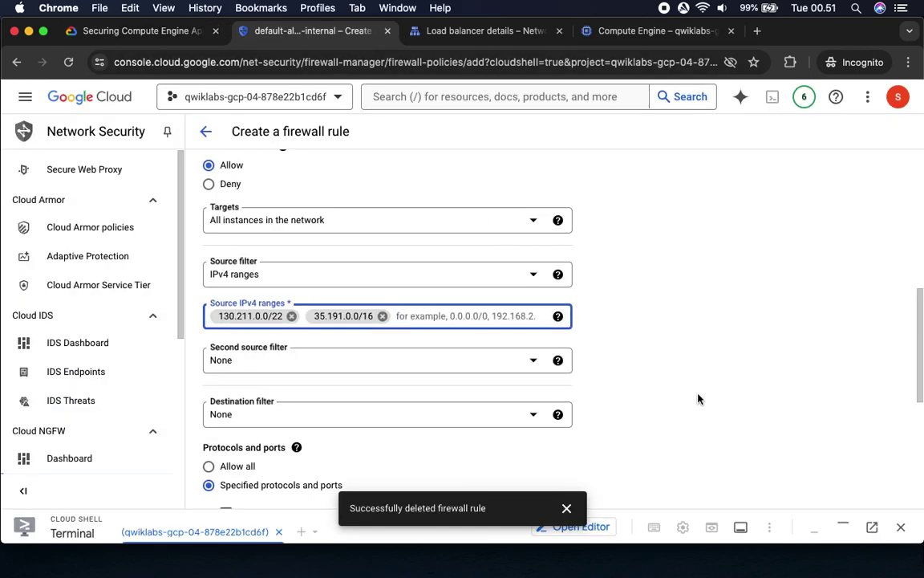
scroll(698, 398, "down", 3)
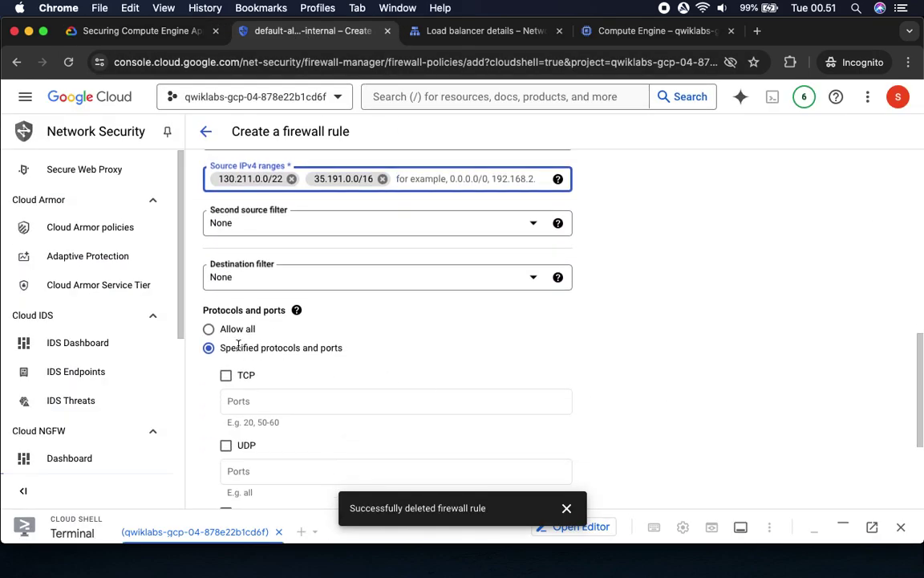
left_click(132, 31)
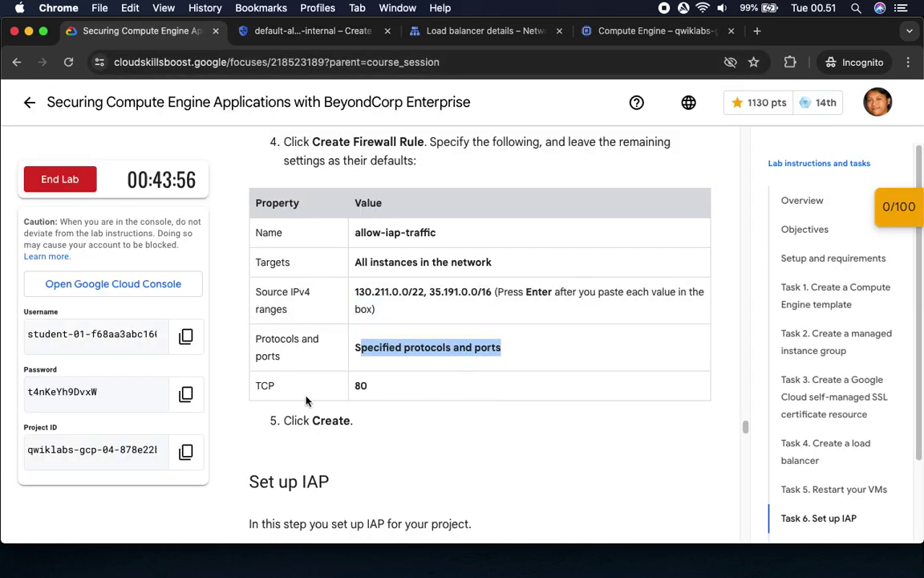
left_click(280, 31)
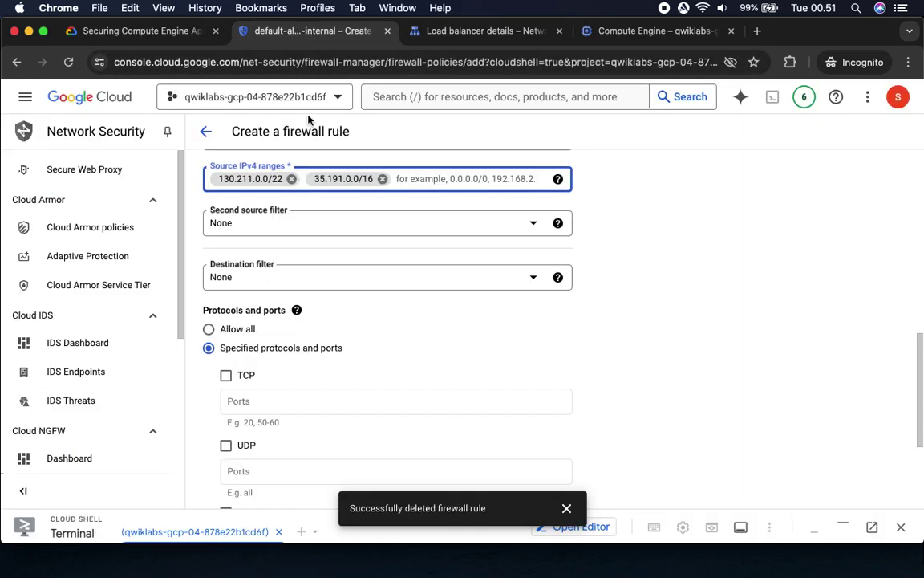
left_click(227, 375)
left_click(253, 403)
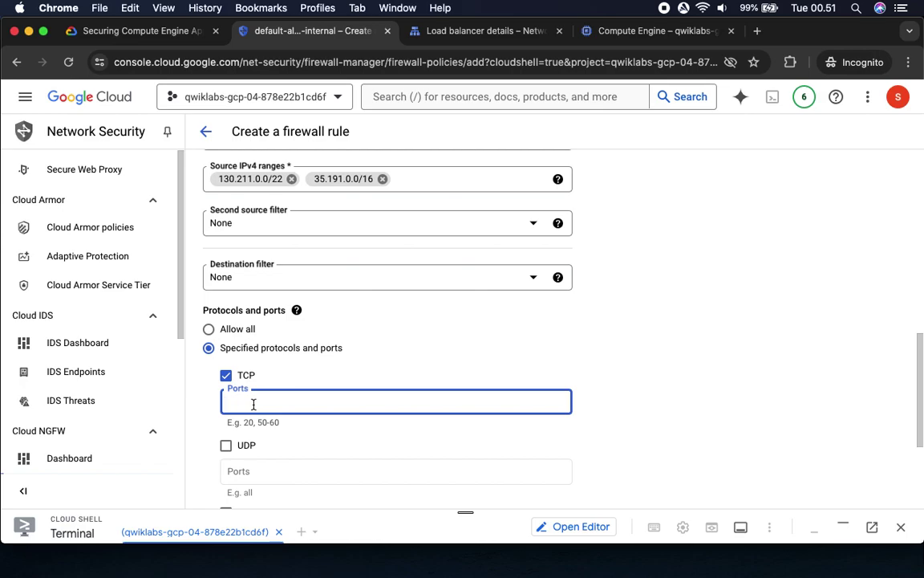
Step: Check the lab's final instruction for the firewall rule, create the rule, and dismiss the notification
left_click(143, 31)
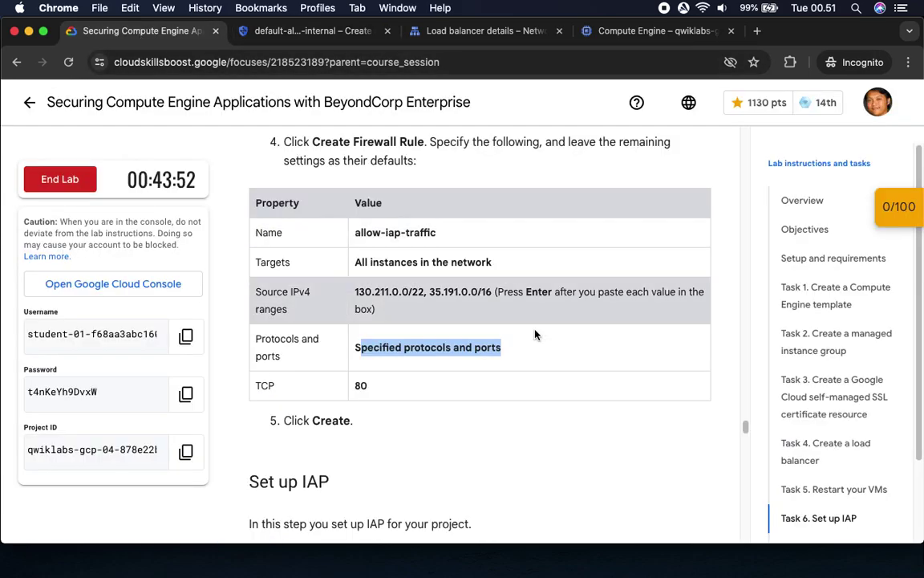
left_click_drag(282, 420, 424, 433)
left_click(313, 31)
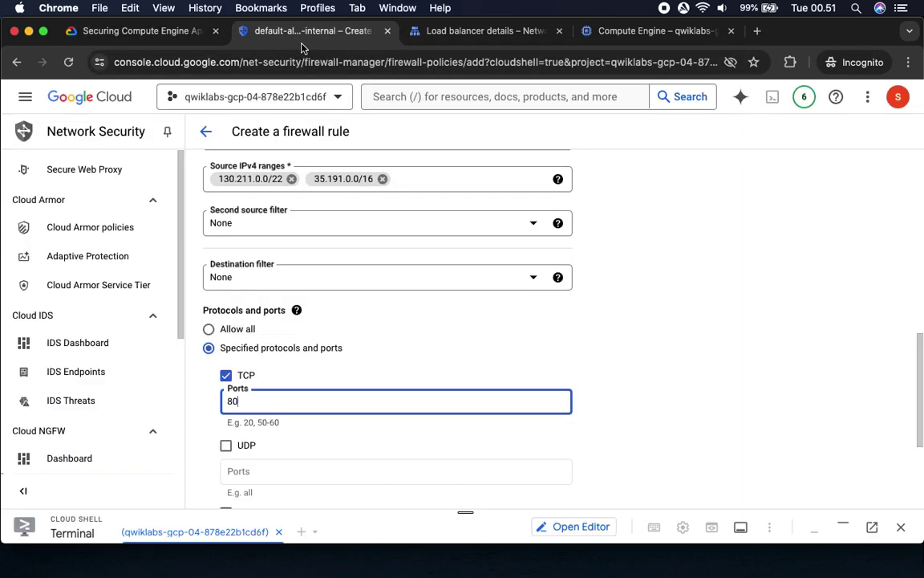
scroll(672, 376, "down", 3)
left_click(217, 427)
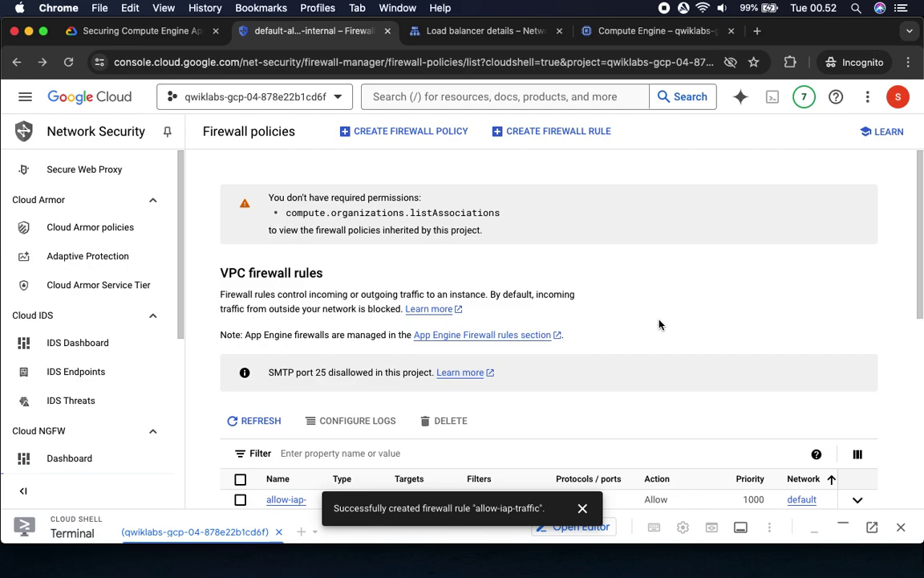
left_click(582, 508)
Step: Read the lab's Set up IAP instructions for reaching Identity-Aware Proxy and return to the console
left_click(151, 32)
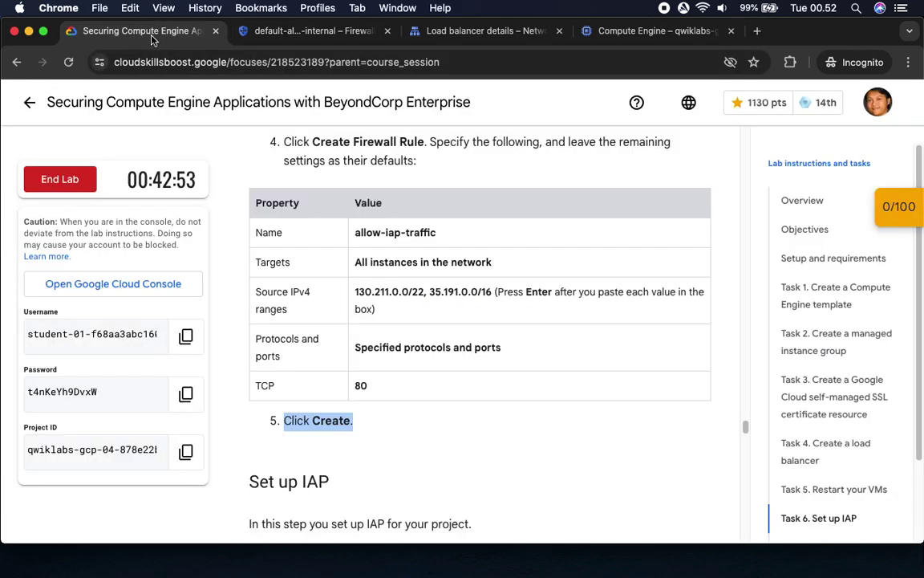
scroll(492, 442, "down", 3)
scroll(492, 442, "down", 5)
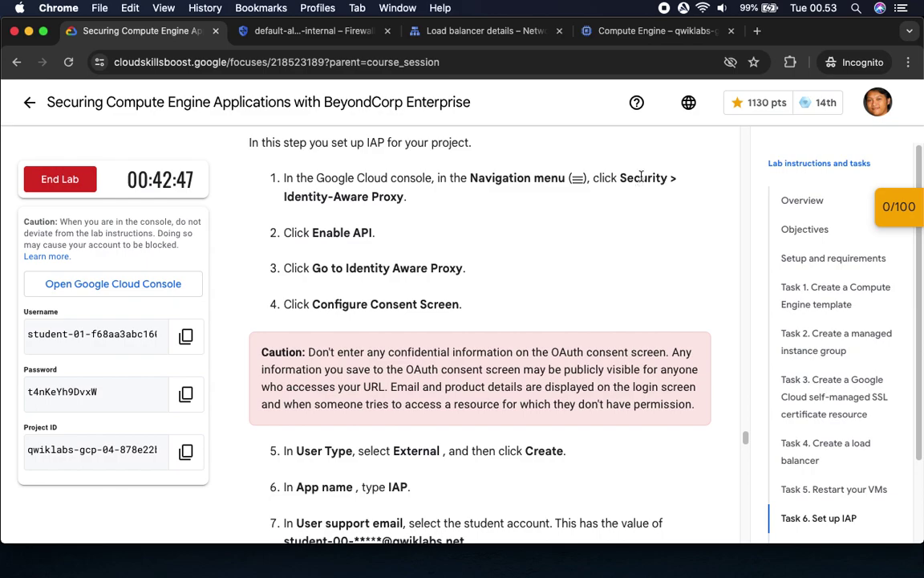
left_click_drag(641, 177, 644, 194)
left_click(316, 32)
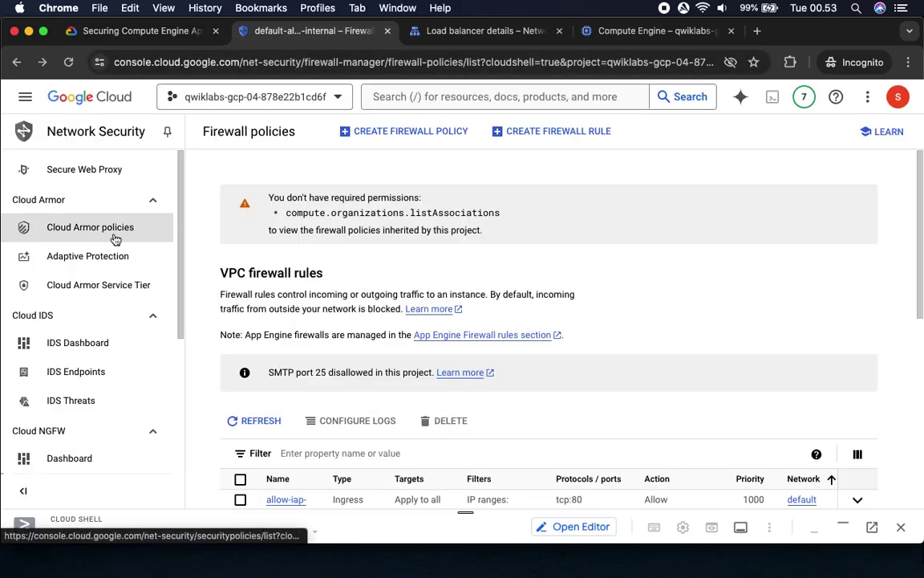
left_click(128, 34)
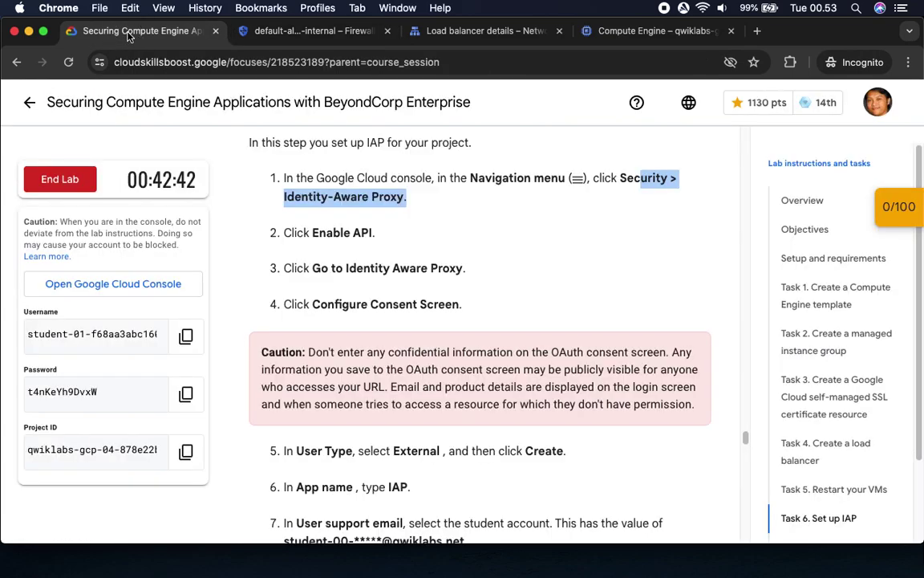
left_click(256, 33)
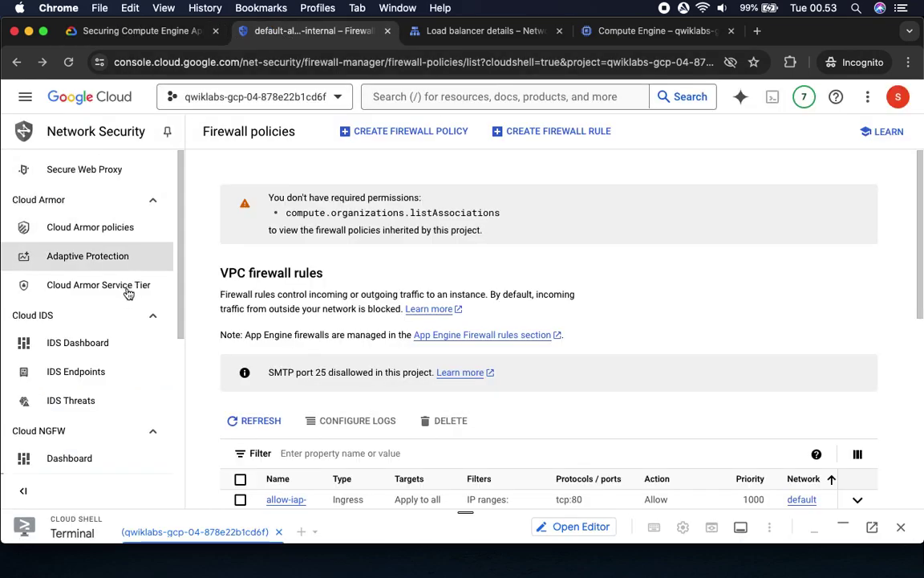
Step: Open Identity-Aware Proxy from the Security products in a new browser tab and place that tab beside the lab guide
left_click(29, 102)
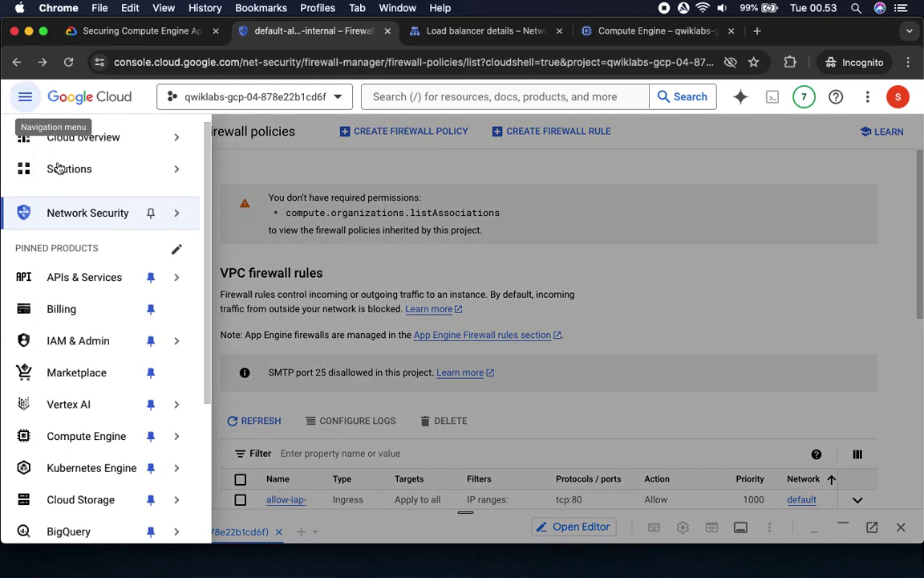
scroll(107, 482, "down", 1)
scroll(106, 497, "down", 5)
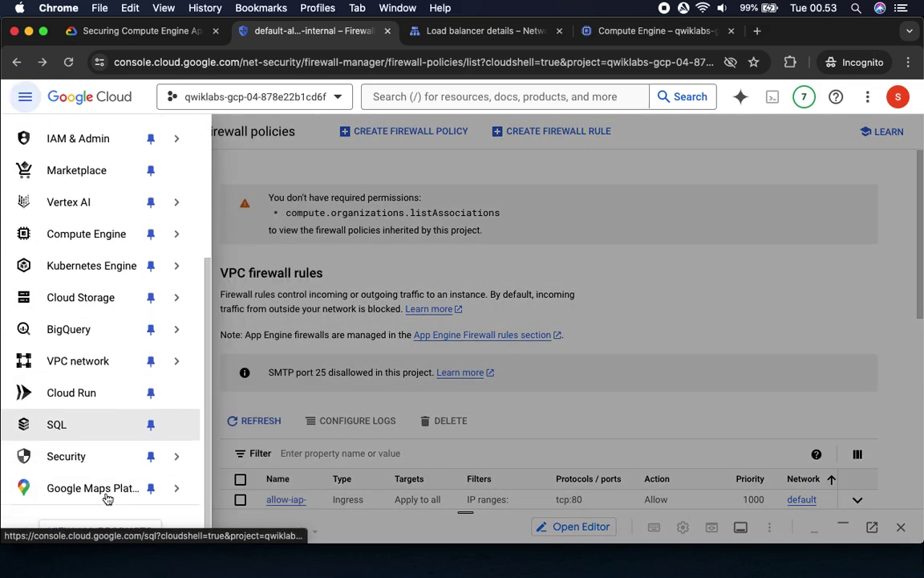
mouse_move(109, 456)
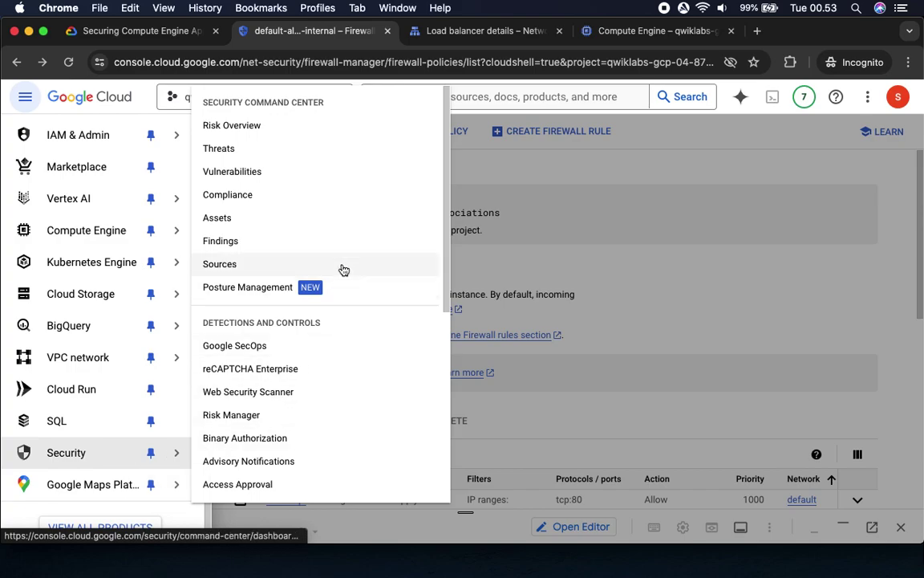
scroll(337, 386, "down", 1)
scroll(337, 386, "down", 5)
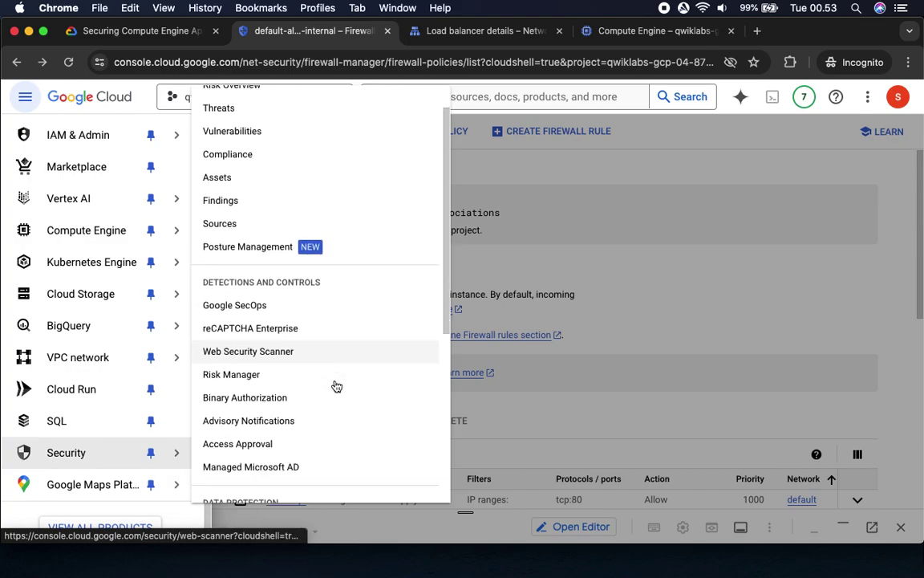
scroll(337, 387, "down", 5)
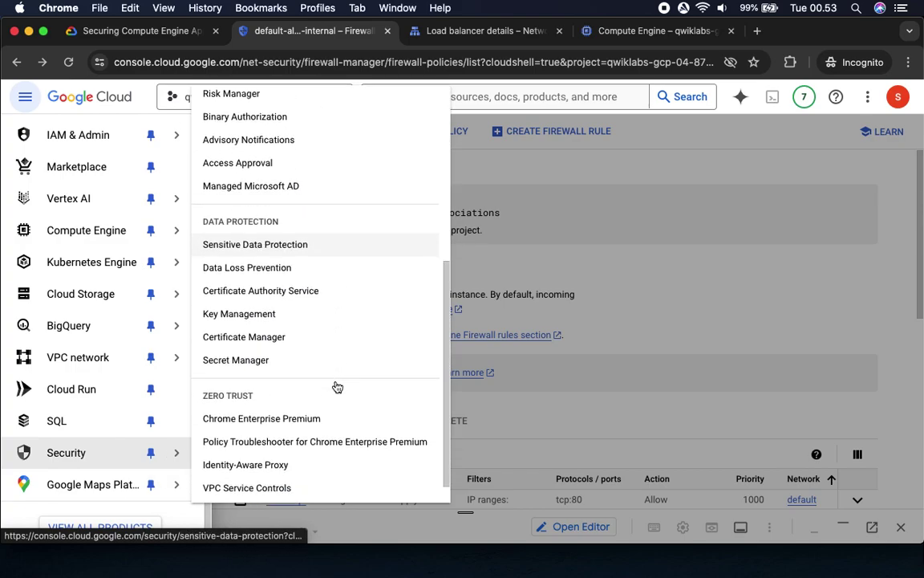
scroll(337, 387, "up", 10)
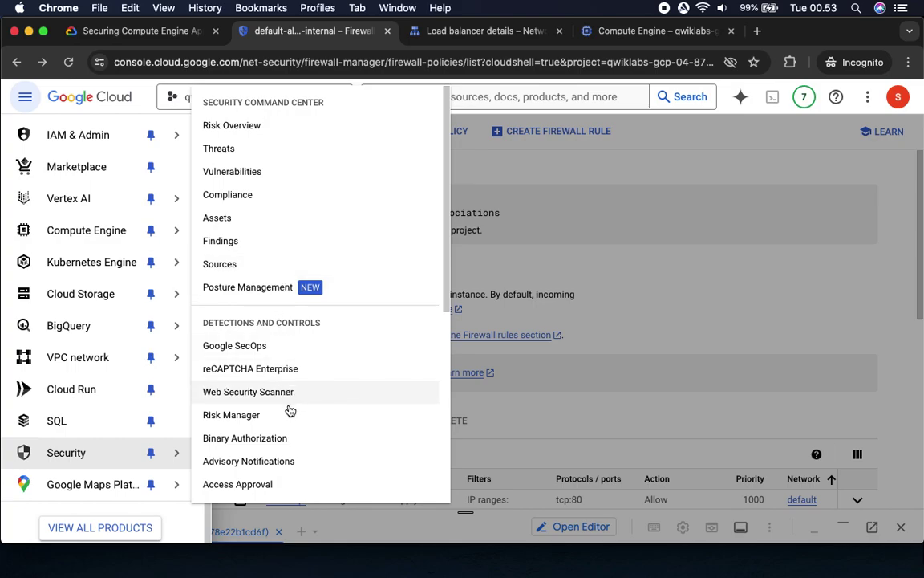
scroll(294, 425, "down", 5)
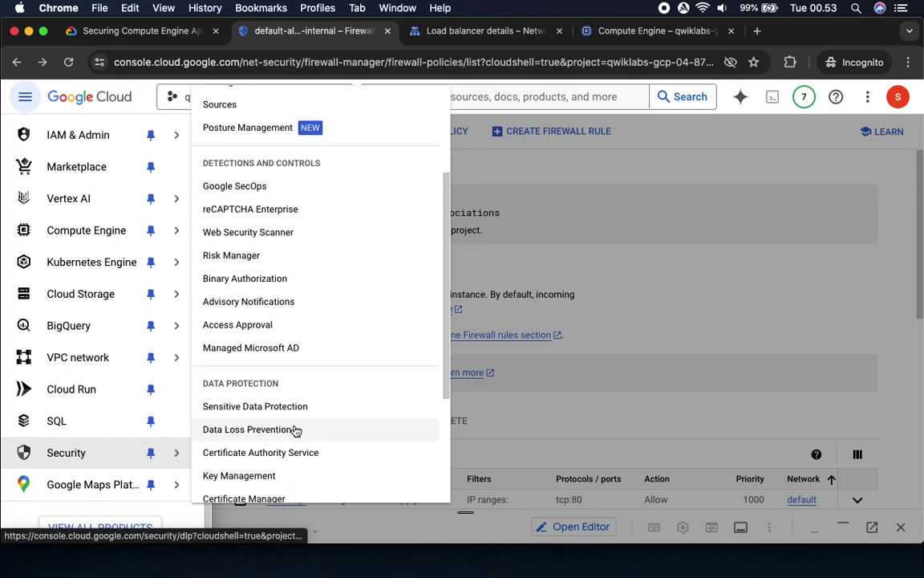
scroll(295, 430, "down", 5)
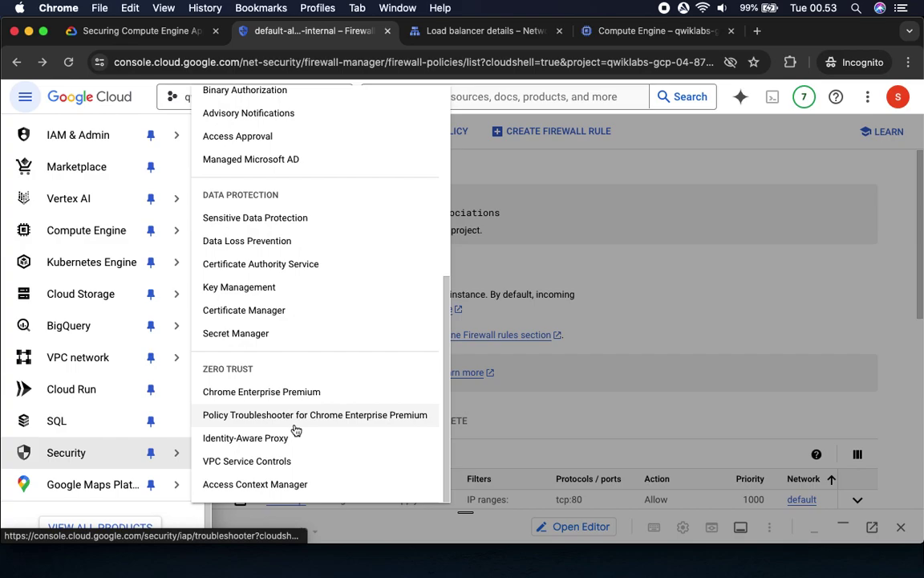
right_click(281, 437)
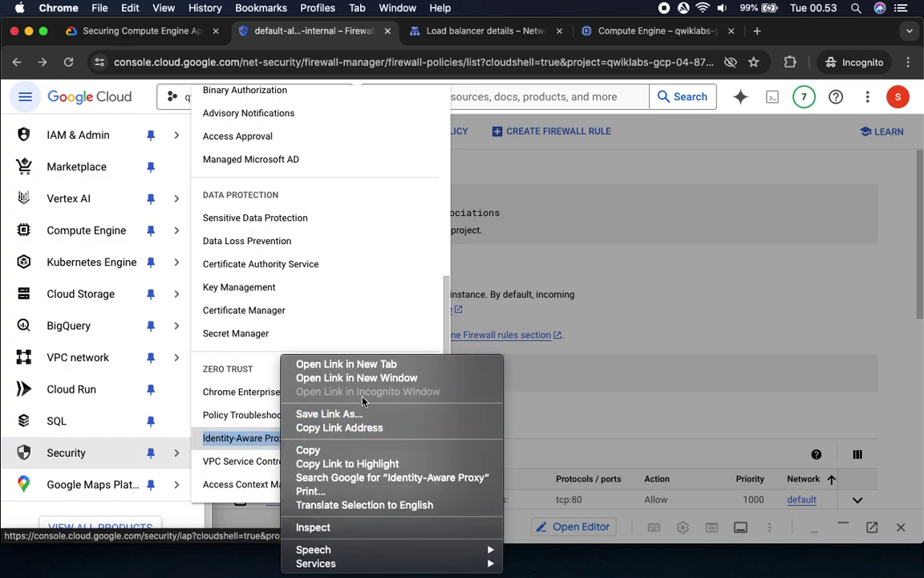
left_click(365, 365)
left_click_drag(443, 34, 313, 37)
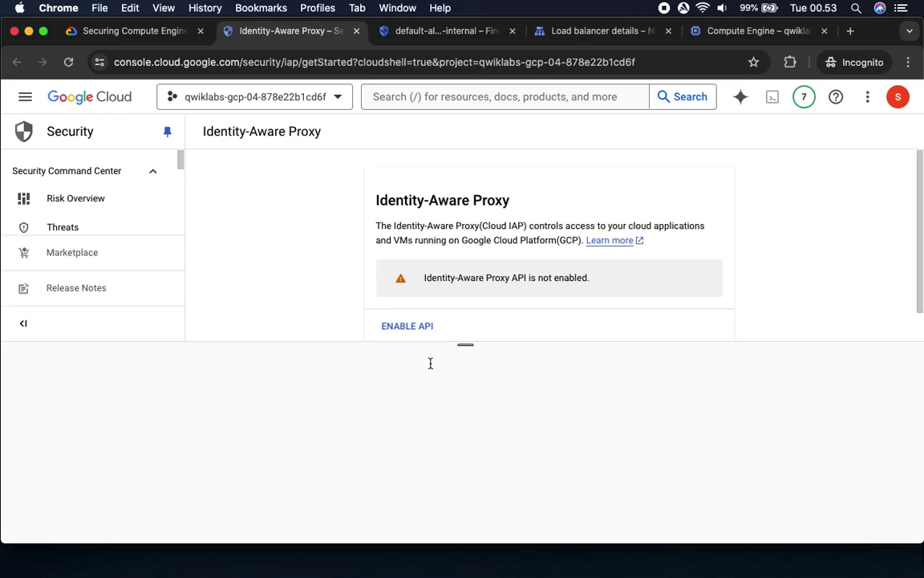
Step: Shrink the Cloud Shell pane, check the lab's second IAP instruction, and enable the Identity-Aware Proxy API
left_click_drag(470, 343, 477, 503)
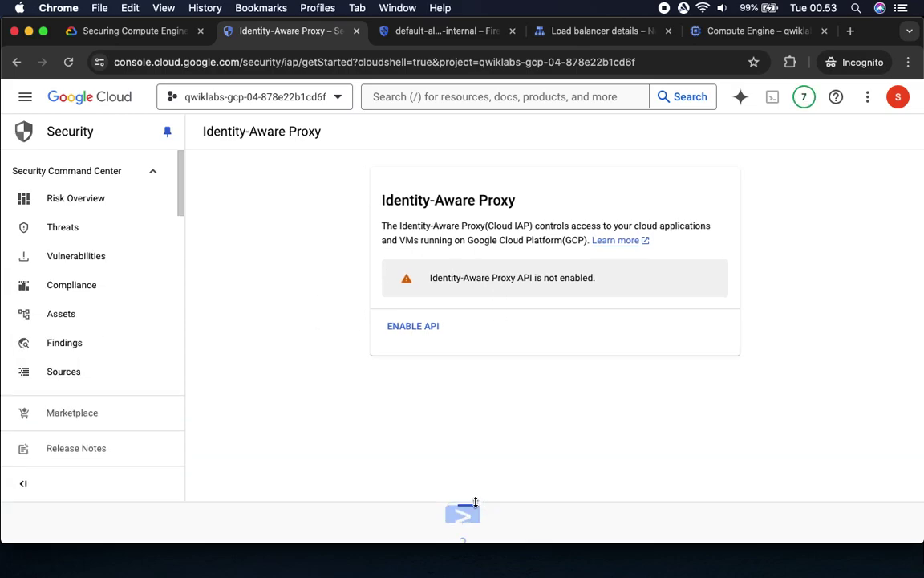
left_click(82, 29)
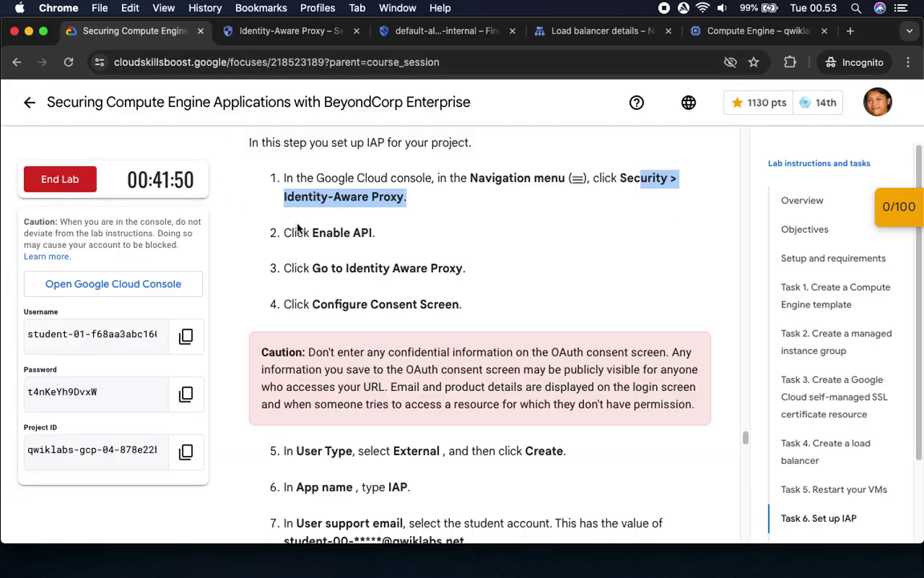
left_click_drag(312, 233, 374, 233)
left_click(241, 32)
left_click(418, 328)
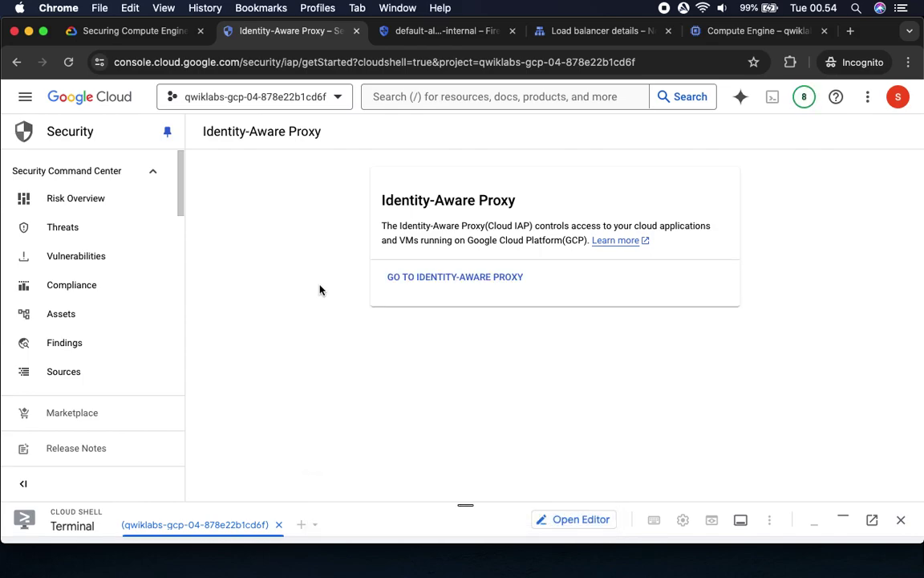
Step: Check the lab's third IAP instruction and continue to the Identity-Aware Proxy page
left_click(112, 29)
left_click_drag(311, 268, 530, 285)
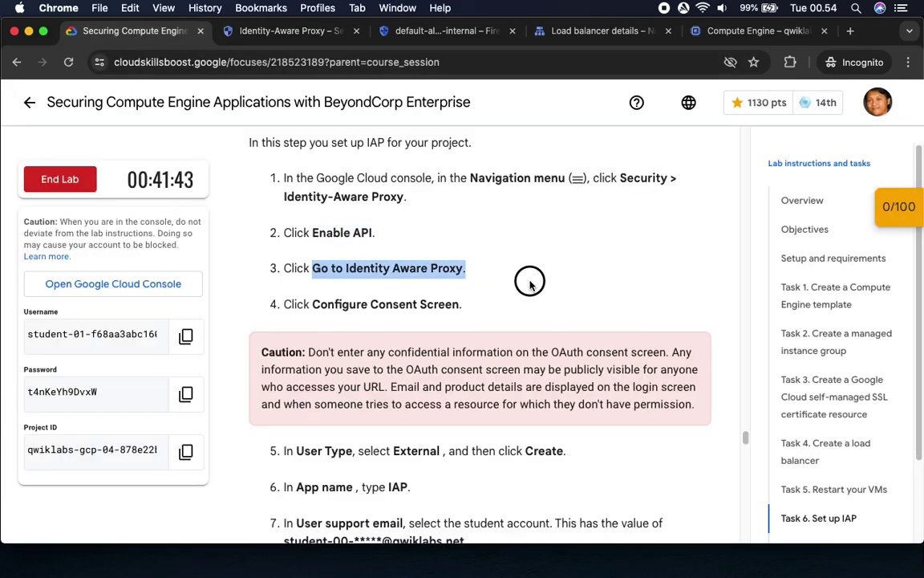
key("ctrl+Tab")
left_click(439, 275)
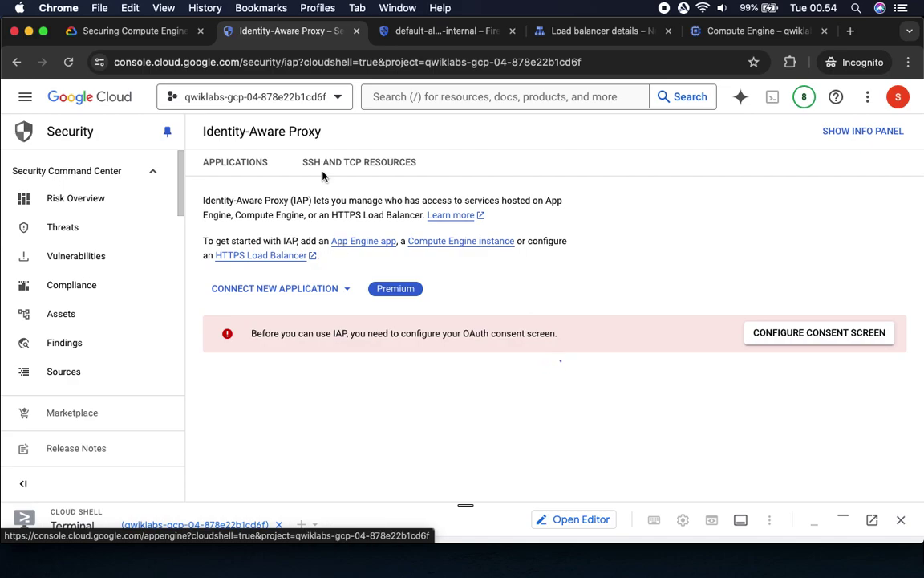
Step: Check the lab's fourth IAP instruction and start configuring the OAuth consent screen
left_click(126, 32)
left_click_drag(313, 305, 477, 310)
left_click(285, 32)
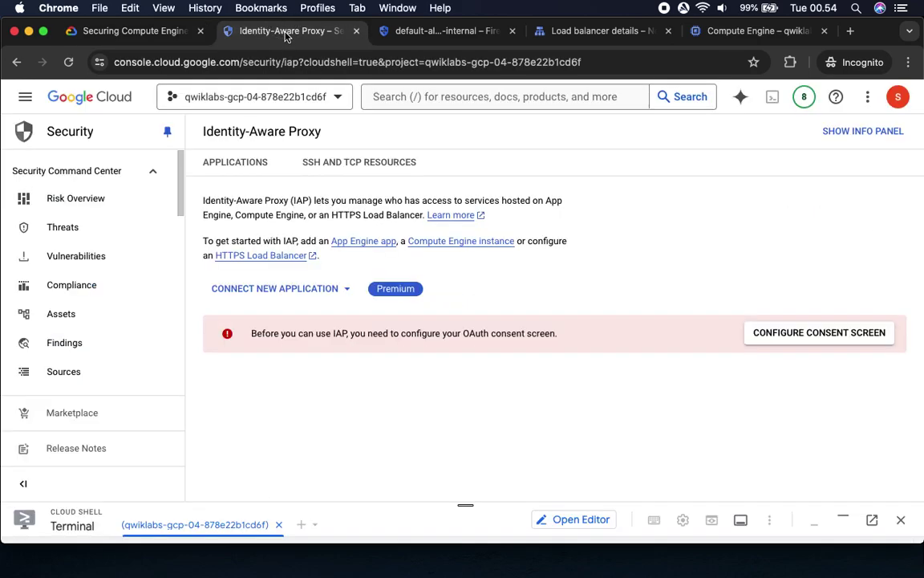
left_click(756, 334)
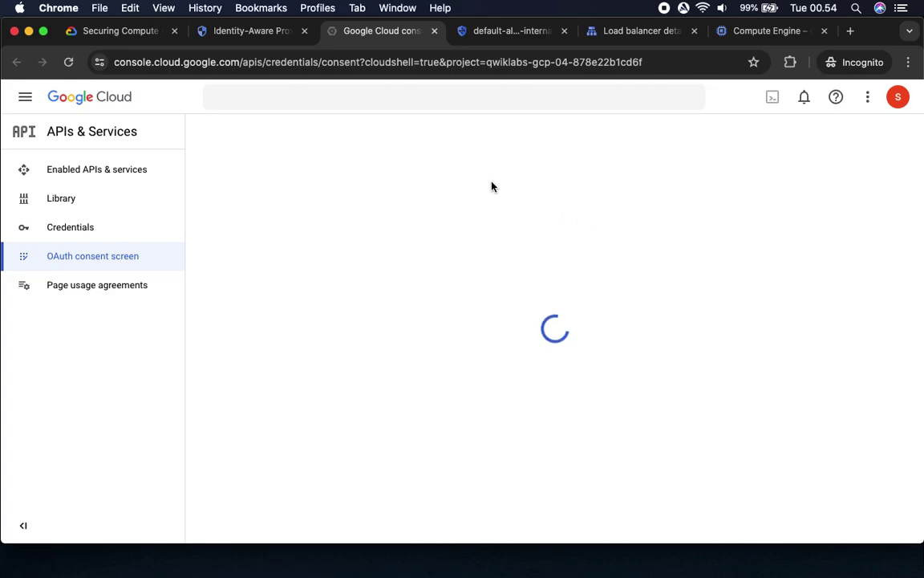
Step: Read the lab's consent screen instructions, set the user type to External, shrink the Cloud Shell pane, and create the consent screen
left_click(115, 31)
scroll(431, 249, "down", 5)
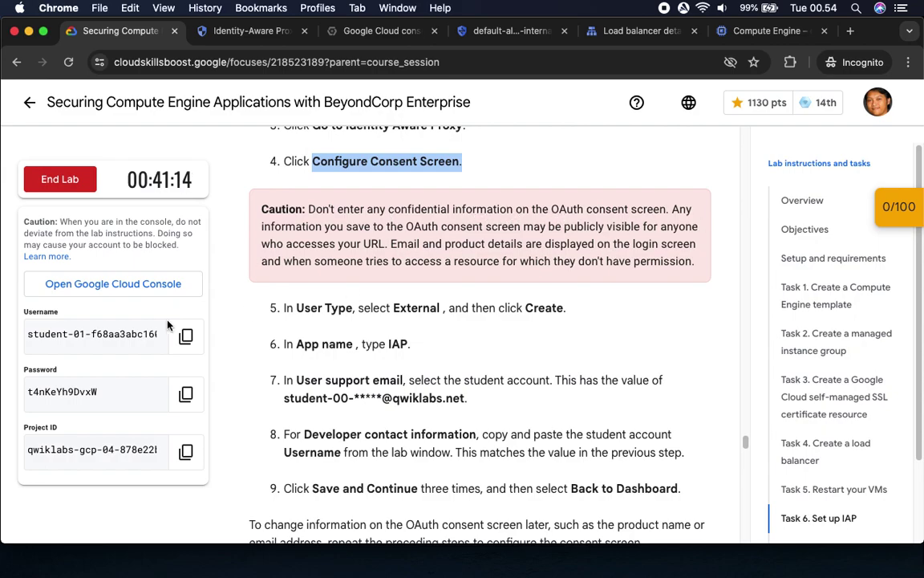
left_click_drag(296, 307, 388, 308)
scroll(391, 400, "down", 3)
scroll(442, 384, "down", 1)
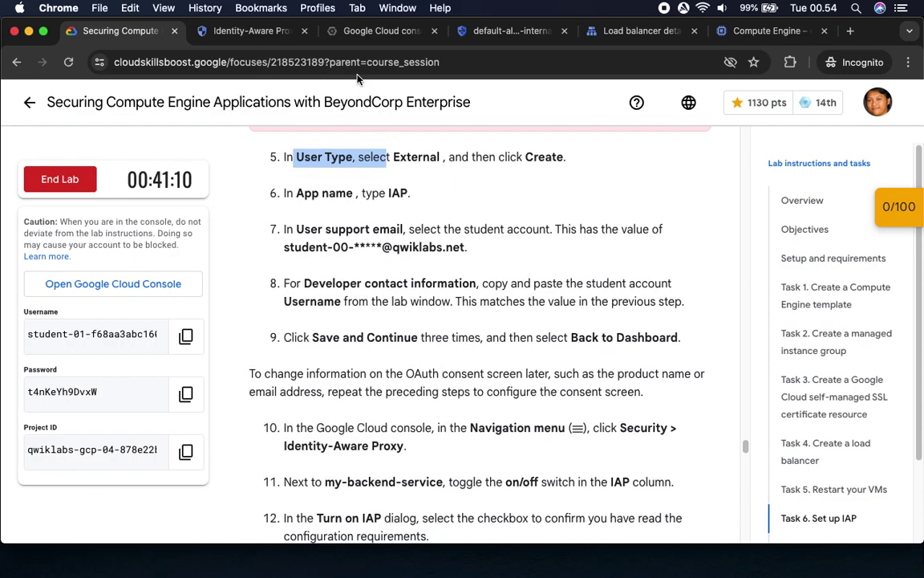
left_click(382, 31)
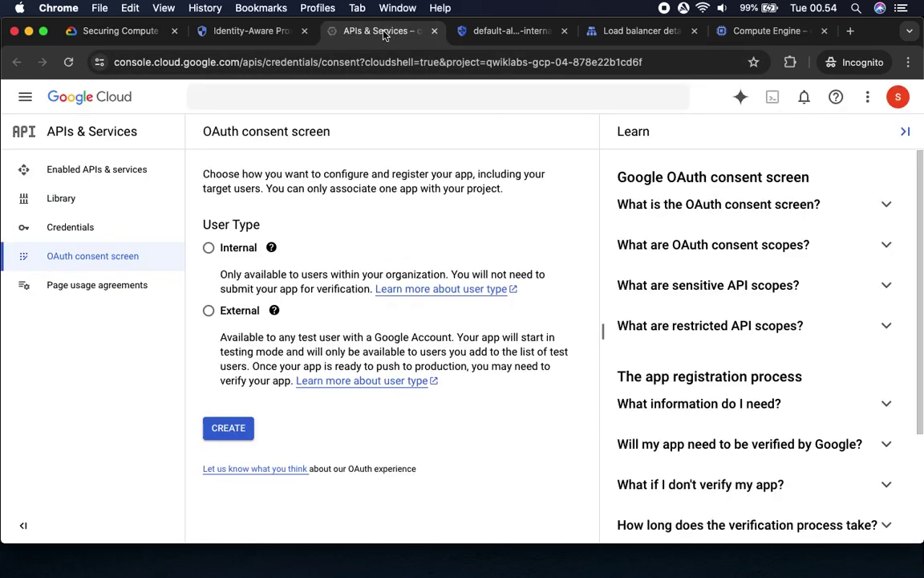
left_click(104, 30)
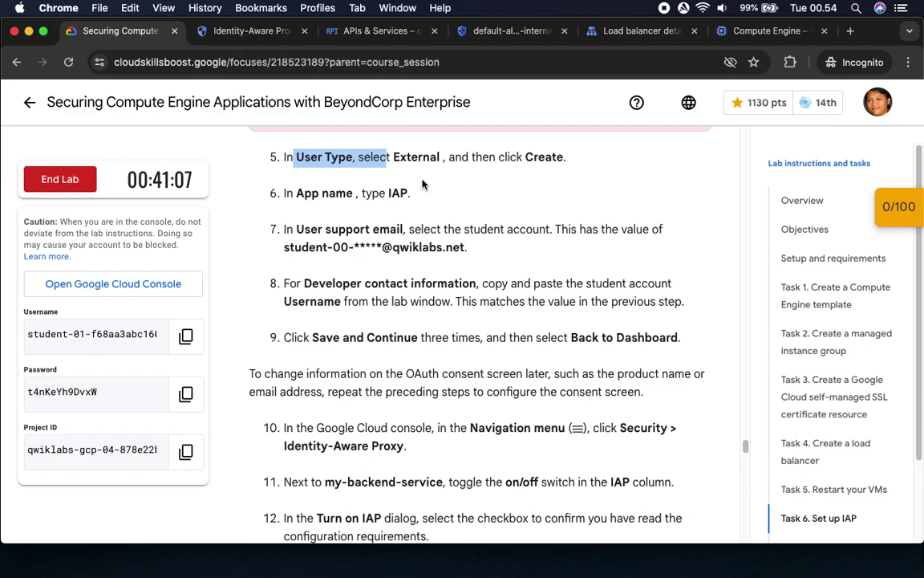
left_click(380, 32)
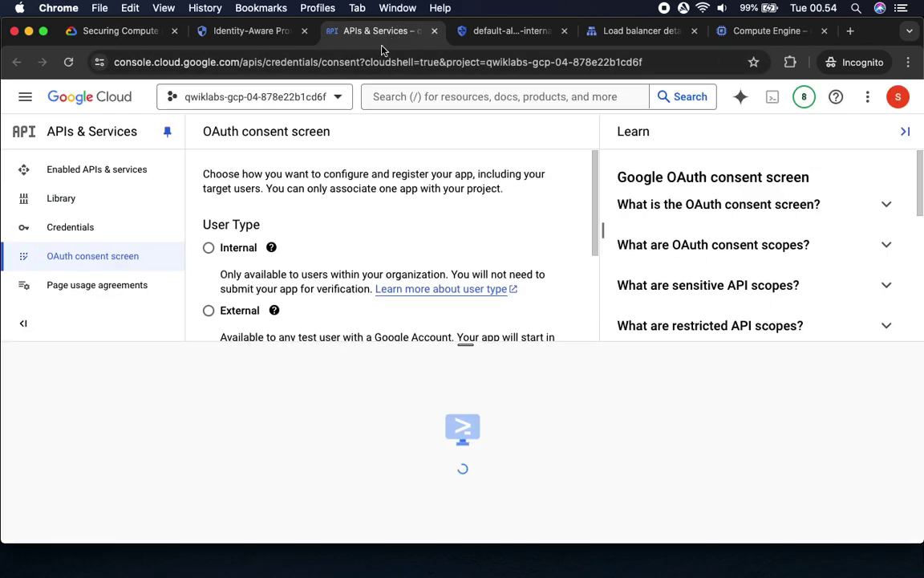
left_click(208, 309)
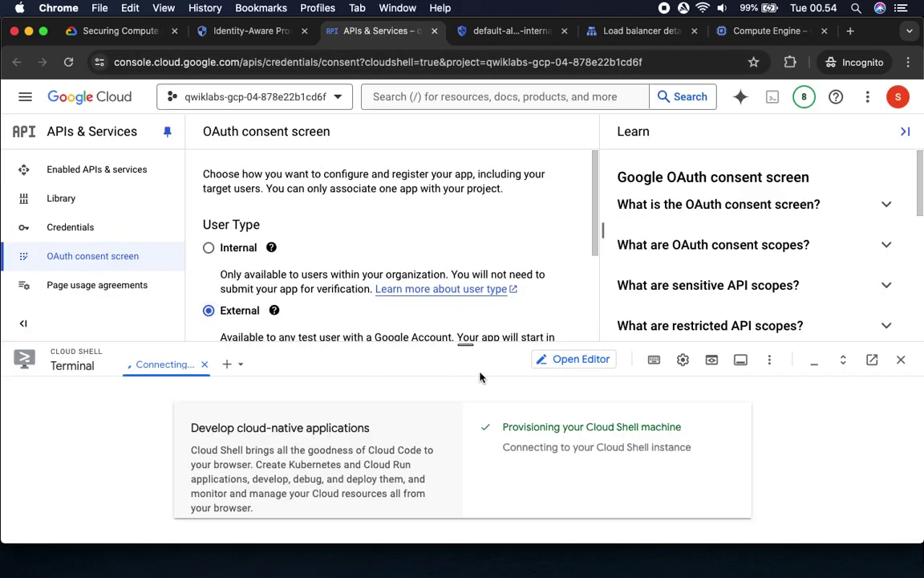
left_click_drag(465, 345, 474, 503)
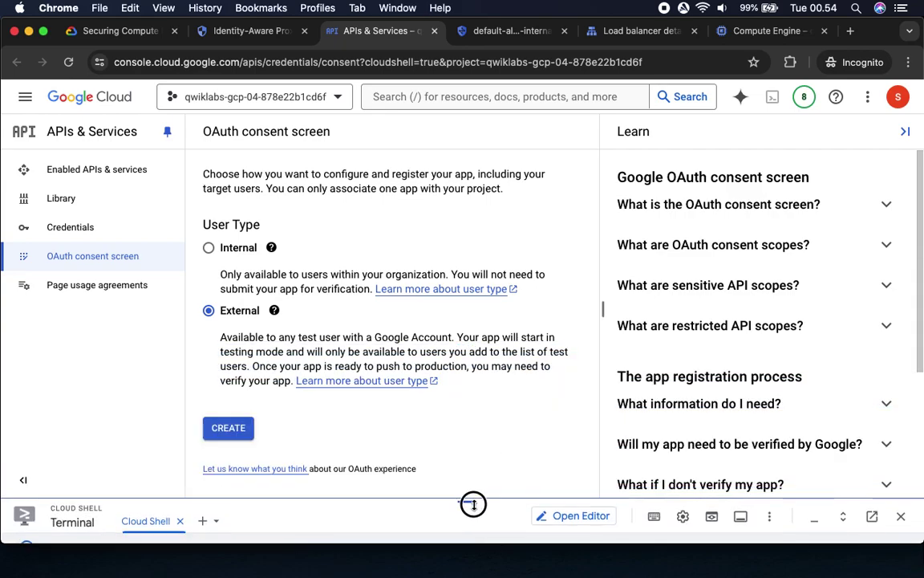
left_click(229, 429)
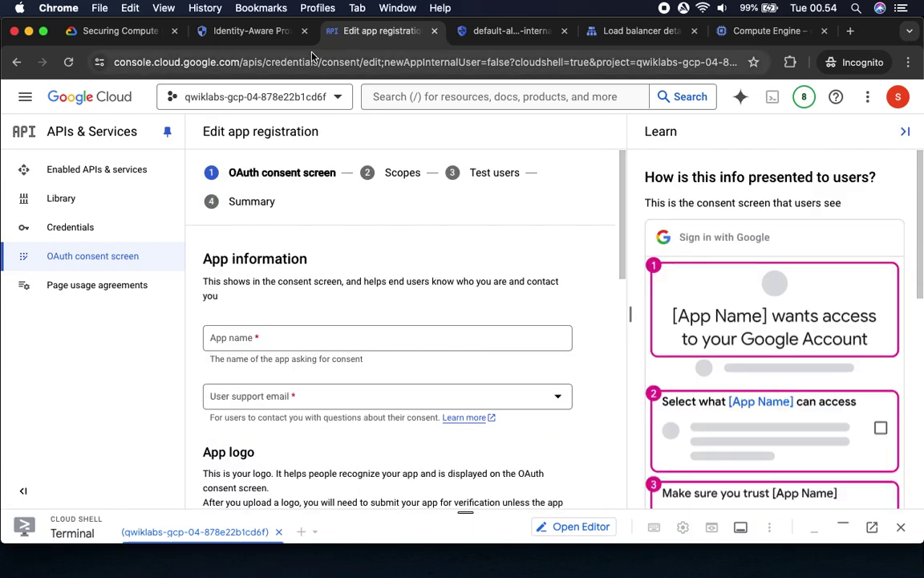
Step: Check the lab's app name instruction, move the app registration tab beside the lab guide, and enter IAP as the app name
left_click(113, 34)
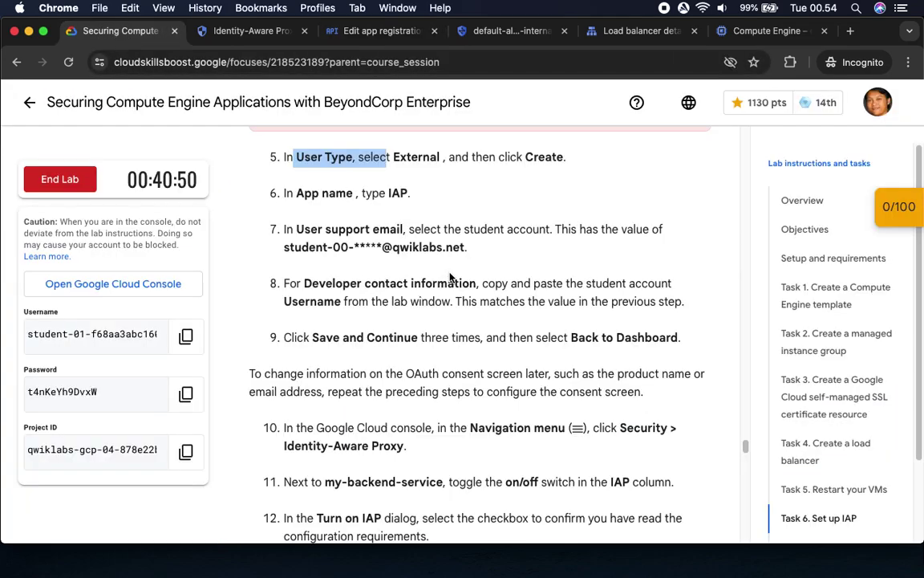
scroll(449, 276, "down", 2)
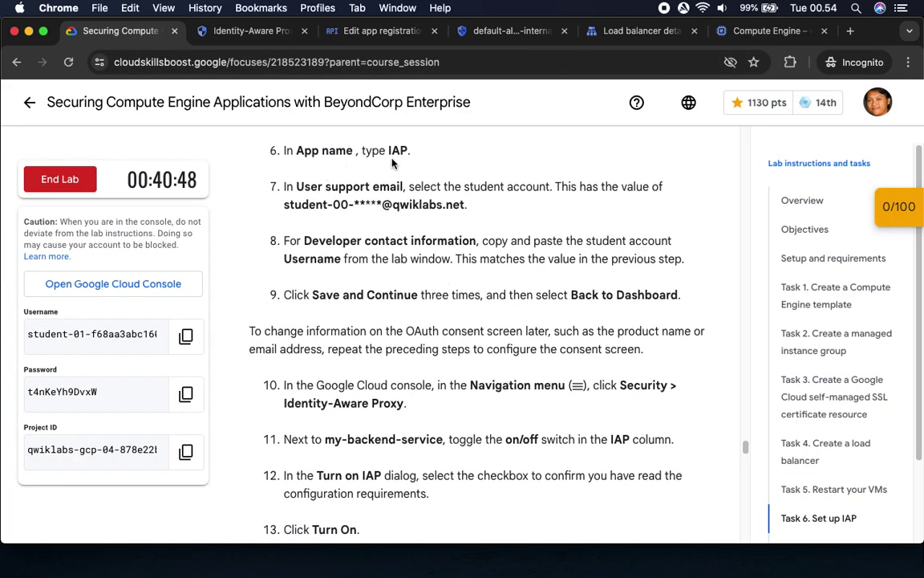
left_click(242, 31)
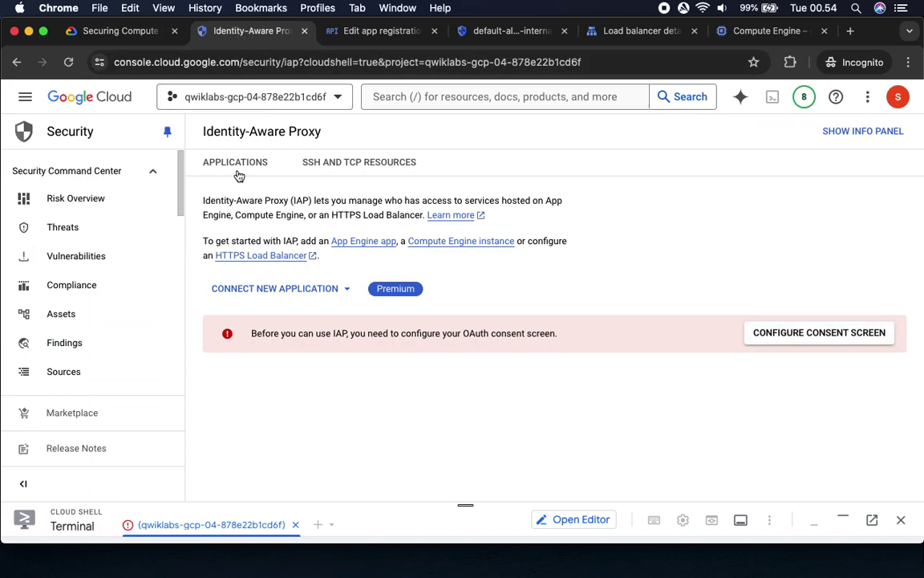
left_click(365, 32)
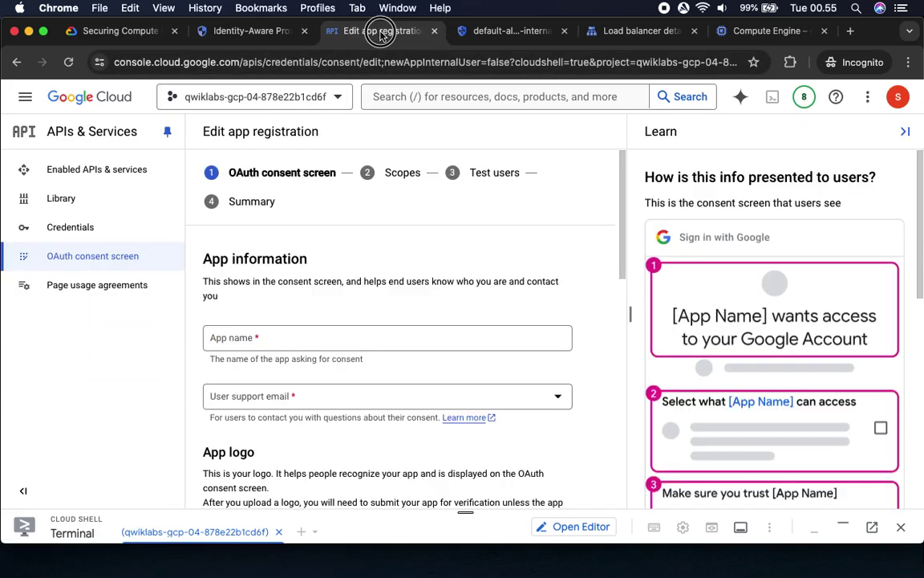
left_click_drag(381, 33, 249, 32)
left_click(303, 338)
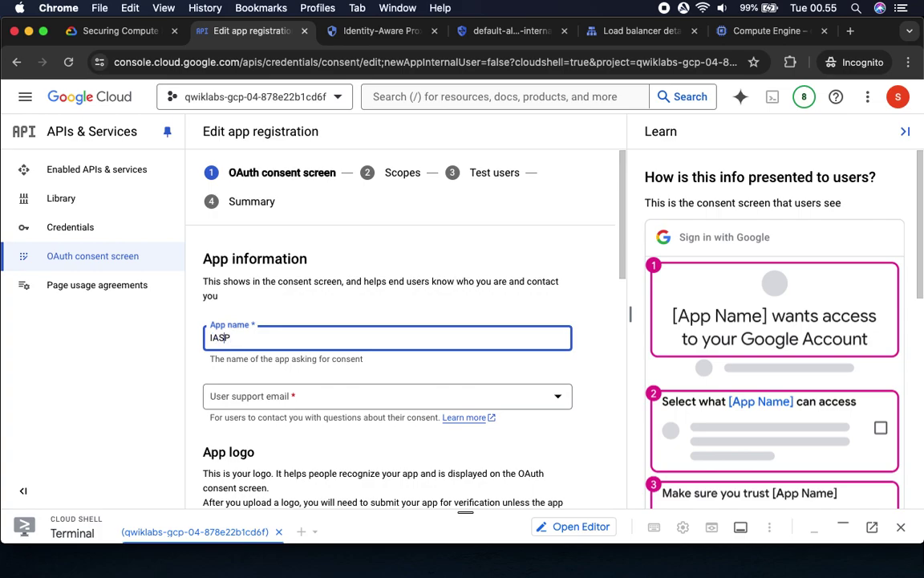
Step: Copy the student username from the lab guide and select the student account as the app's user support email
left_click(120, 31)
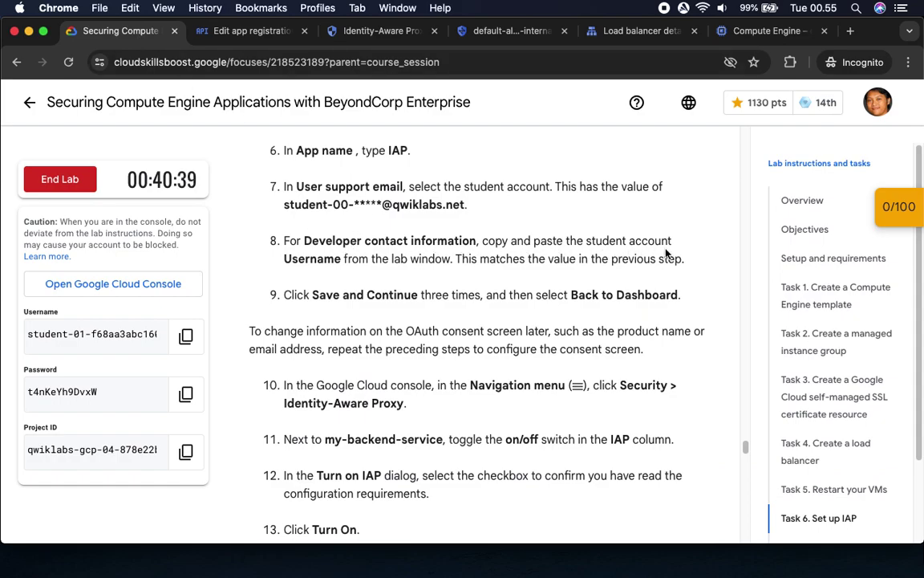
left_click(186, 337)
left_click(231, 32)
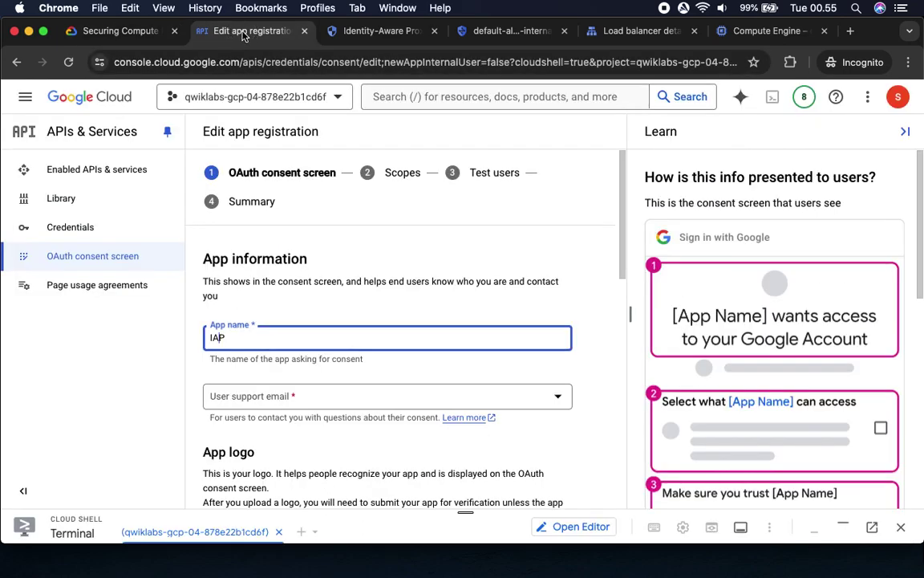
left_click(263, 396)
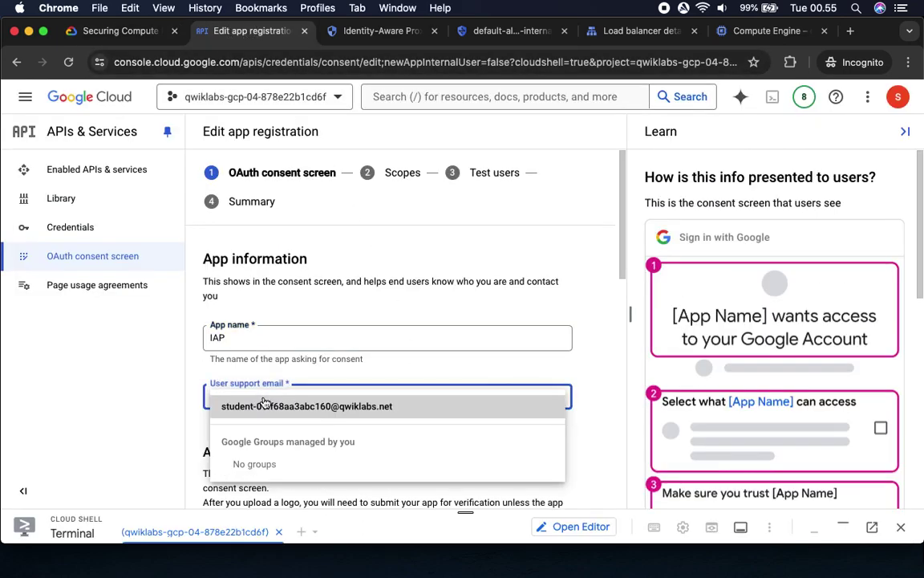
left_click(270, 407)
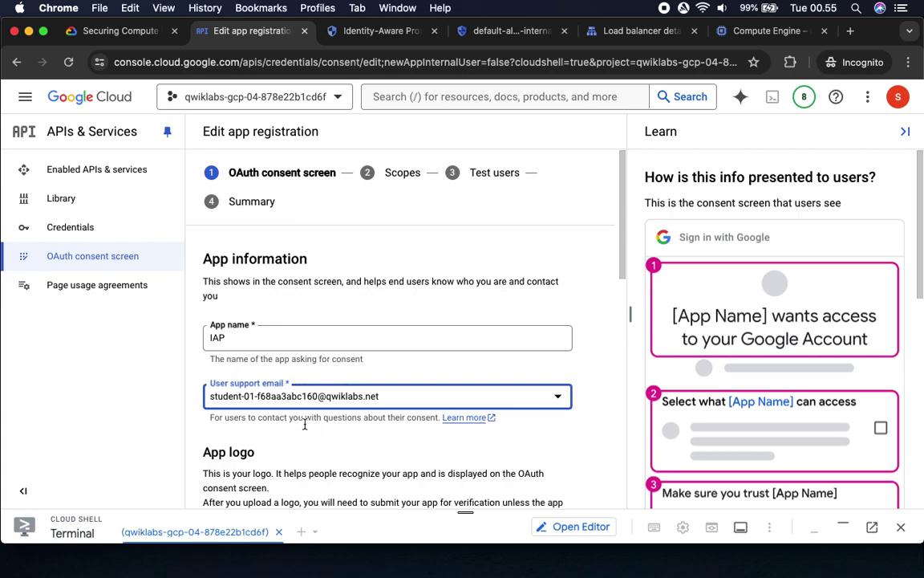
scroll(392, 446, "down", 5)
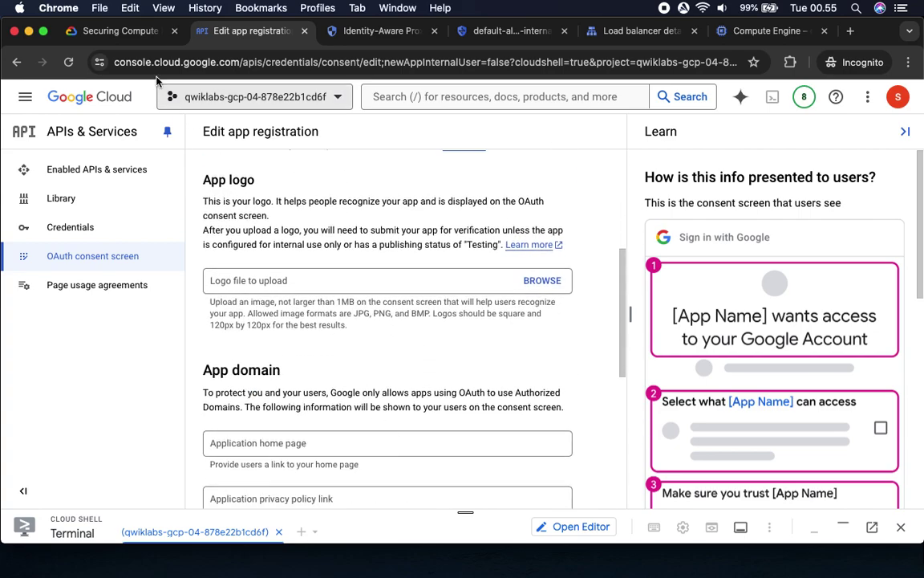
Step: Copy the student username from the lab guide and enter it as the developer contact email address of the app registration
left_click(133, 31)
scroll(352, 260, "down", 2)
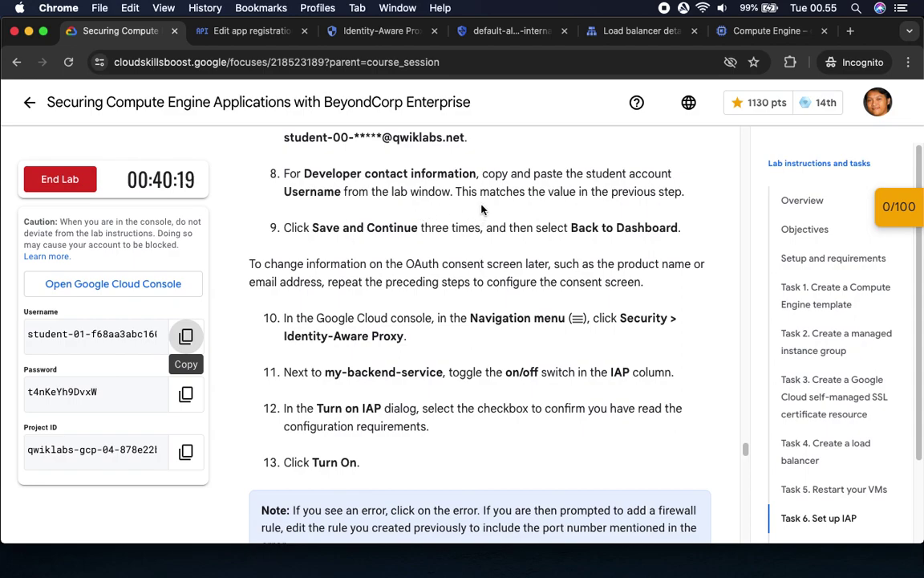
left_click(185, 335)
left_click(231, 31)
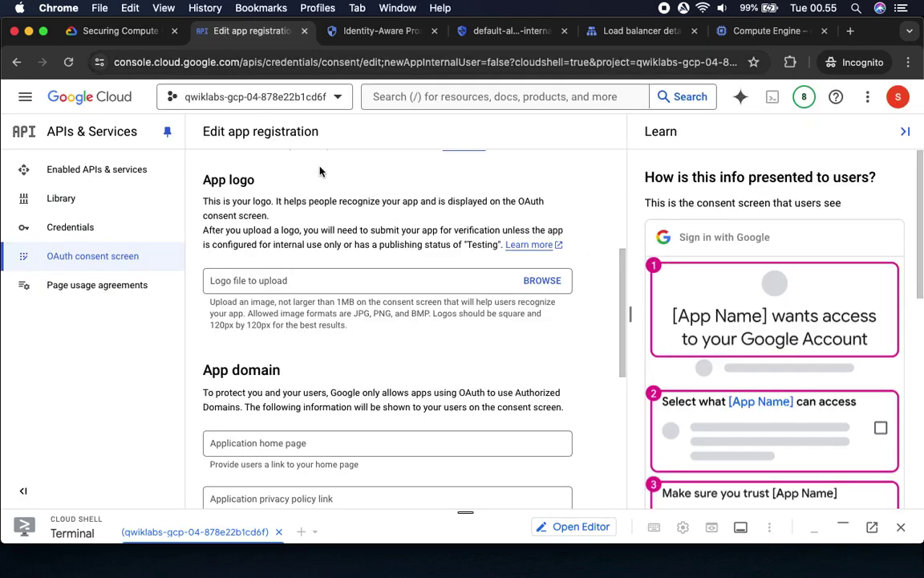
scroll(366, 356, "down", 3)
scroll(366, 355, "down", 5)
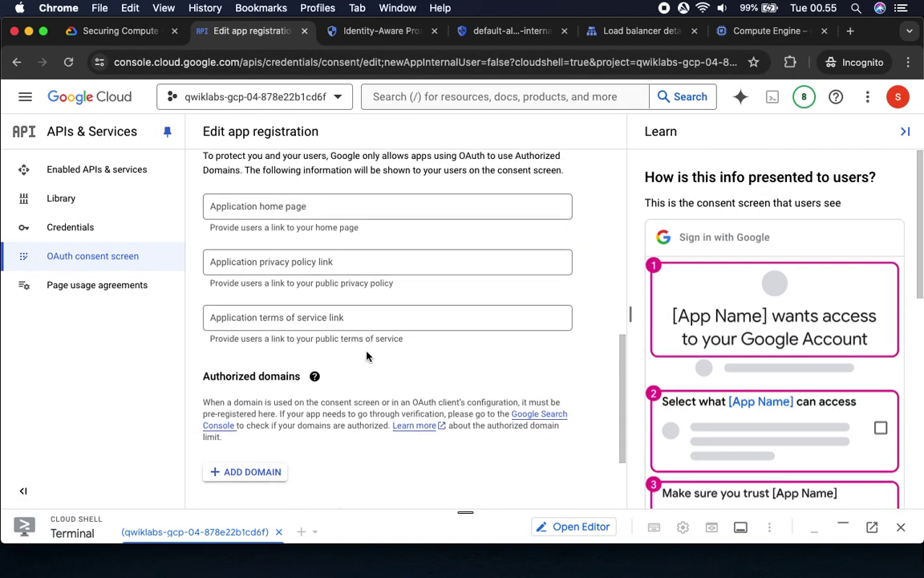
left_click(283, 427)
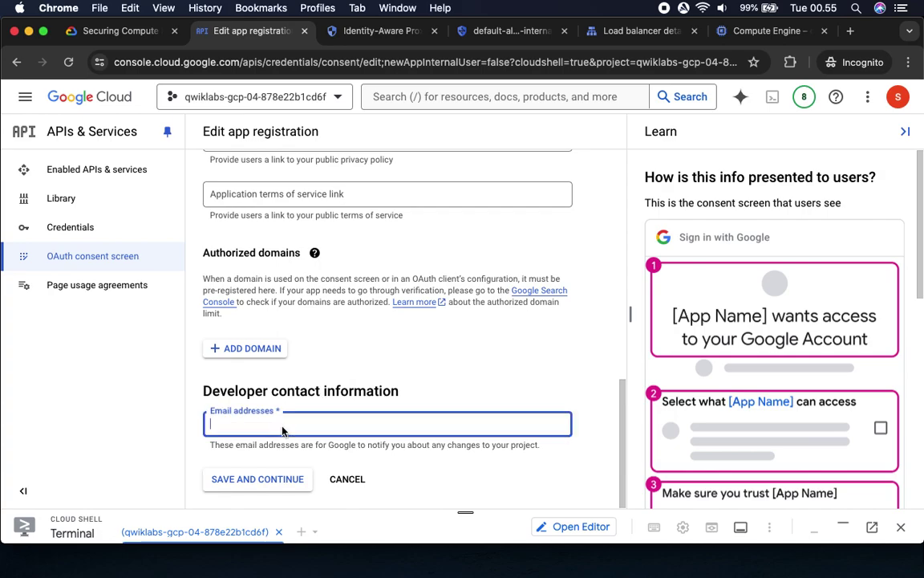
key("super+v")
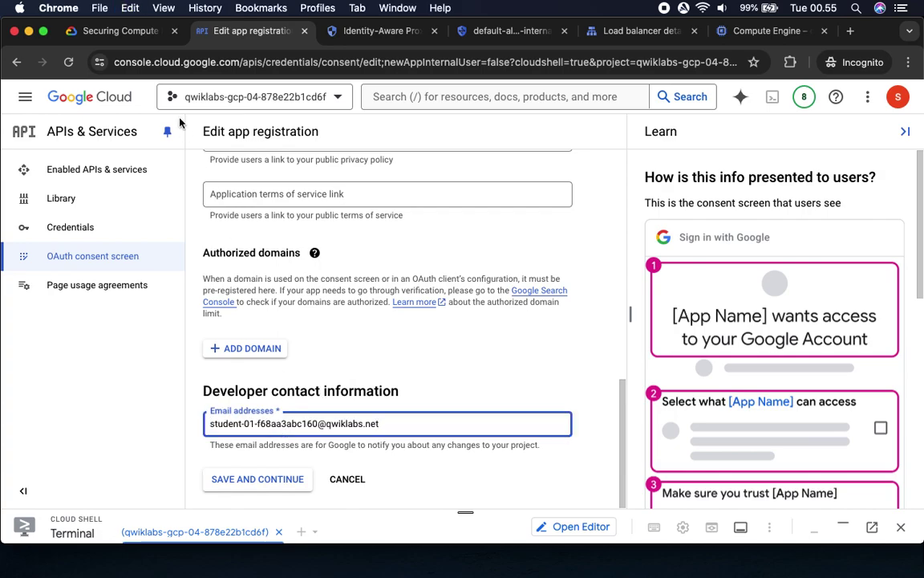
Step: Check the lab's ninth instruction and save the OAuth consent screen page of the app registration
left_click(137, 35)
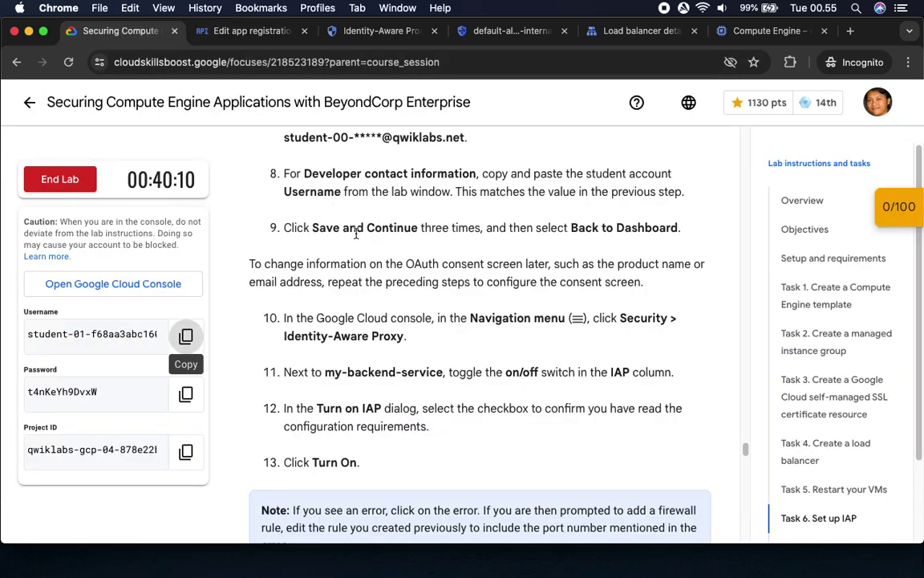
scroll(356, 233, "down", 2)
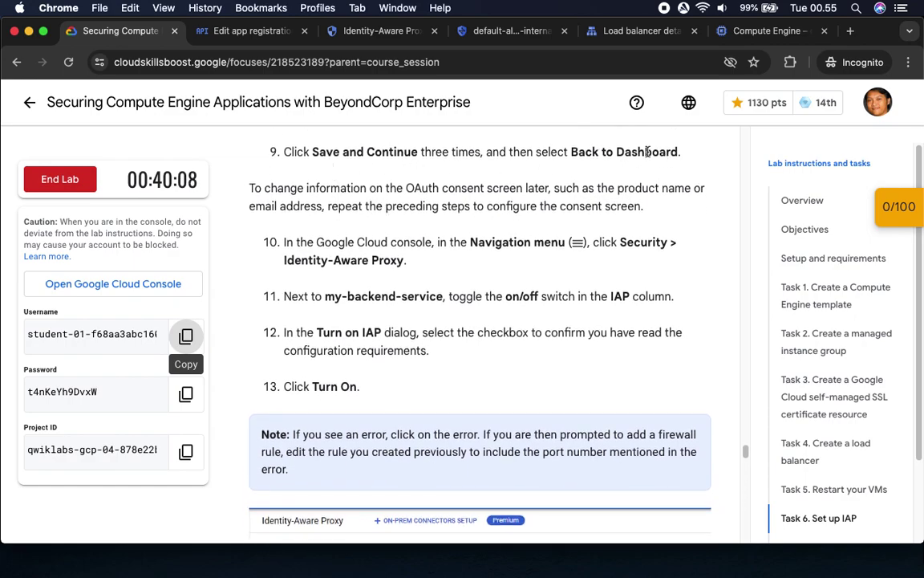
left_click(245, 30)
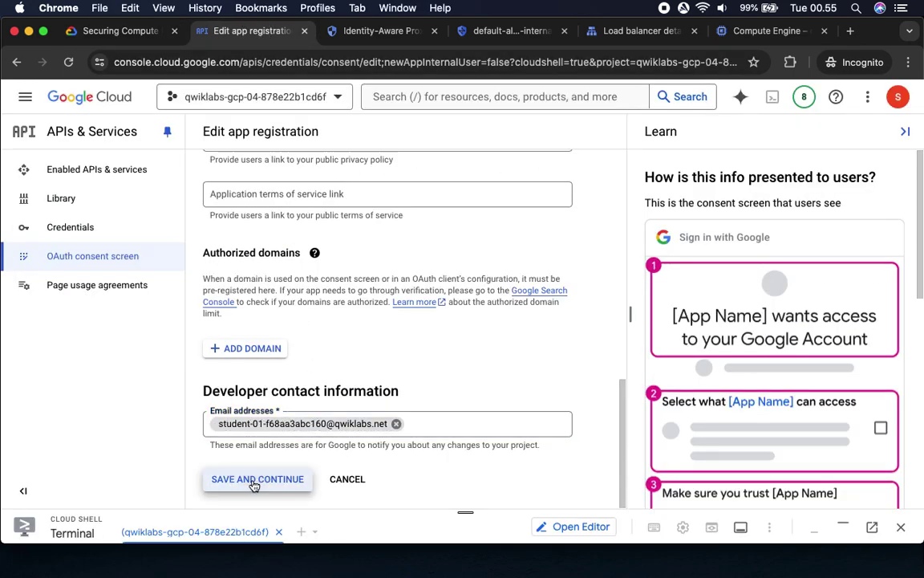
left_click(255, 481)
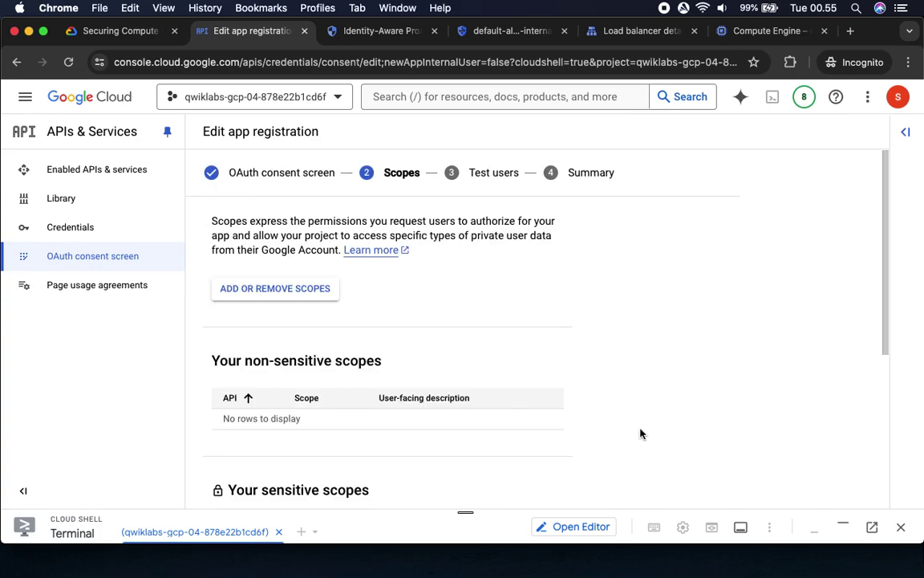
Step: Recheck how often the lab says to save, and save the Scopes and Test users pages without adding entries
scroll(640, 433, "down", 3)
left_click(244, 479)
left_click(120, 32)
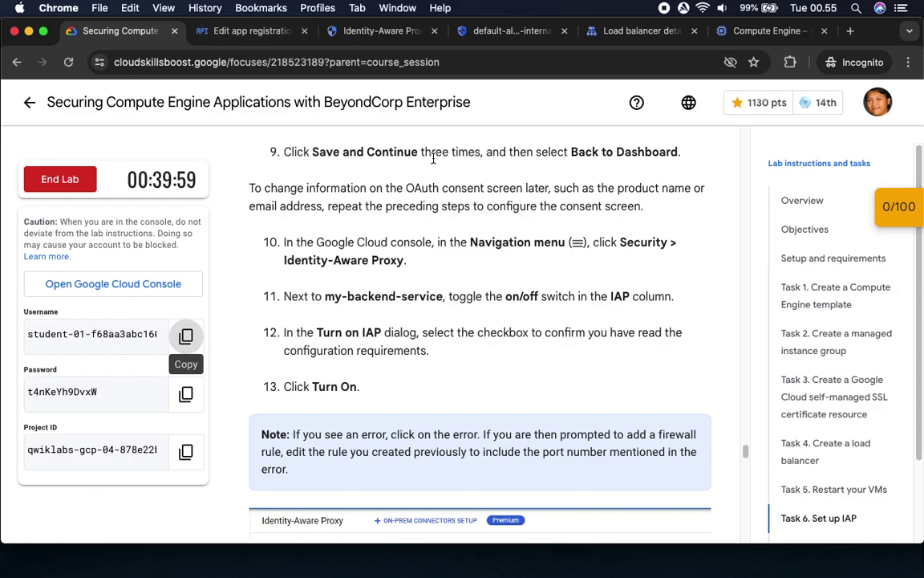
left_click_drag(485, 153, 432, 153)
left_click(228, 31)
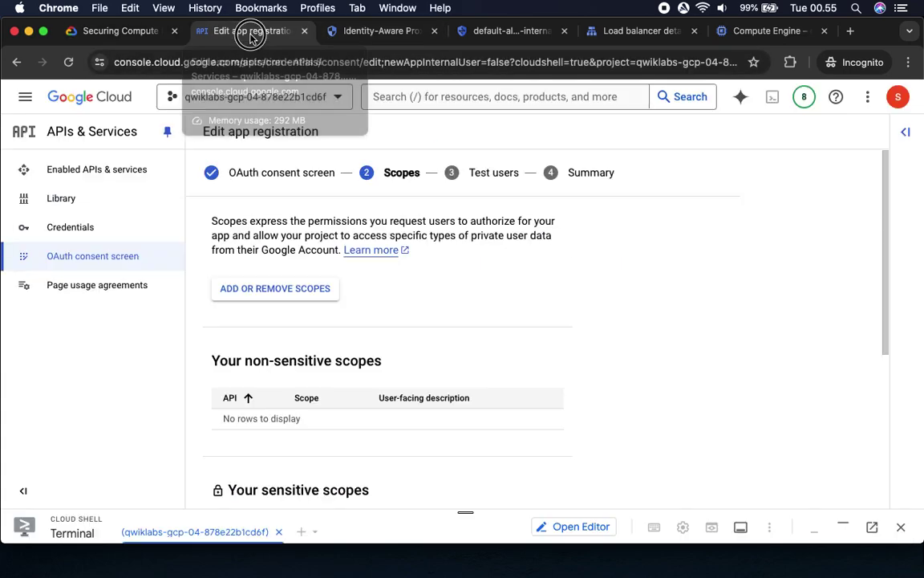
scroll(738, 370, "down", 5)
left_click(252, 479)
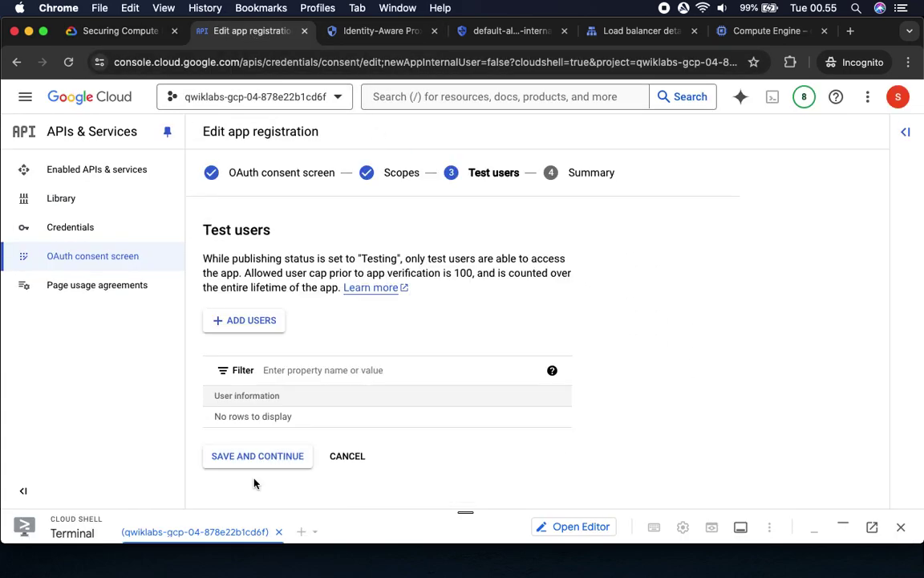
left_click(249, 455)
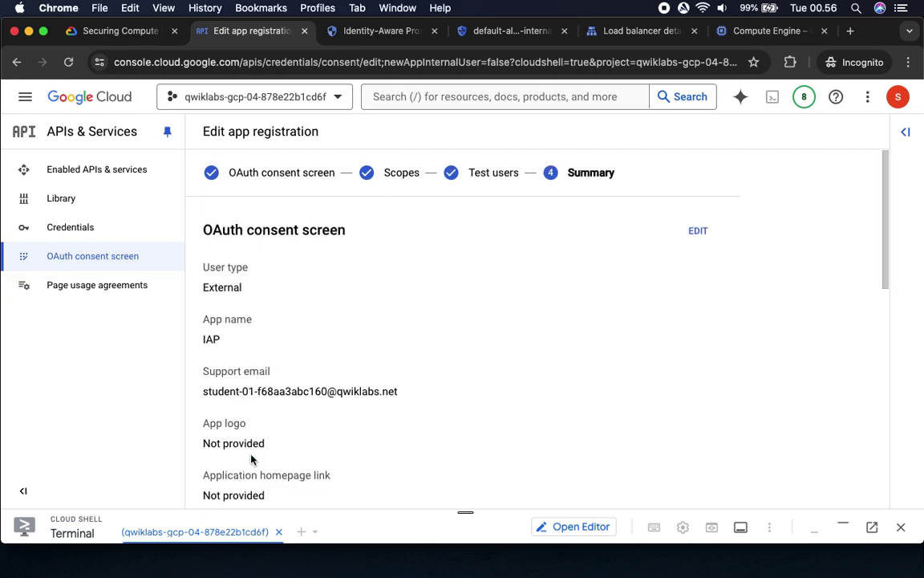
Step: Return from the app registration summary to the OAuth consent screen dashboard and collapse the Learn pane
scroll(530, 454, "down", 10)
left_click(271, 480)
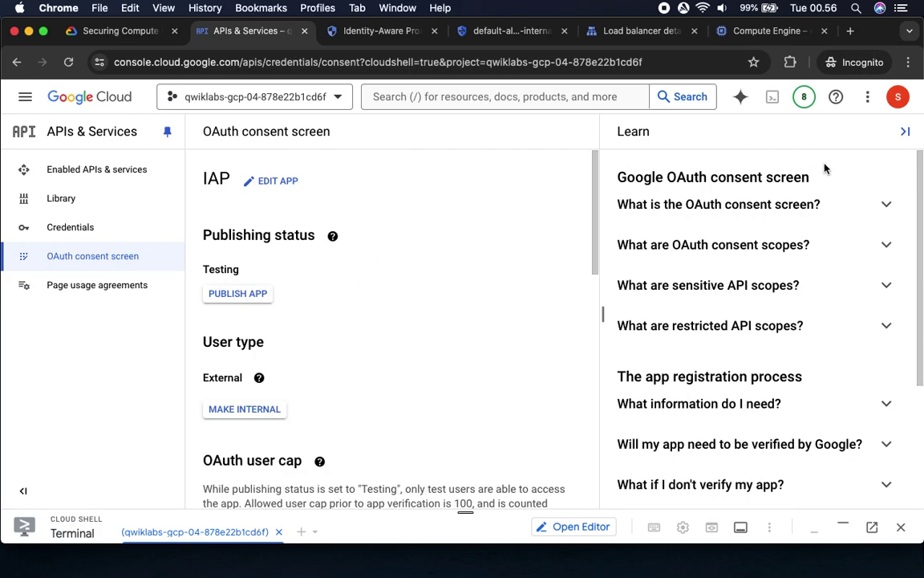
left_click(905, 132)
Step: Check the lab's tenth instruction and move the Identity-Aware Proxy browser tab beside the lab guide
left_click(119, 30)
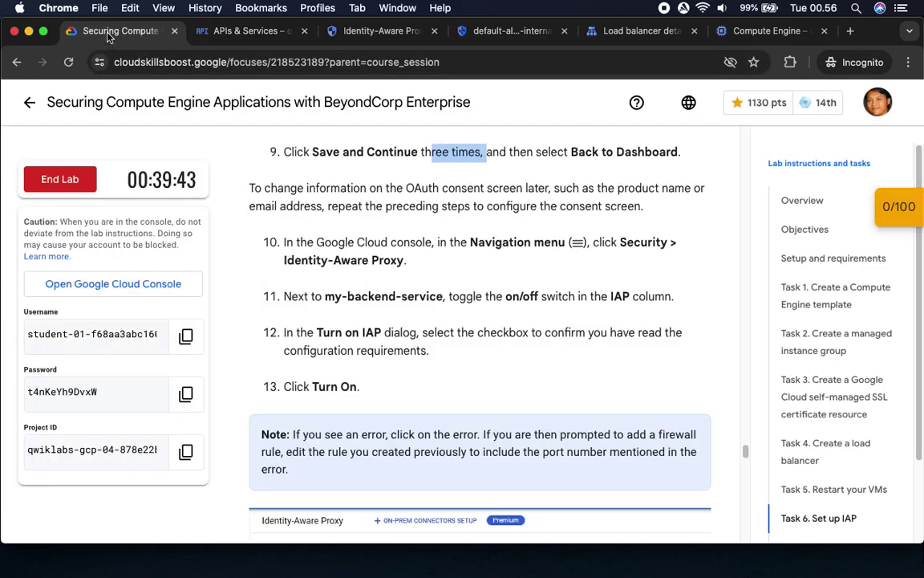
left_click_drag(681, 152, 571, 152)
scroll(418, 287, "down", 1)
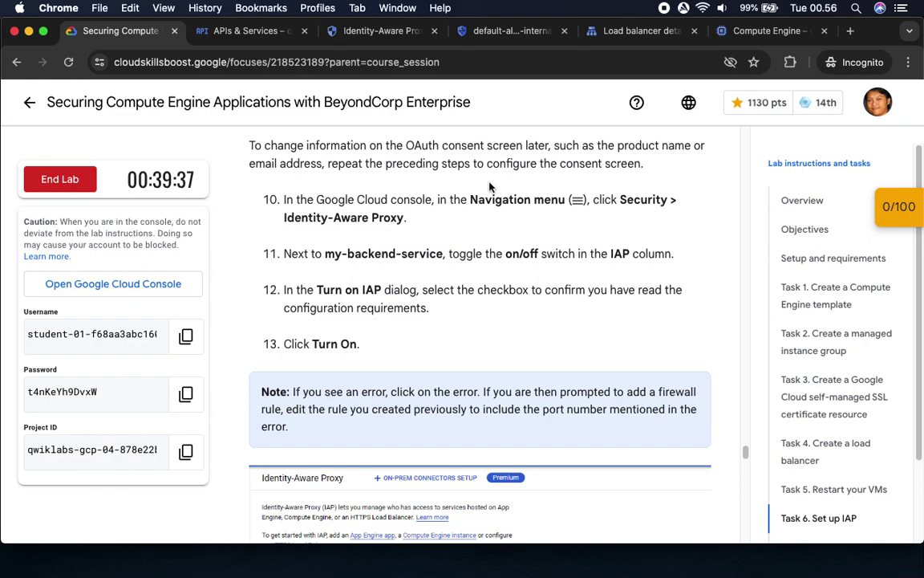
left_click_drag(641, 199, 646, 219)
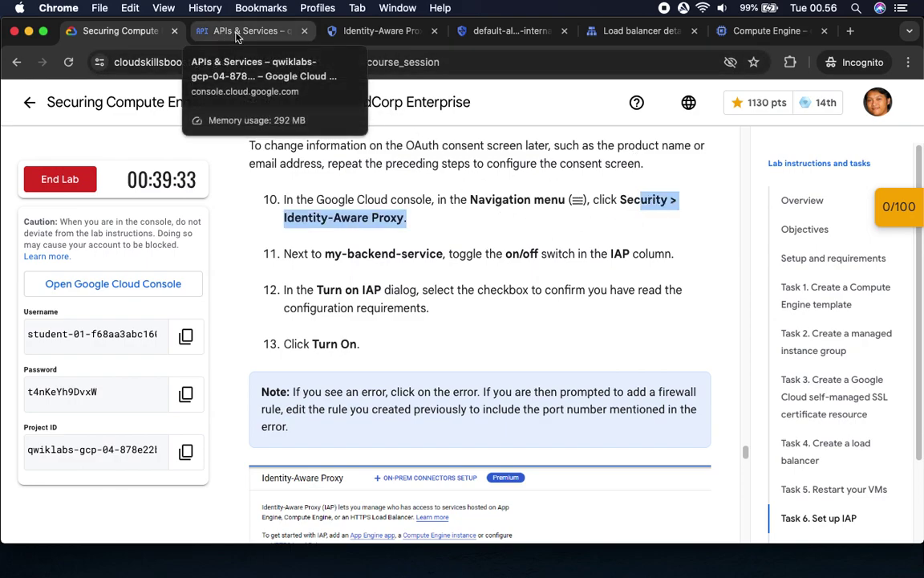
left_click(380, 32)
left_click_drag(381, 32, 248, 34)
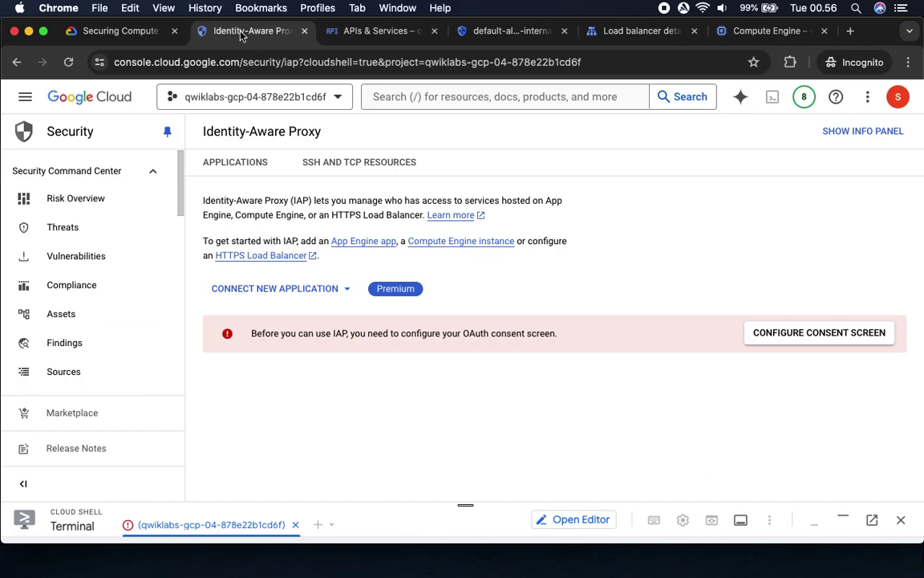
Step: Check the lab's my-backend-service instruction and reload the Identity-Aware Proxy page
left_click(122, 31)
left_click_drag(325, 255, 653, 271)
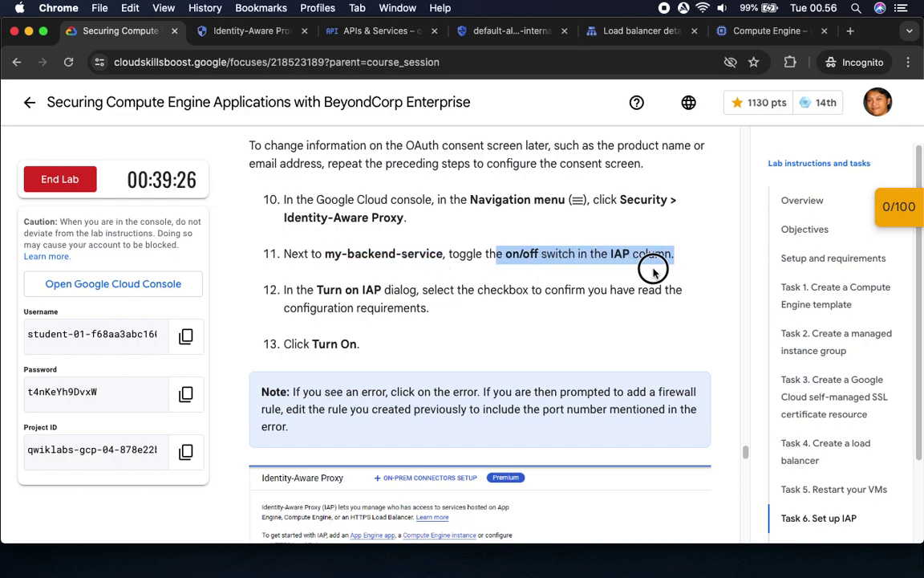
left_click(240, 31)
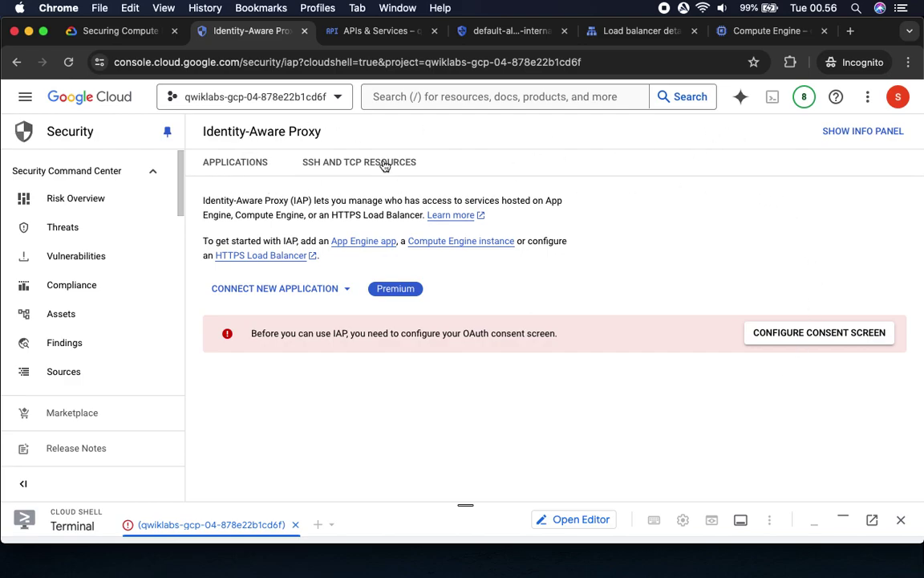
left_click(68, 61)
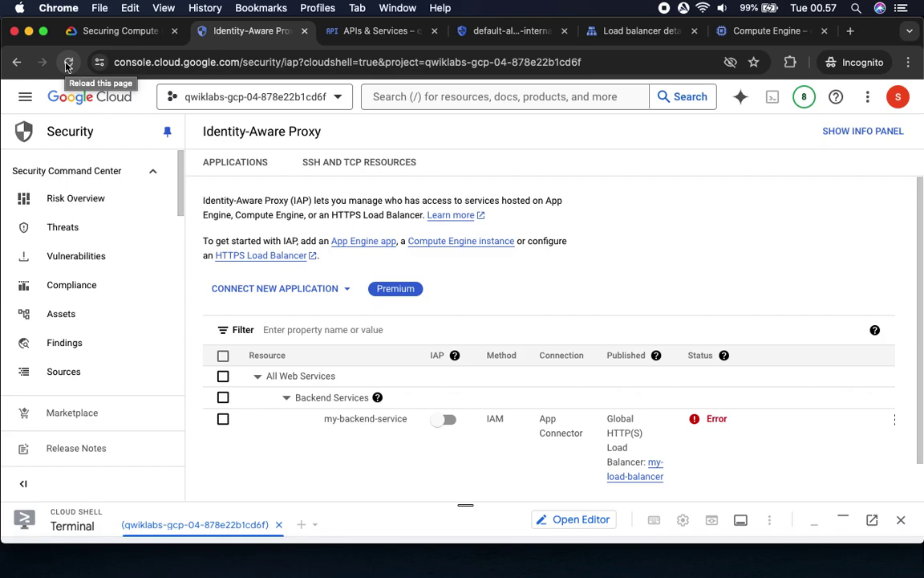
Step: Read the lab's instructions 11 to 13 on turning on IAP and compare them with the Identity-Aware Proxy resource list
left_click(112, 33)
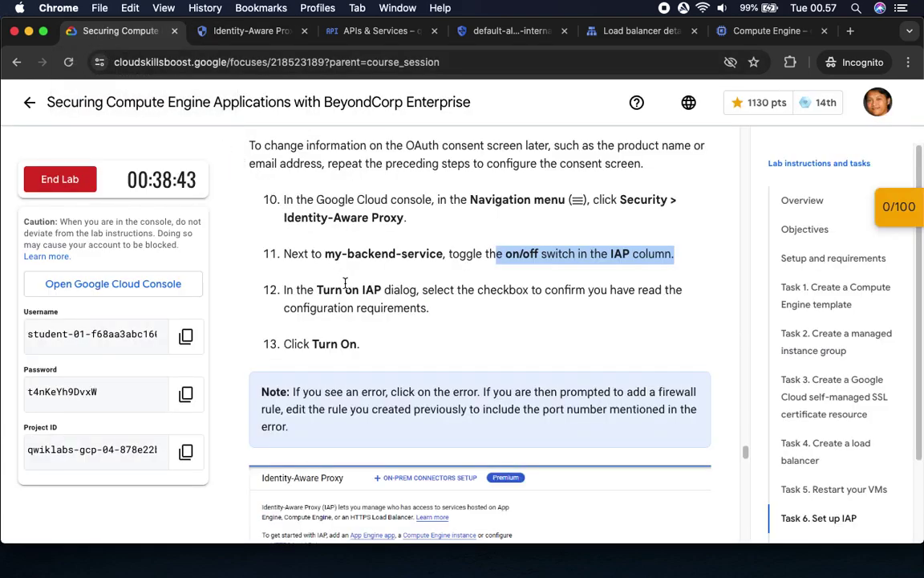
scroll(324, 298, "down", 3)
scroll(361, 335, "down", 1)
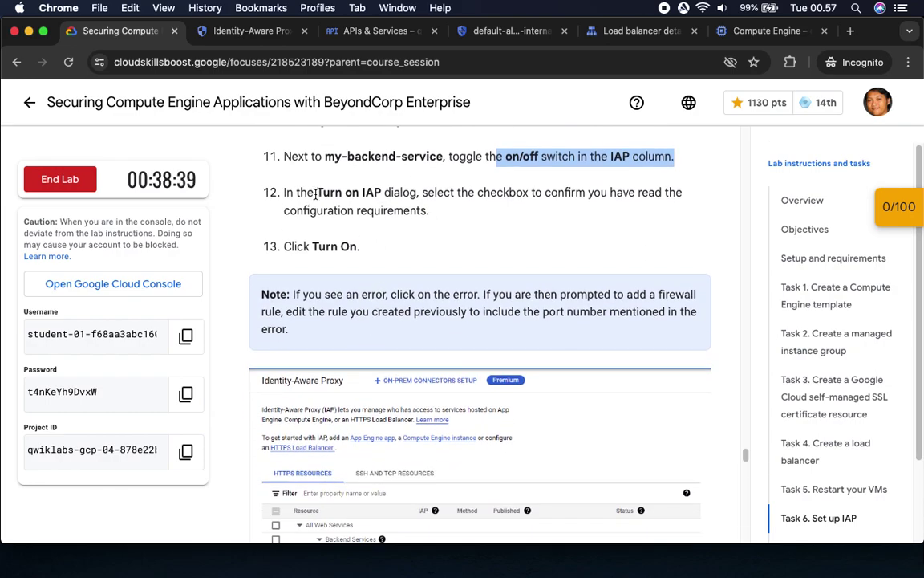
left_click(397, 191)
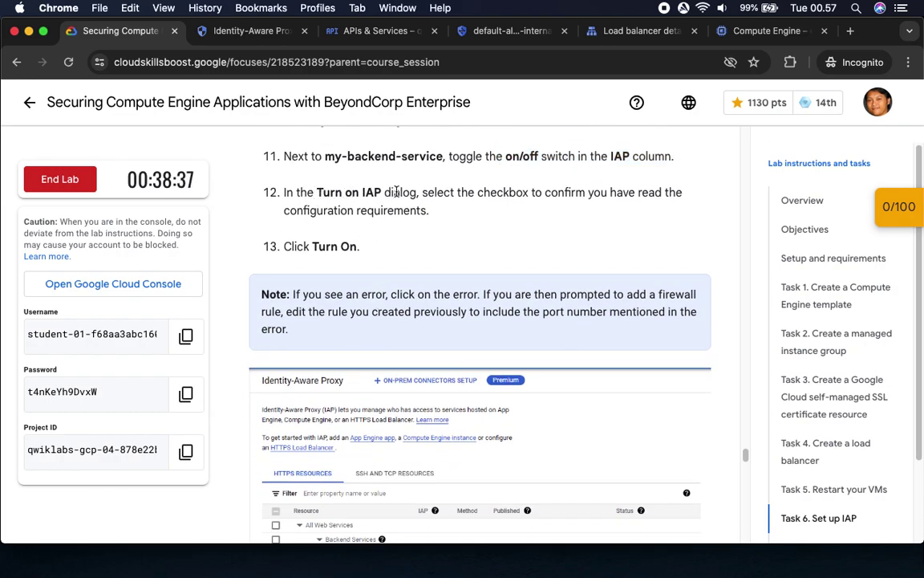
left_click(238, 32)
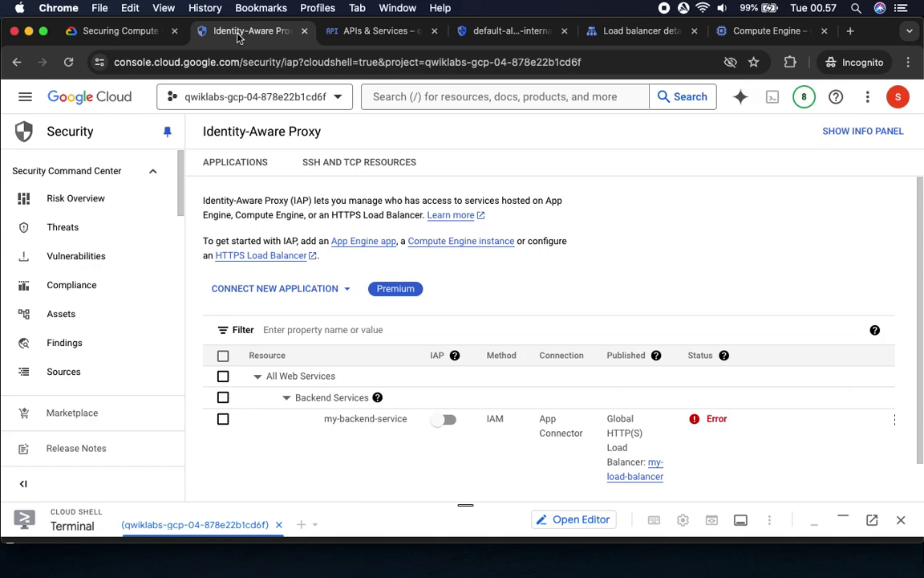
left_click(122, 36)
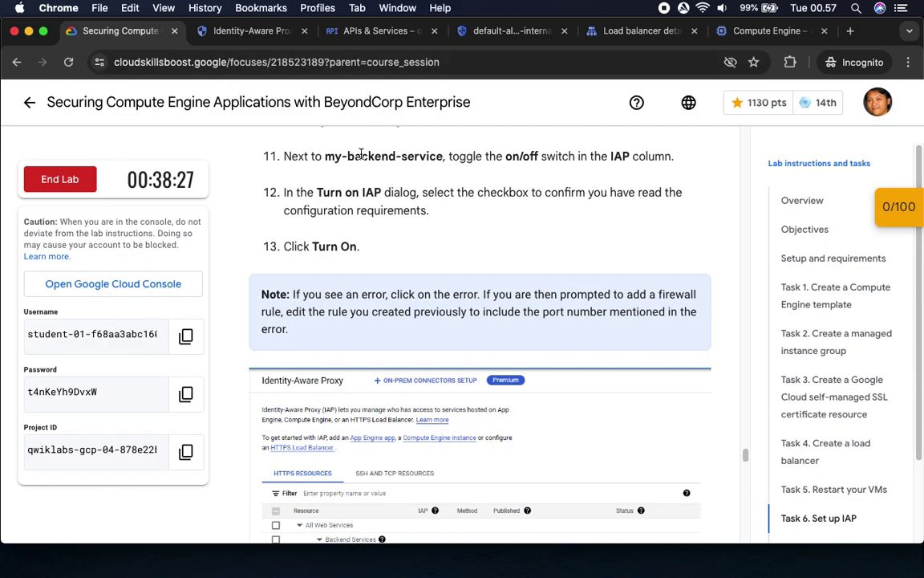
scroll(369, 165, "up", 1)
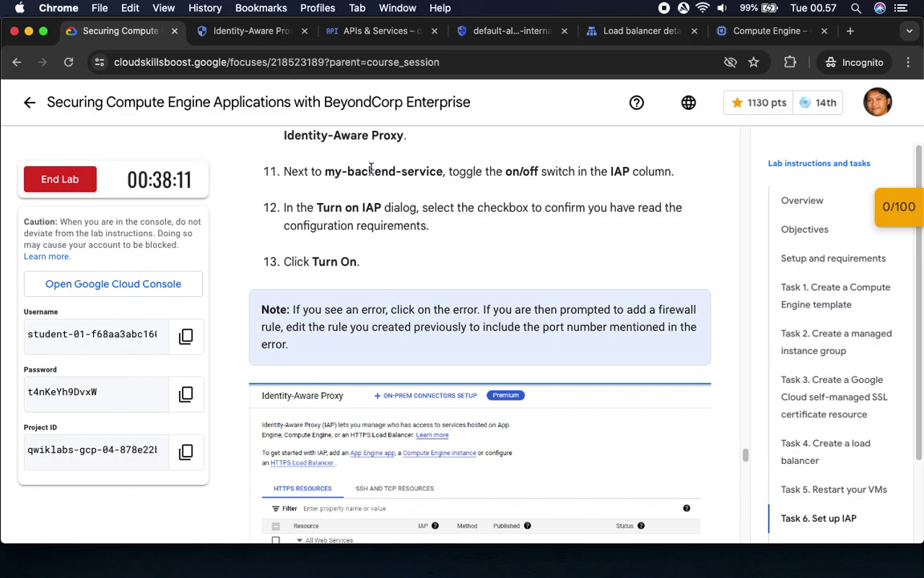
scroll(371, 169, "down", 2)
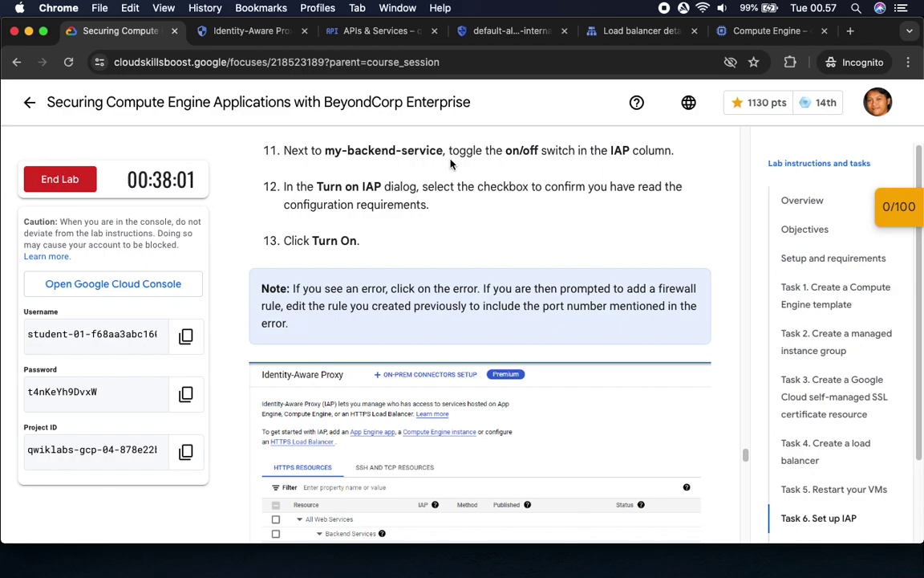
left_click(231, 30)
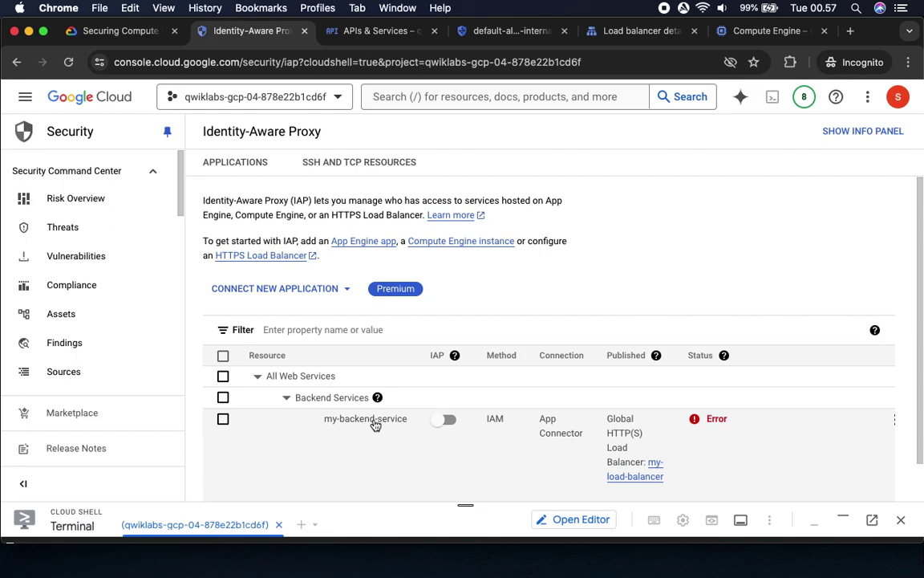
Step: Recheck the lab's toggle instruction and open the Turn on IAP dialog for my-backend-service
left_click(120, 30)
left_click_drag(505, 150, 538, 150)
left_click_drag(610, 150, 636, 148)
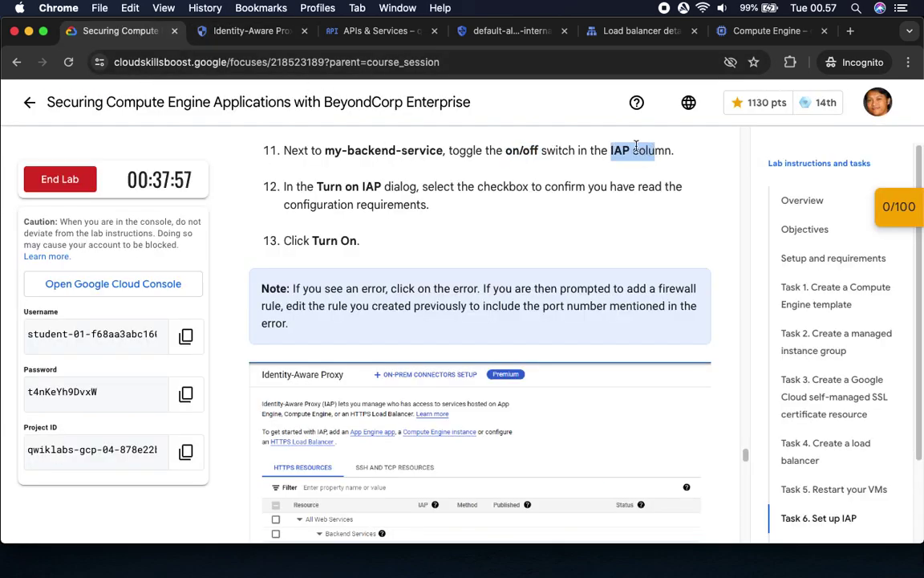
left_click_drag(314, 186, 417, 186)
left_click(251, 36)
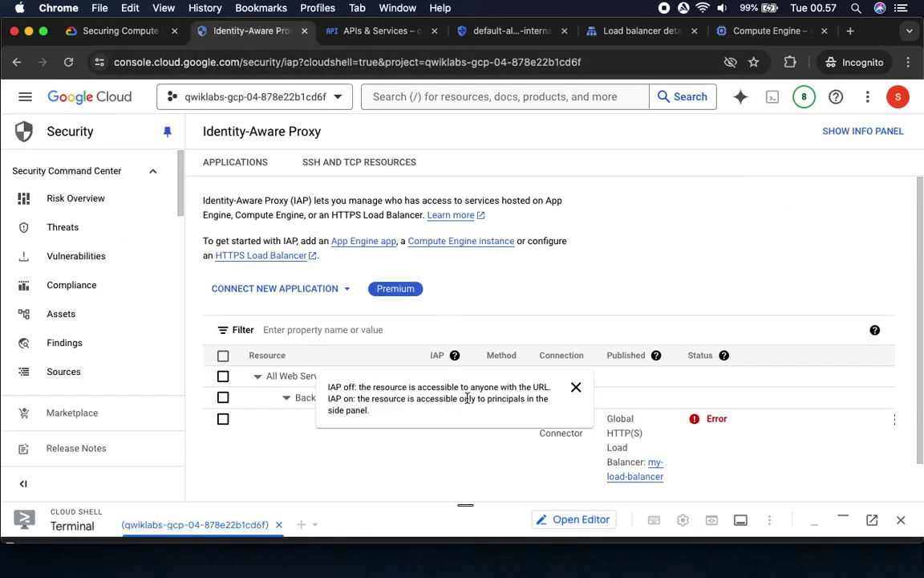
left_click(451, 426)
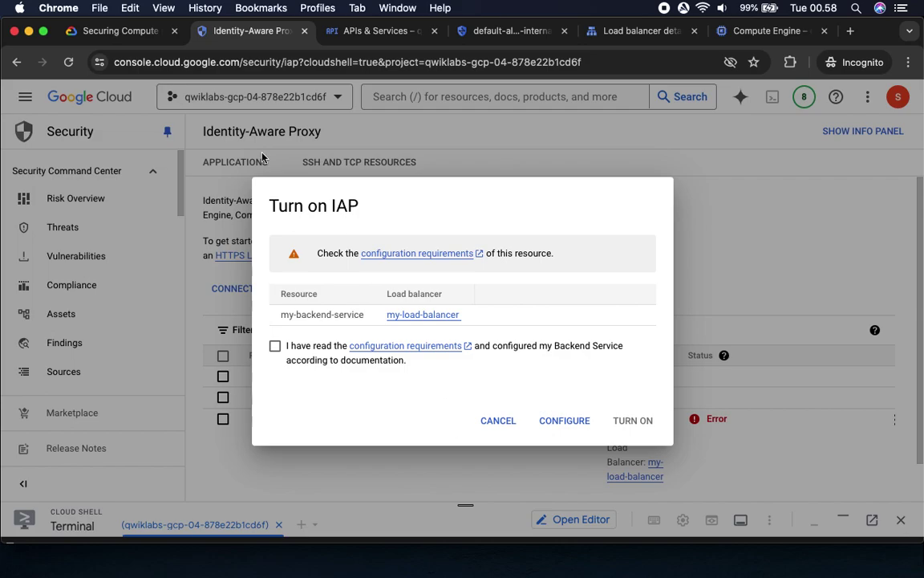
Step: Check the lab's final instruction, confirm having read the configuration requirements, and turn on IAP for my-backend-service
left_click(90, 30)
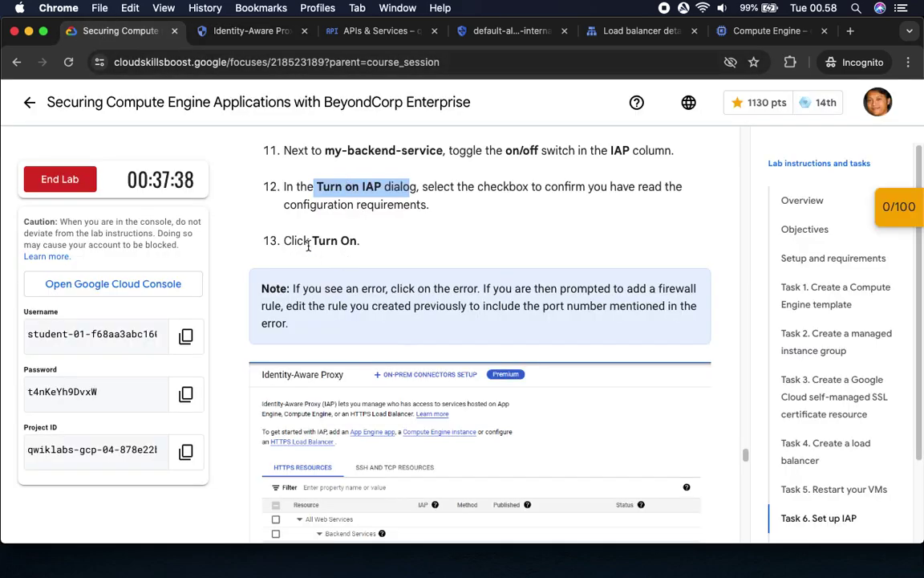
left_click_drag(308, 242, 358, 242)
left_click(251, 30)
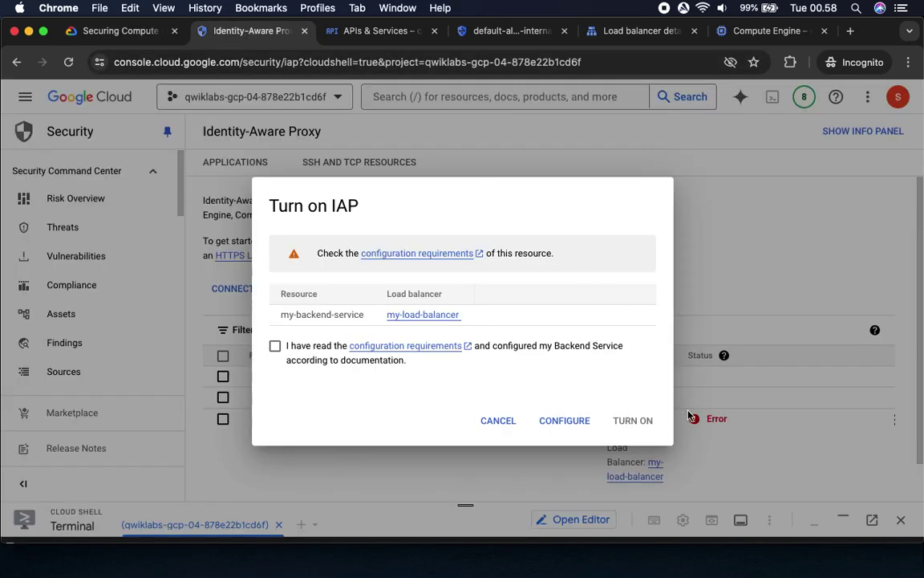
left_click(274, 345)
left_click(634, 426)
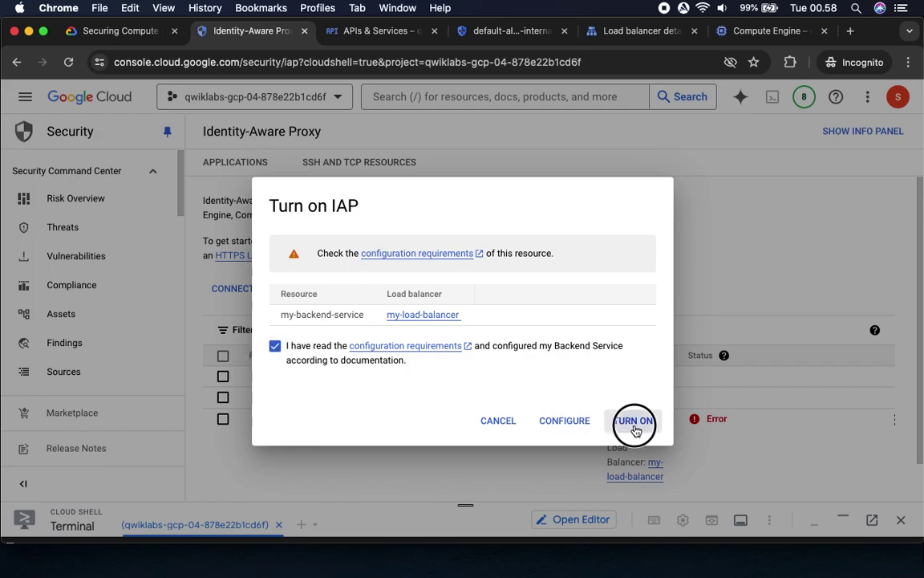
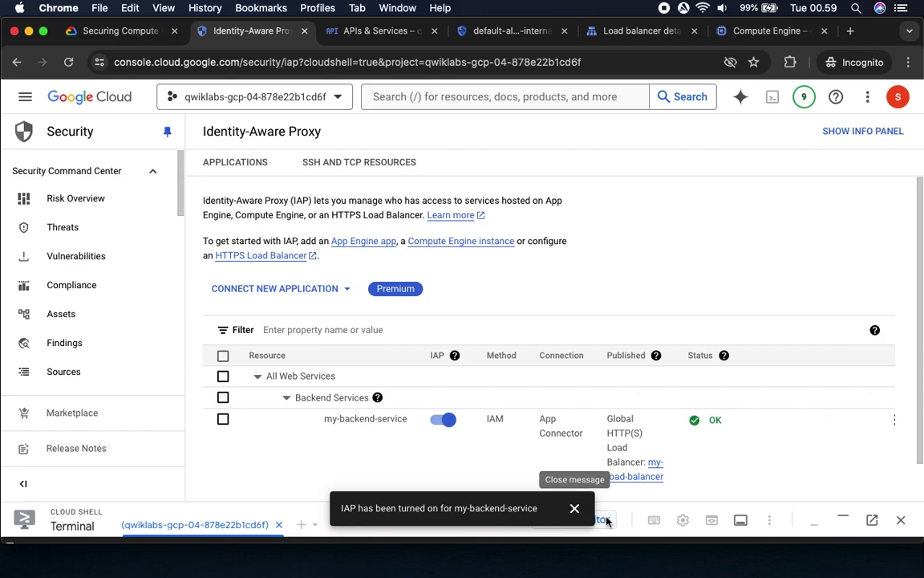
Step: Dismiss the IAP notification, run the lab's progress check for the OAuth consent setup, and review the checkpoint scores
left_click(576, 510)
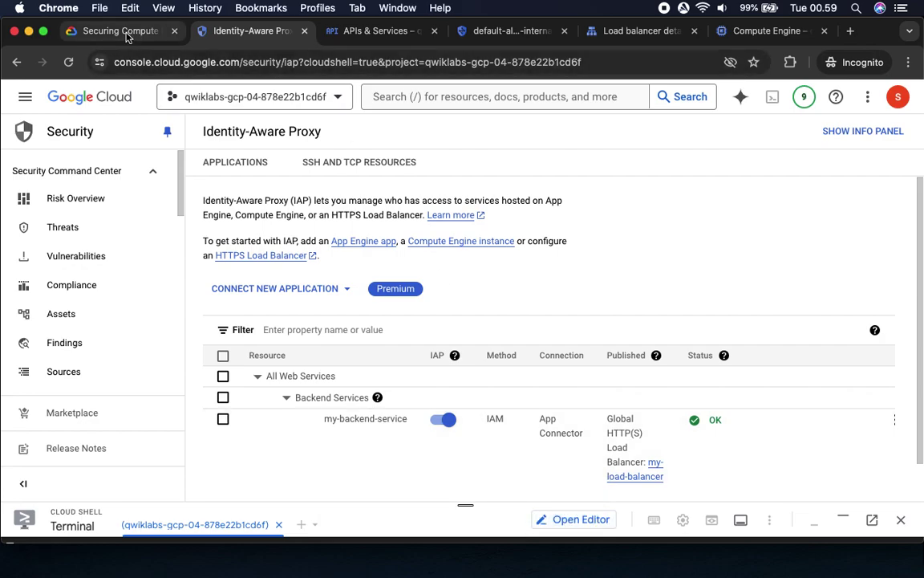
left_click(122, 31)
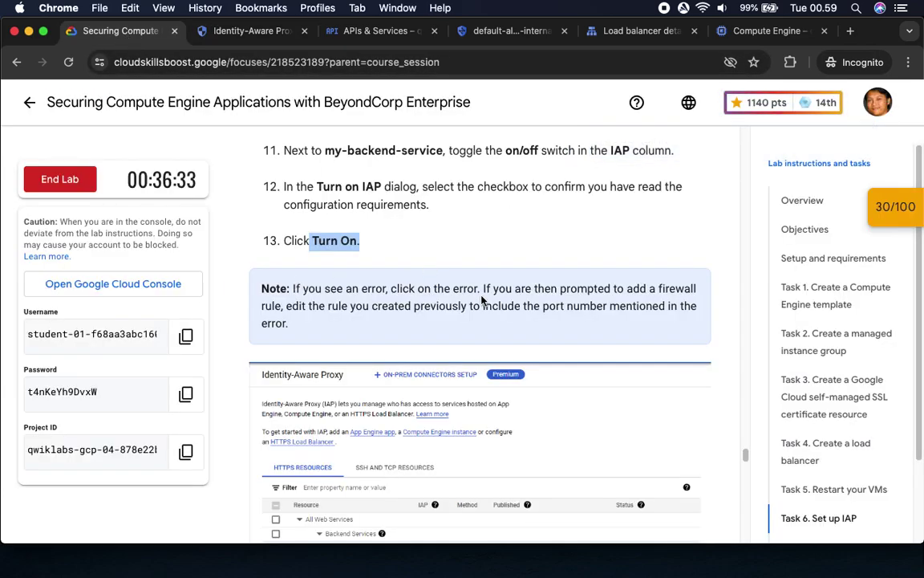
scroll(365, 329, "down", 5)
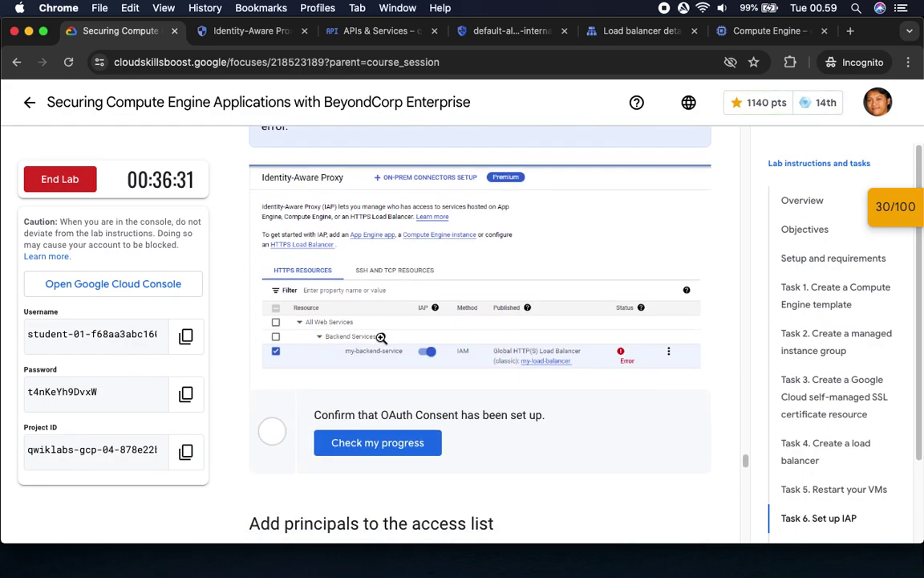
left_click(358, 448)
scroll(592, 469, "down", 7)
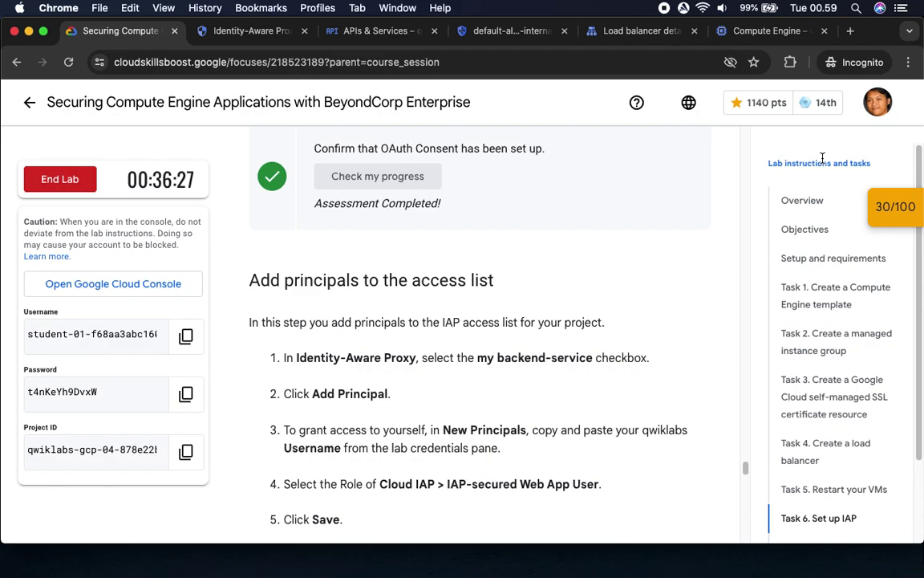
mouse_move(897, 218)
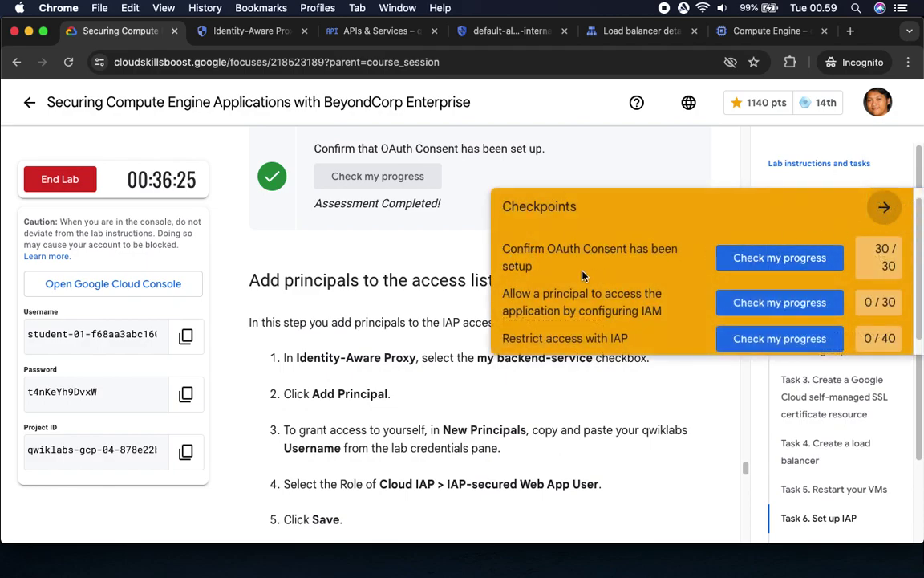
Step: Read the lab's instructions for adding principals to the access list and compare them with the Identity-Aware Proxy page
scroll(631, 285, "down", 4)
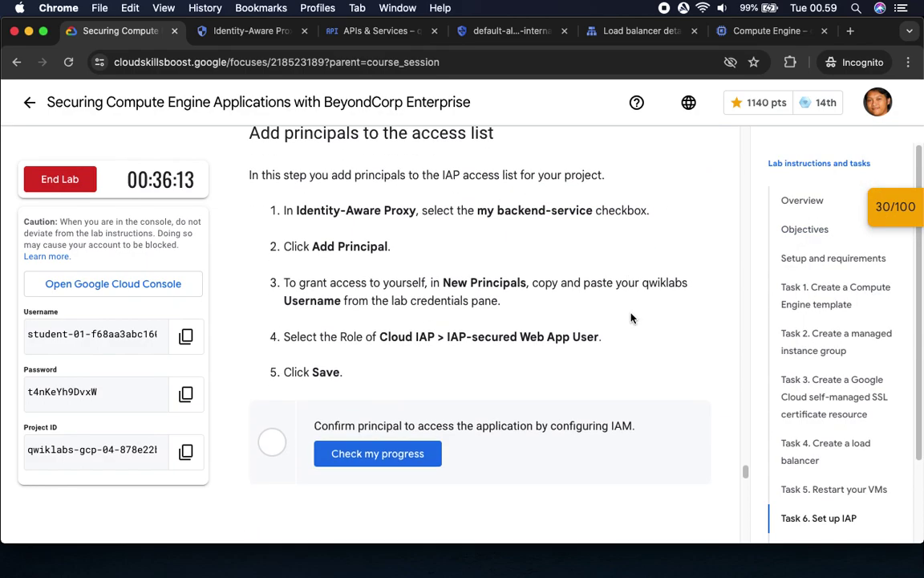
left_click_drag(283, 192, 426, 193)
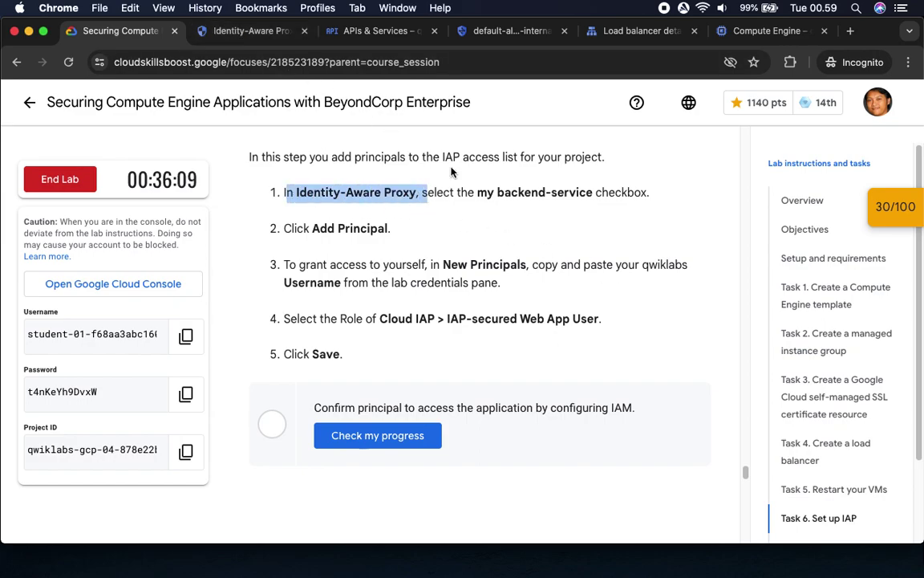
left_click(225, 31)
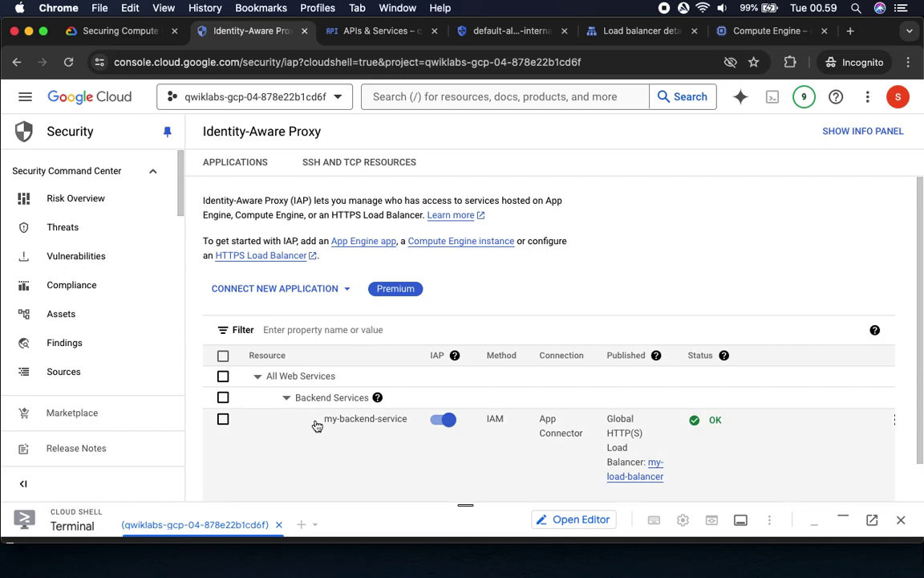
left_click(120, 31)
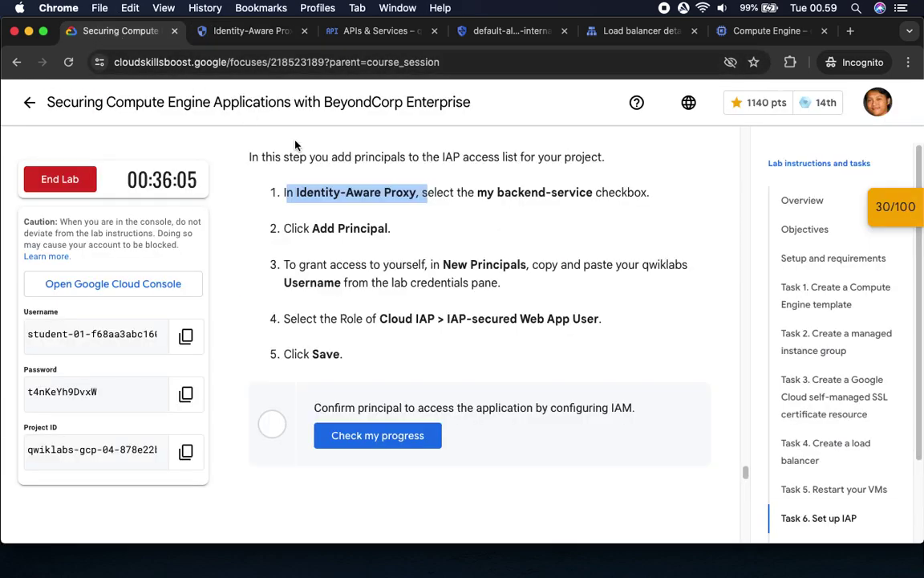
left_click_drag(311, 228, 391, 229)
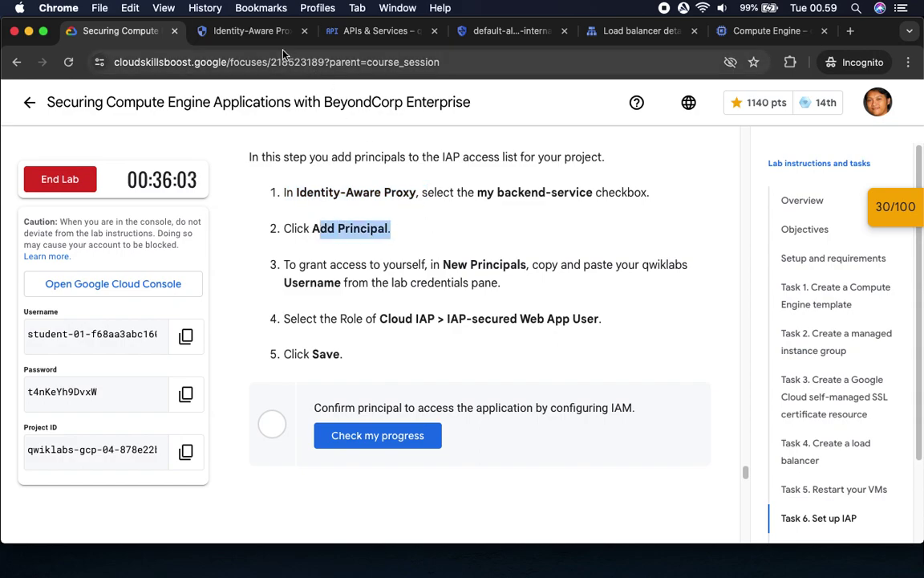
Step: Look through the additional actions for my-backend-service for a way to add a principal
left_click(241, 31)
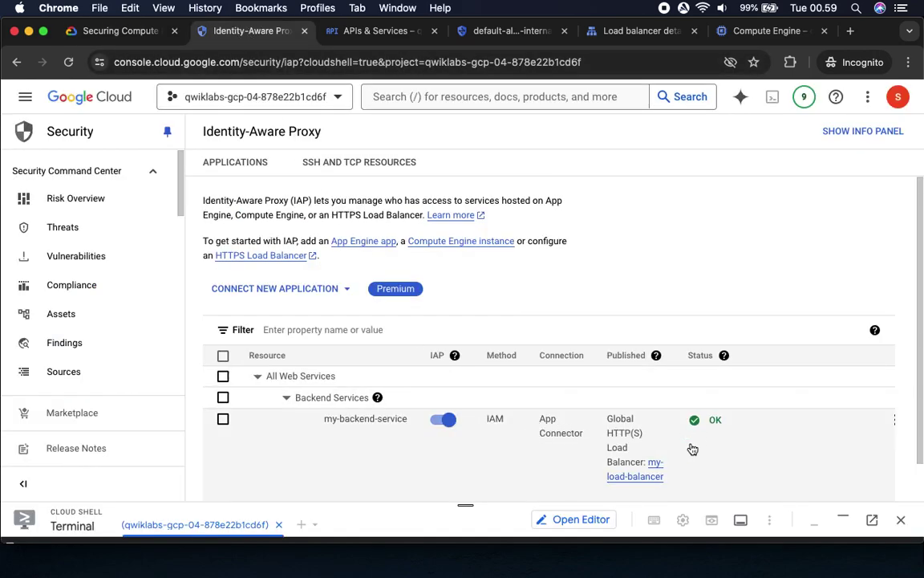
scroll(690, 445, "down", 2)
scroll(784, 466, "right", 2)
left_click(876, 382)
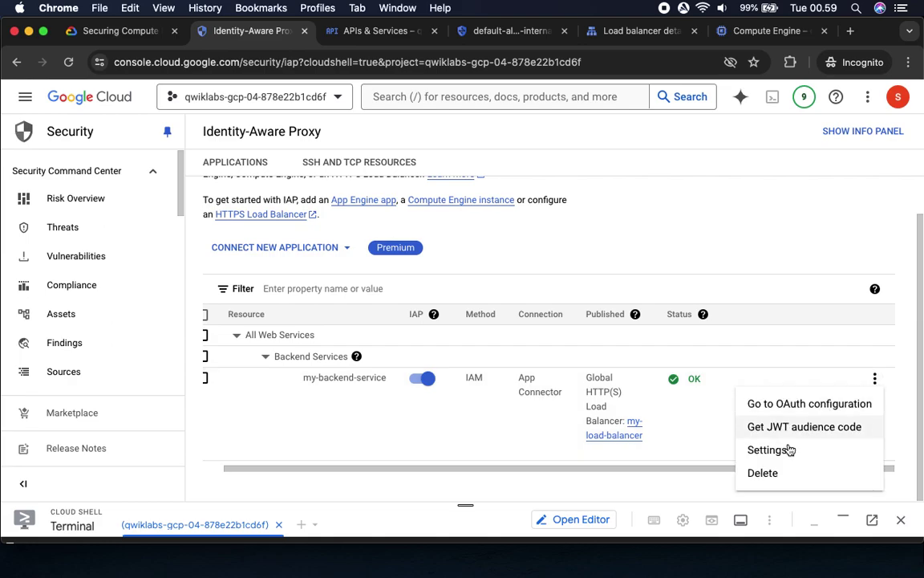
left_click(696, 472)
left_click_drag(696, 471, 470, 469)
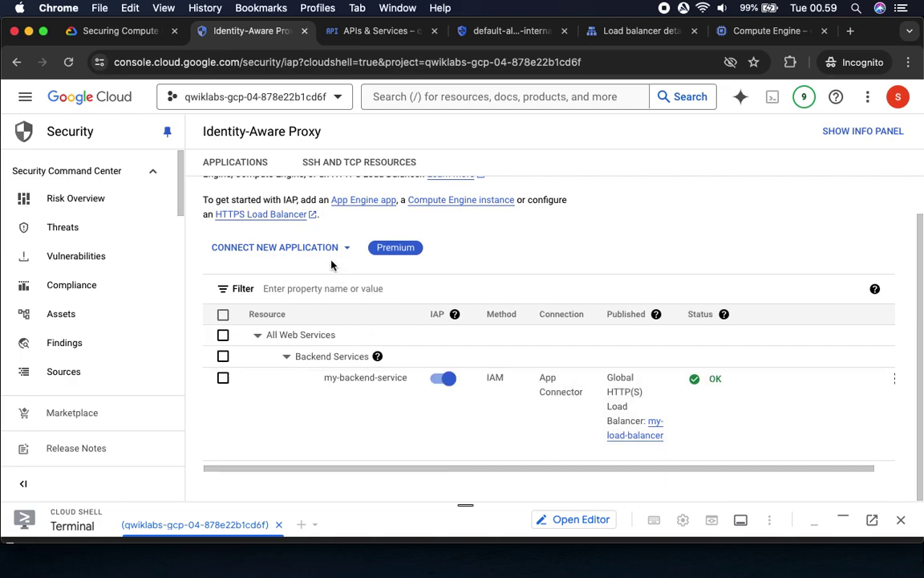
scroll(329, 263, "up", 2)
Step: Recheck the lab's first instruction and select my-backend-service in the Identity-Aware Proxy resource list
left_click(112, 31)
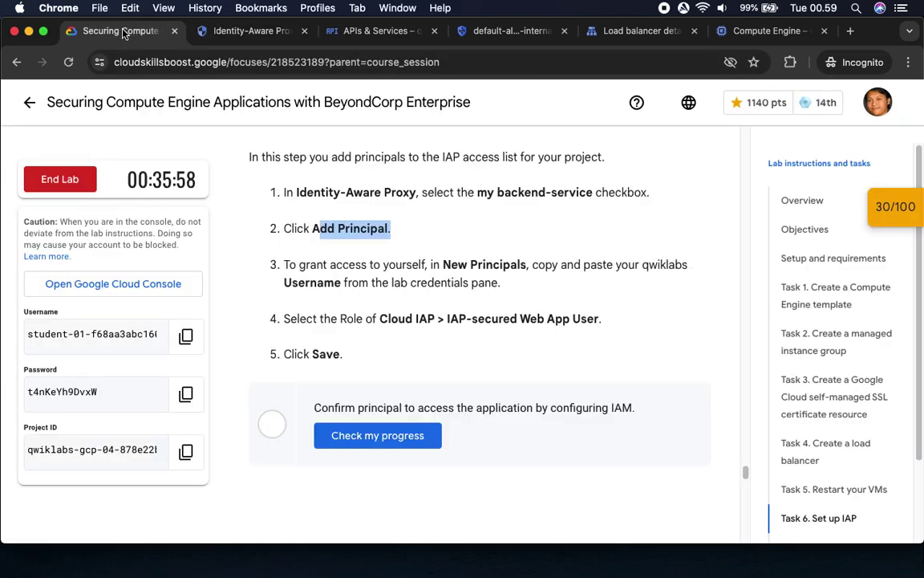
left_click(295, 190)
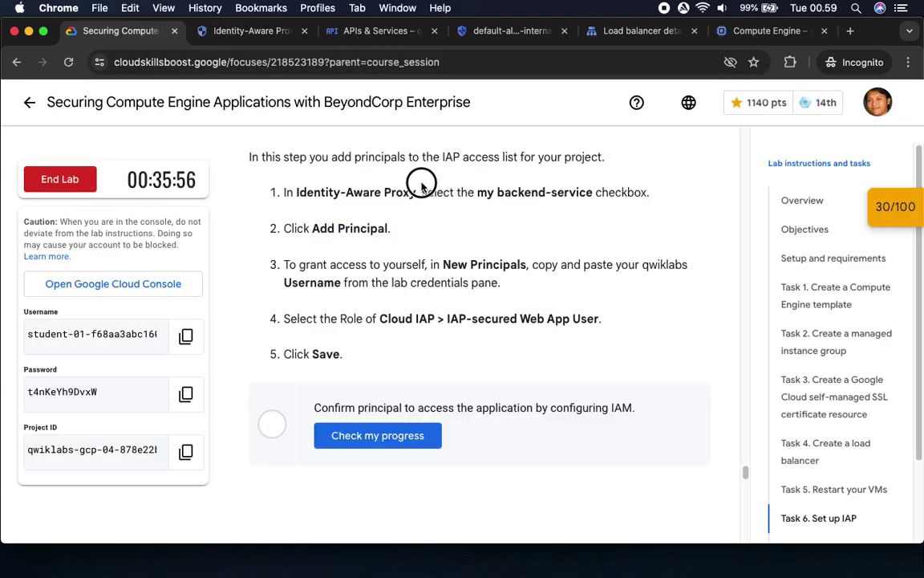
left_click(255, 39)
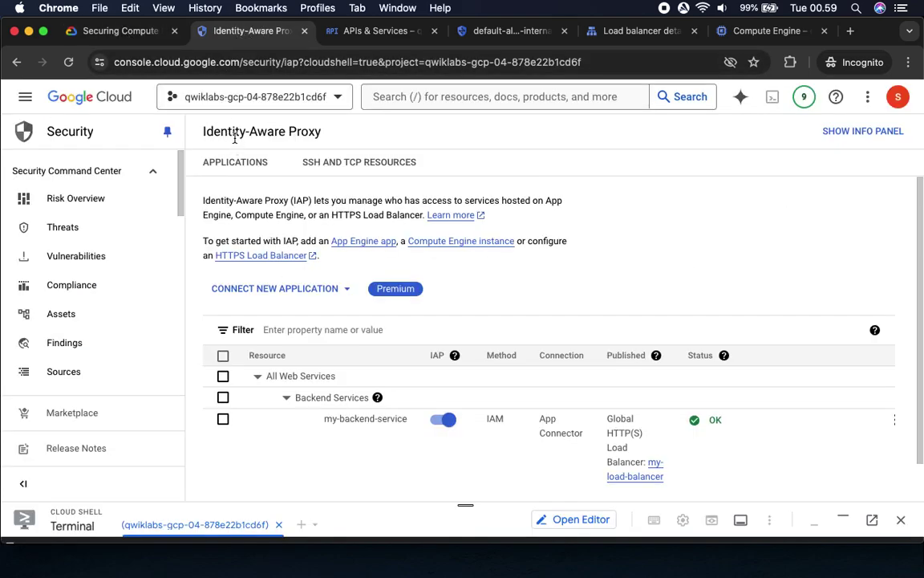
scroll(98, 357, "down", 5)
scroll(98, 357, "down", 10)
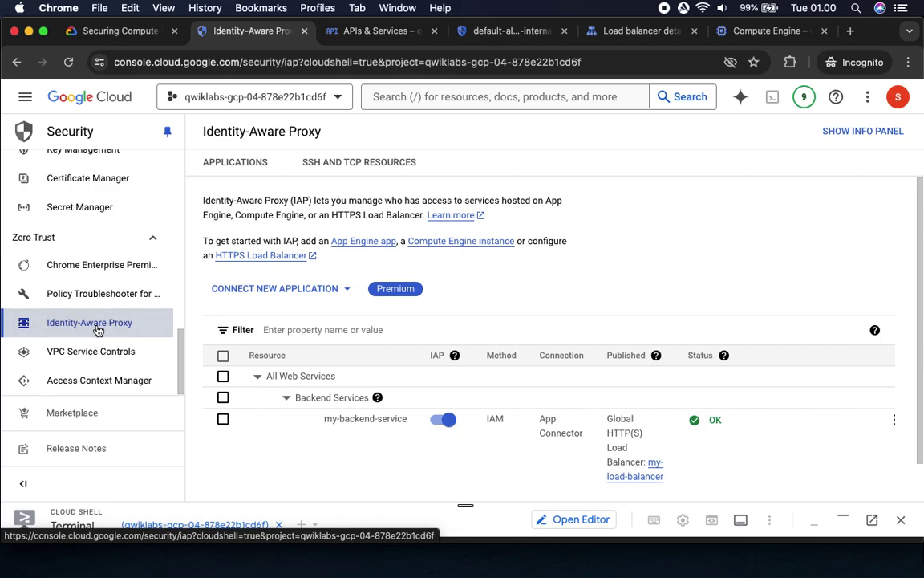
left_click(223, 419)
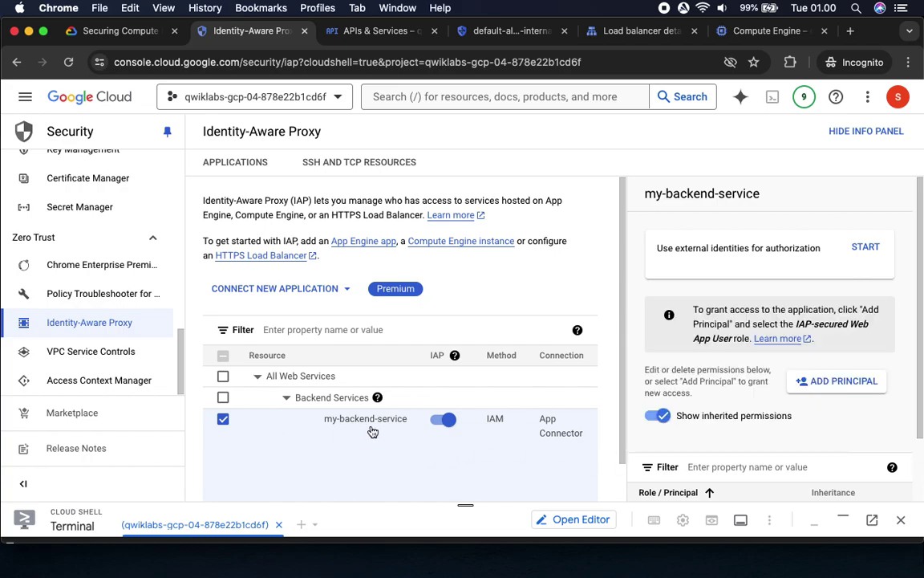
Step: Check the lab's Add Principal instruction and open the form for granting access to my-backend-service
left_click(96, 32)
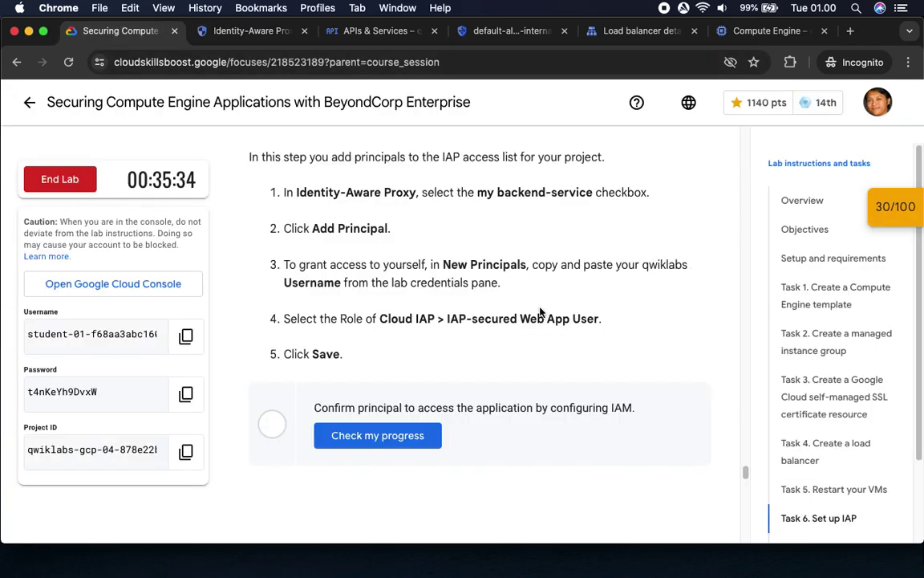
left_click_drag(312, 229, 389, 229)
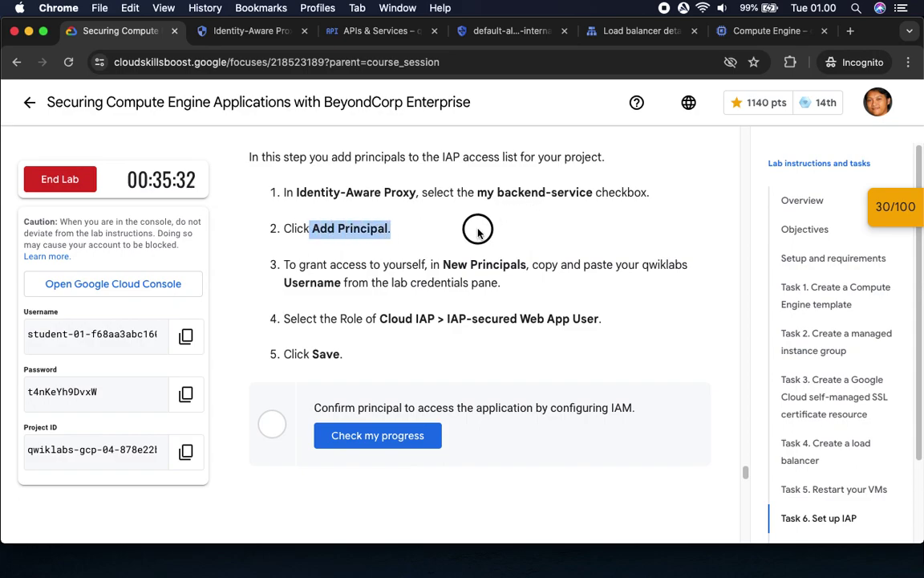
left_click(243, 29)
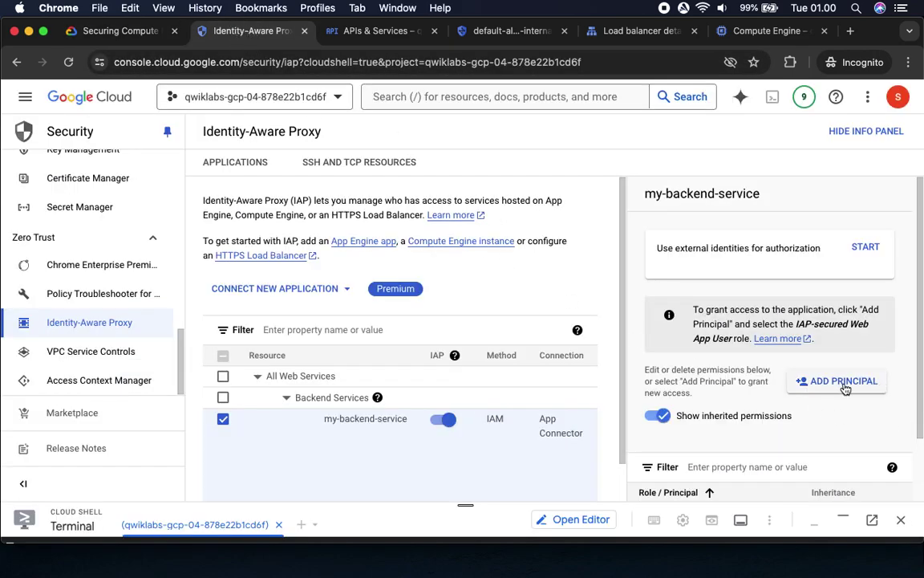
left_click(839, 384)
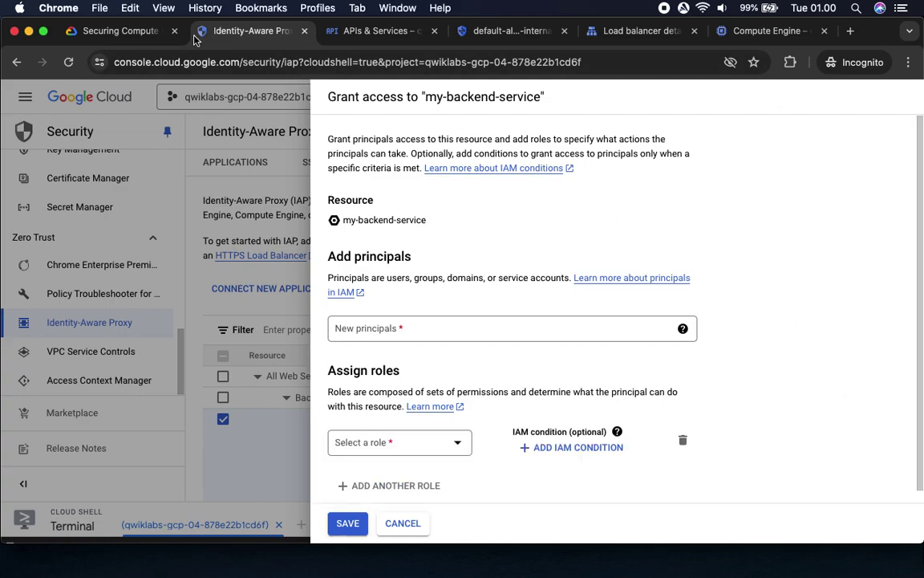
Step: Copy the username from the lab credentials and enter it as the new principal for my-backend-service
left_click(121, 31)
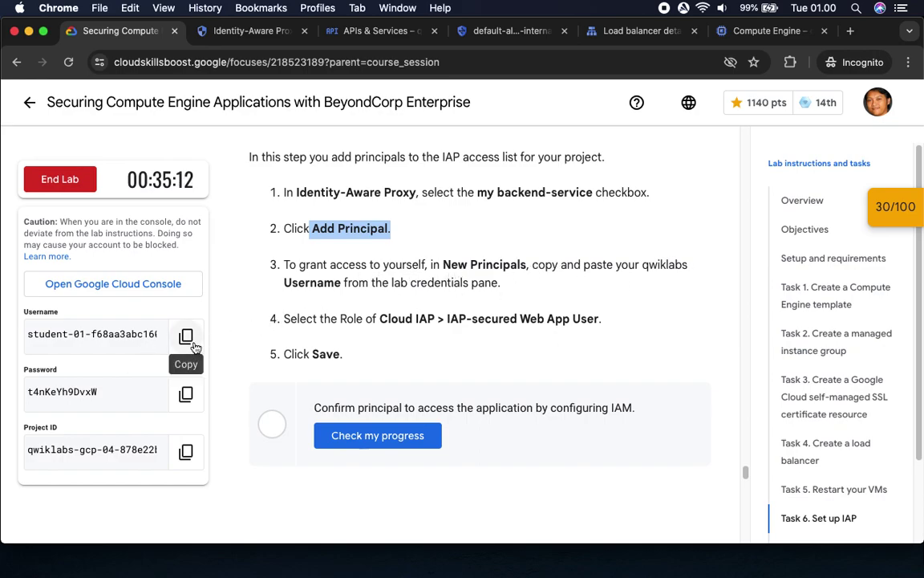
left_click(192, 343)
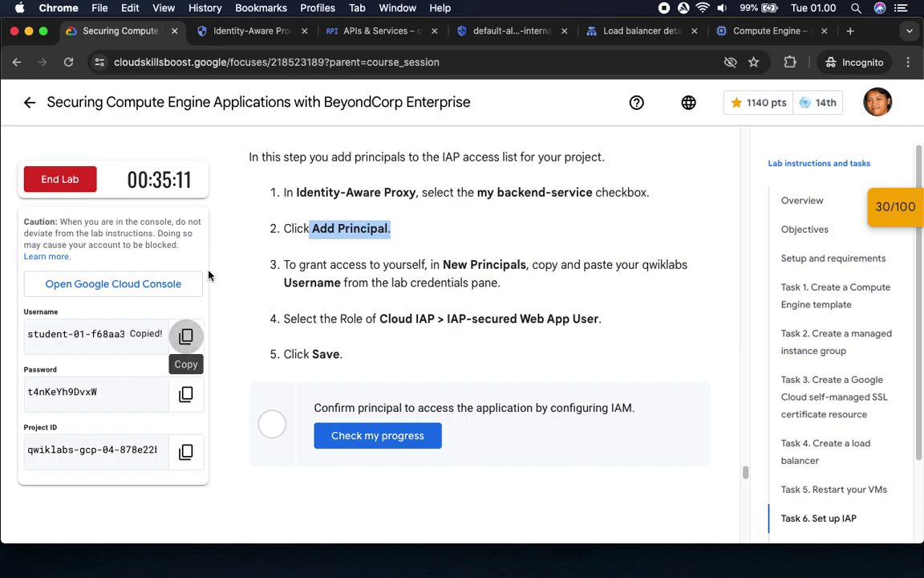
left_click(219, 32)
left_click(381, 328)
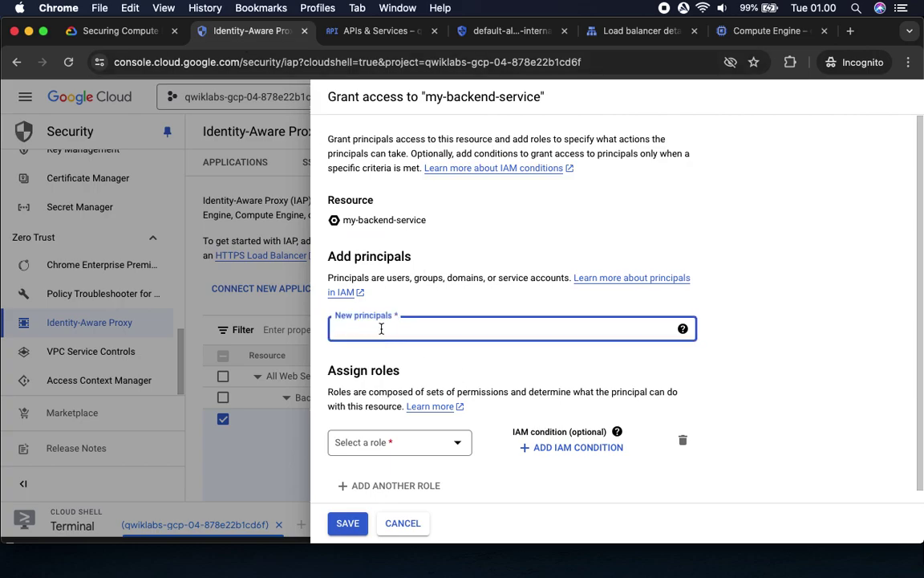
key("super+v")
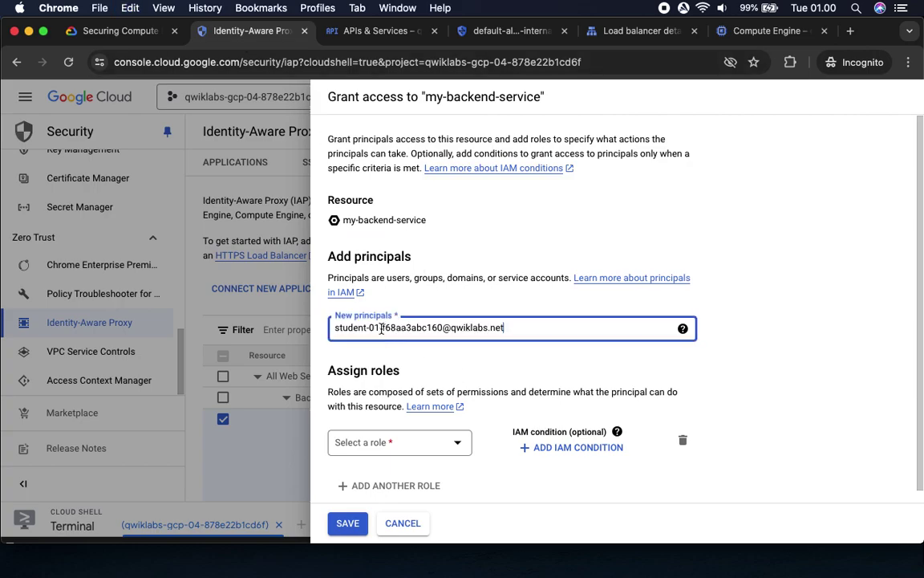
Step: Check the lab's role instruction and assign the new principal the Cloud IAP role IAP-secured Web App User on my-backend-service
left_click(121, 30)
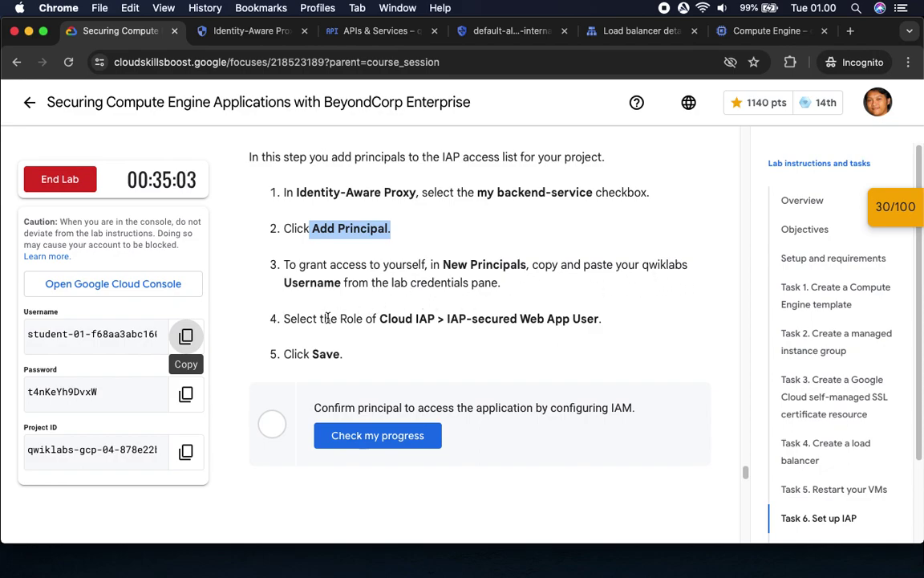
left_click_drag(388, 319, 450, 320)
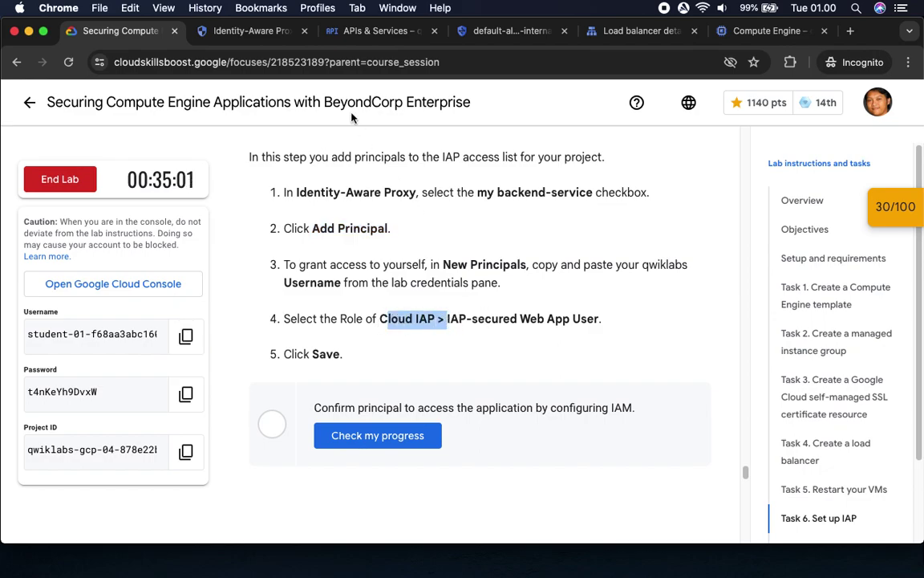
left_click(235, 32)
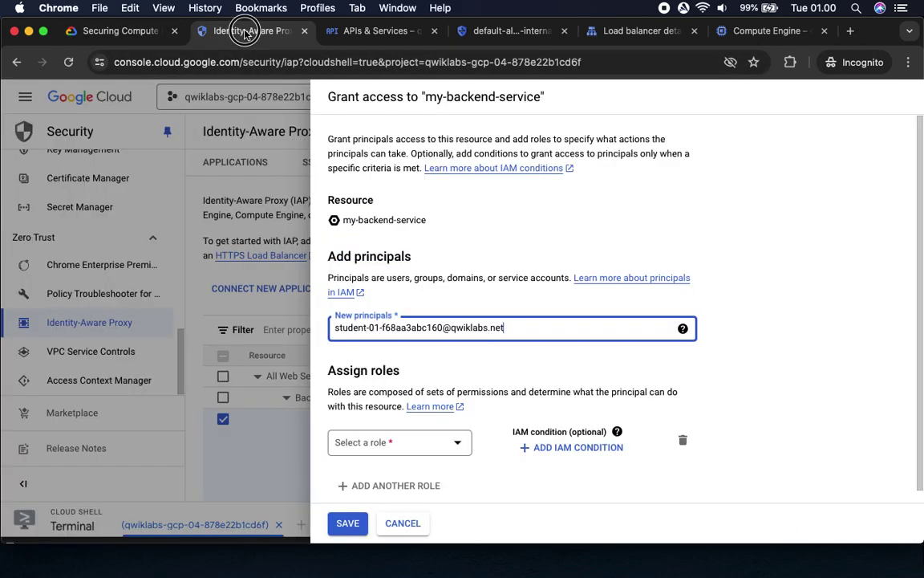
left_click(421, 441)
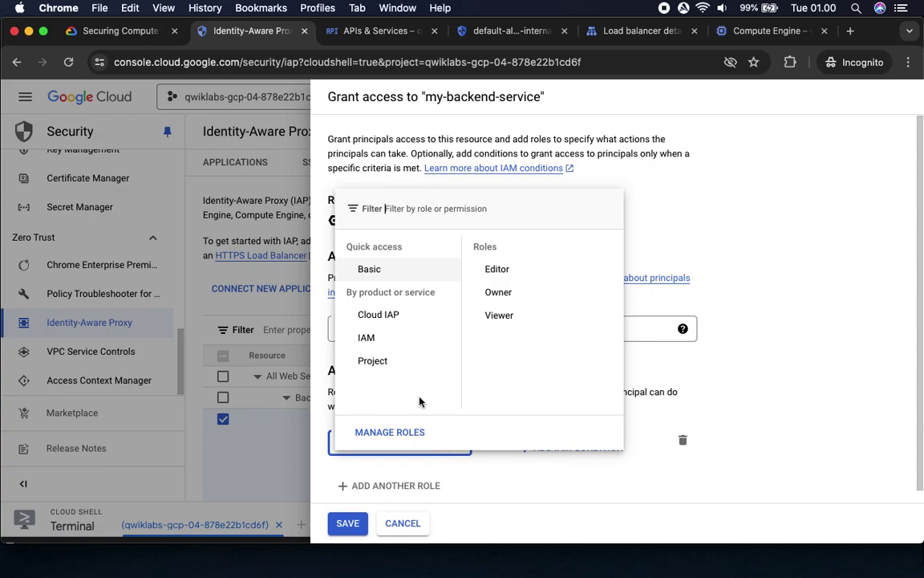
left_click(377, 314)
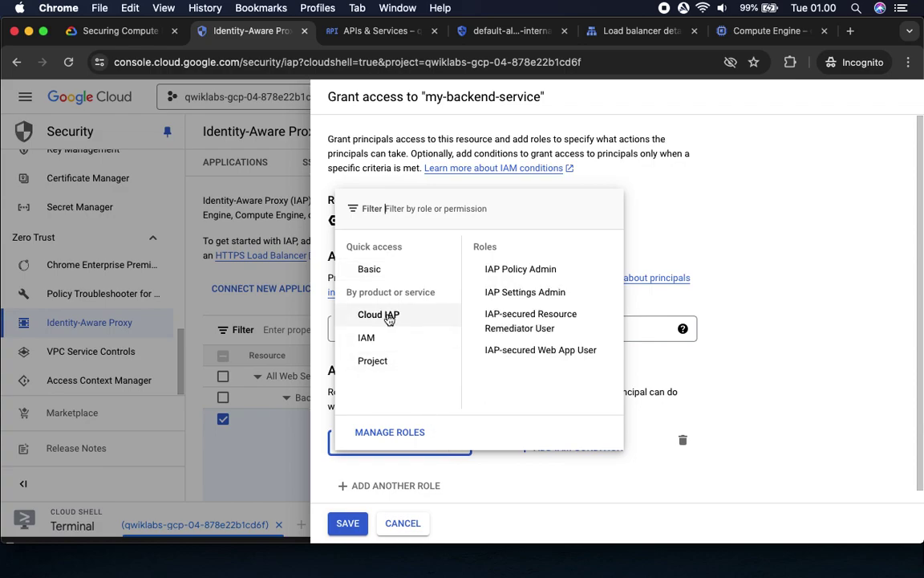
left_click(120, 37)
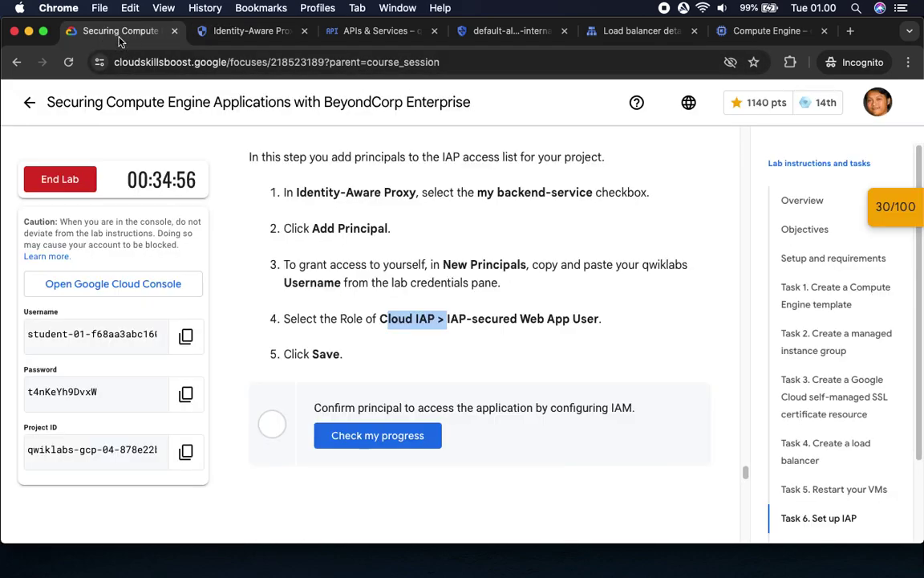
left_click(218, 33)
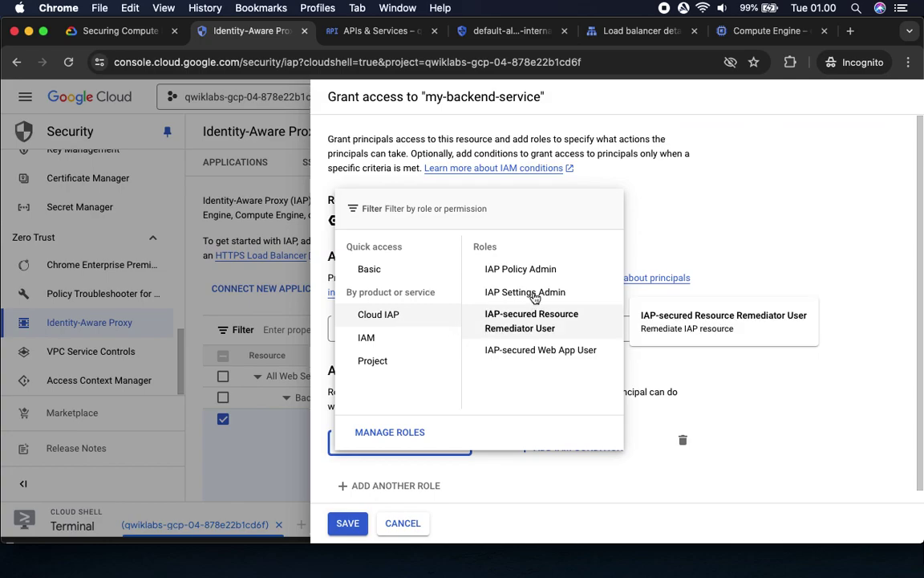
left_click(120, 30)
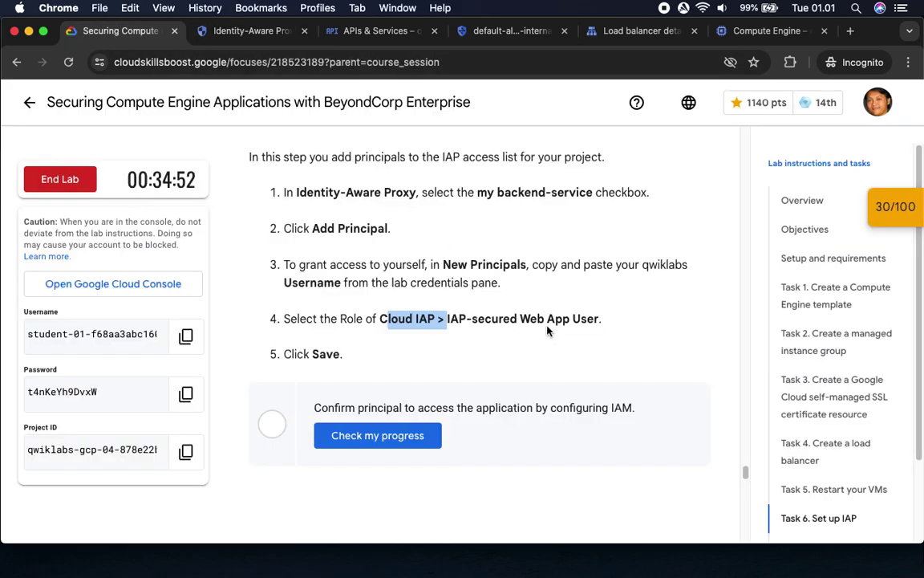
left_click(249, 31)
mouse_move(392, 314)
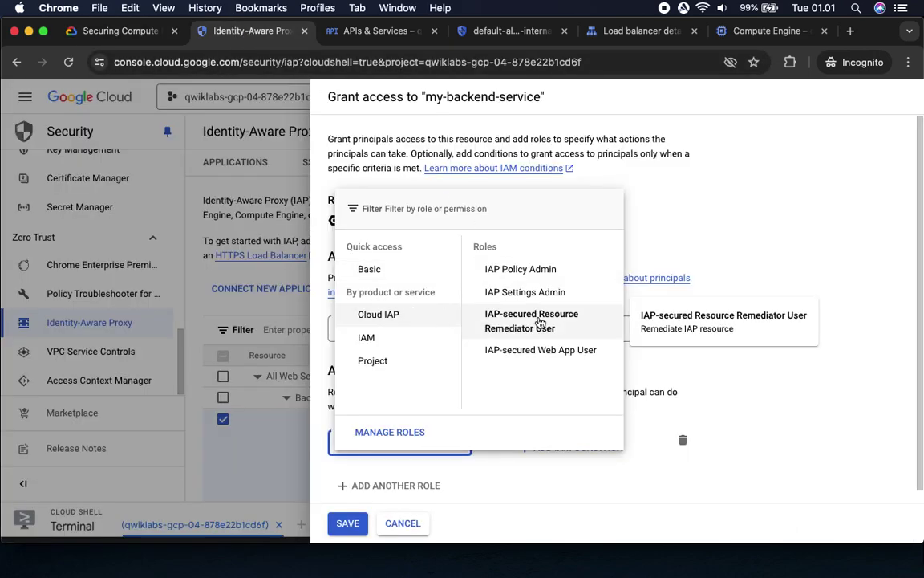
left_click(546, 350)
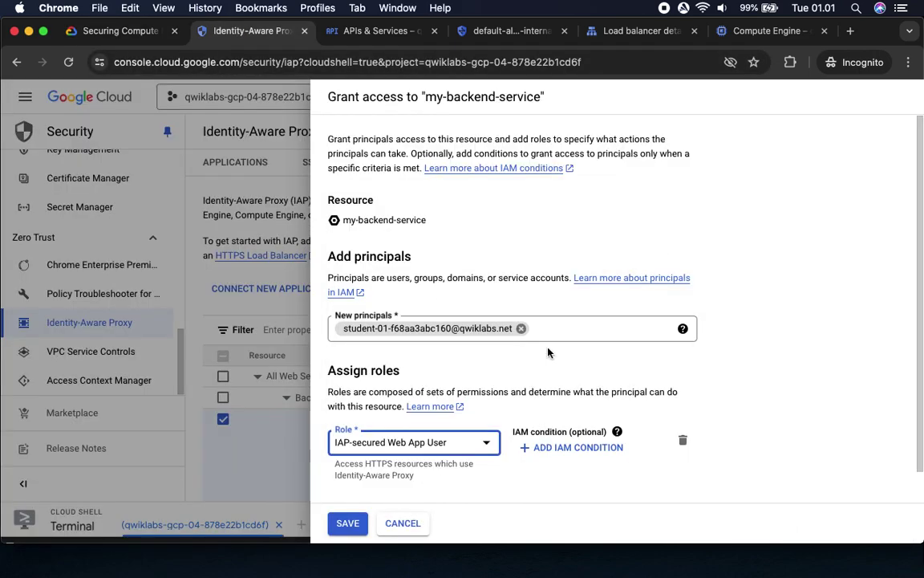
Step: Check the lab's last Add Principal instruction and save the access grant for my-backend-service
left_click(112, 32)
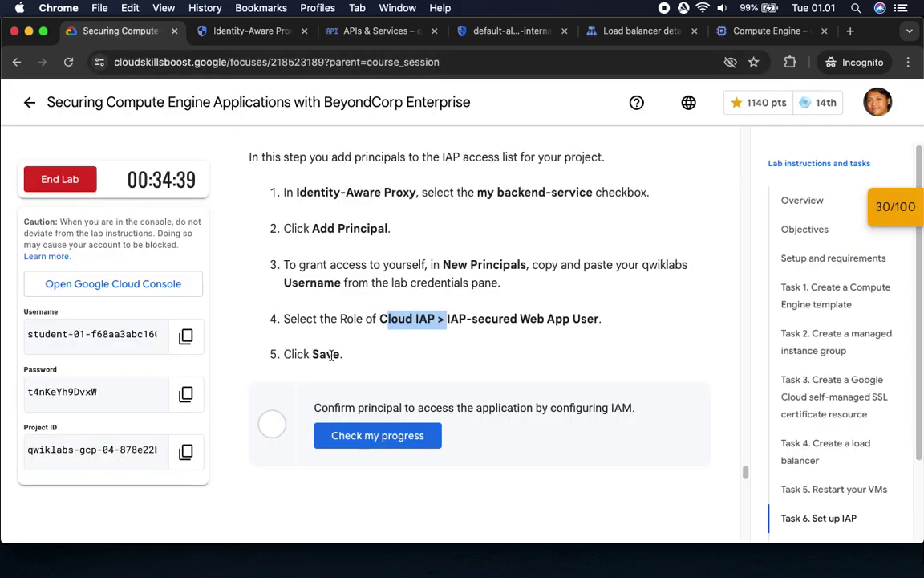
left_click(248, 31)
left_click(348, 526)
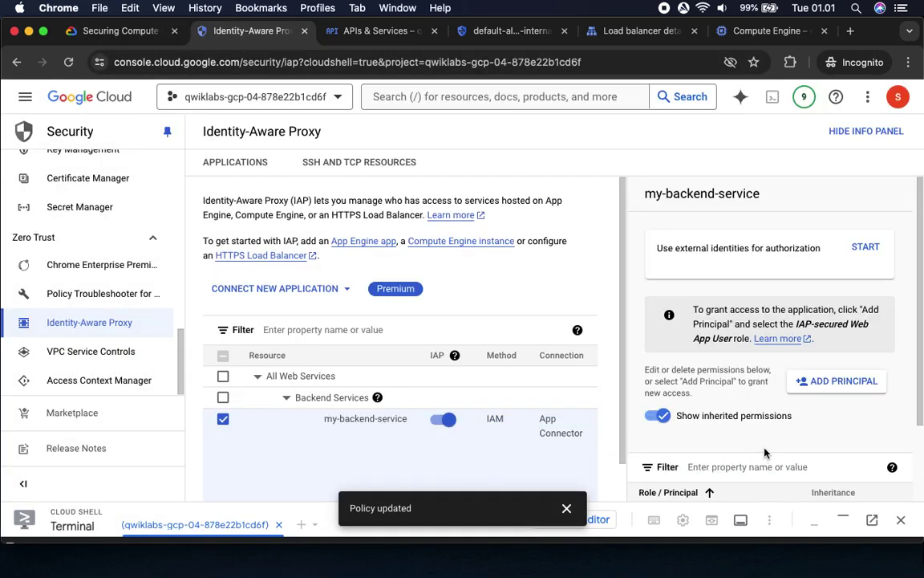
Step: Run the lab's progress check for configuring principal access with IAM and view its feedback
left_click(120, 30)
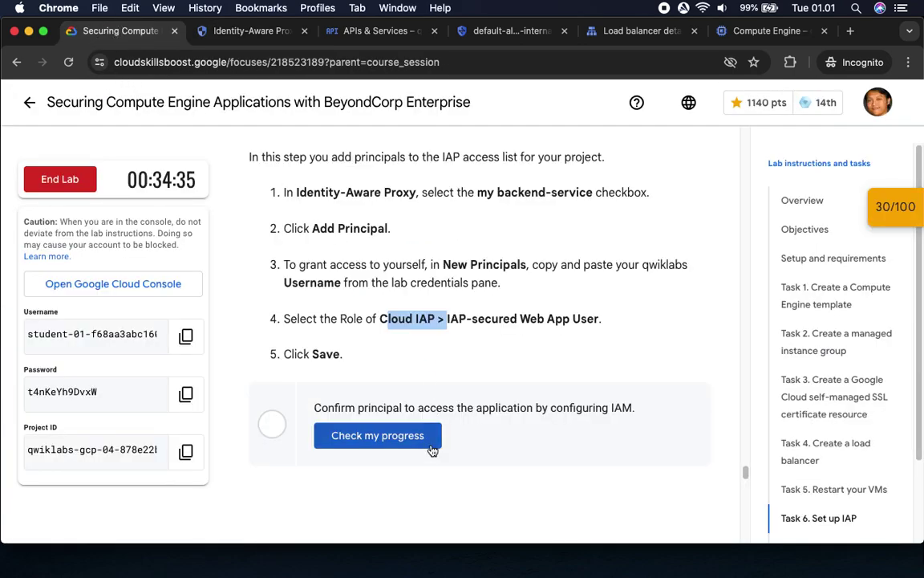
left_click(392, 433)
scroll(497, 472, "down", 5)
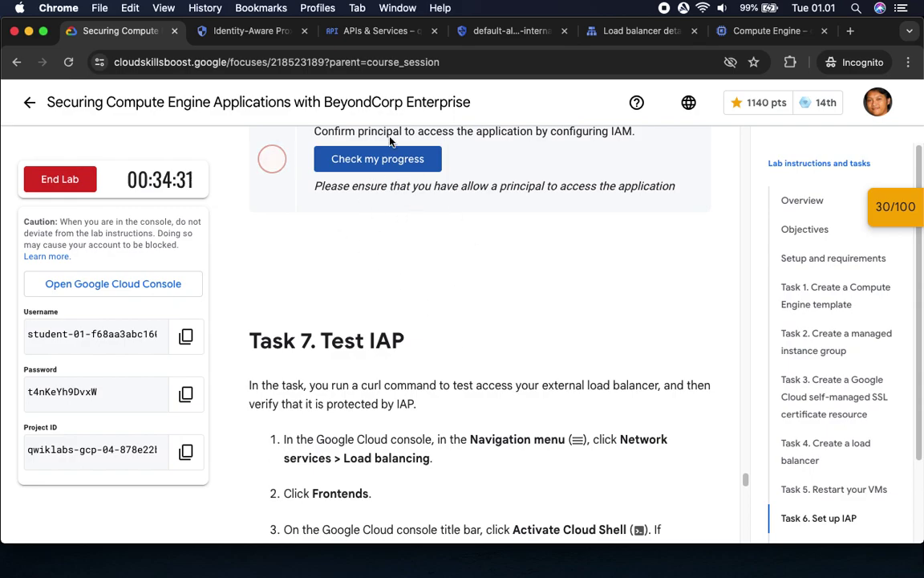
Step: Dismiss the policy notification and examine the roles listed in my-backend-service's permissions
left_click(242, 33)
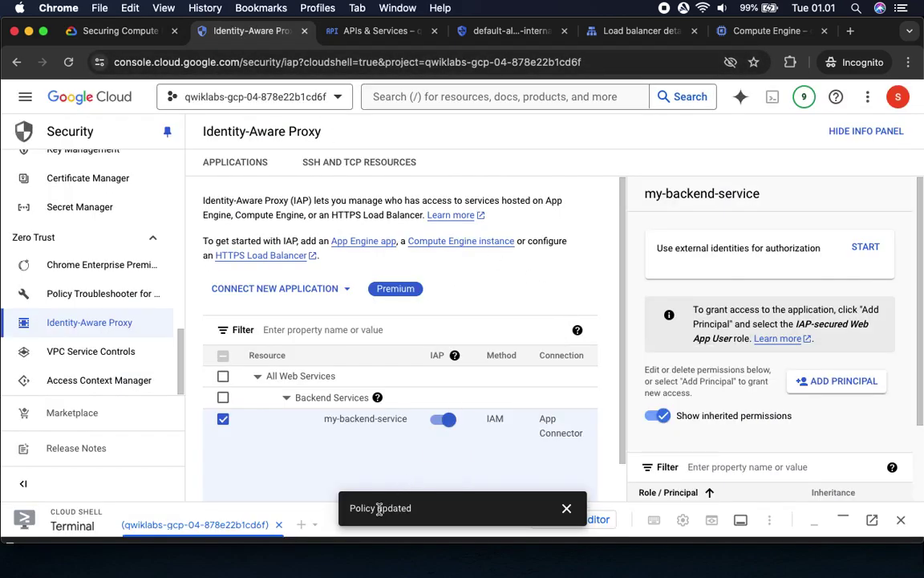
left_click(566, 508)
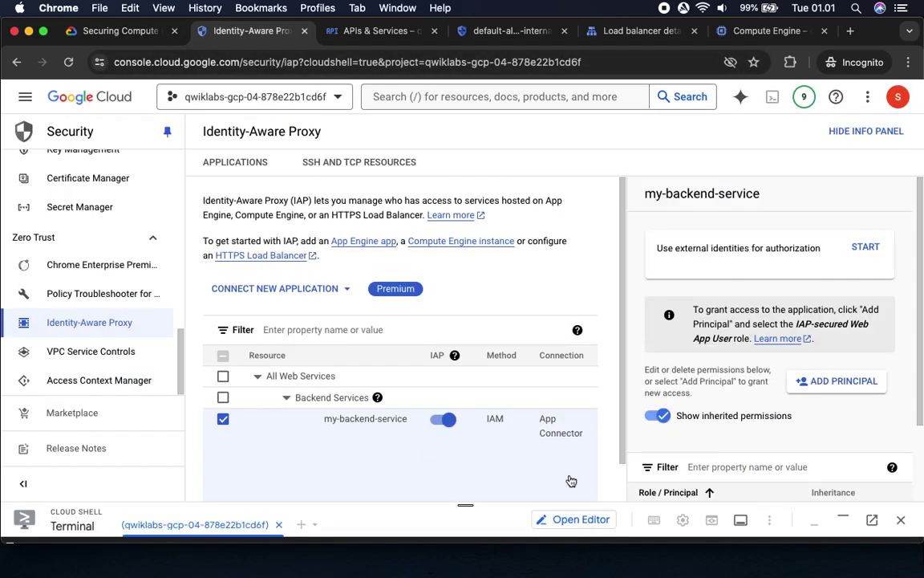
scroll(571, 481, "down", 1)
scroll(774, 357, "down", 3)
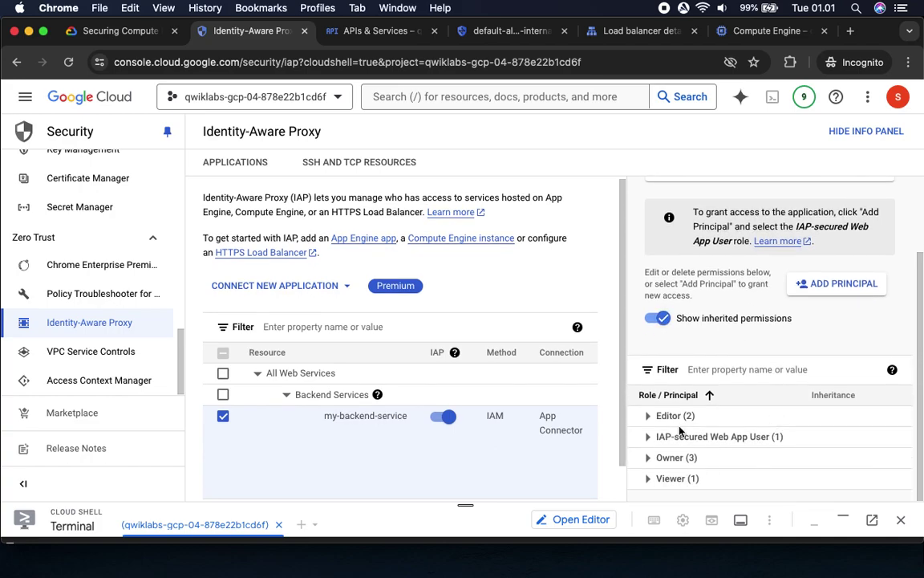
Step: Rerun the lab's IAM principal progress check, including the "Allow a principal to access the application by configuring IAM" checkpoint
left_click(120, 30)
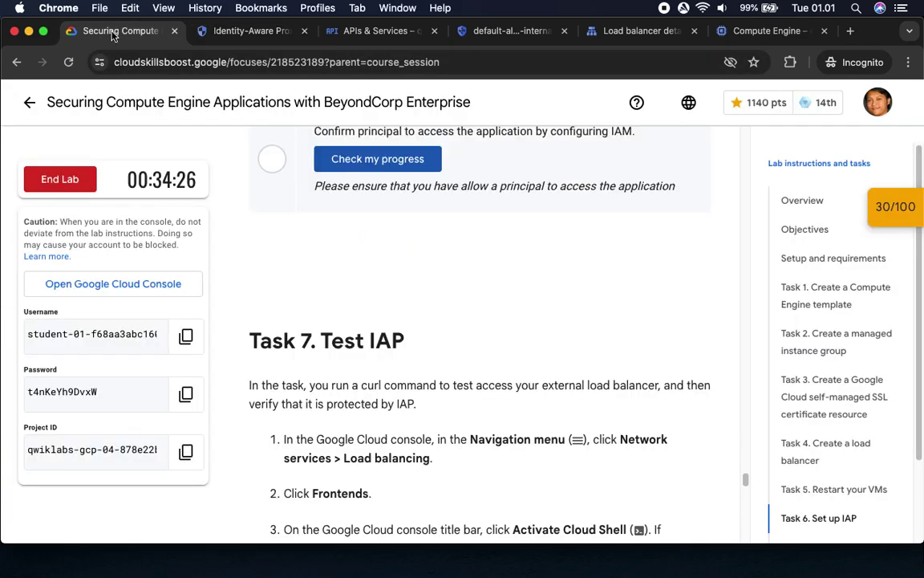
left_click(376, 168)
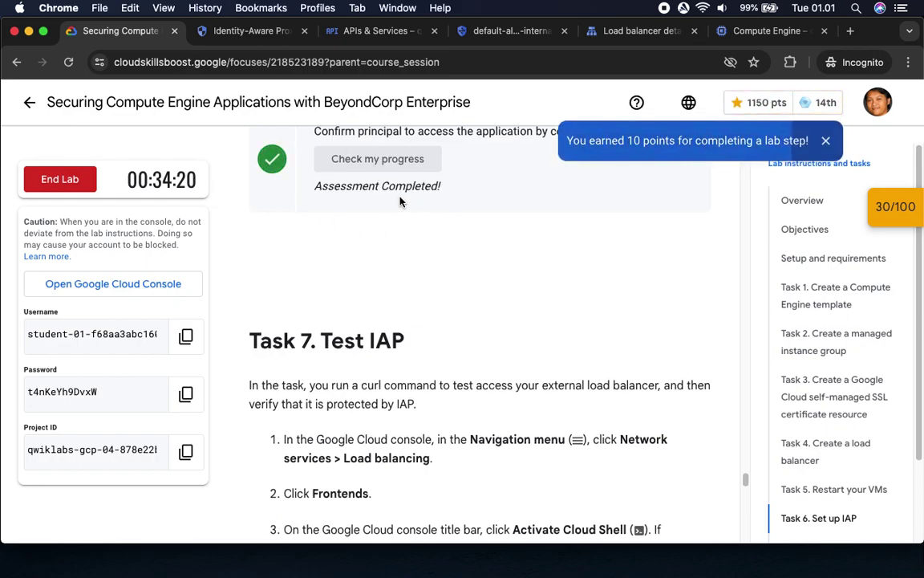
mouse_move(894, 216)
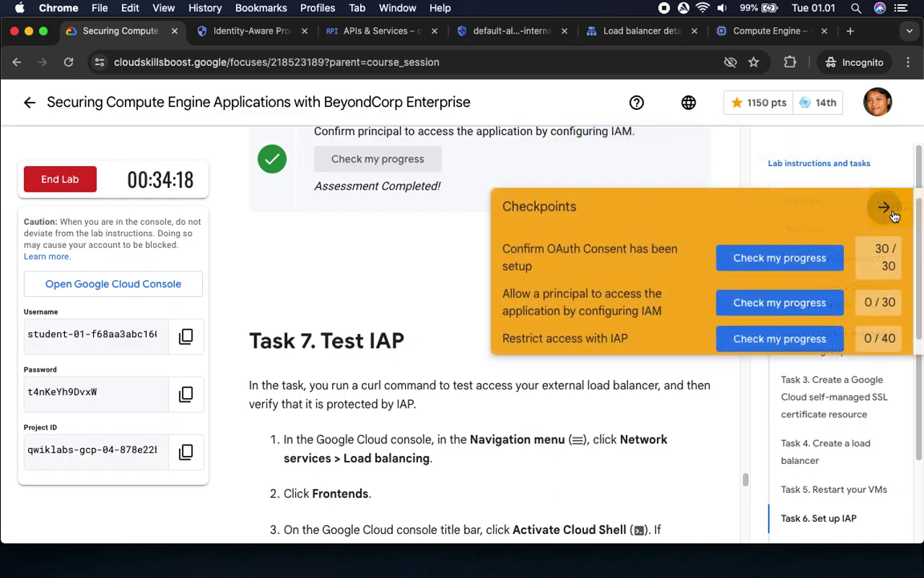
left_click(786, 303)
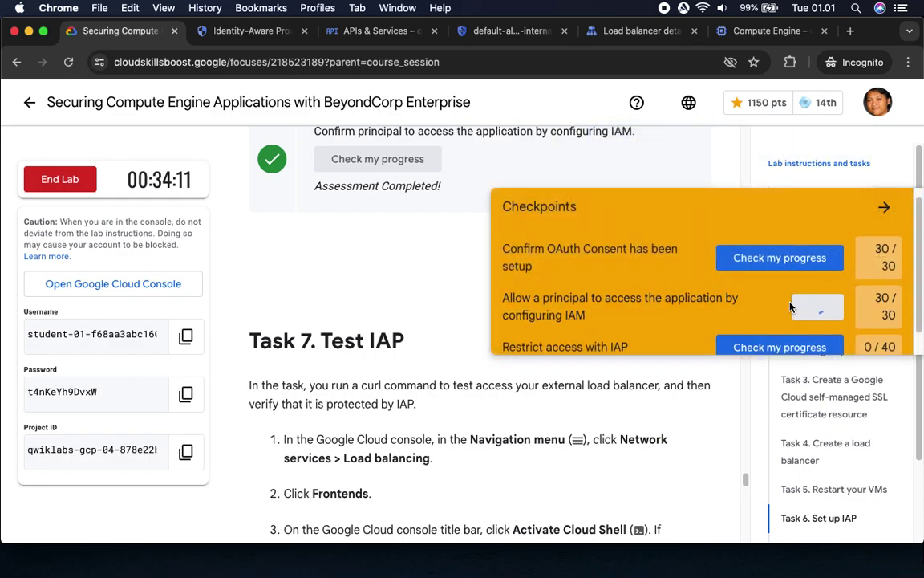
left_click(883, 207)
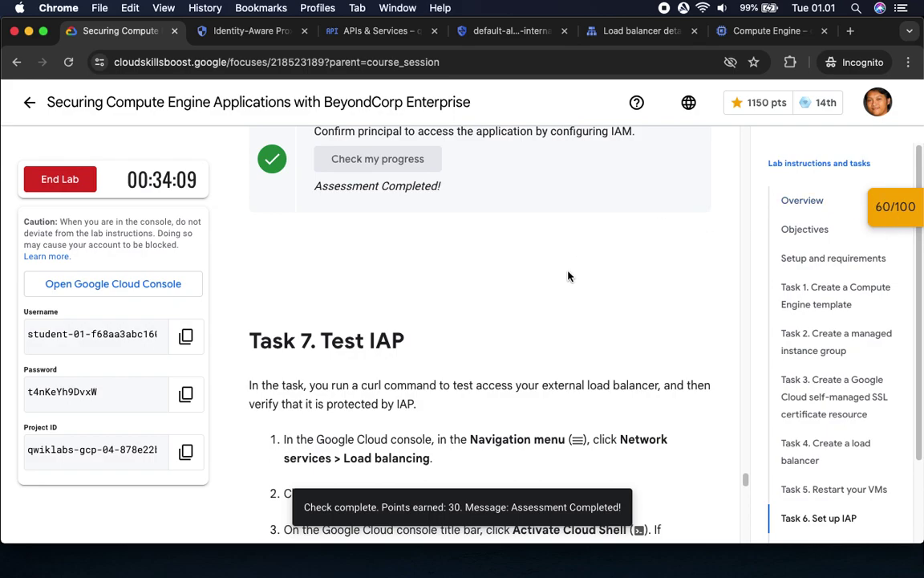
Step: Read Task 7's Load balancing instruction and bring the my-load-balancer details page beside the lab tab with its navigation menu closed
scroll(568, 276, "down", 5)
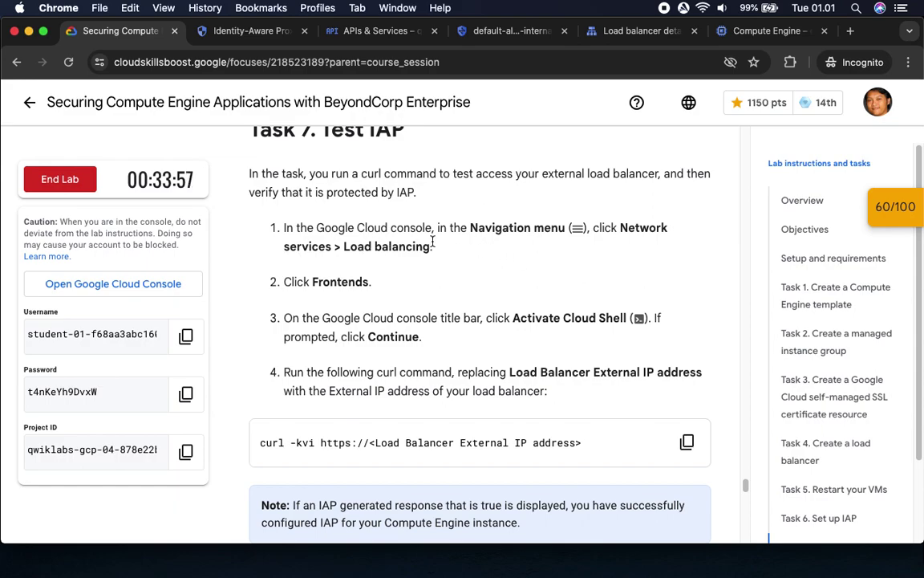
left_click_drag(633, 227, 628, 252)
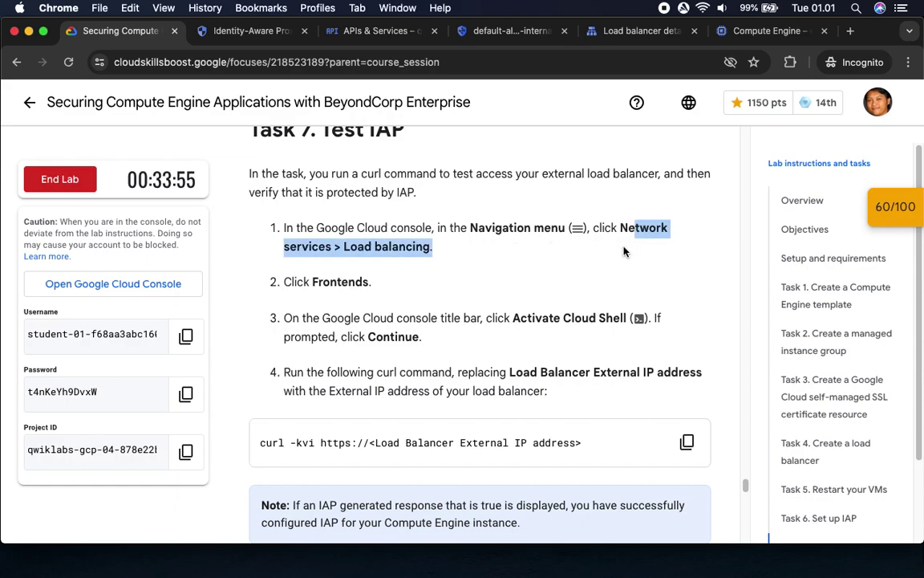
left_click_drag(634, 30, 295, 42)
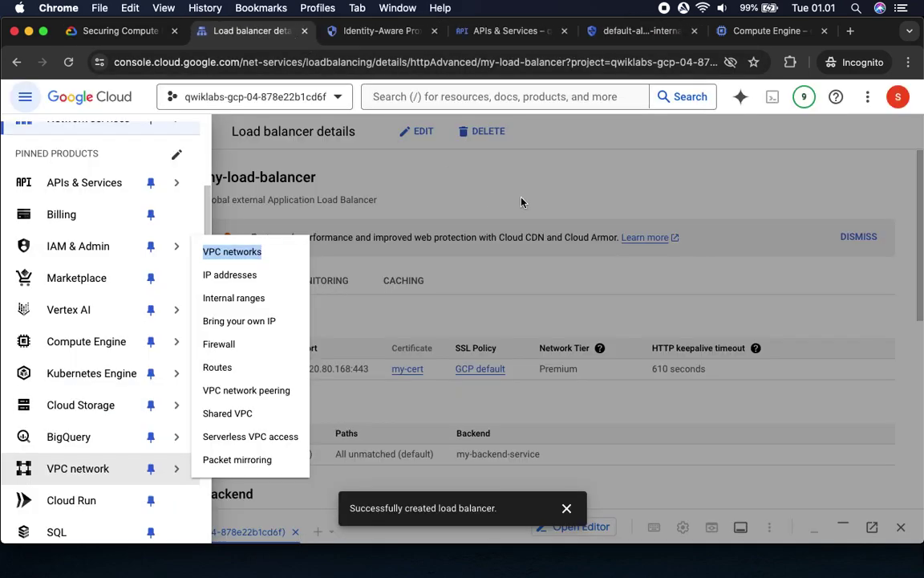
left_click(484, 161)
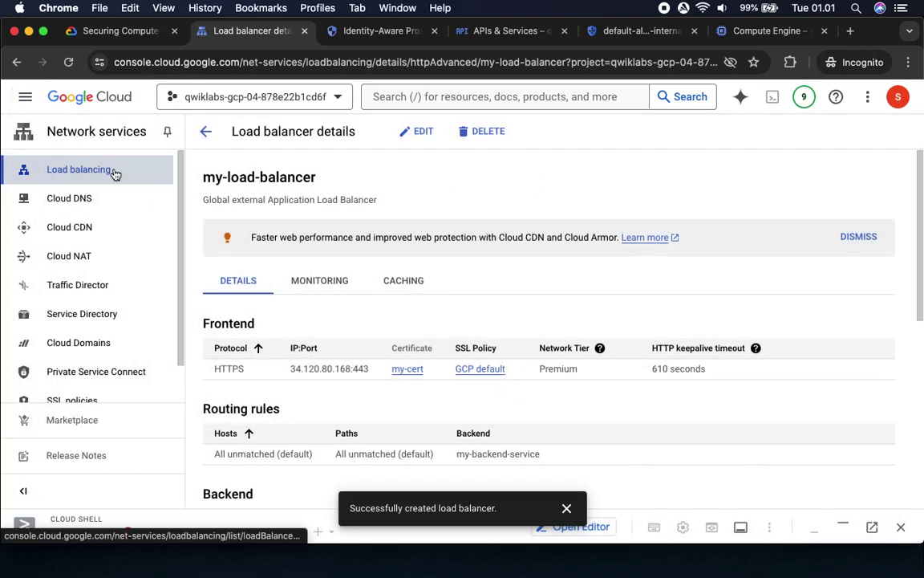
Step: Check the lab's Frontends instruction and look for the frontends option in the Network services pages
left_click(144, 32)
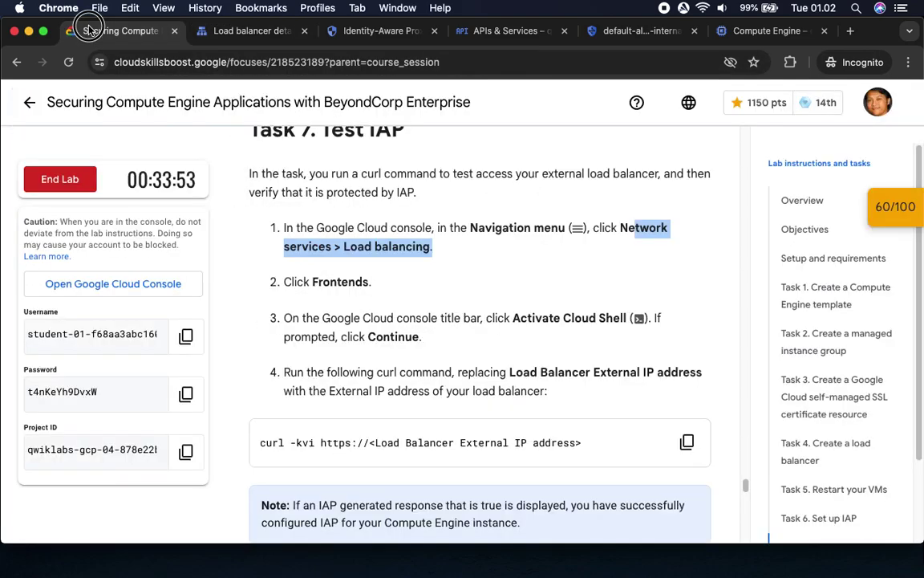
double_click(340, 282)
left_click(233, 31)
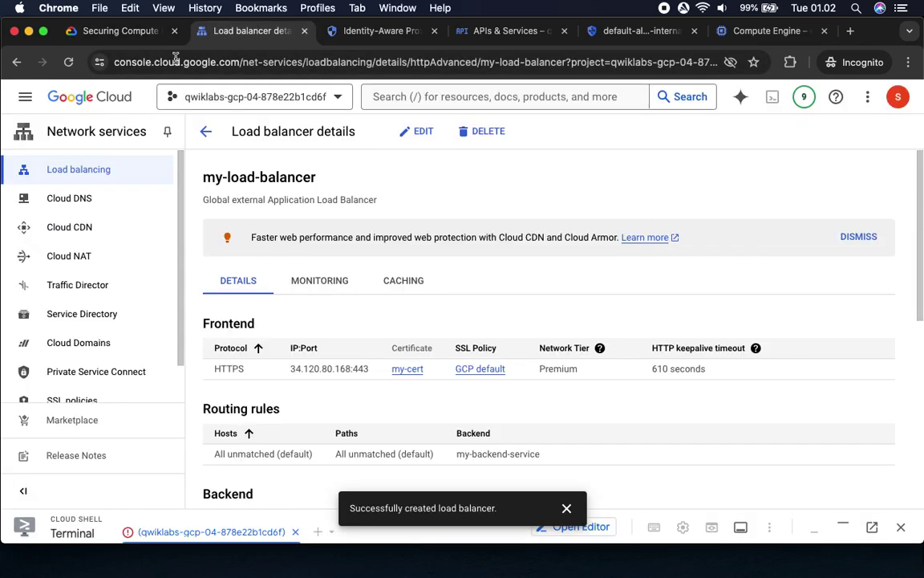
scroll(113, 256, "down", 1)
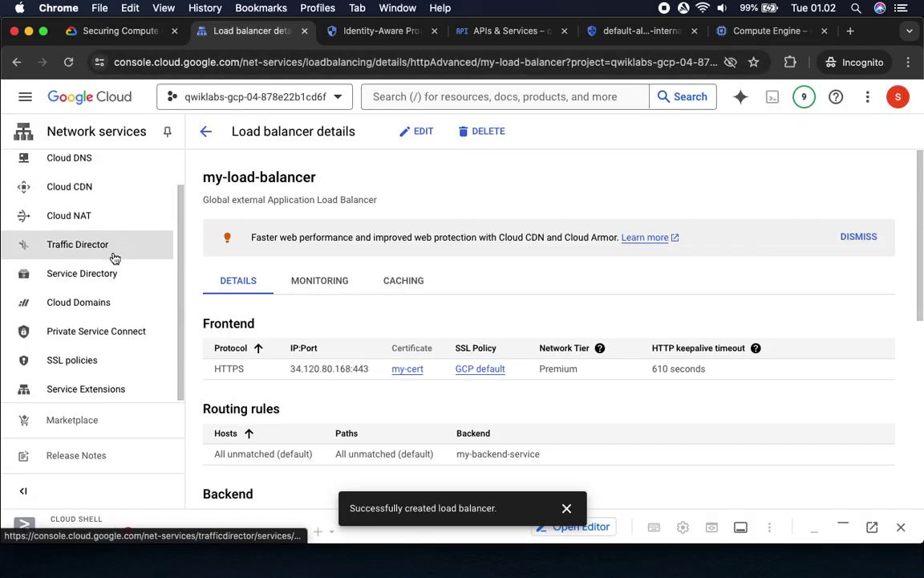
scroll(113, 257, "up", 1)
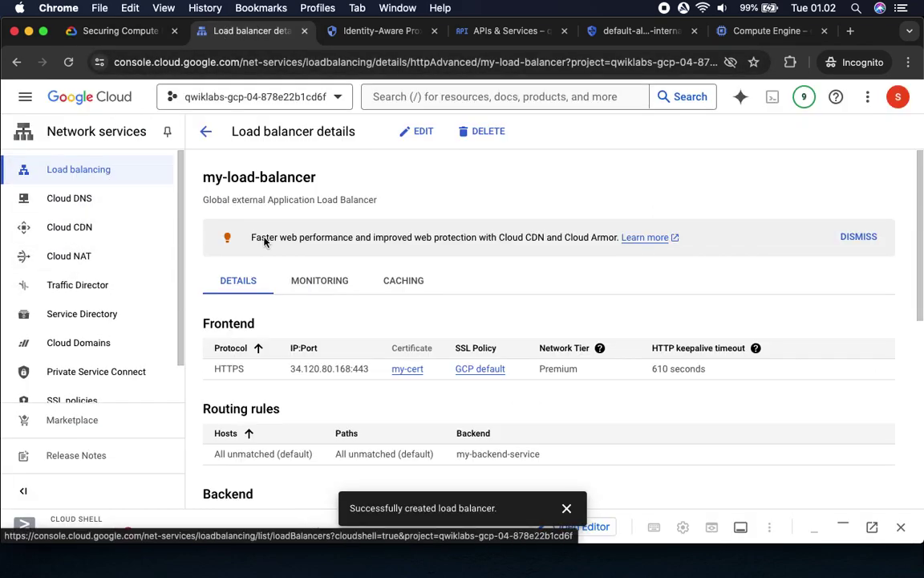
left_click(113, 32)
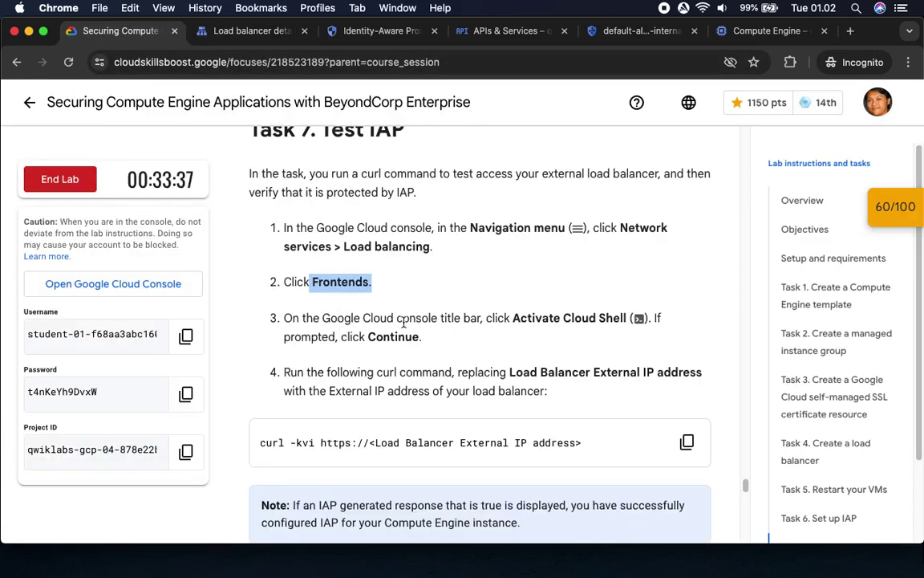
left_click_drag(518, 319, 644, 321)
left_click_drag(422, 337, 360, 337)
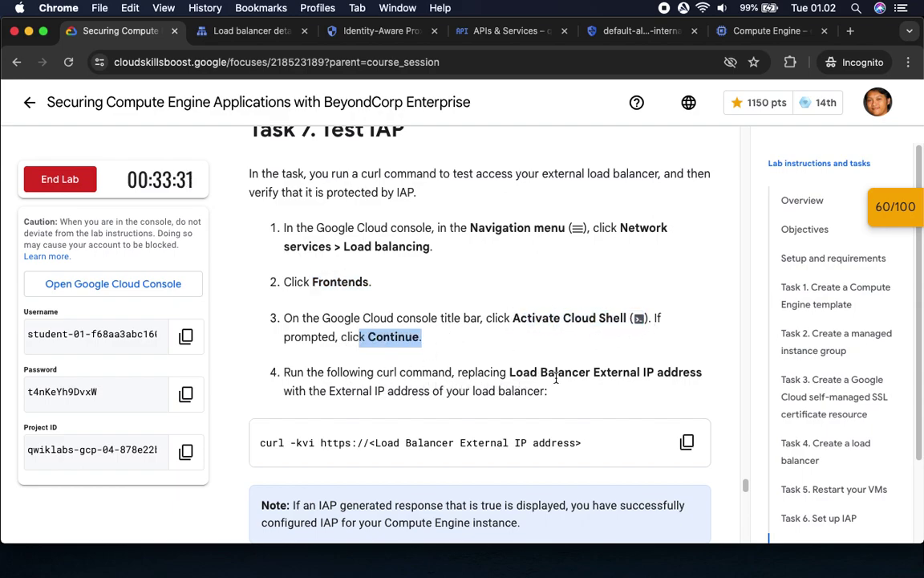
left_click_drag(259, 443, 368, 447)
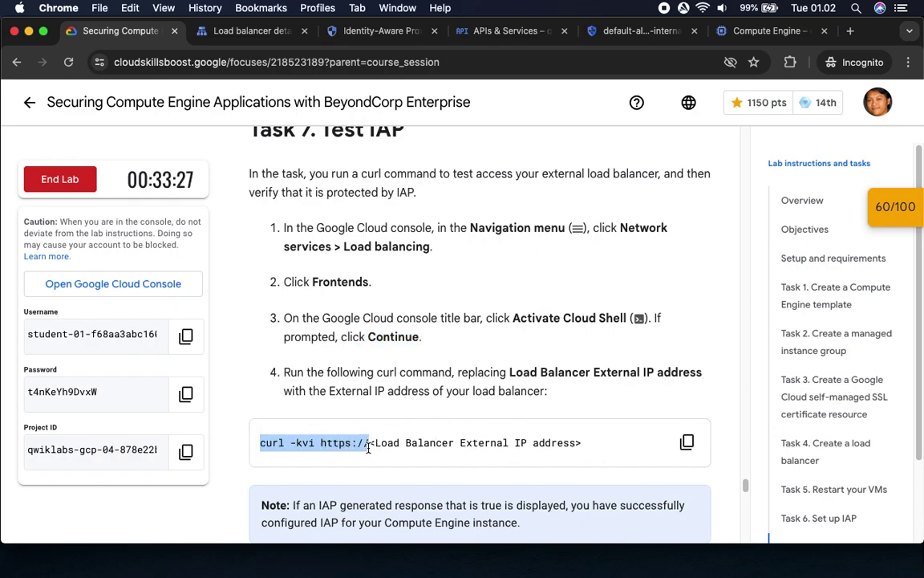
key("super+c")
left_click(251, 32)
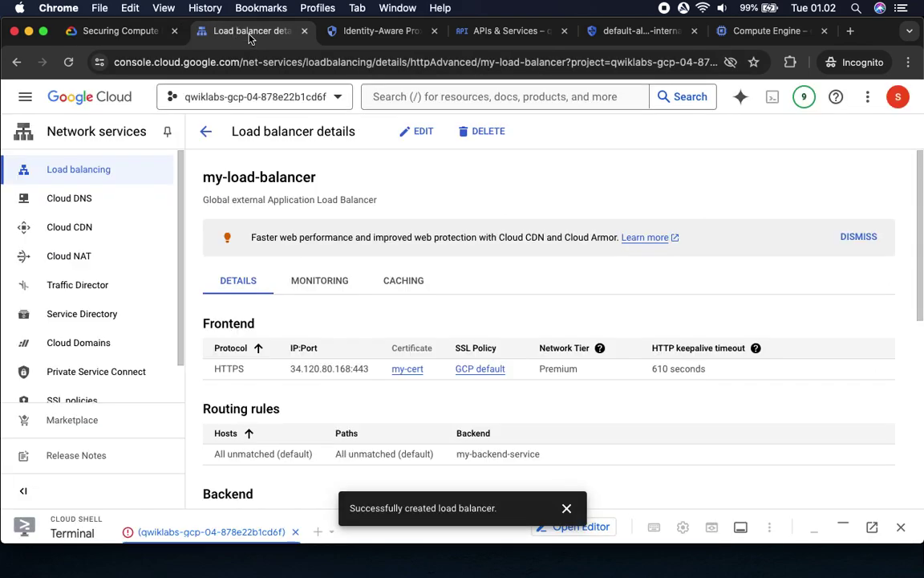
left_click(567, 510)
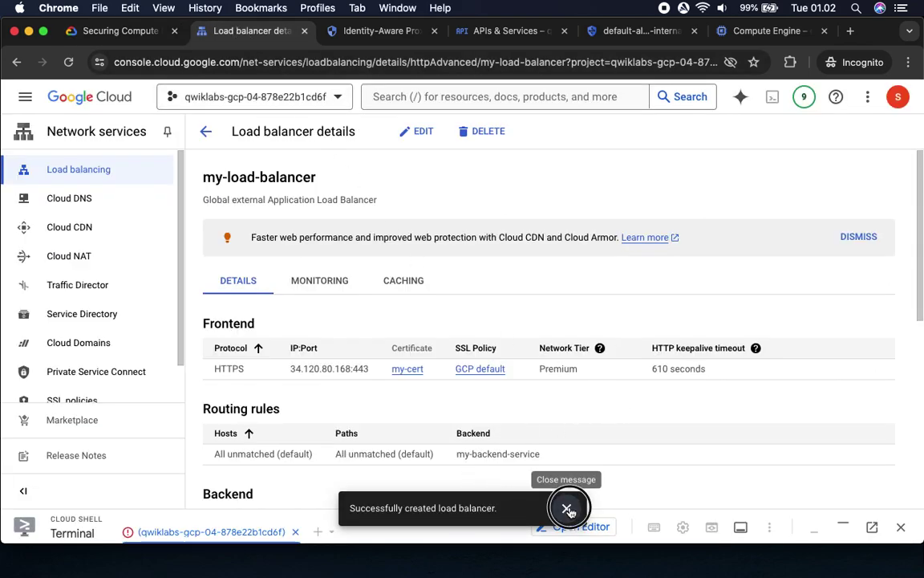
left_click_drag(458, 513, 471, 325)
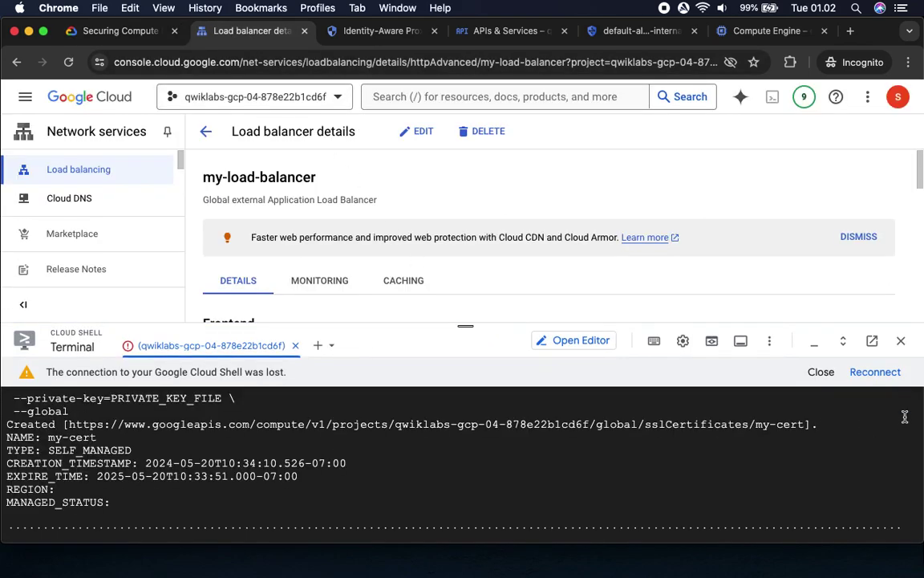
left_click(880, 373)
scroll(603, 273, "down", 4)
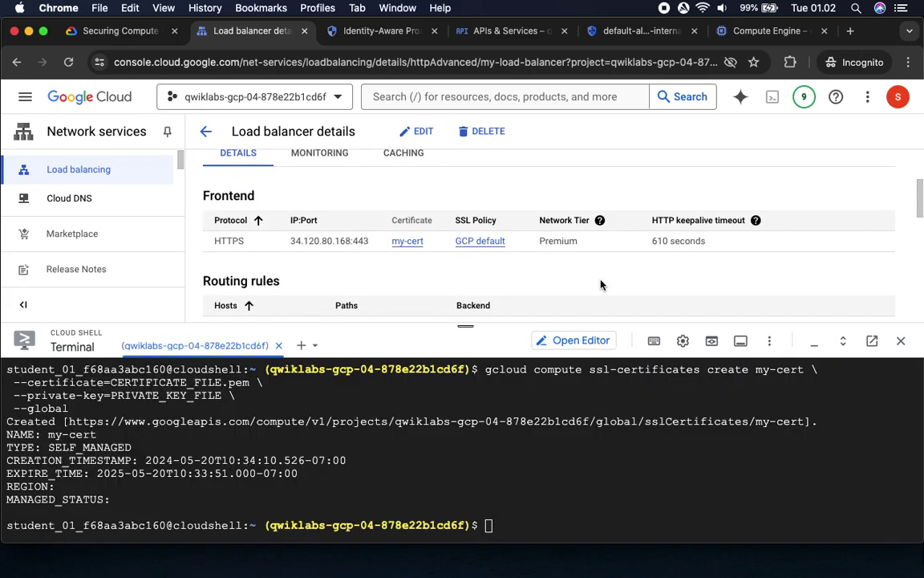
left_click(595, 494)
key("super+v")
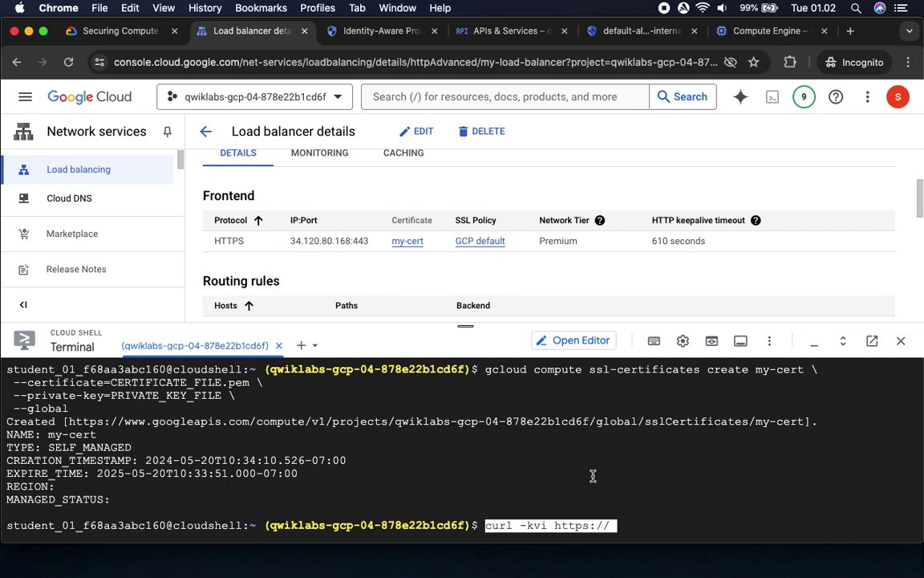
Step: Copy the load balancer's frontend IP 34.120.80.168 without the port and append it to the curl command
left_click_drag(284, 241, 349, 247)
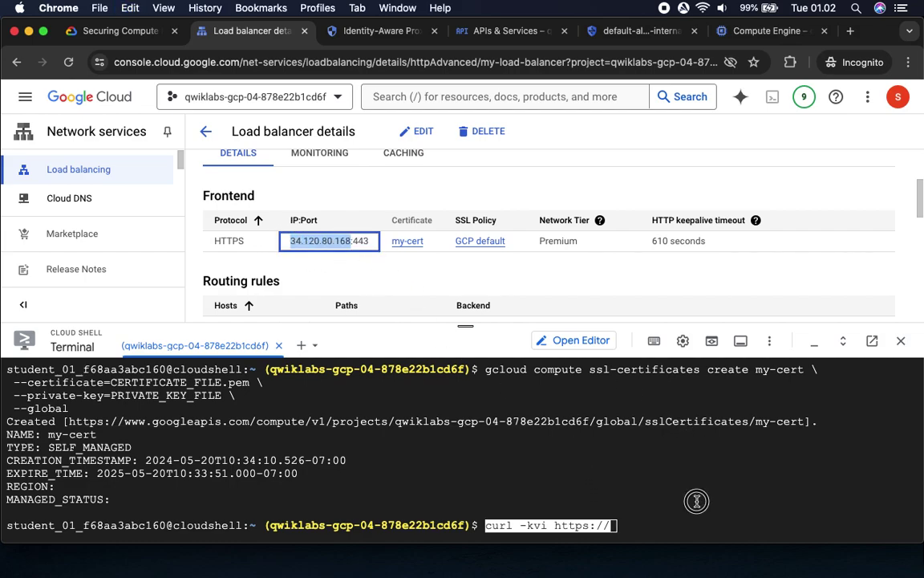
left_click(641, 382)
key("super+v")
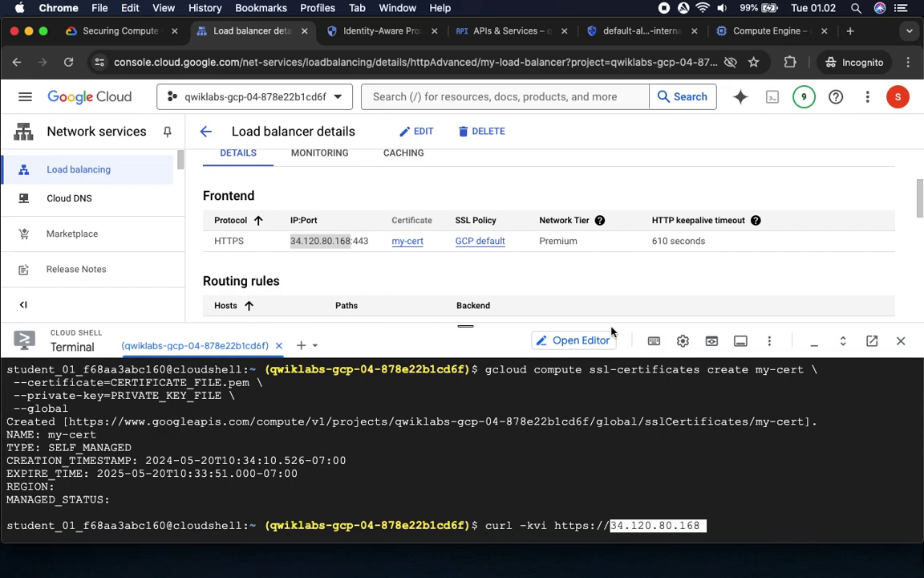
left_click(120, 31)
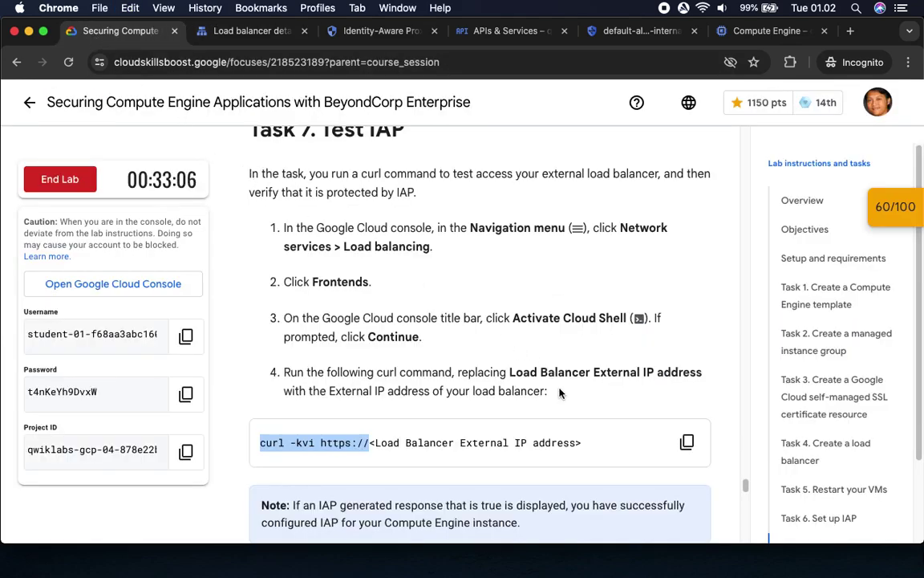
scroll(560, 392, "down", 4)
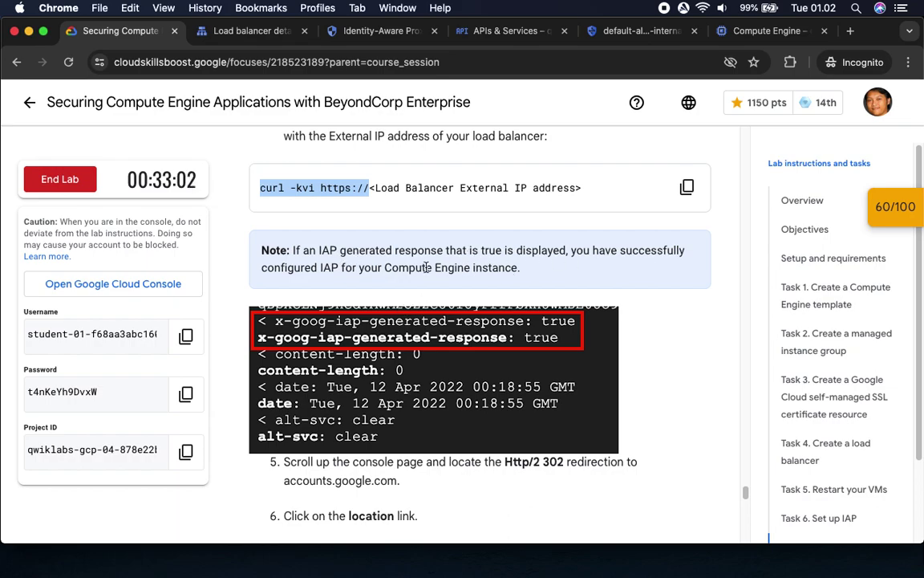
left_click_drag(521, 268, 384, 268)
left_click(248, 30)
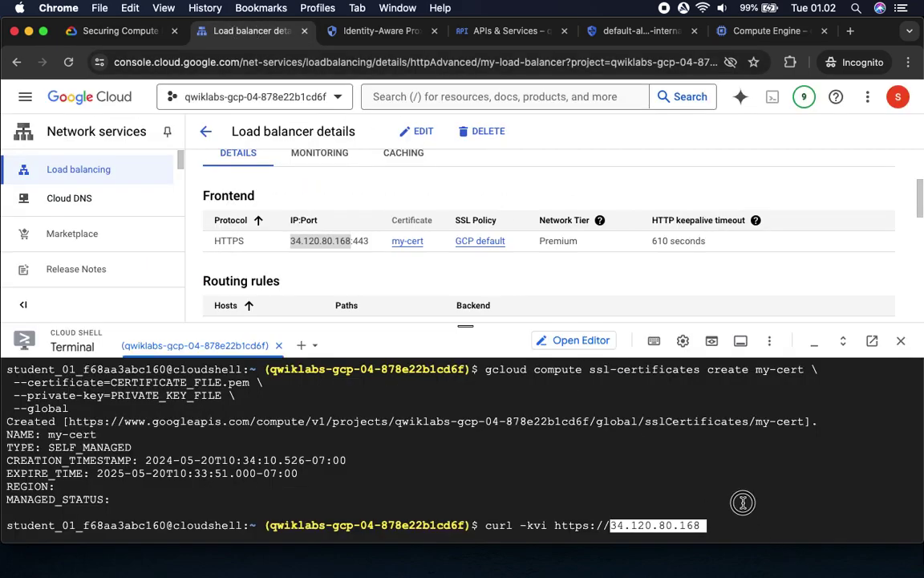
key("Return")
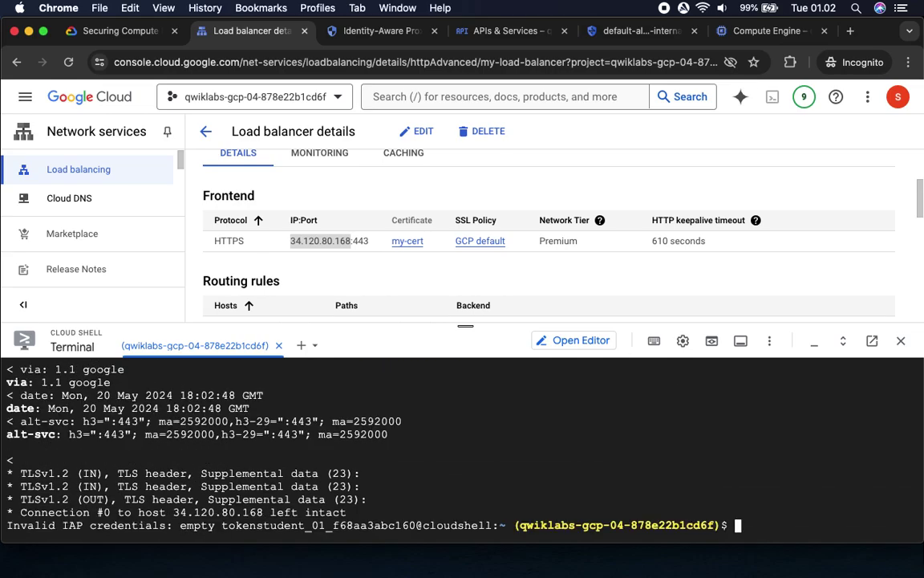
Step: Enlarge the terminal and examine the curl output for the HTTP/2 302 redirection named in the lab's step 5
left_click_drag(465, 325, 466, 192)
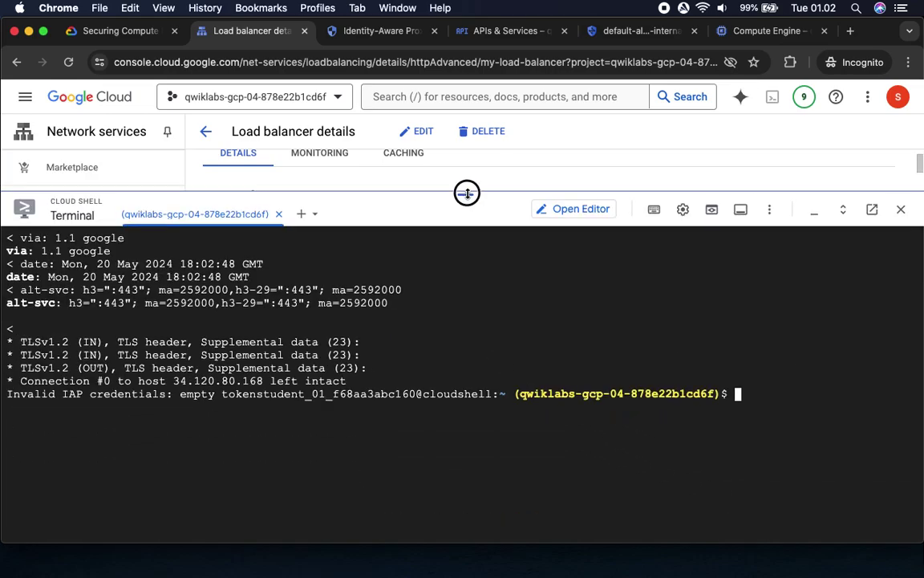
scroll(513, 321, "up", 10)
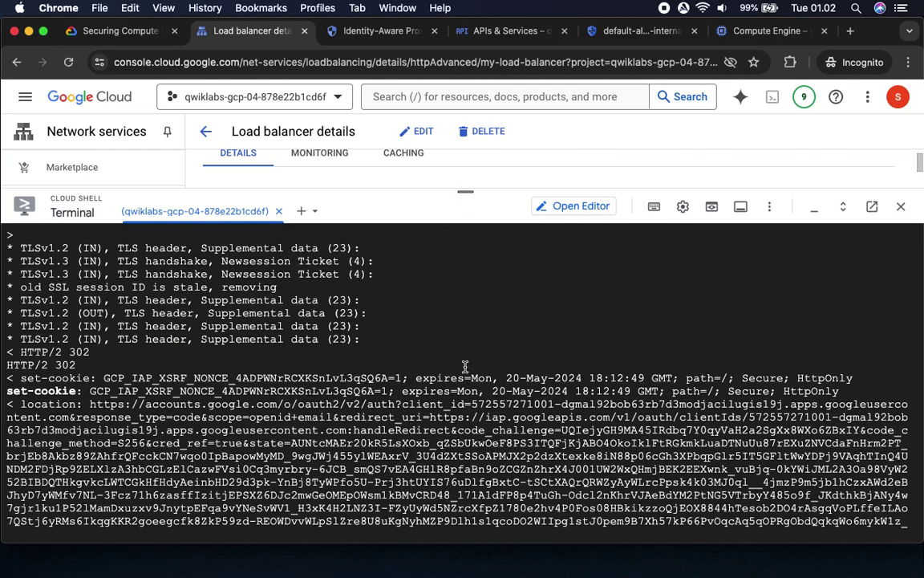
scroll(464, 371, "up", 10)
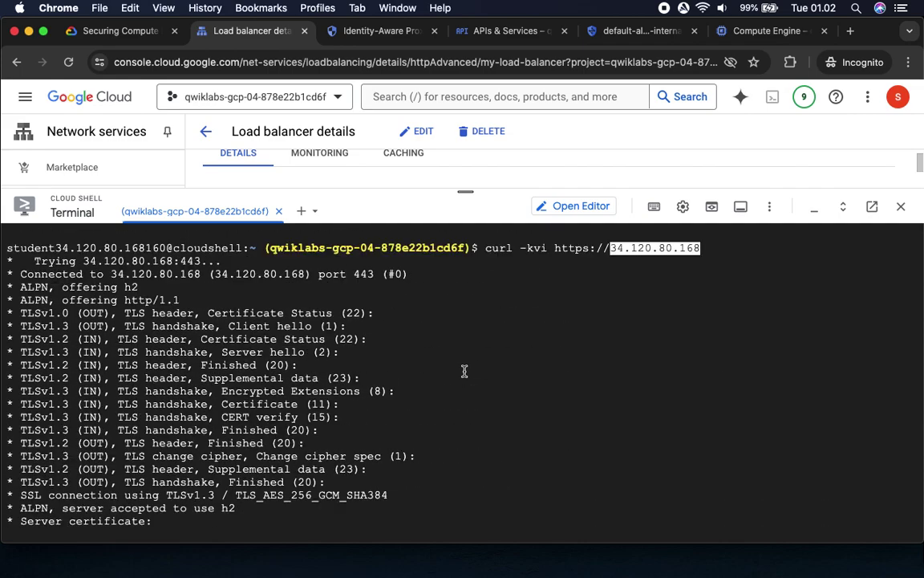
left_click(115, 33)
scroll(385, 447, "down", 2)
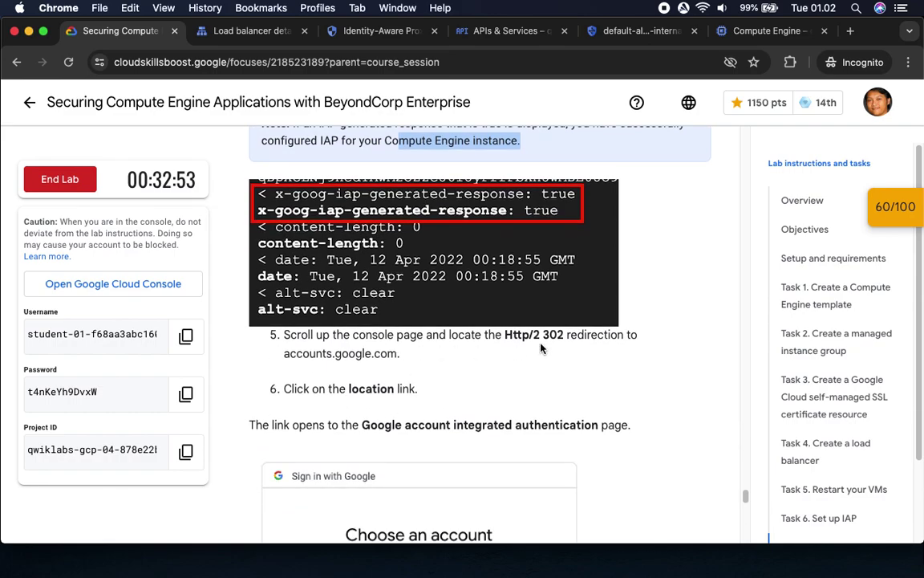
left_click_drag(503, 335, 570, 338)
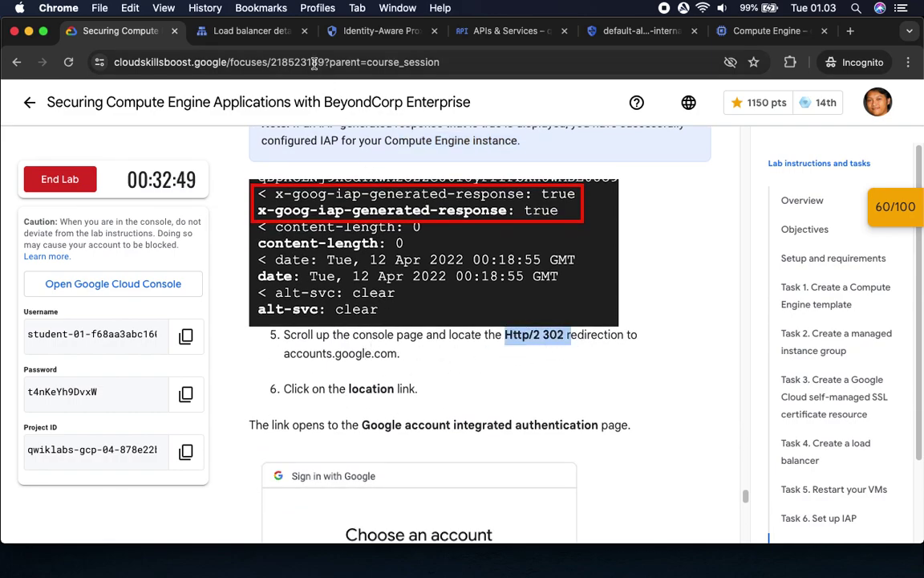
left_click(244, 31)
scroll(343, 401, "down", 10)
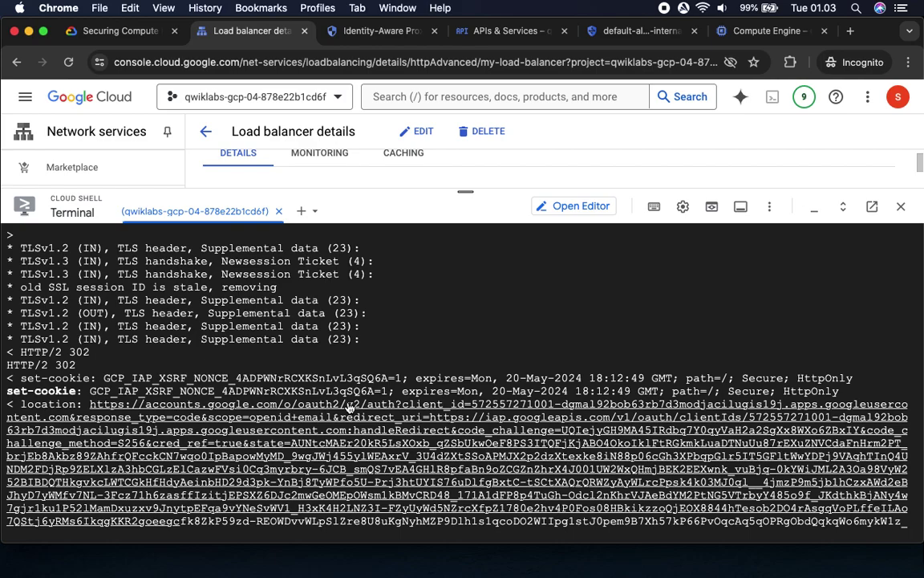
scroll(349, 408, "down", 5)
scroll(349, 407, "down", 3)
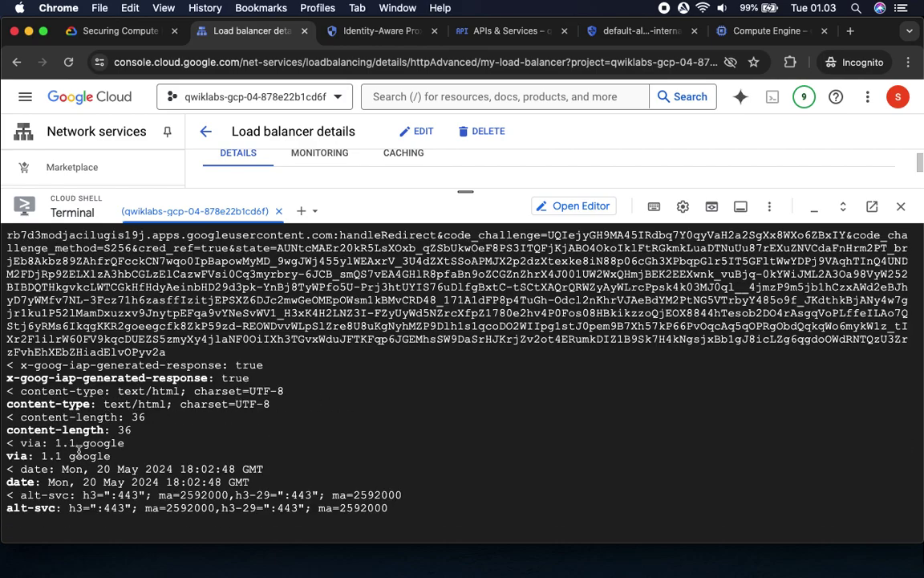
Step: Read the lab's step 6 and open the accounts.google.com location link from the curl output
left_click(102, 36)
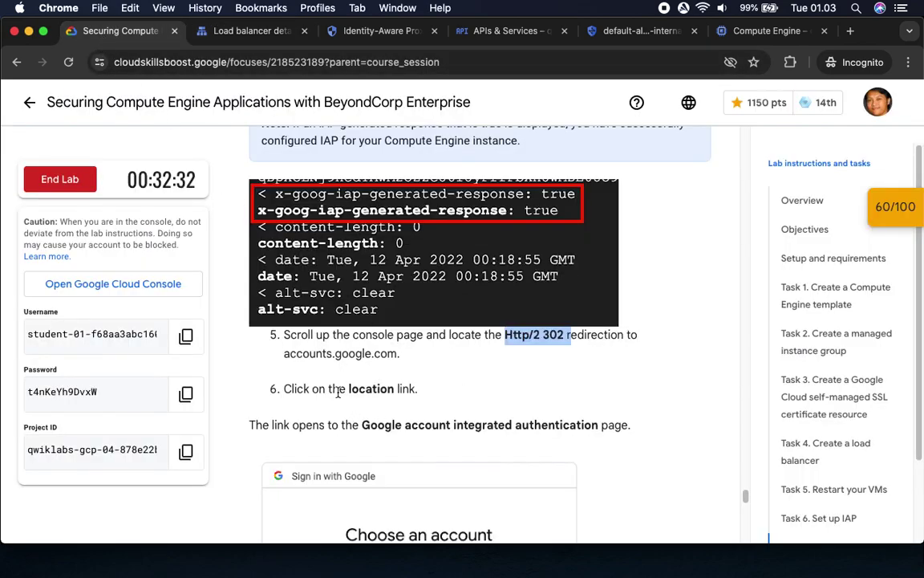
left_click_drag(337, 390, 477, 393)
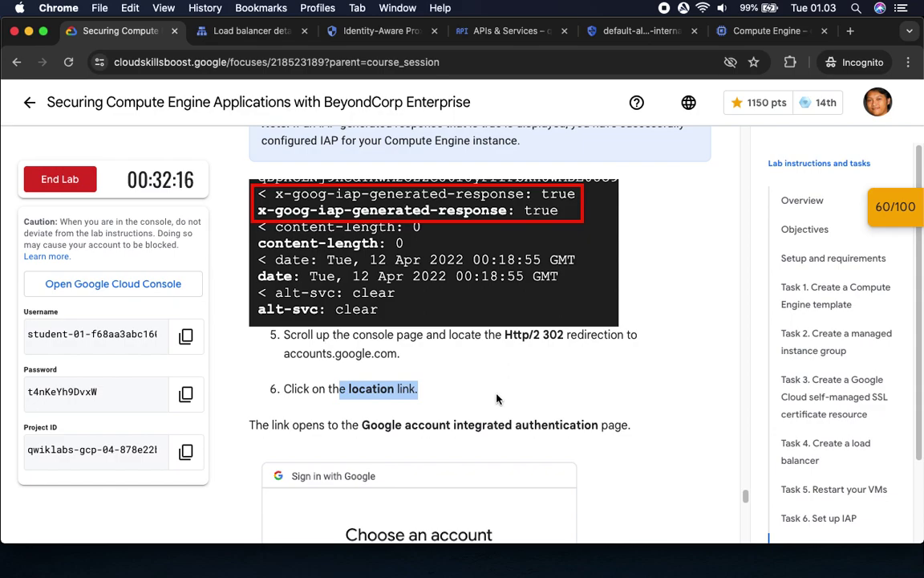
scroll(492, 399, "down", 4)
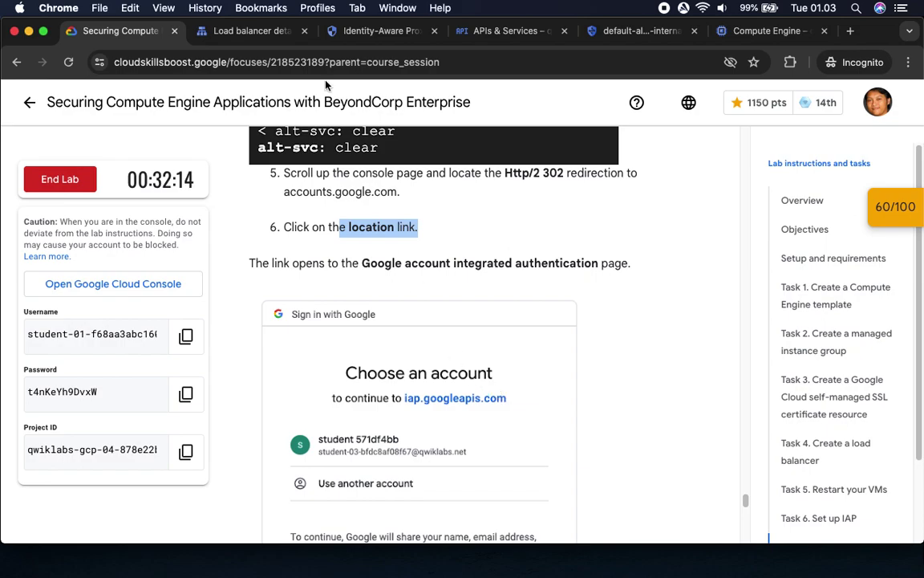
left_click(247, 32)
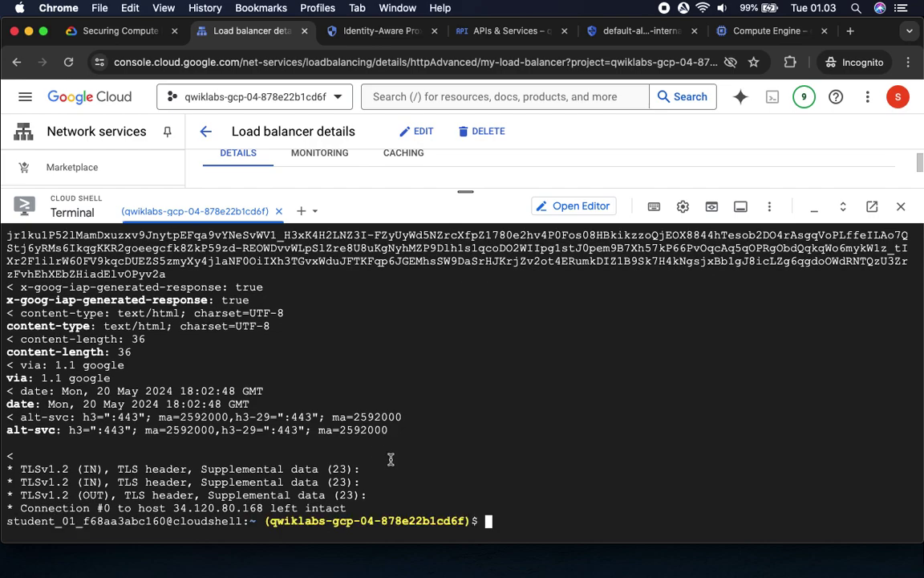
scroll(390, 458, "up", 10)
scroll(391, 458, "down", 5)
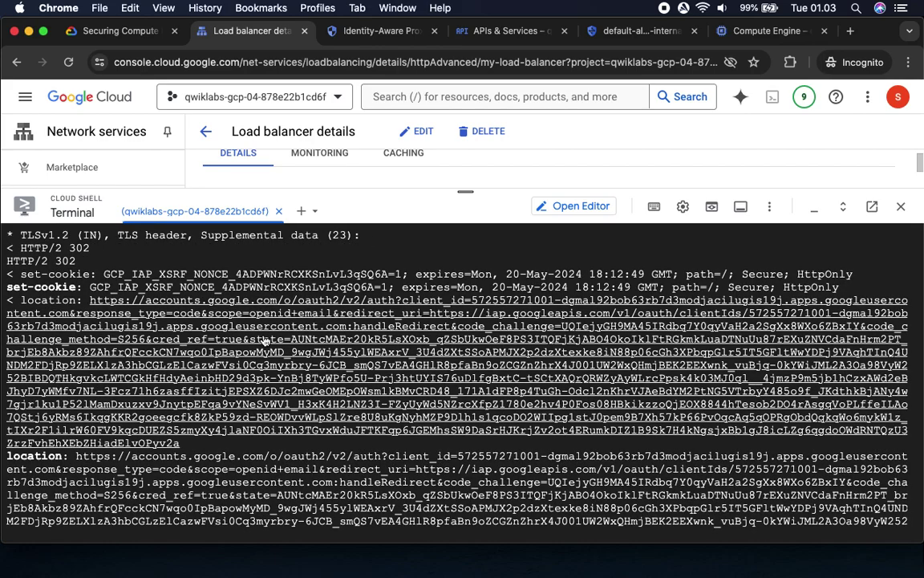
scroll(265, 340, "down", 8)
scroll(237, 378, "up", 4)
left_click(238, 378)
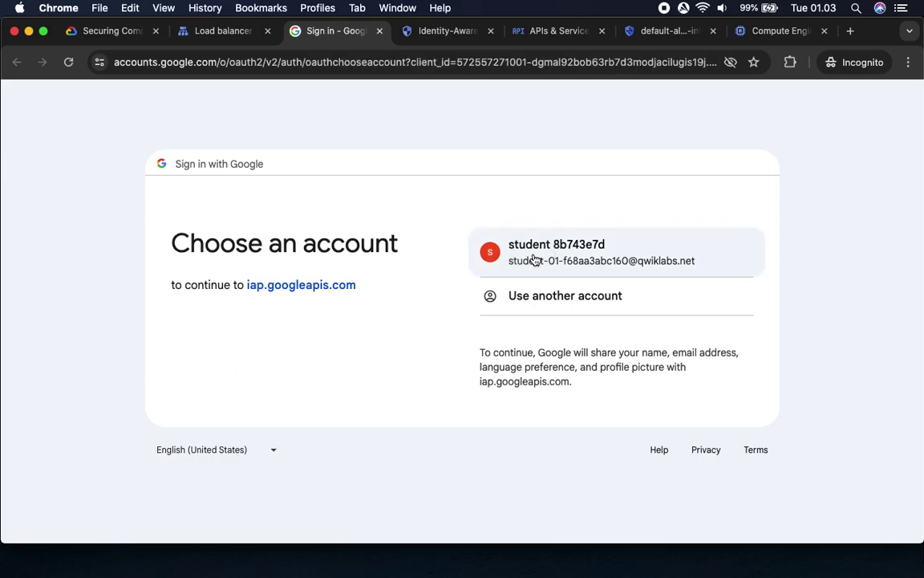
Step: Sign in to iap.googleapis.com with the student account and proceed past the certificate warning to 34.120.80.168
left_click(578, 257)
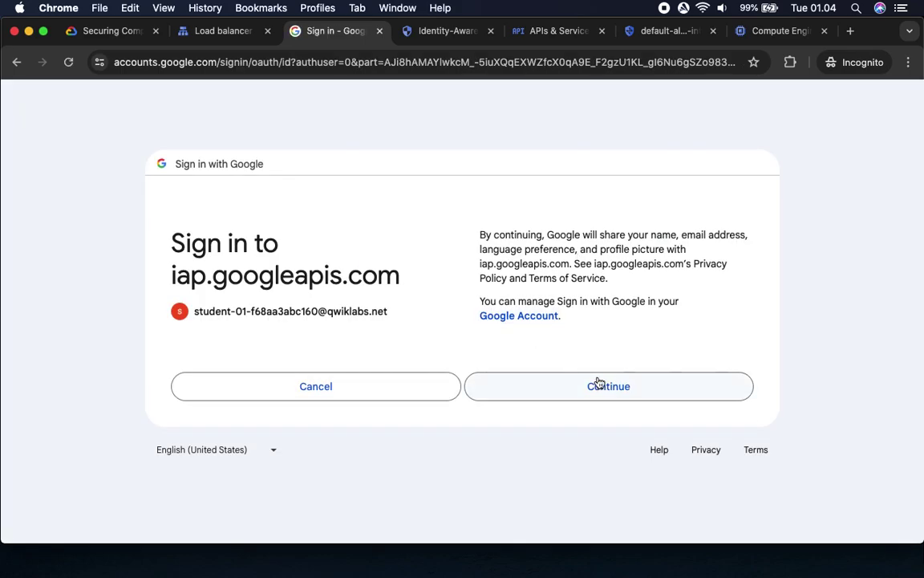
left_click(598, 380)
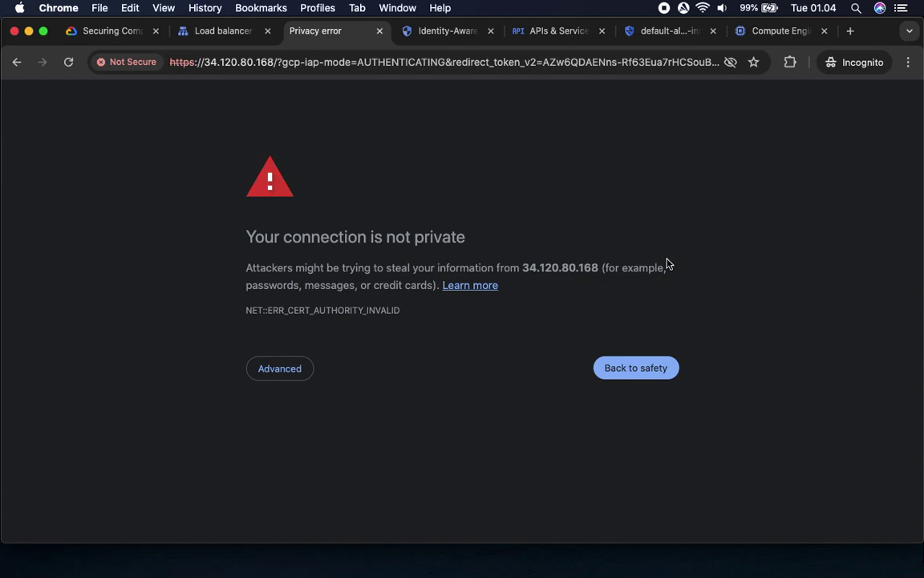
left_click(279, 368)
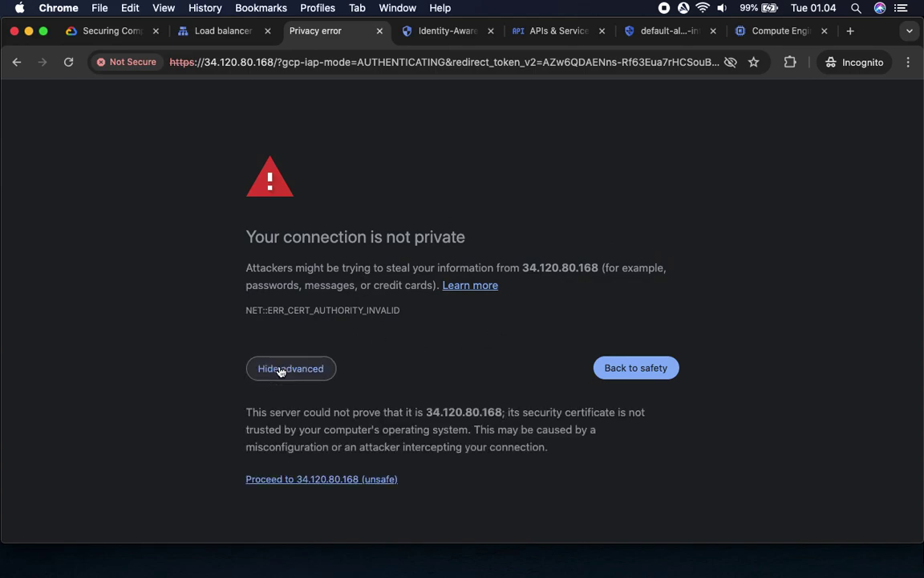
left_click(356, 480)
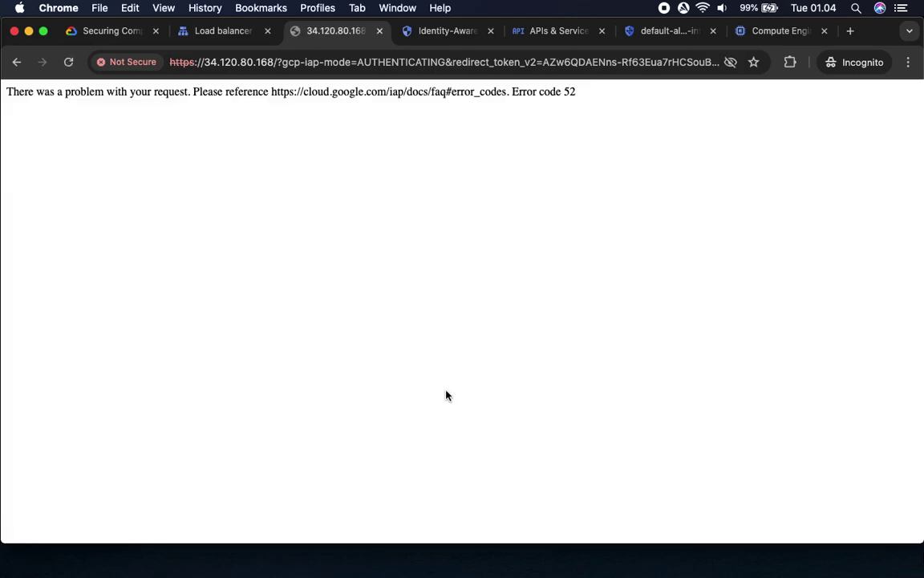
Step: Return to the lab, read the self-signed cert note and run the "Confirm restrict access with IAP" progress check
left_click(112, 30)
scroll(386, 437, "down", 5)
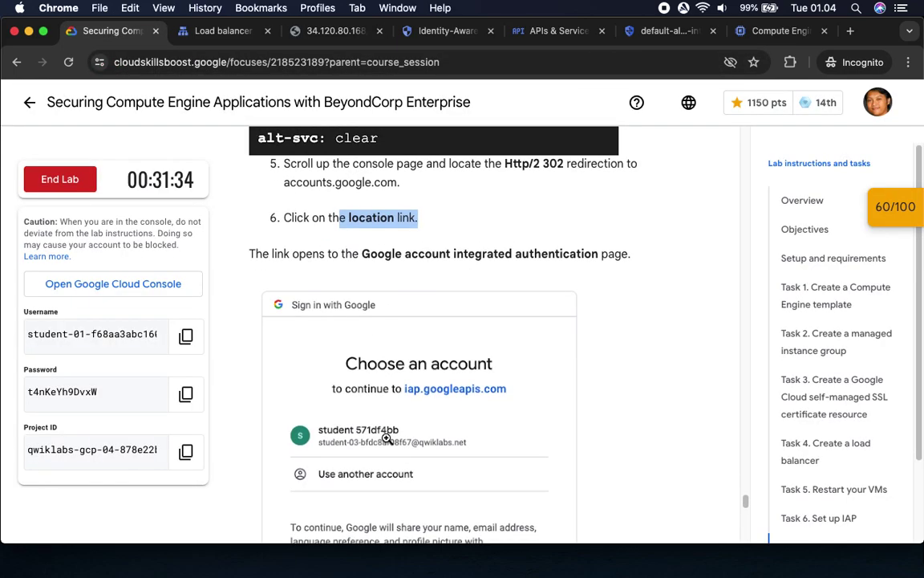
left_click_drag(347, 382, 629, 371)
left_click(357, 485)
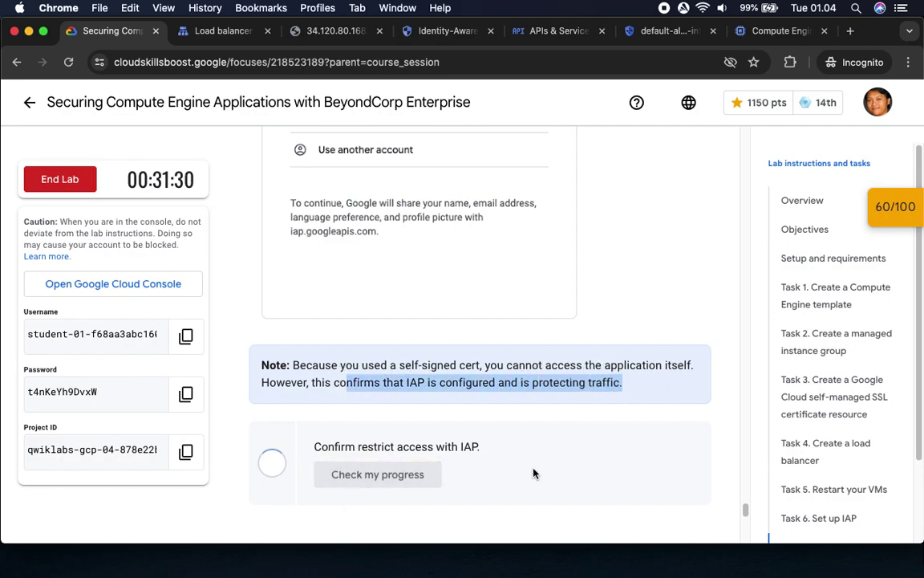
Step: Check progress for the "Restrict access with IAP" checkpoint in the score list, then close the list
scroll(531, 473, "down", 5)
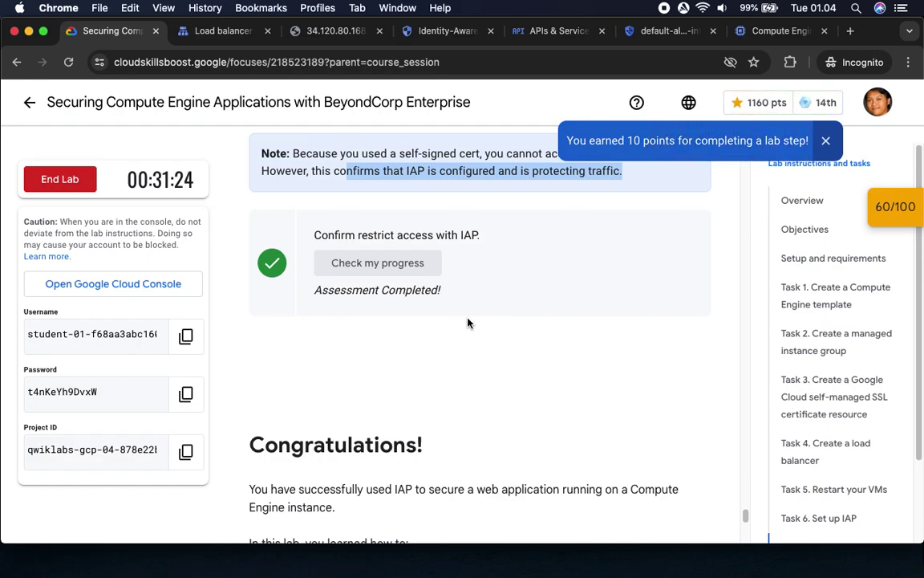
left_click(892, 207)
left_click(796, 333)
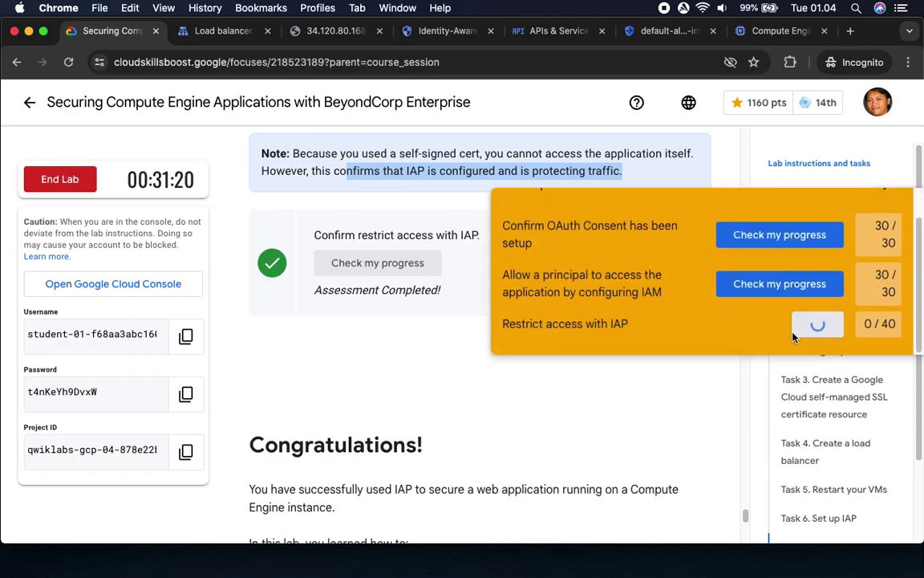
scroll(895, 255, "up", 1)
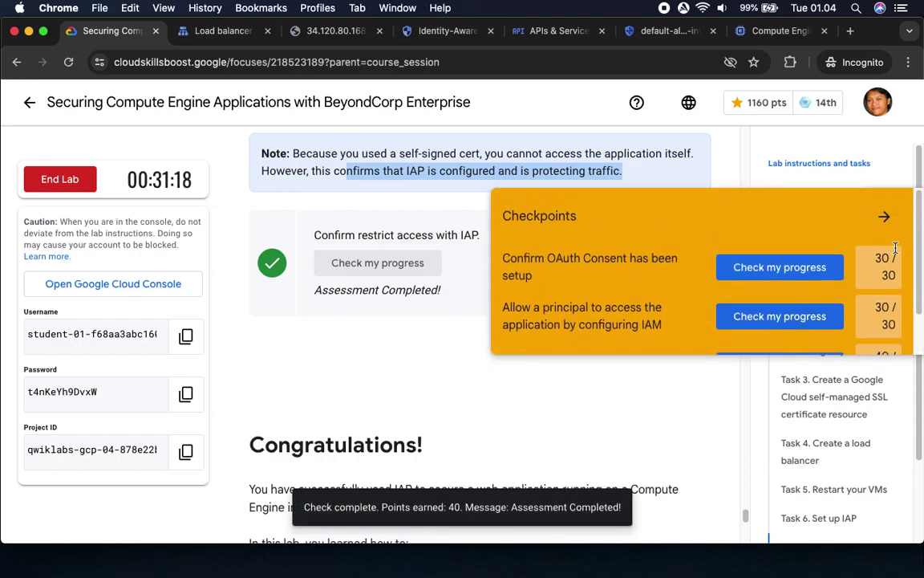
left_click(884, 215)
scroll(624, 361, "down", 3)
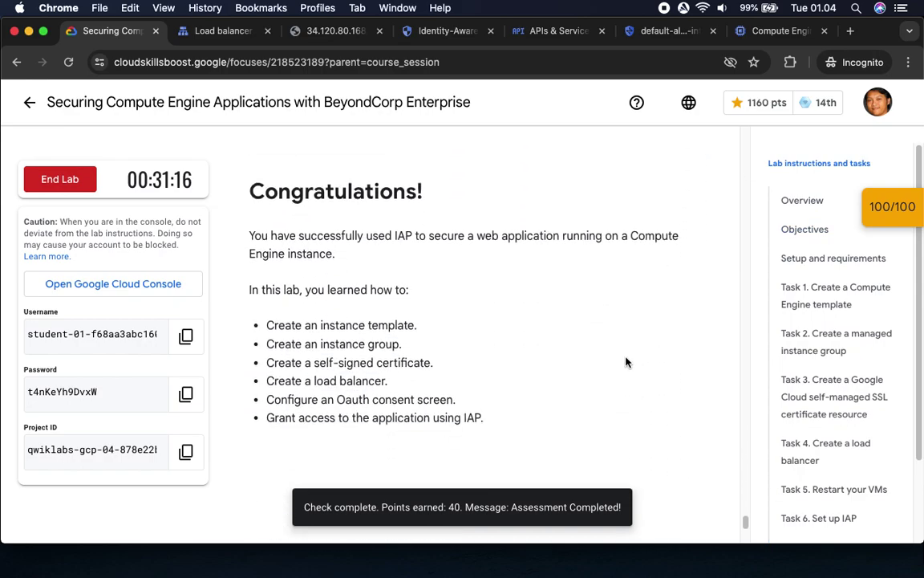